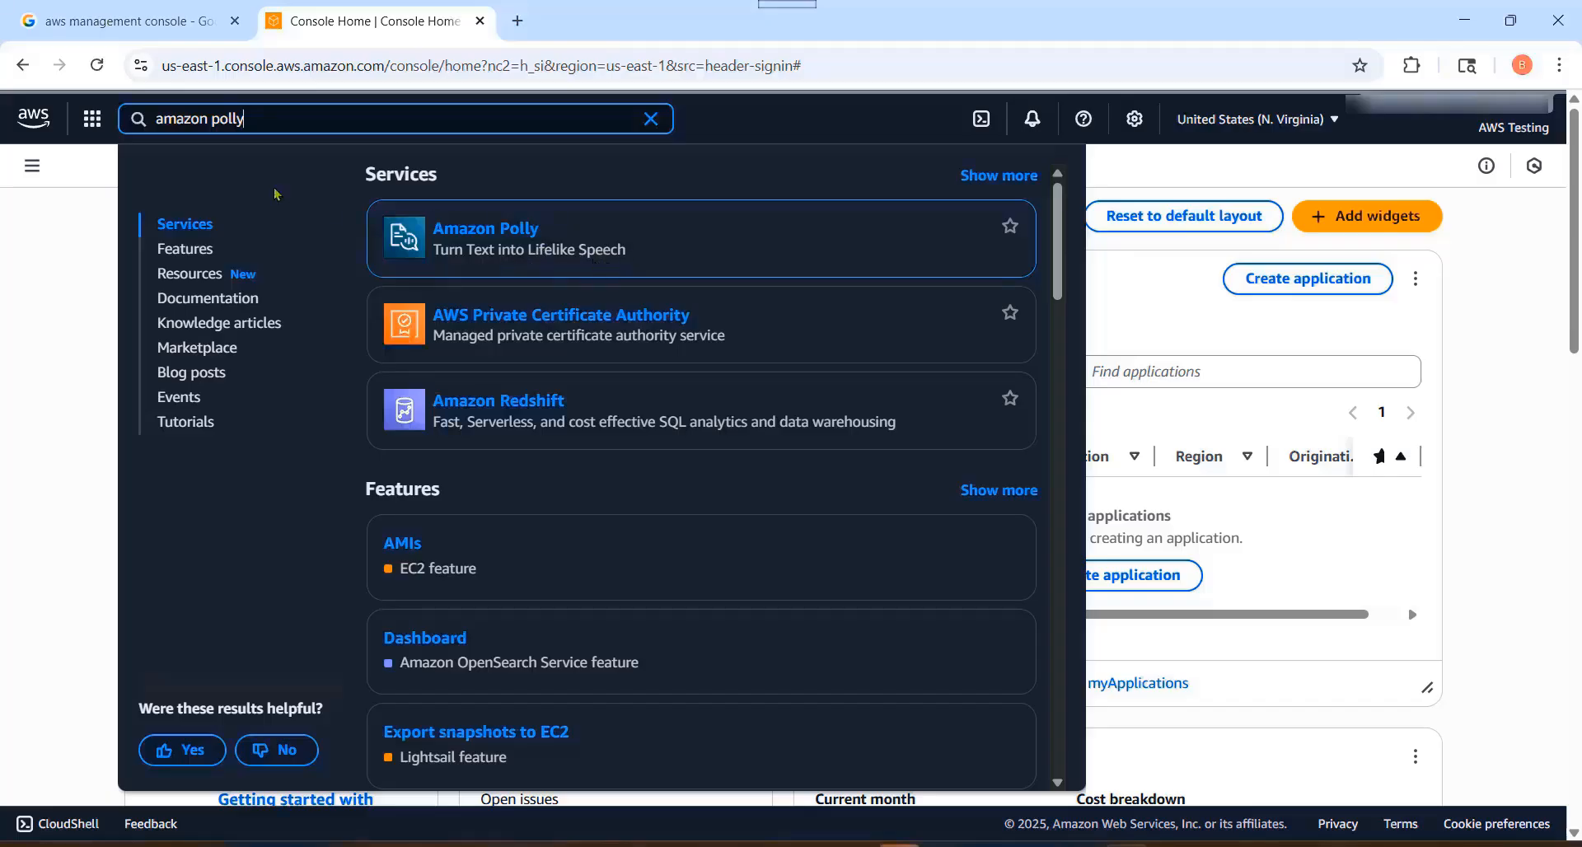
Step: Clear the service search and browse the services starting with P in the alphabetical list of all services
{"action": "left_click", "coordinate": [651, 119]}
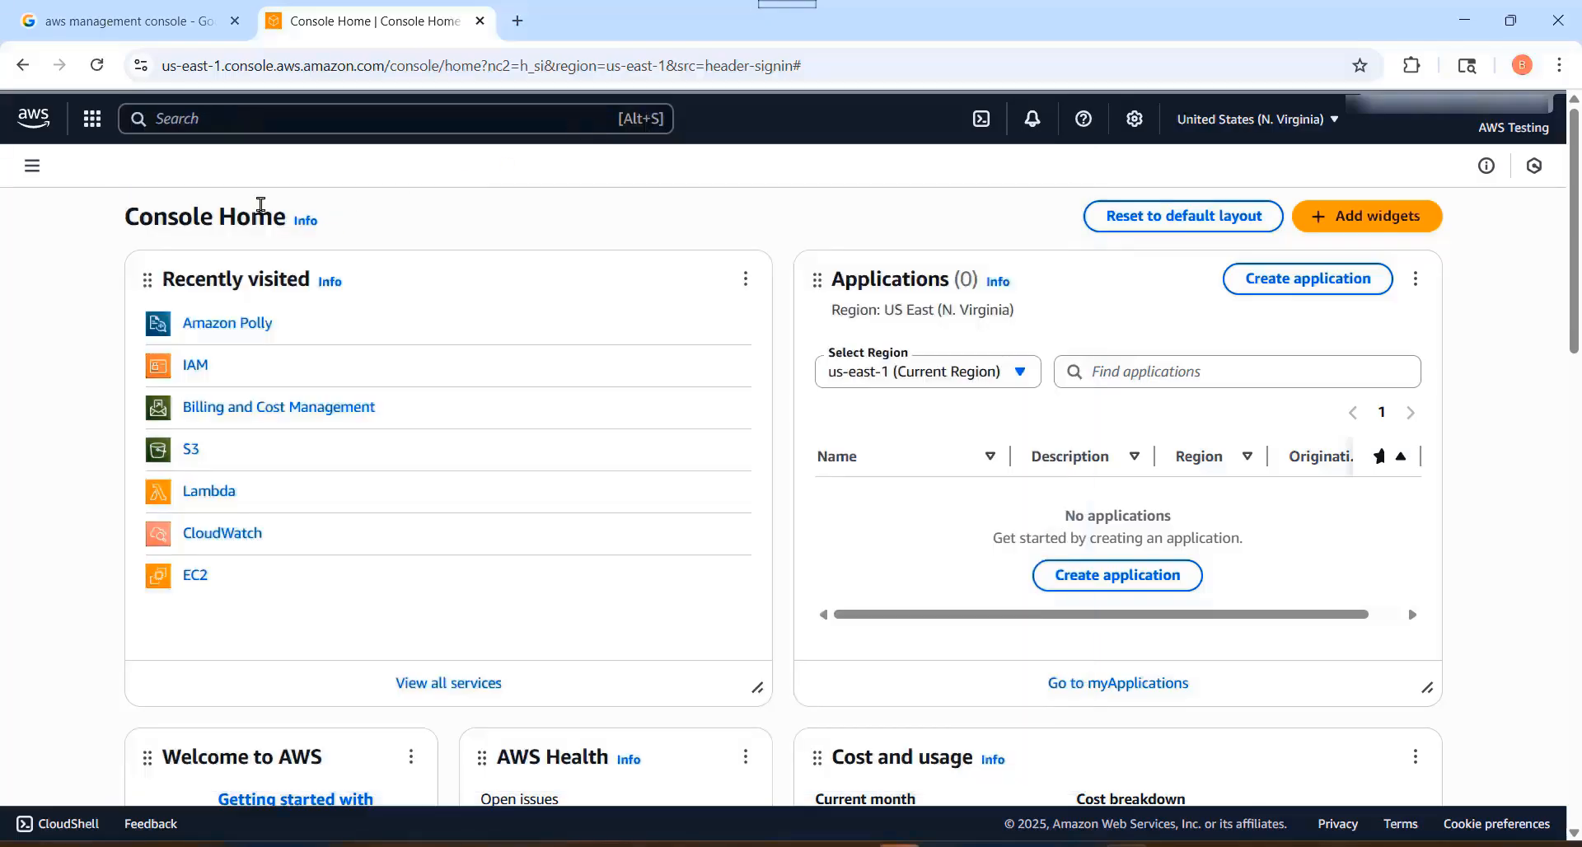
{"action": "left_click", "coordinate": [93, 122]}
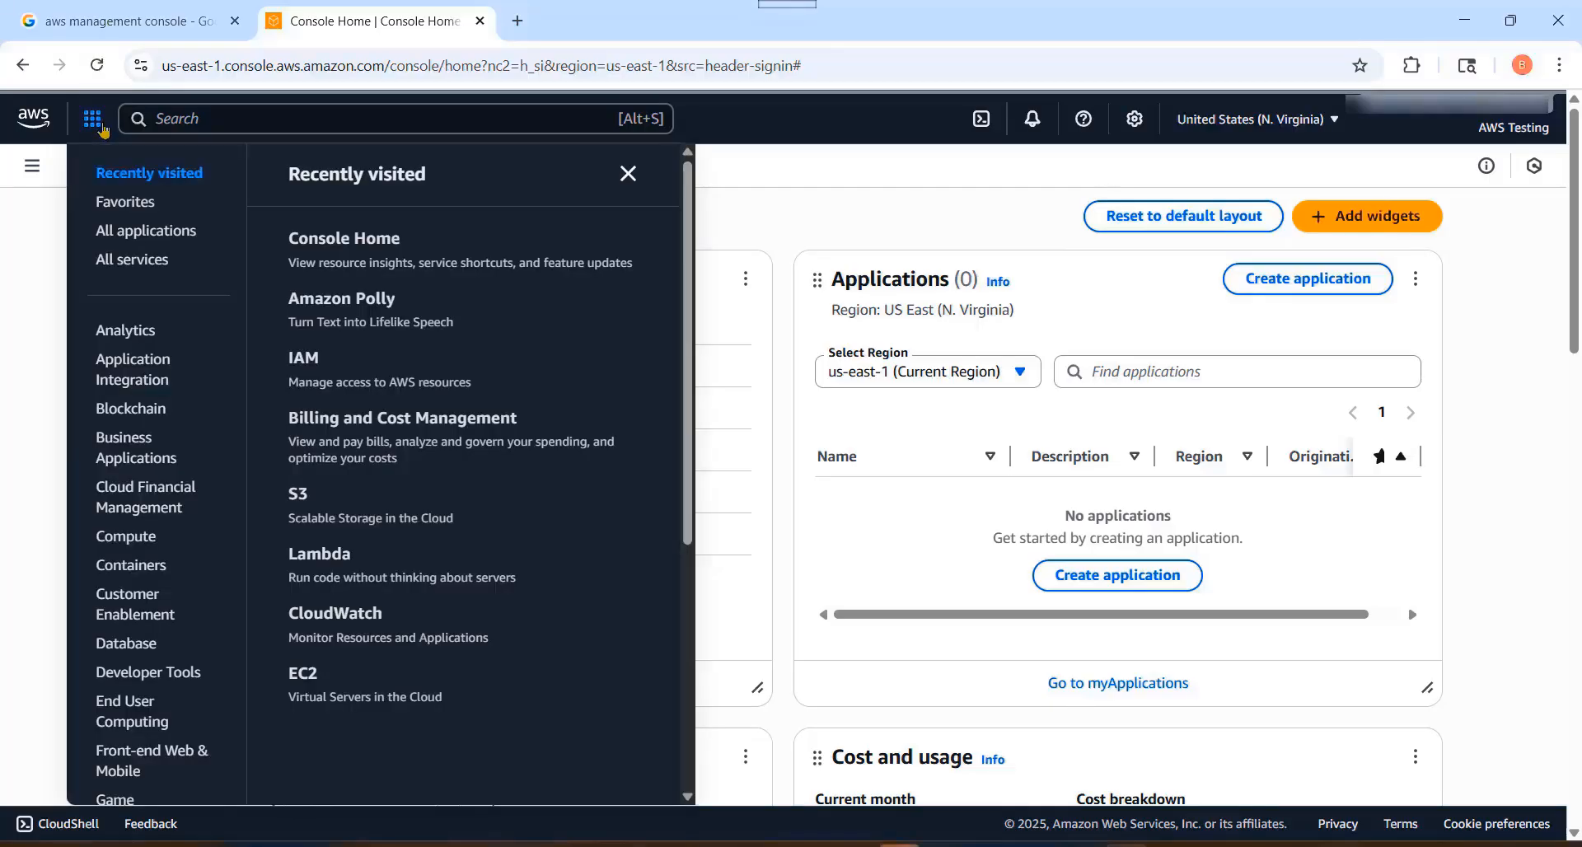
{"action": "left_click", "coordinate": [126, 260]}
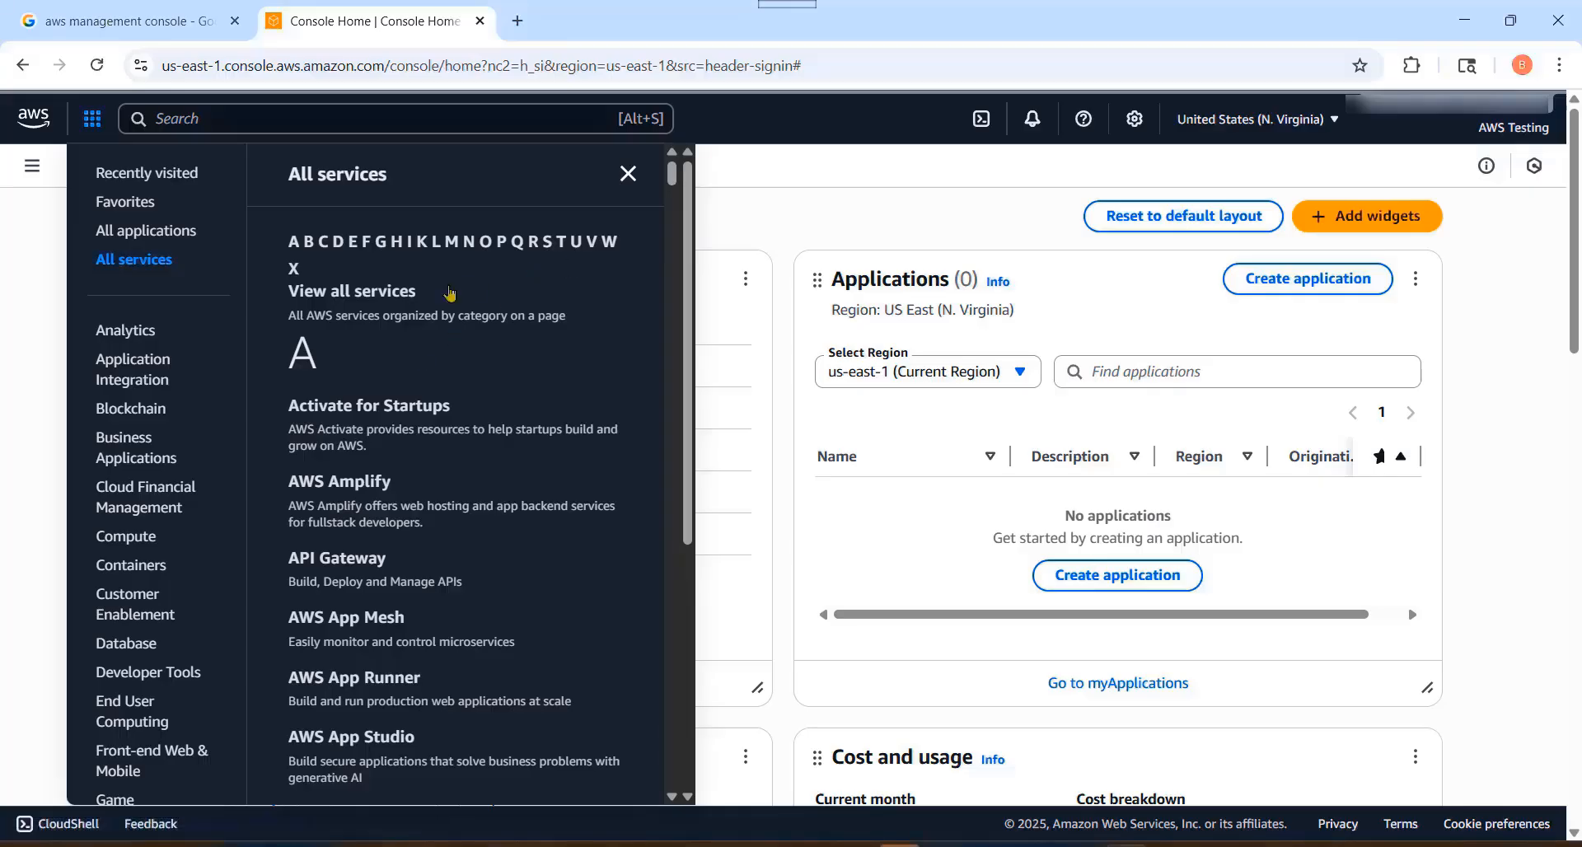
{"action": "left_click", "coordinate": [502, 243]}
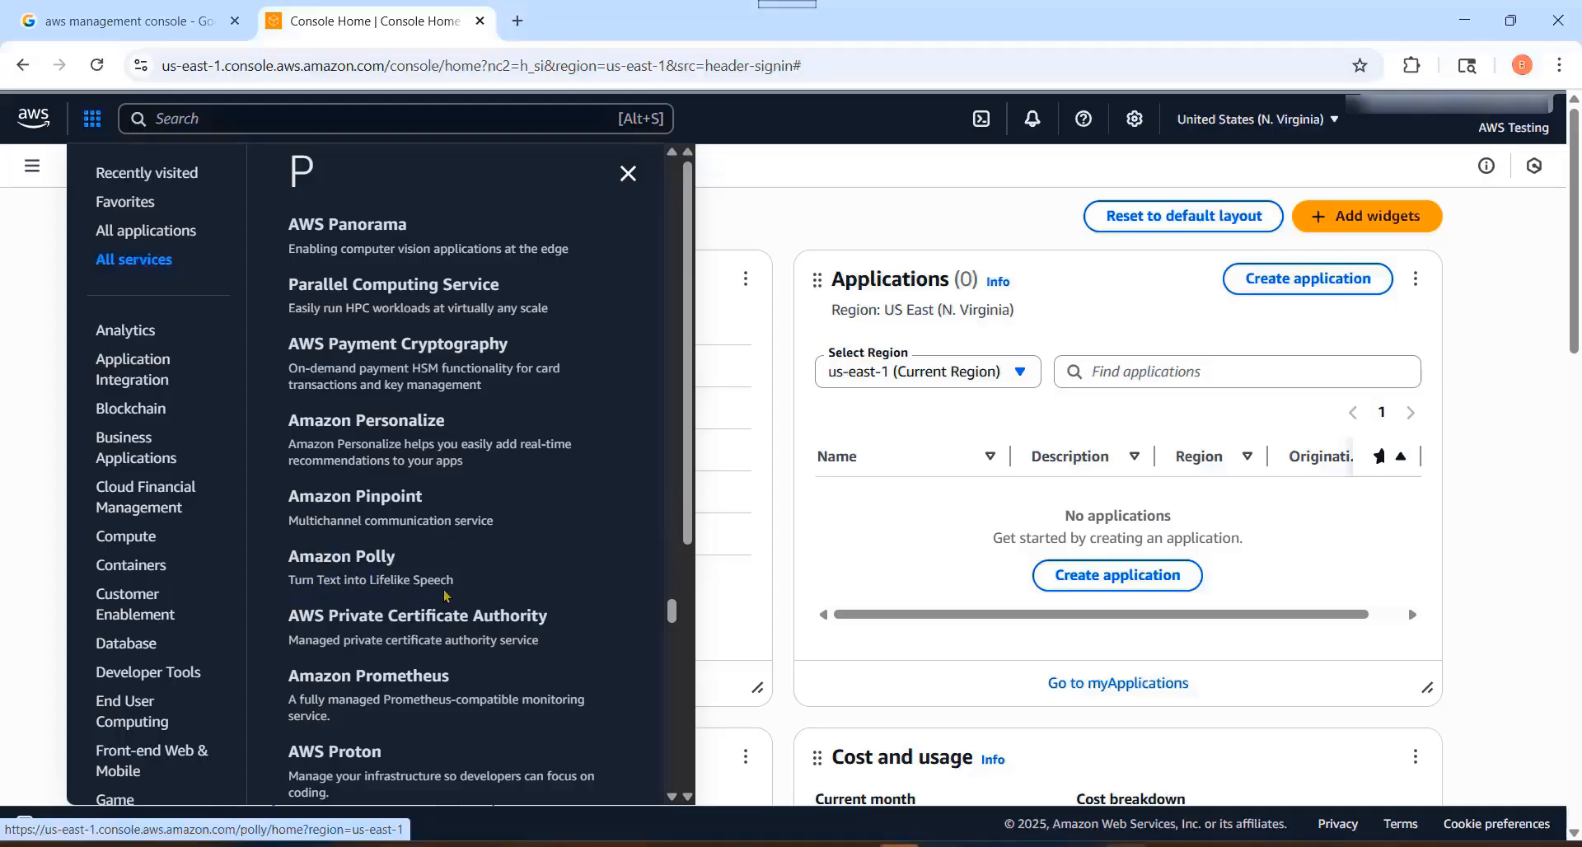
{"action": "left_click", "coordinate": [627, 173]}
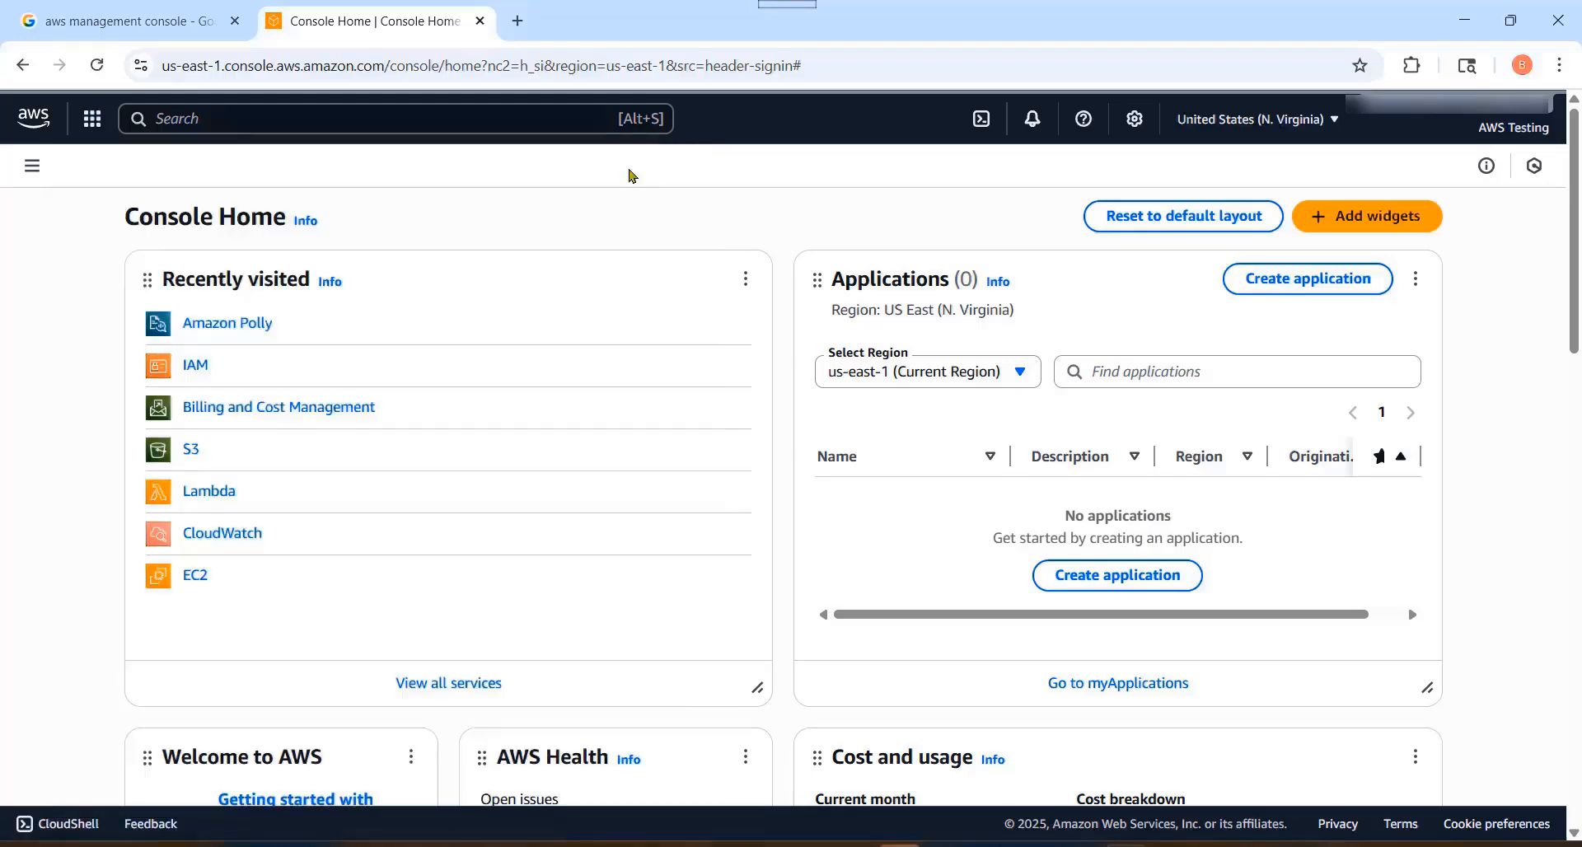
Step: Open the All services page and locate Amazon Polly under the Machine Learning category
{"action": "left_click", "coordinate": [32, 166]}
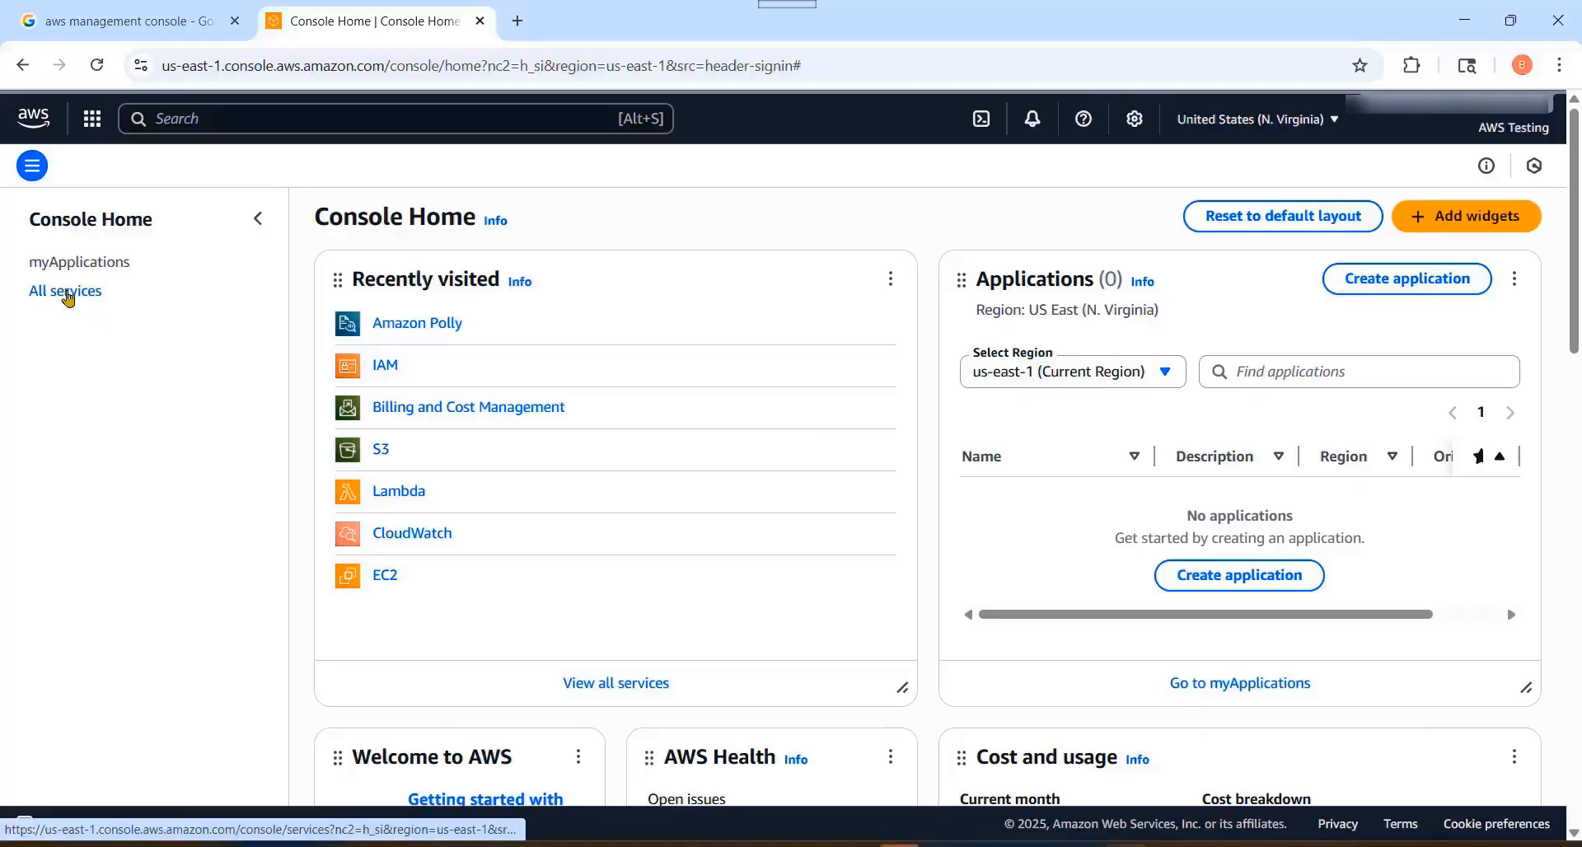
{"action": "left_click", "coordinate": [62, 295]}
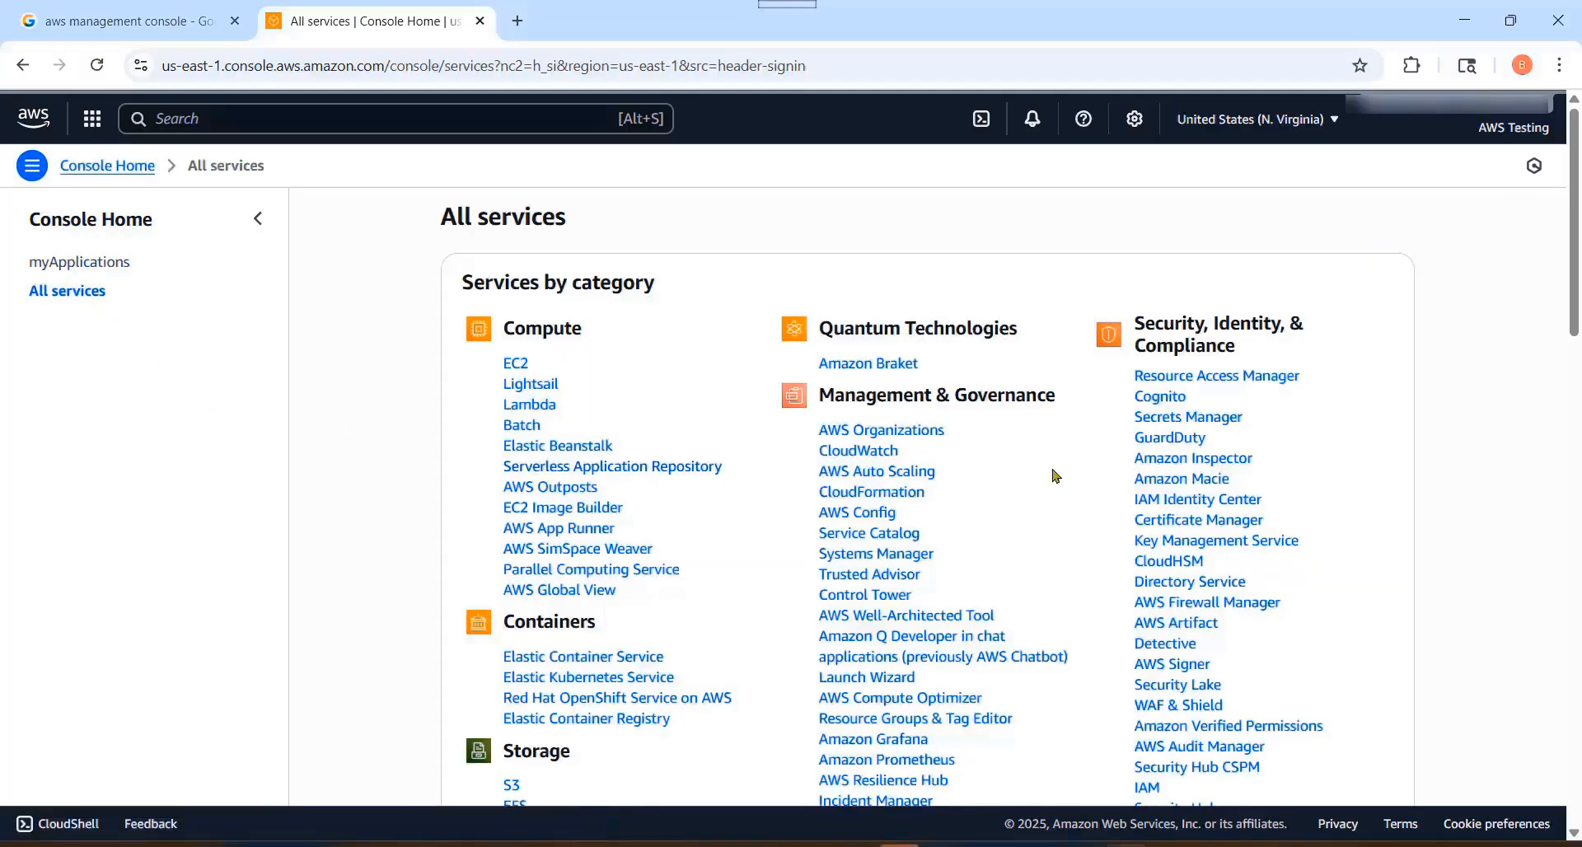
{"action": "scroll", "coordinate": [1057, 486], "scroll_direction": "down", "scroll_amount": 5}
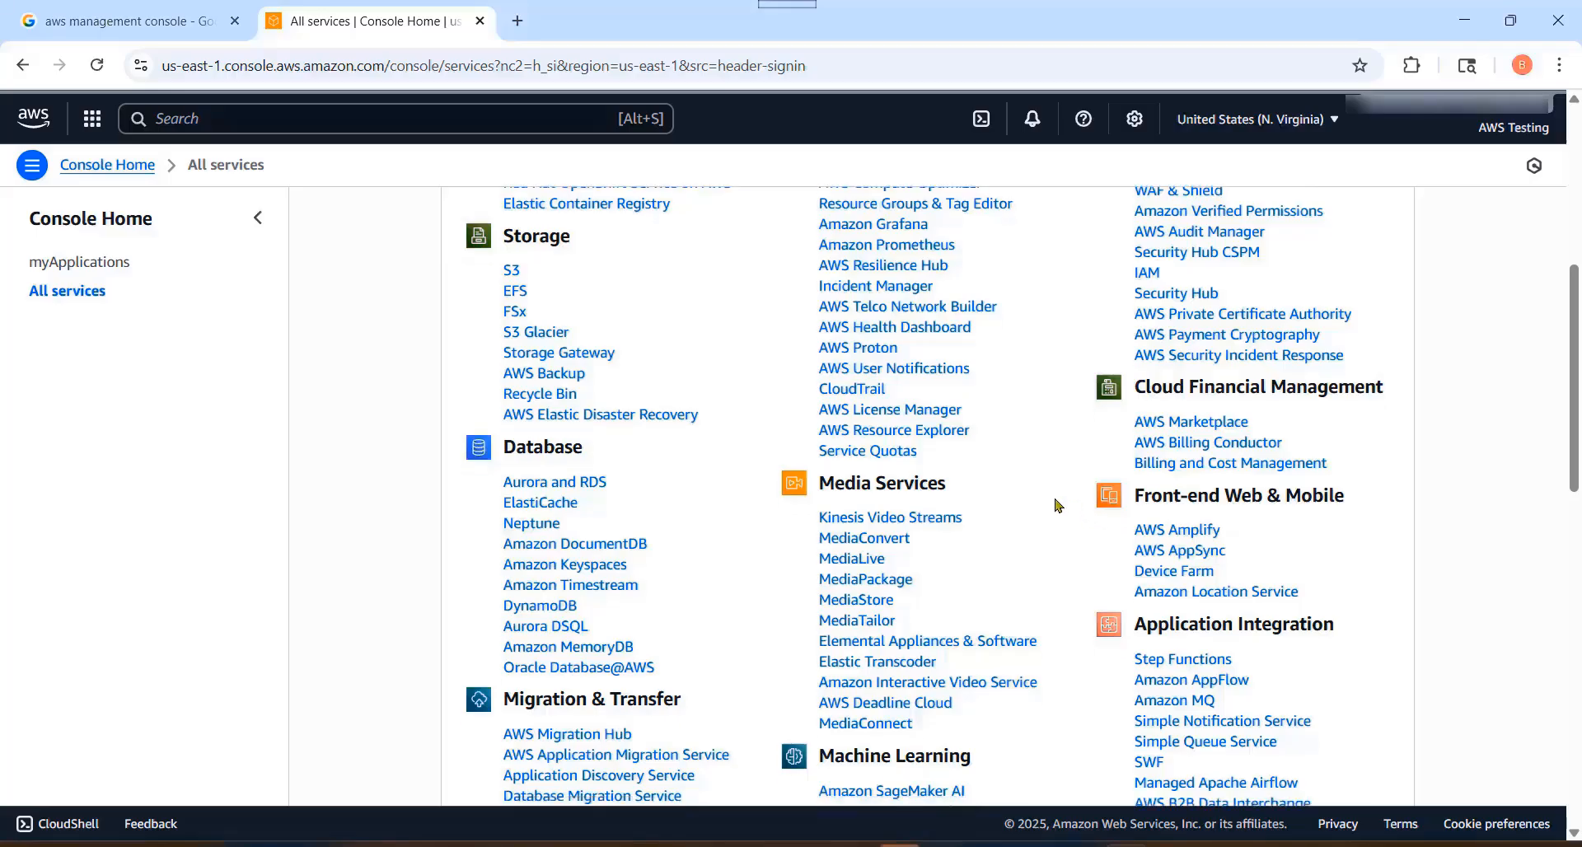
{"action": "scroll", "coordinate": [1057, 506], "scroll_direction": "down", "scroll_amount": 3}
{"action": "scroll", "coordinate": [1057, 506], "scroll_direction": "down", "scroll_amount": 1}
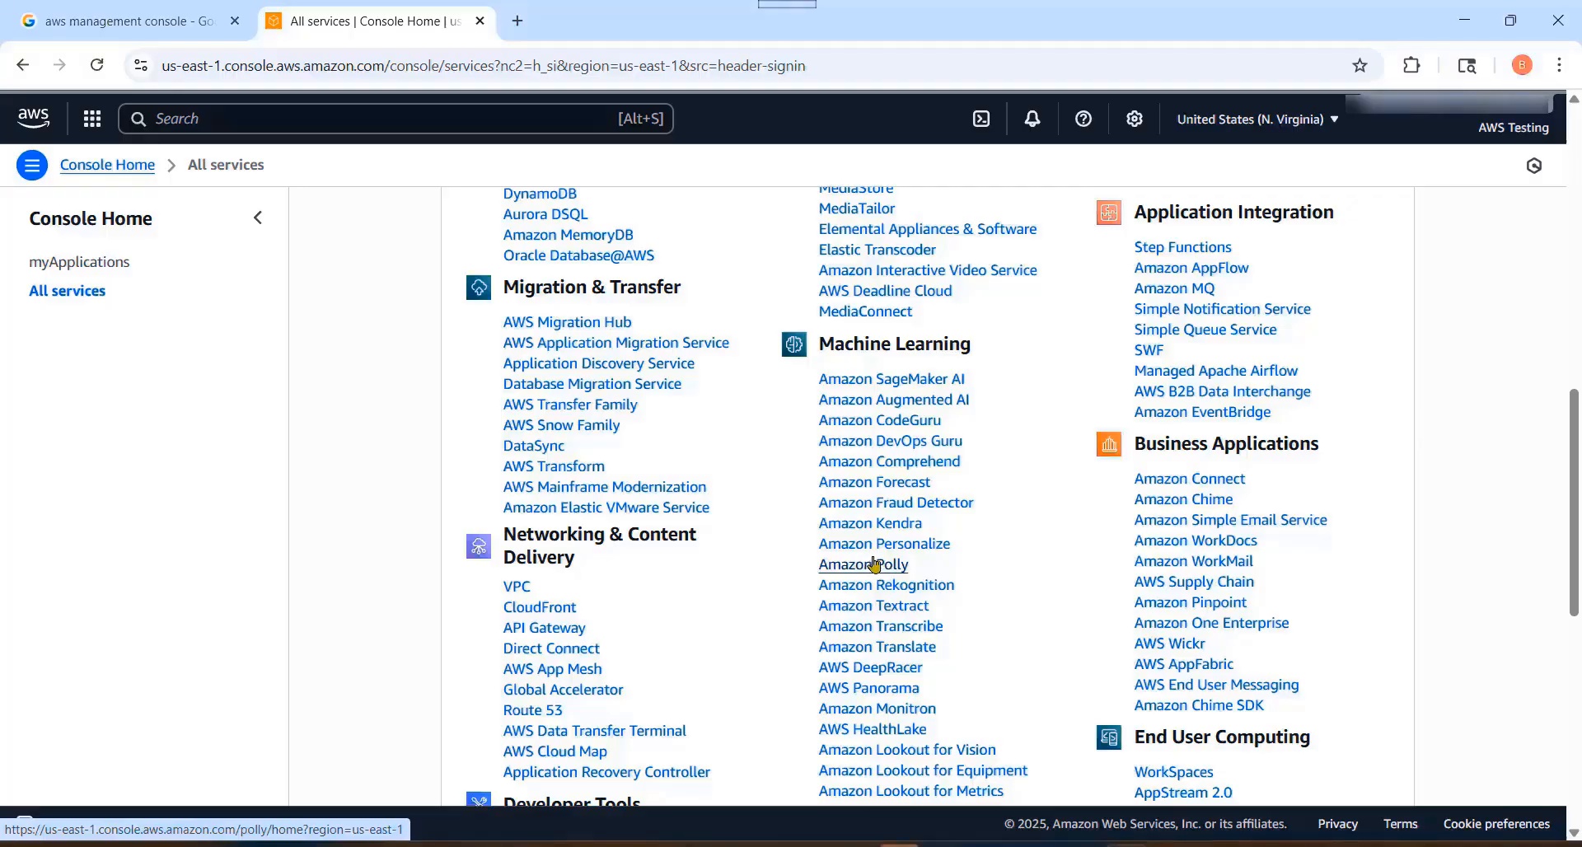
{"action": "scroll", "coordinate": [876, 565], "scroll_direction": "up", "scroll_amount": 8}
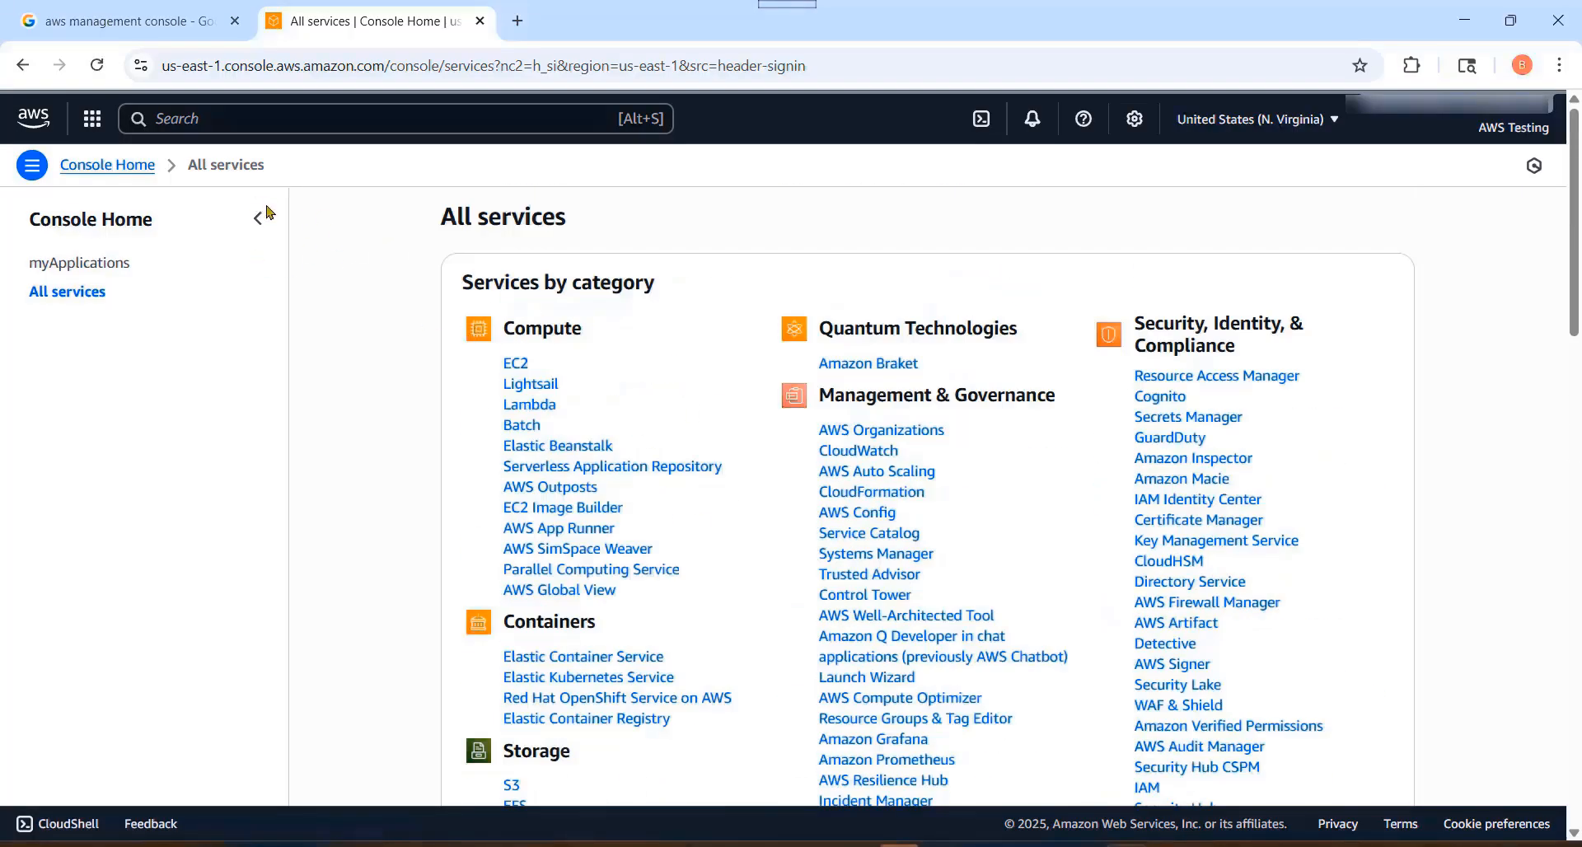
Step: Search the console for "amazon polly" and open the Amazon Polly service
{"action": "left_click", "coordinate": [219, 121]}
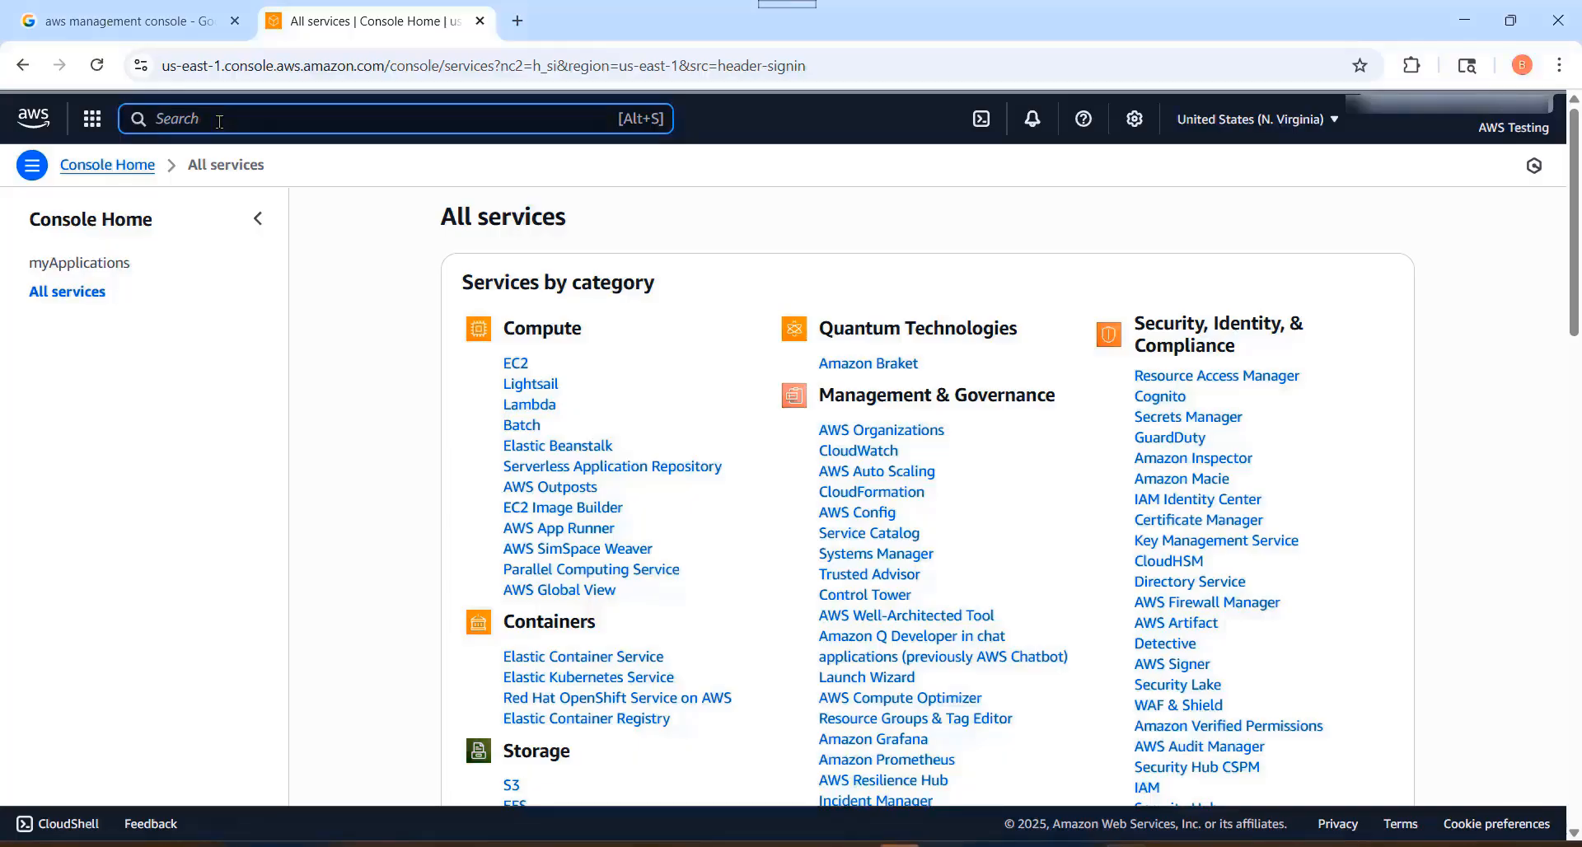
{"action": "type", "text": "amazon "}
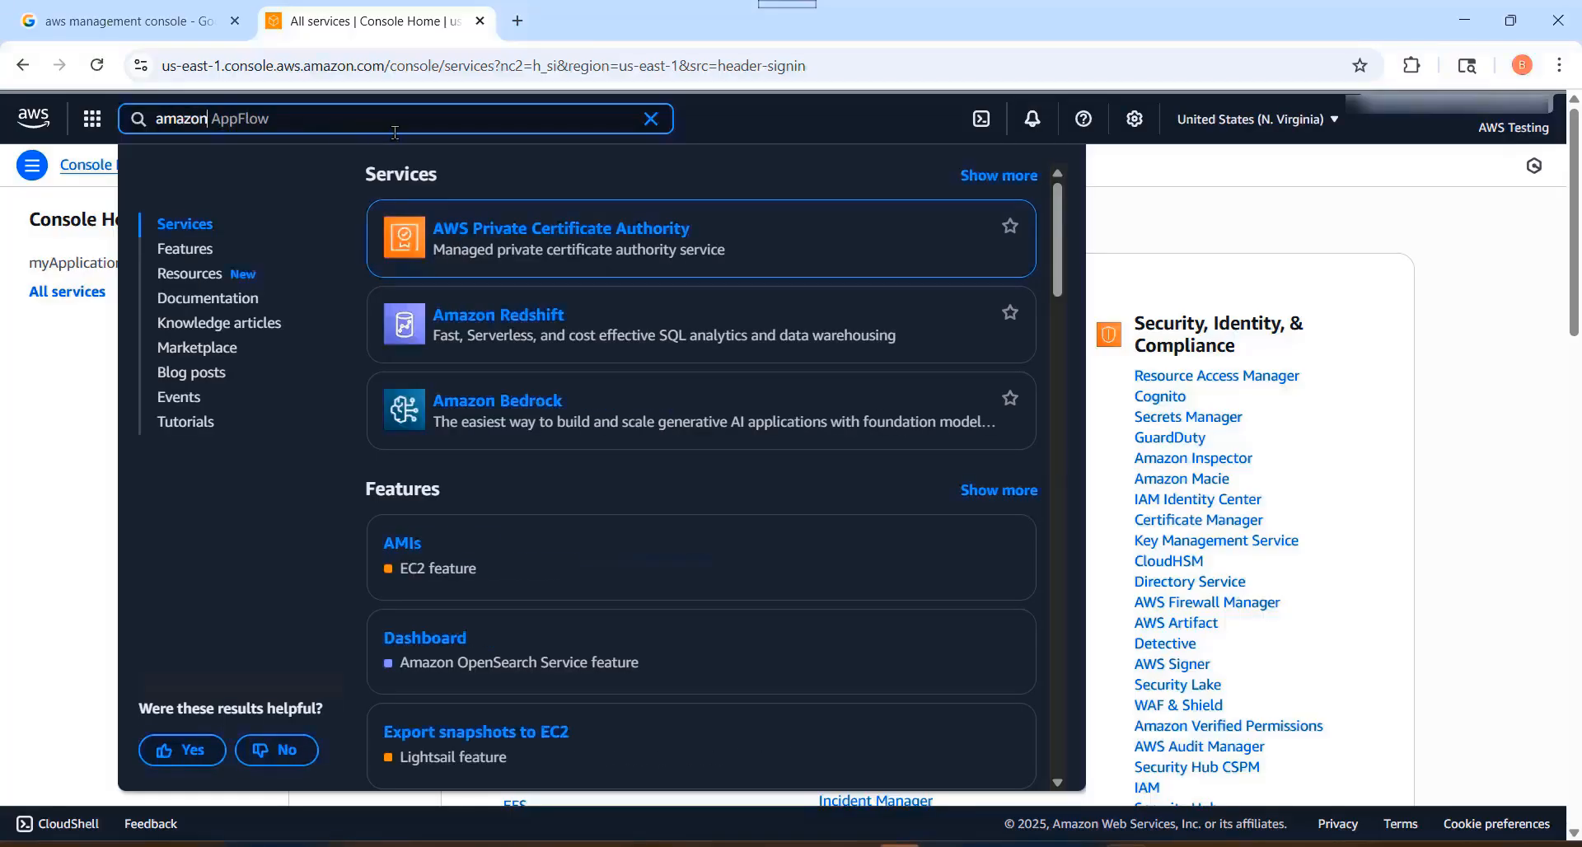
{"action": "type", "text": "polly"}
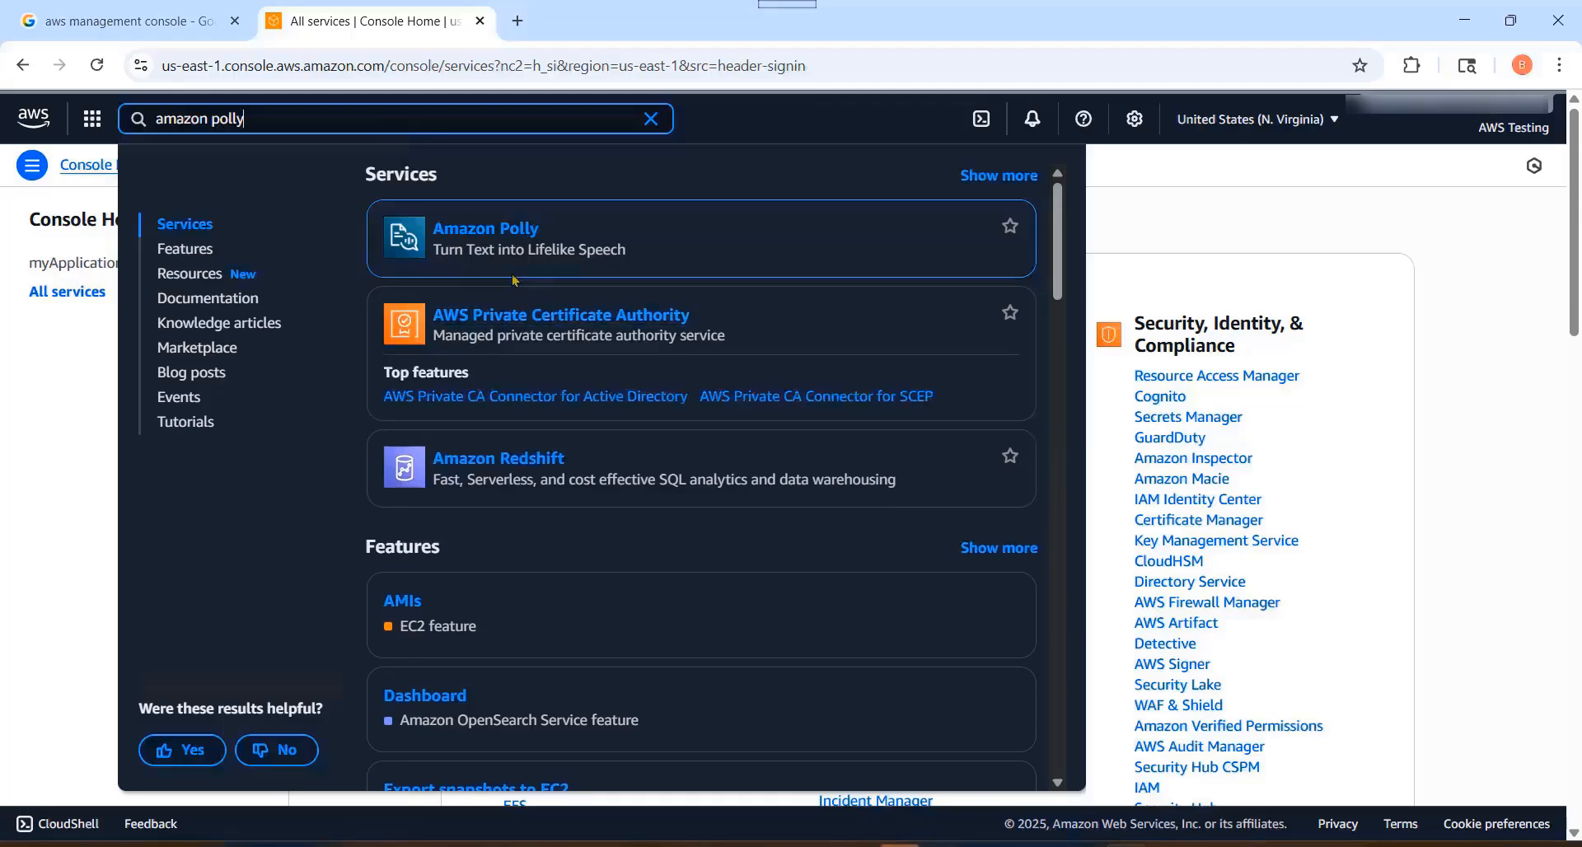
{"action": "left_click", "coordinate": [486, 233]}
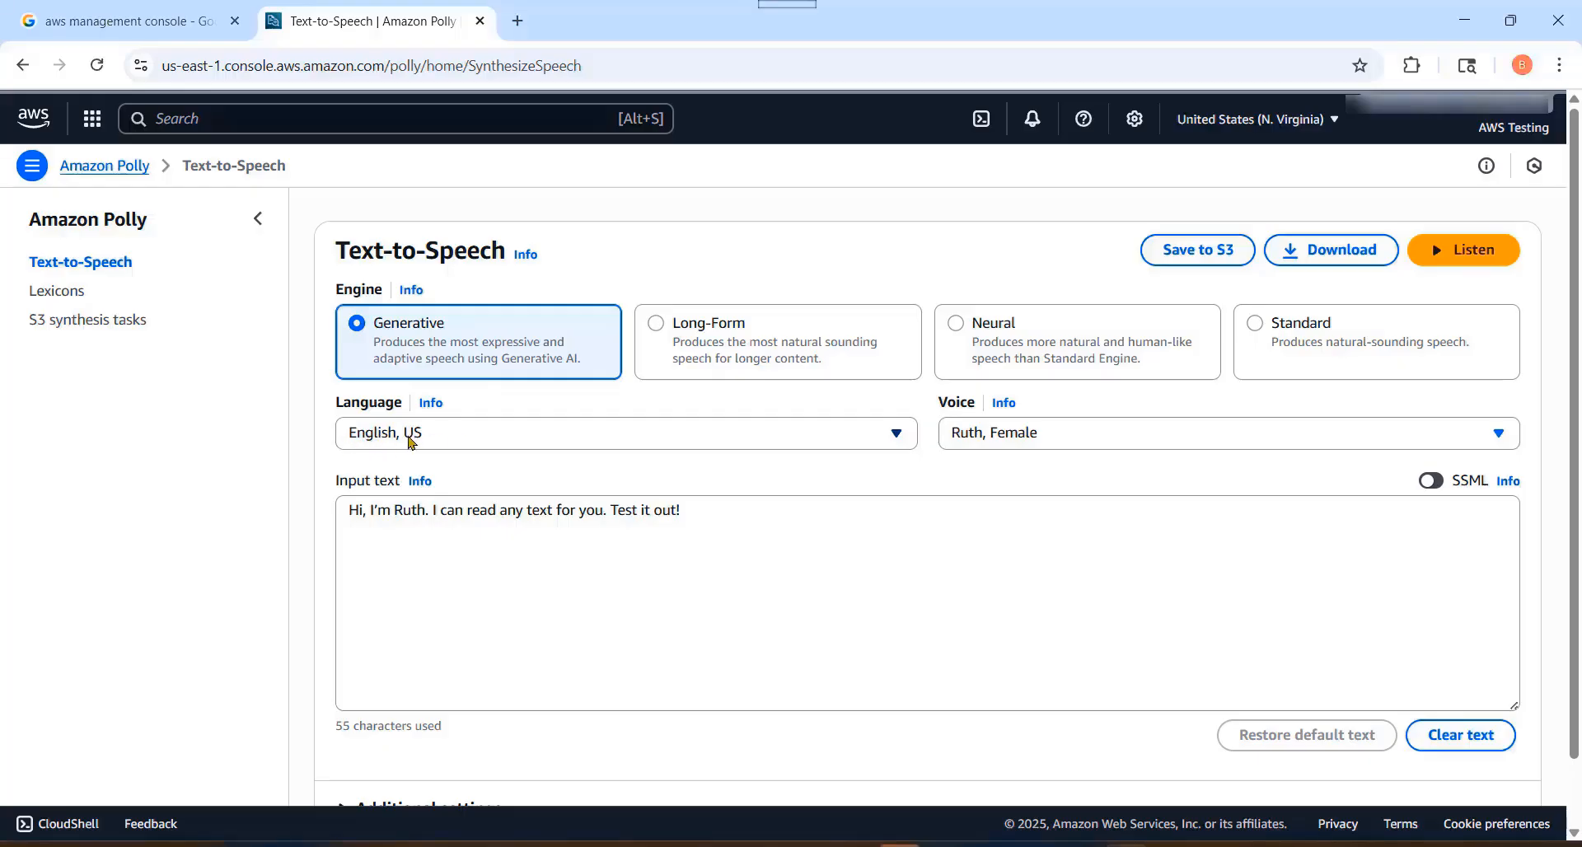
Step: Review which languages the Generative engine offers for text-to-speech, keeping the current language
{"action": "left_click", "coordinate": [540, 444]}
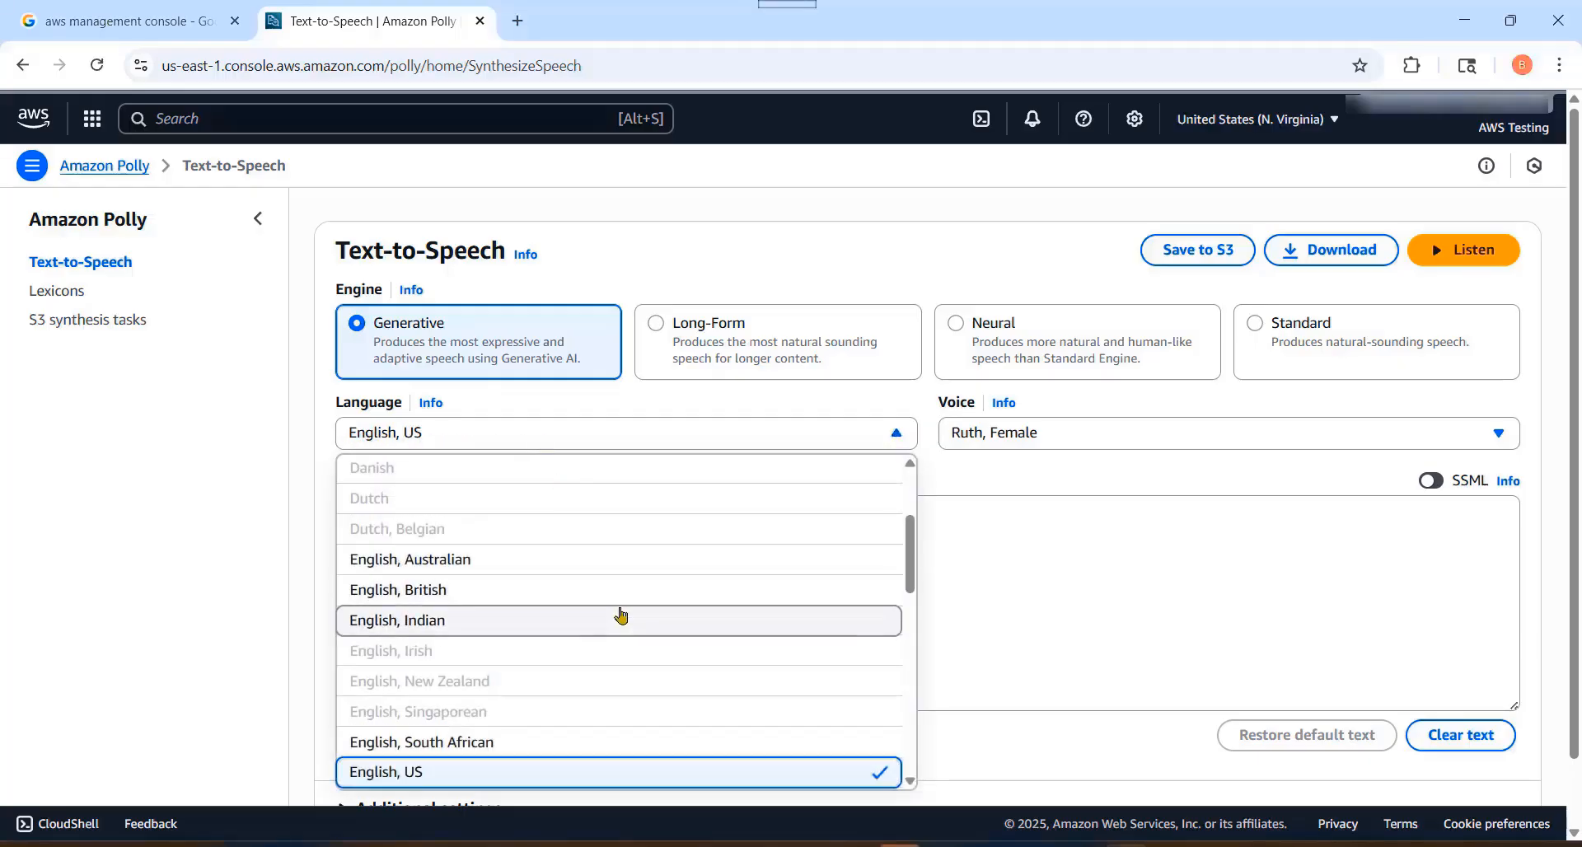
{"action": "scroll", "coordinate": [635, 586], "scroll_direction": "down", "scroll_amount": 5}
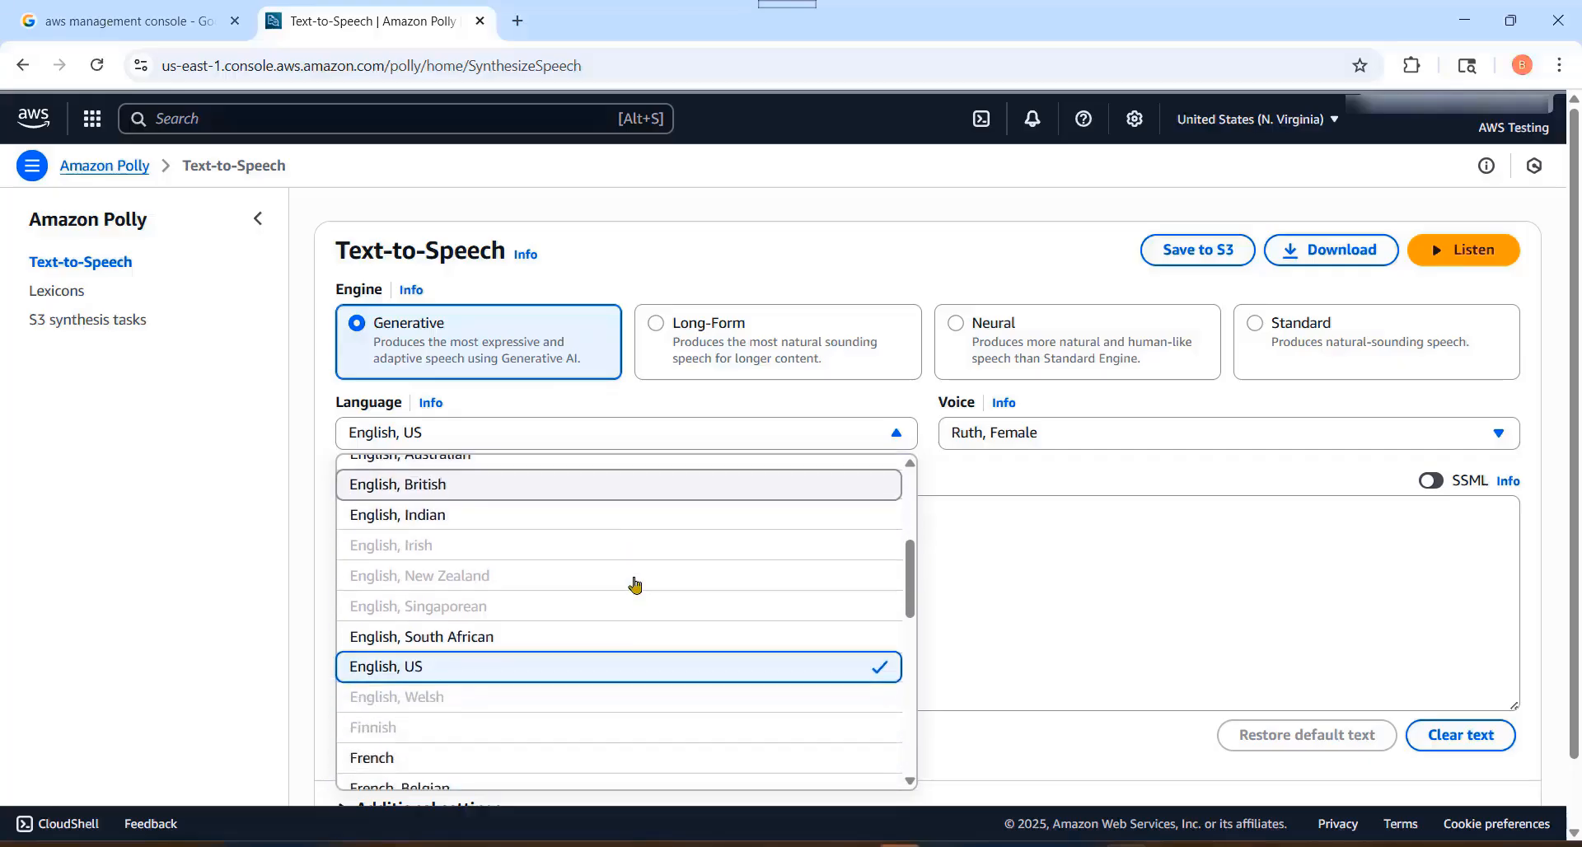
{"action": "scroll", "coordinate": [641, 581], "scroll_direction": "down", "scroll_amount": 4}
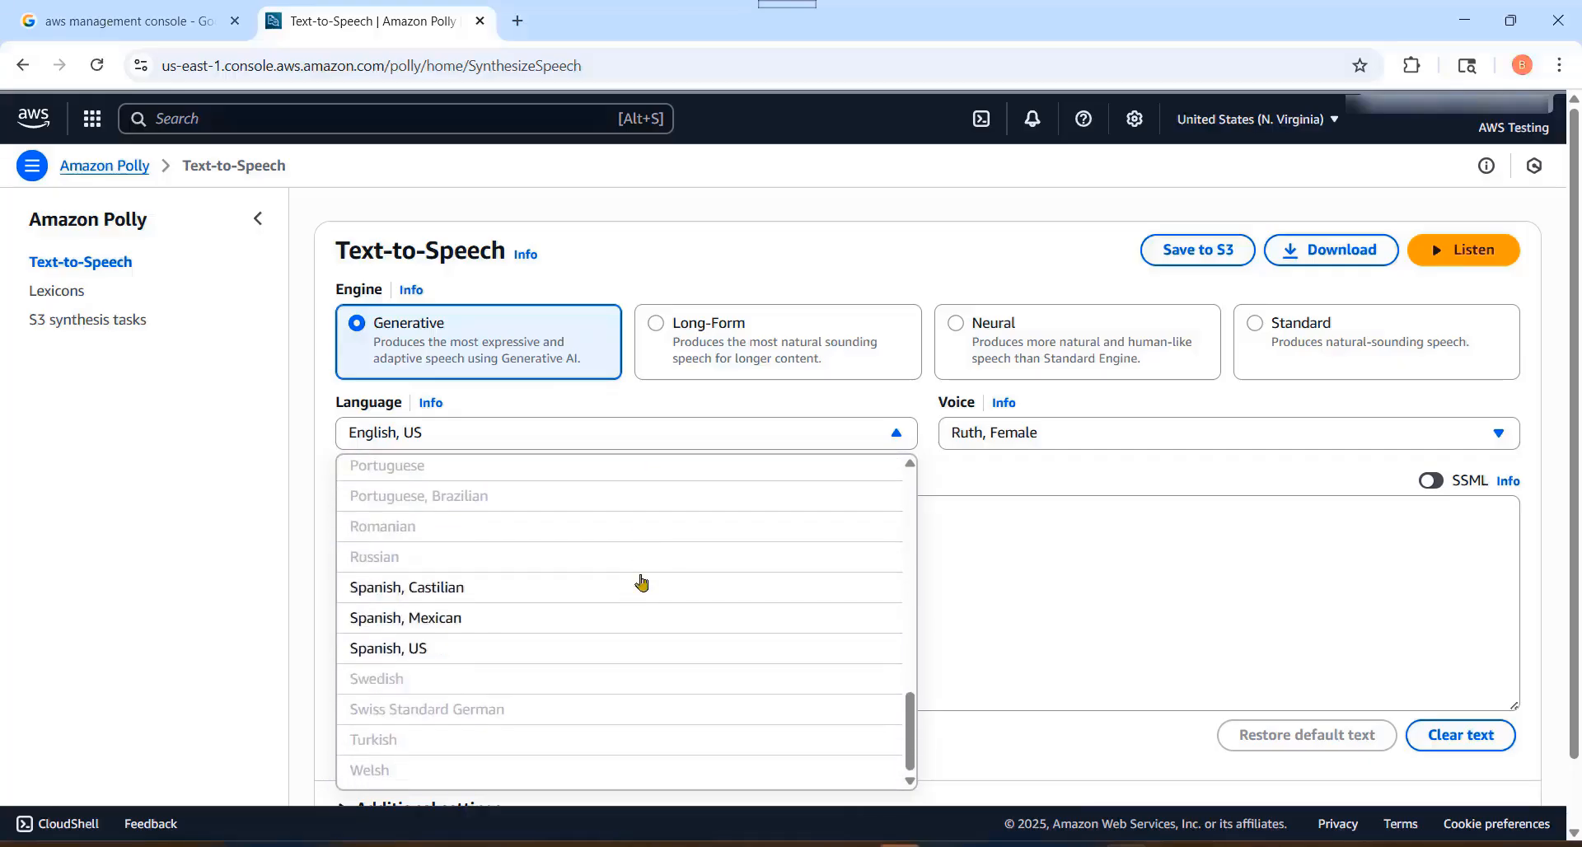
{"action": "scroll", "coordinate": [642, 583], "scroll_direction": "up", "scroll_amount": 8}
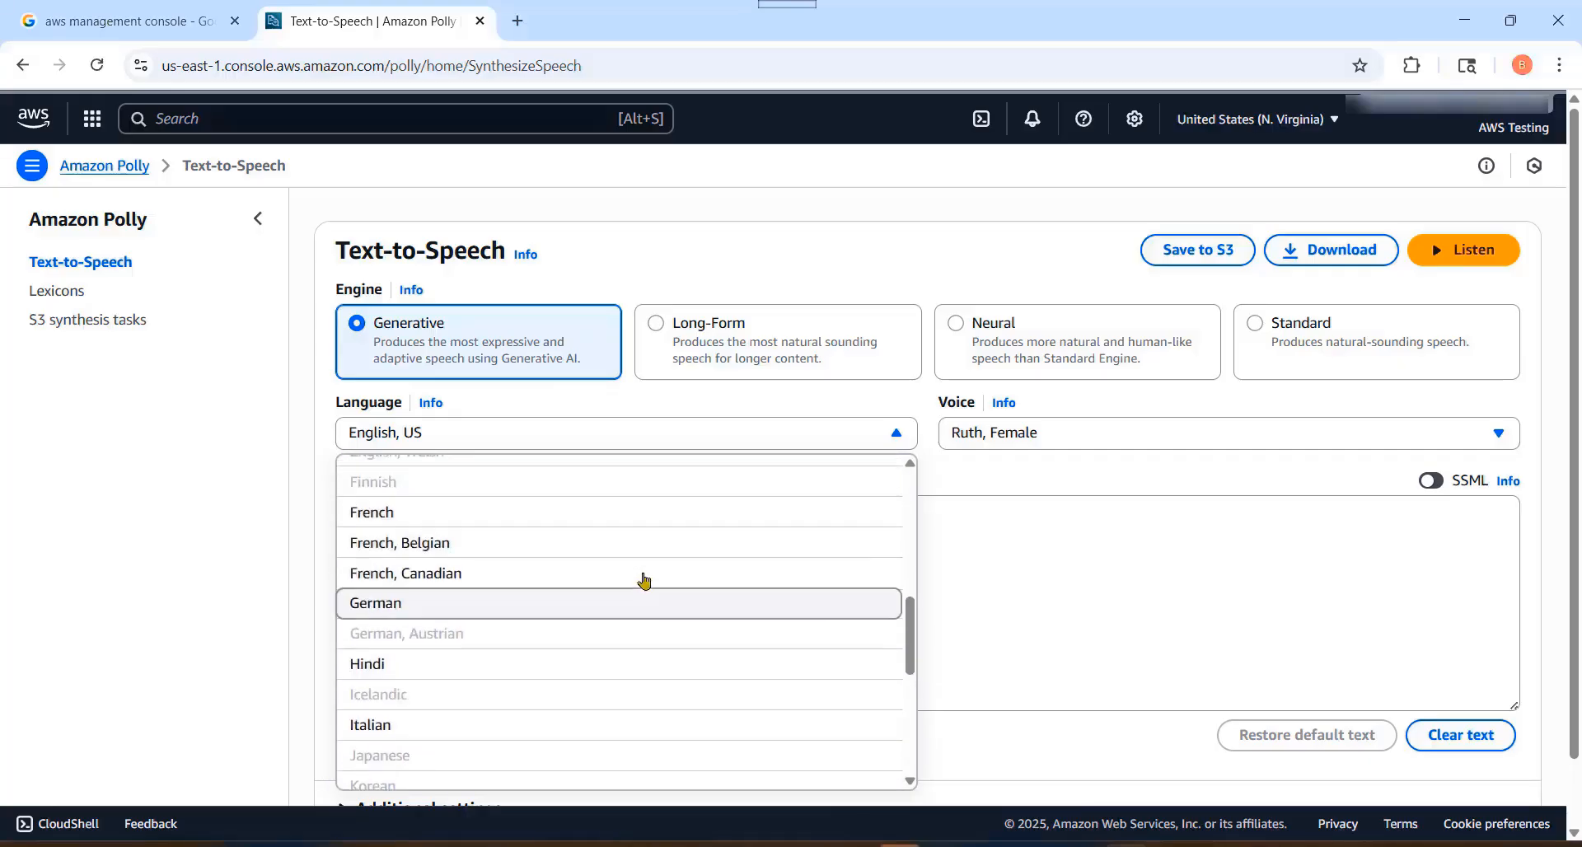
{"action": "left_click", "coordinate": [300, 448]}
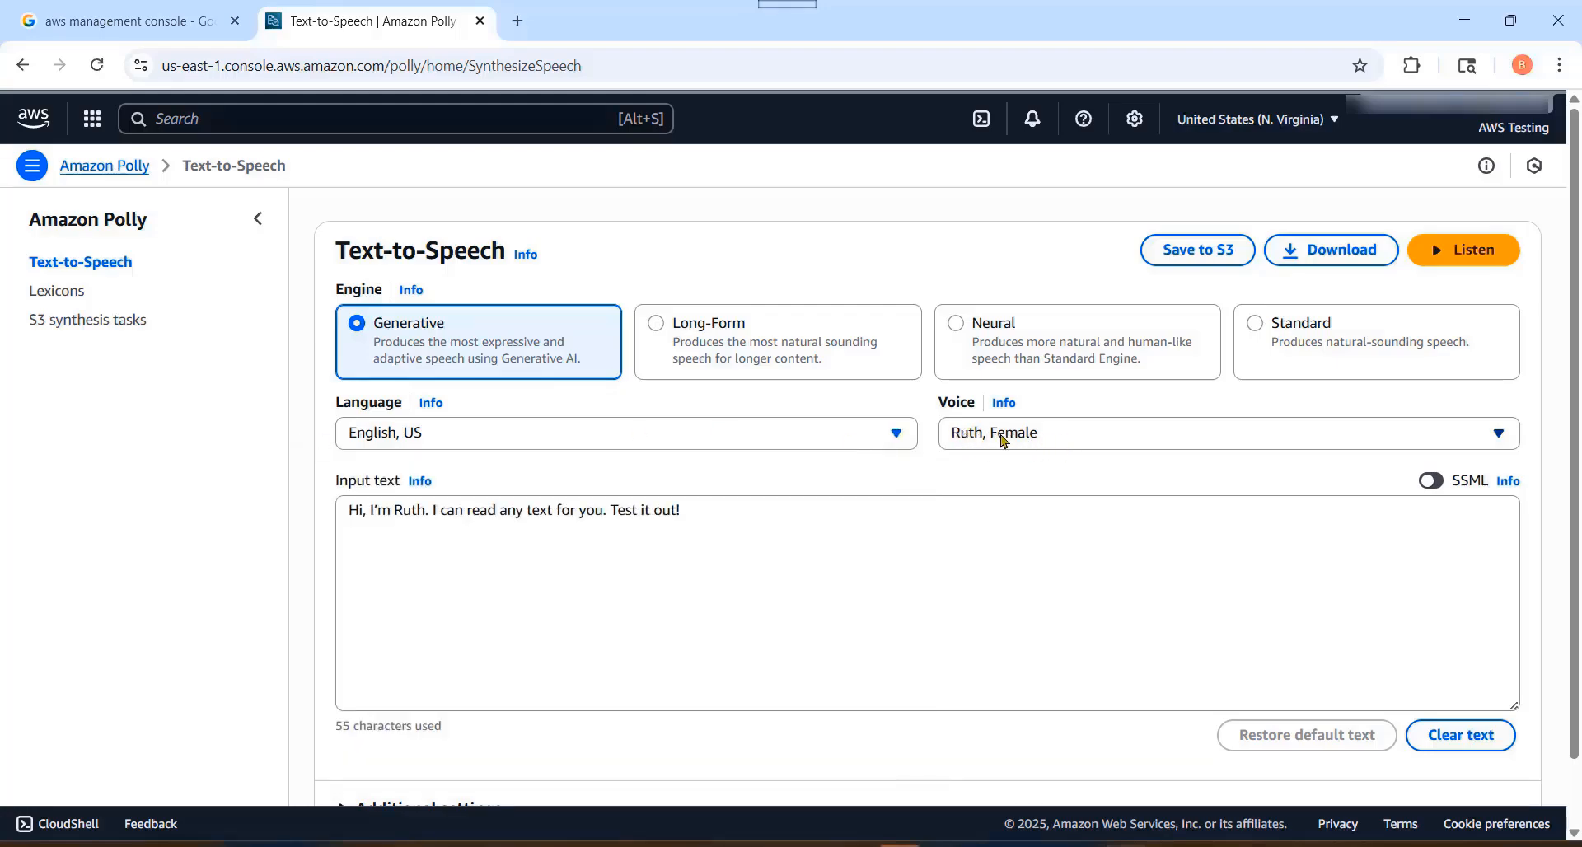
Step: Review which English, US voices the Generative engine offers, keeping the current voice
{"action": "left_click", "coordinate": [1004, 441]}
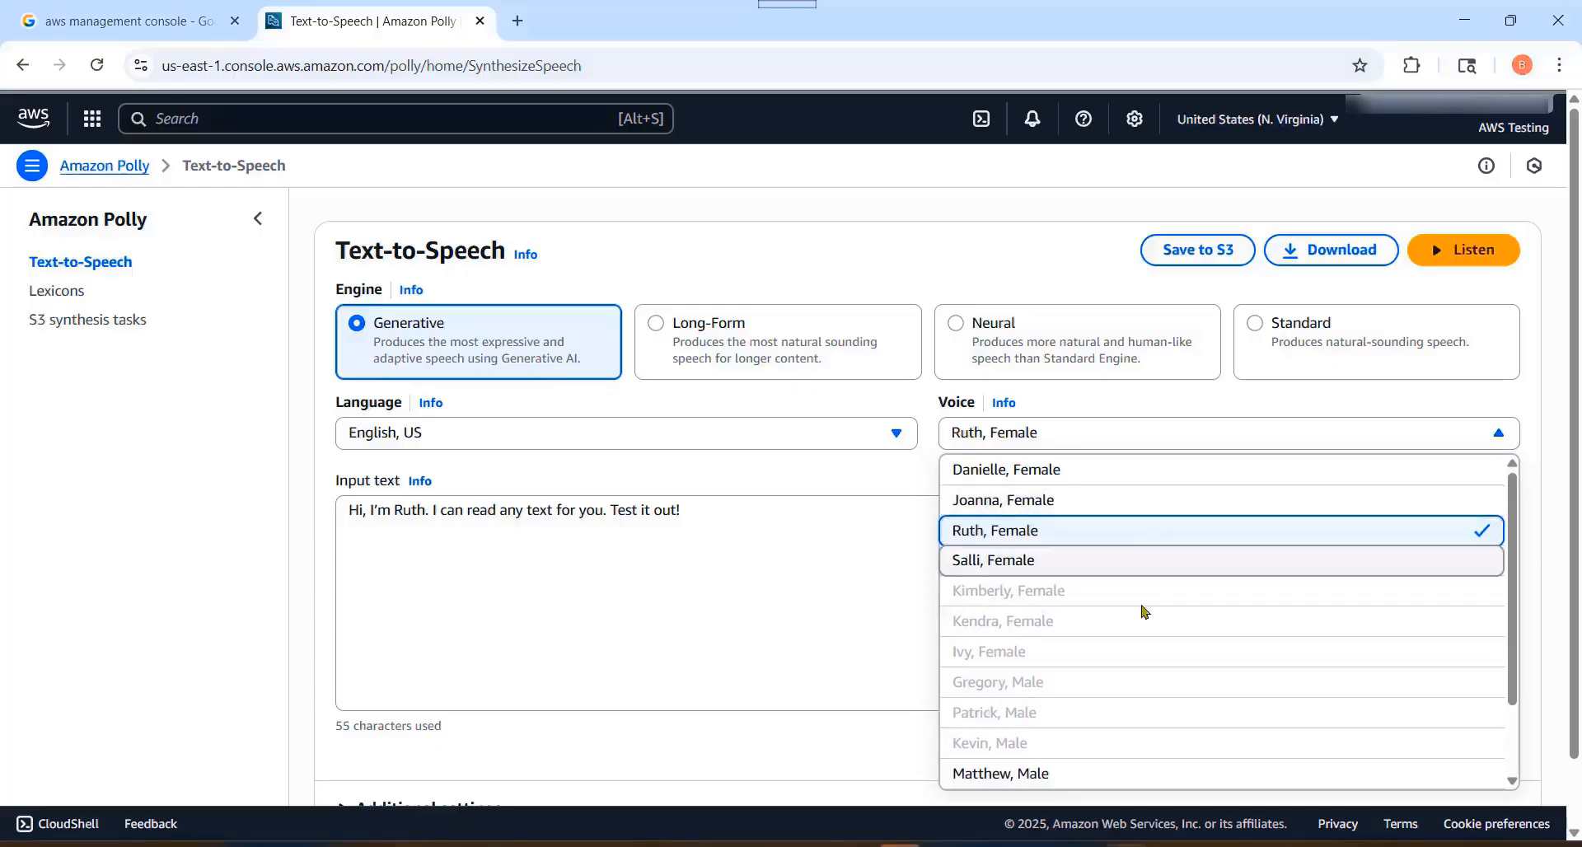
{"action": "scroll", "coordinate": [1165, 766], "scroll_direction": "down", "scroll_amount": 2}
{"action": "scroll", "coordinate": [1165, 695], "scroll_direction": "up", "scroll_amount": 2}
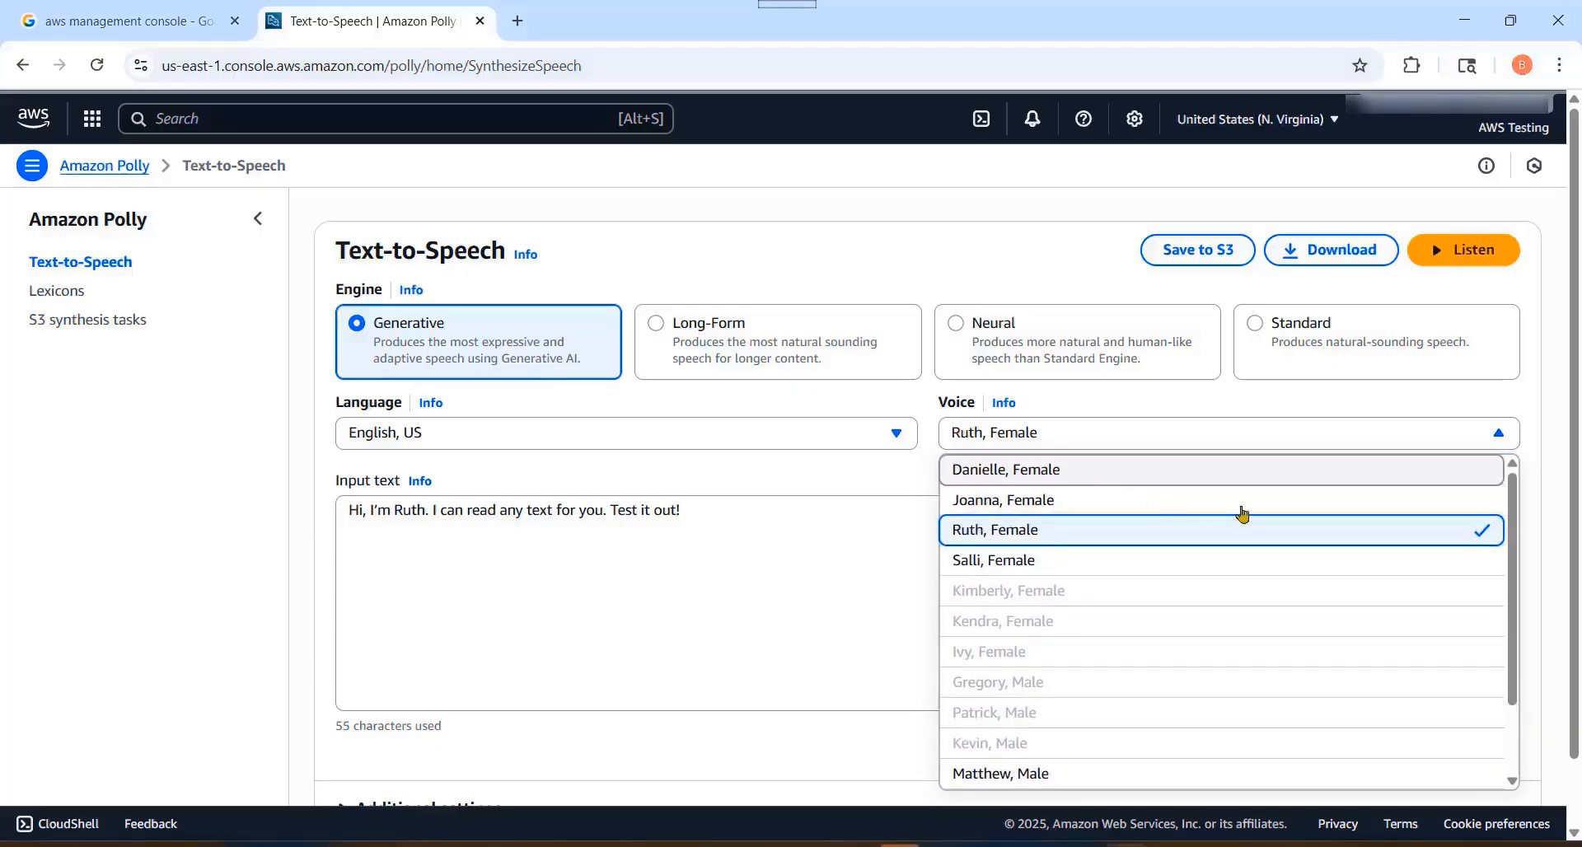
{"action": "left_click", "coordinate": [772, 476]}
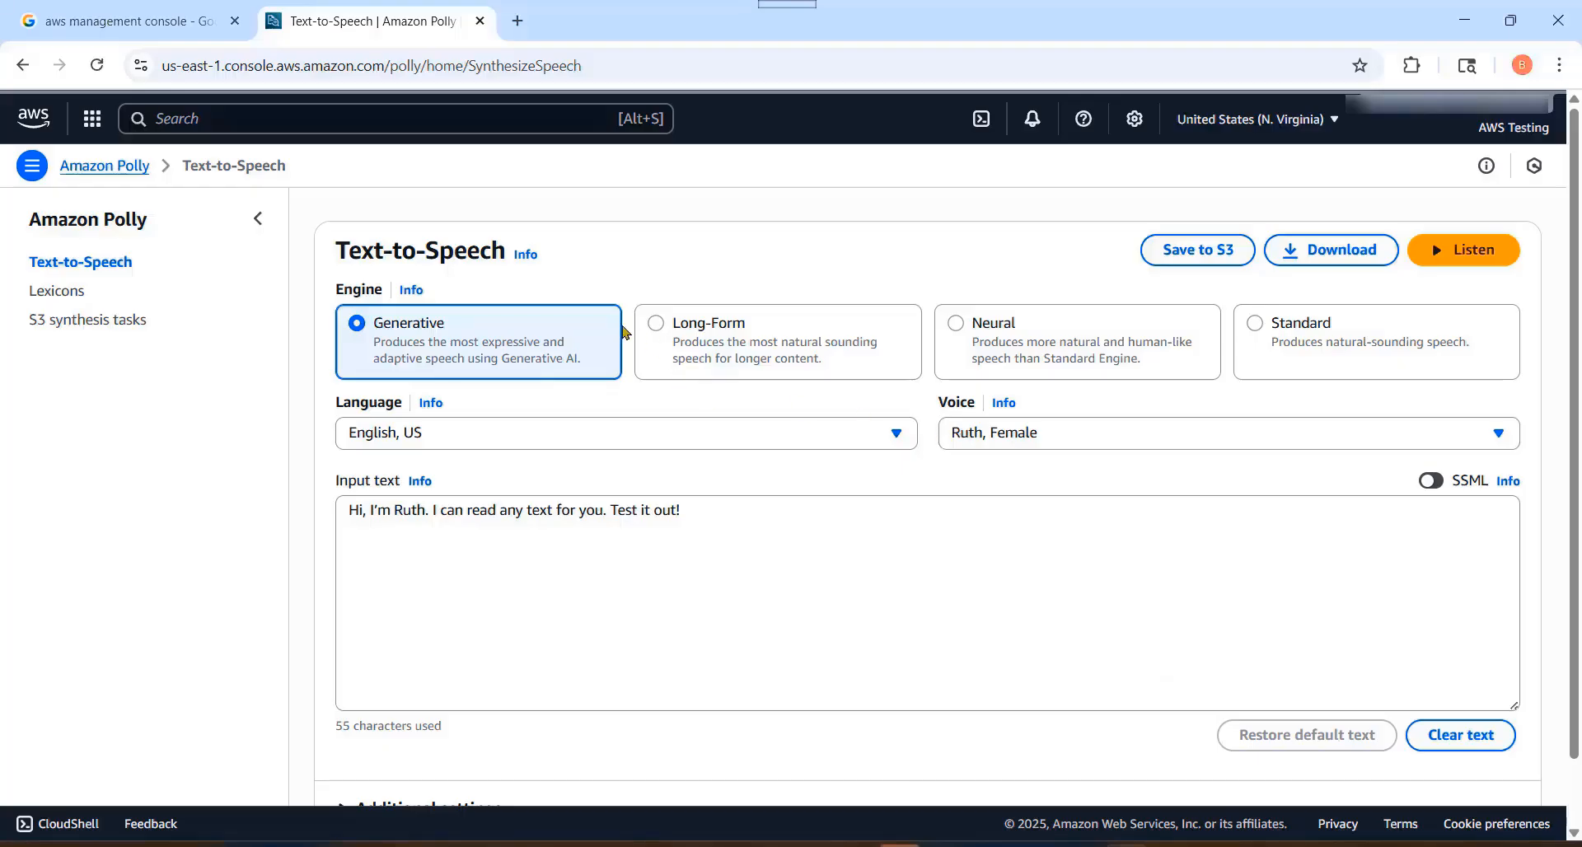
Step: Switch the text-to-speech engine to Standard and choose the voice Salli, Female
{"action": "left_click", "coordinate": [1256, 324]}
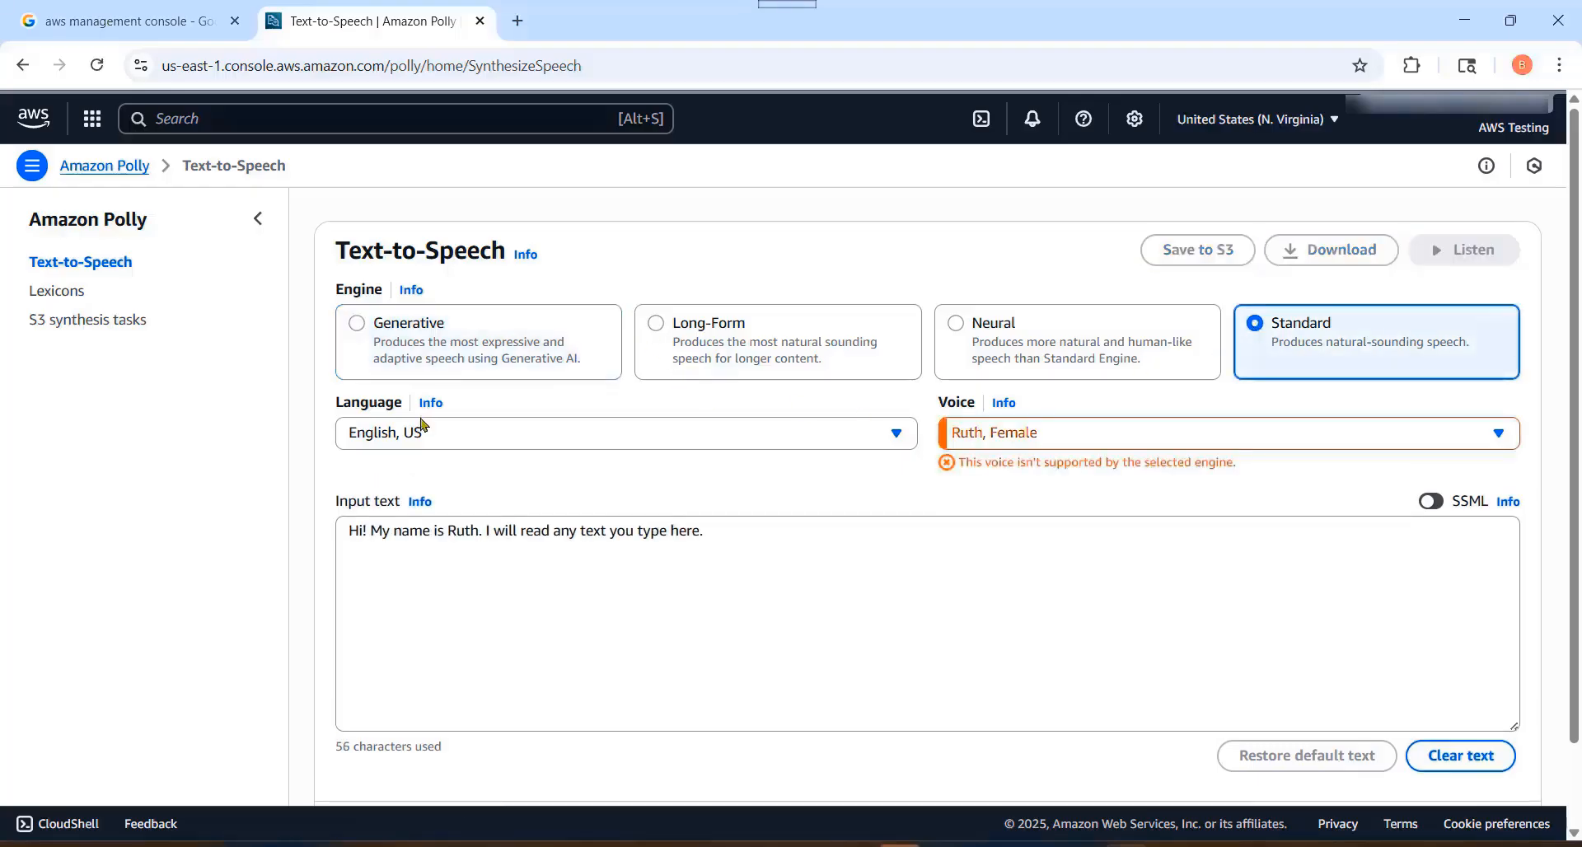
{"action": "left_click", "coordinate": [1058, 445]}
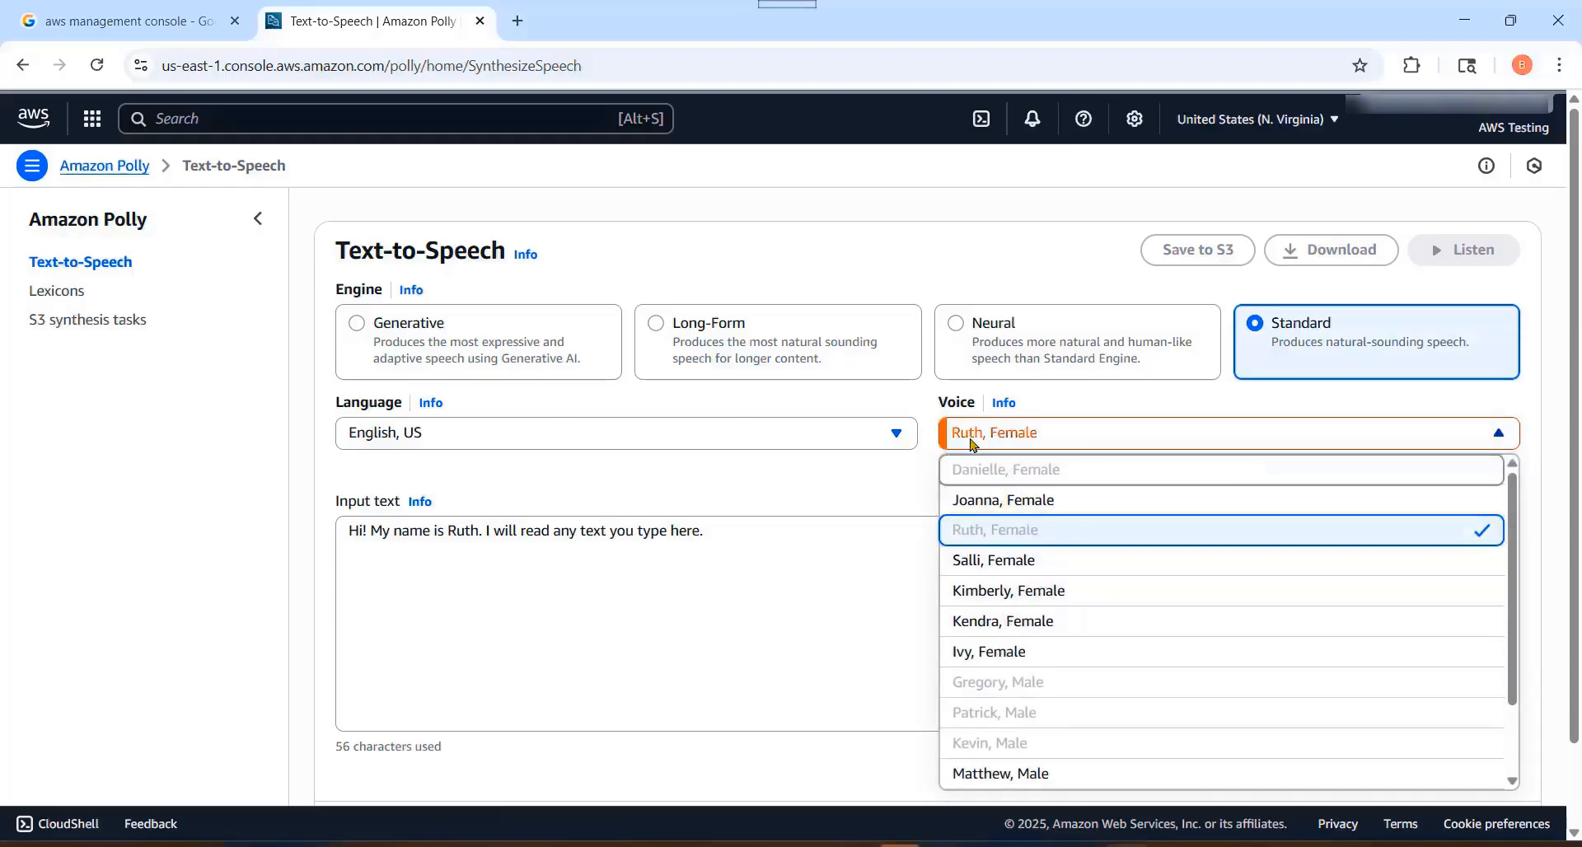
{"action": "left_click", "coordinate": [997, 559]}
Step: Review which English, US voices the Standard engine offers, keeping the Salli voice
{"action": "left_click", "coordinate": [1032, 445]}
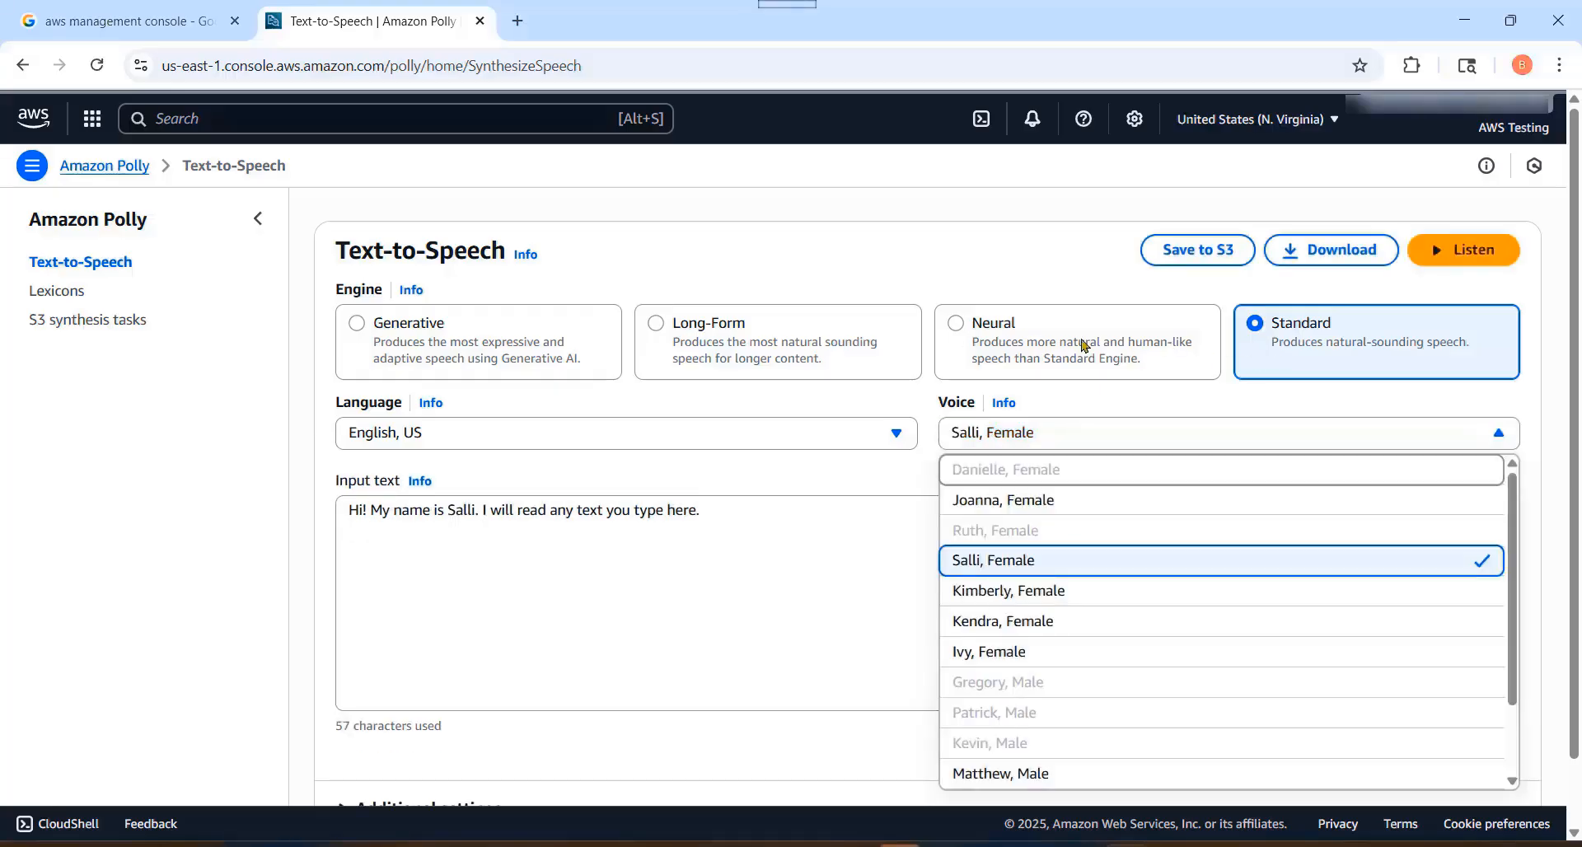
{"action": "scroll", "coordinate": [1086, 610], "scroll_direction": "down", "scroll_amount": 2}
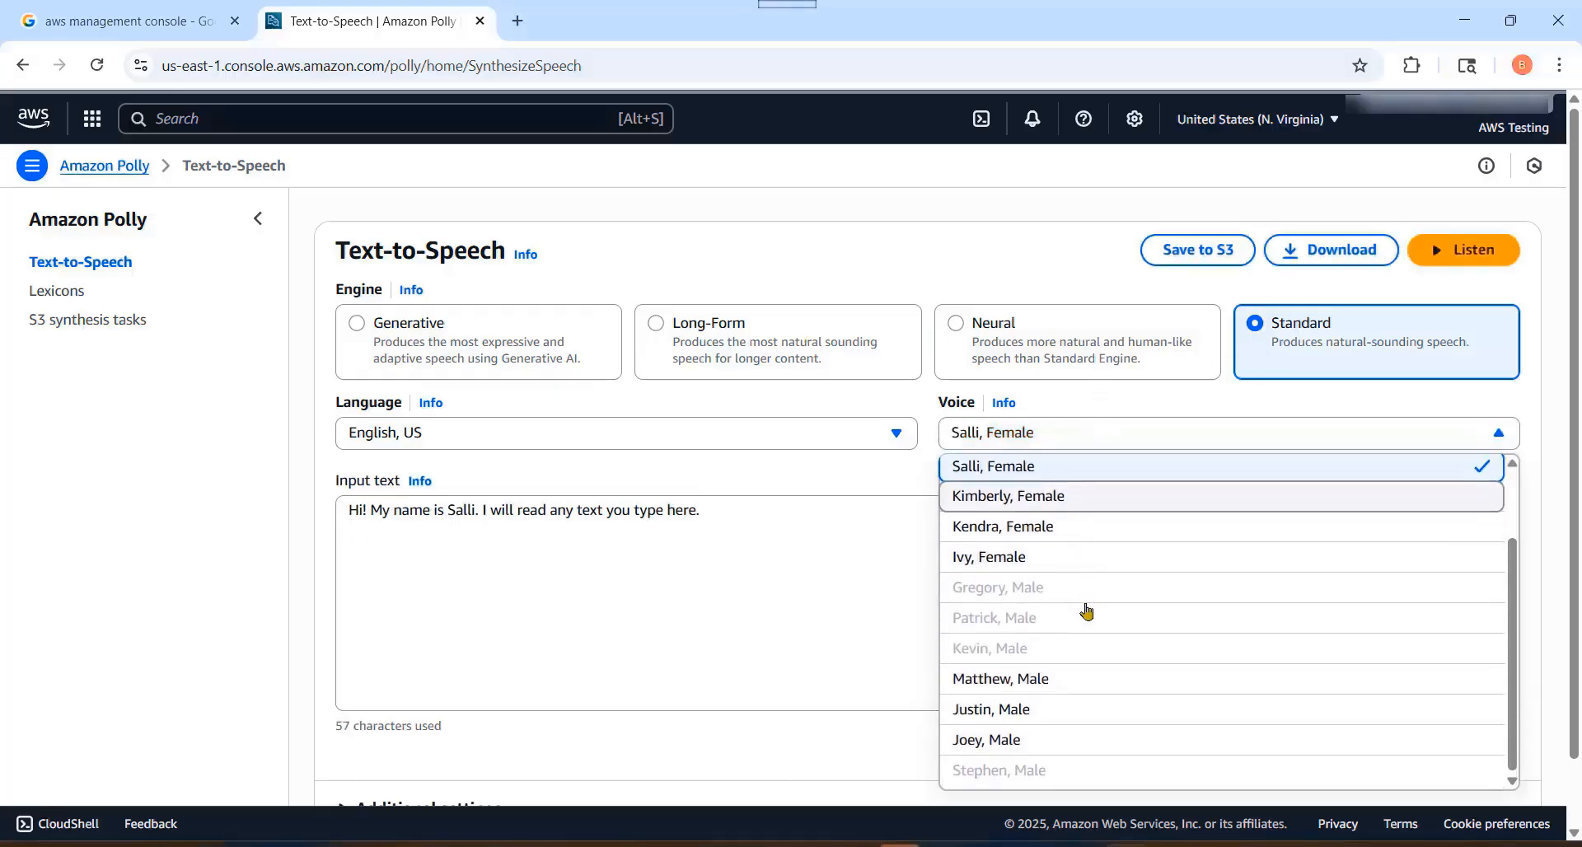
{"action": "scroll", "coordinate": [1142, 672], "scroll_direction": "up", "scroll_amount": 3}
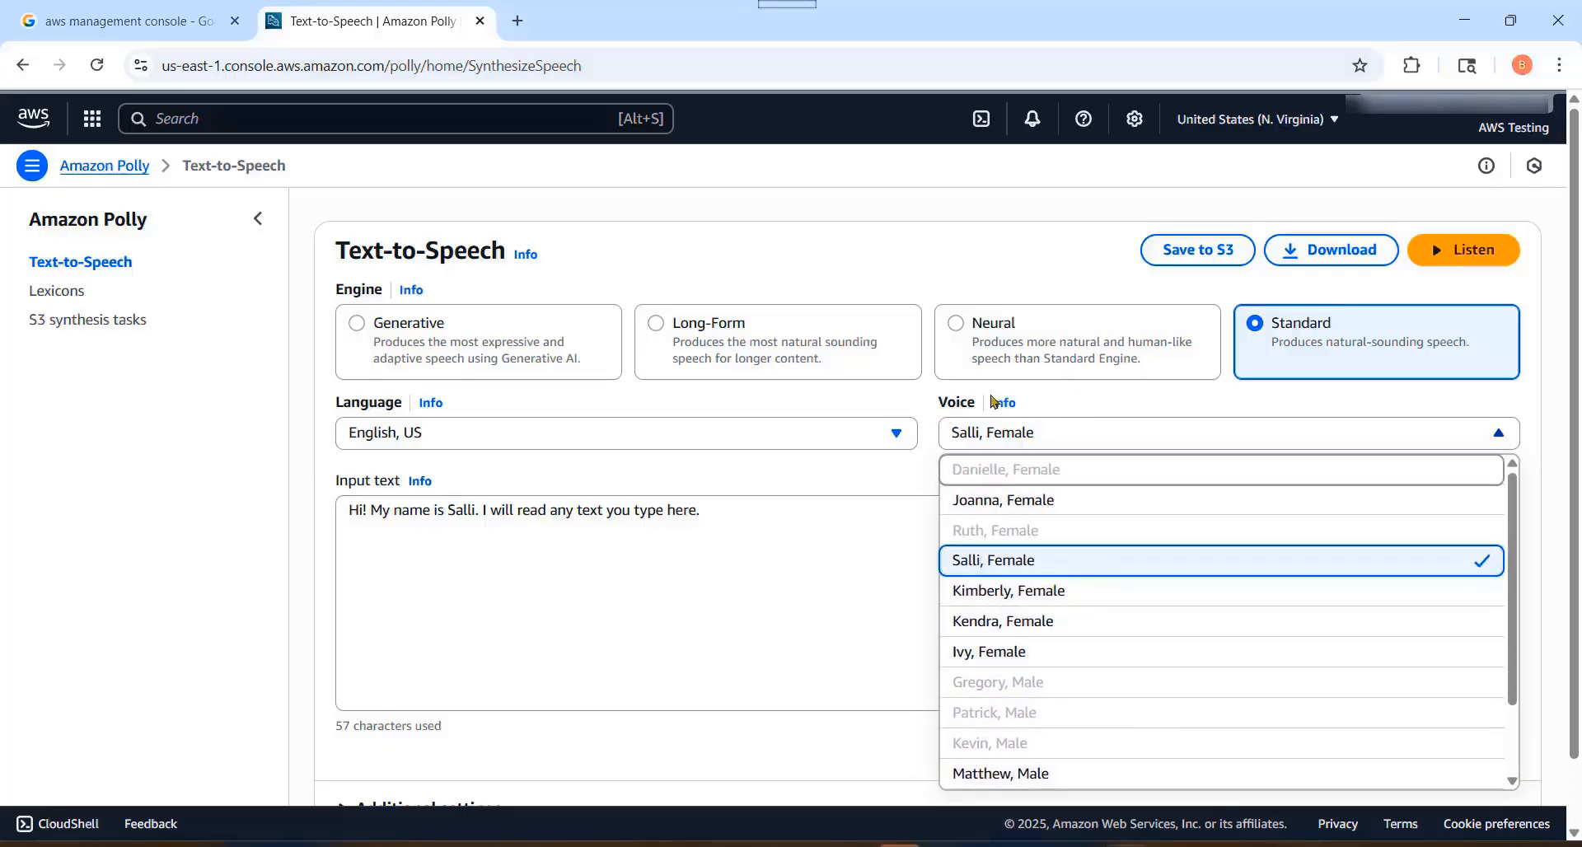
{"action": "left_click", "coordinate": [798, 477]}
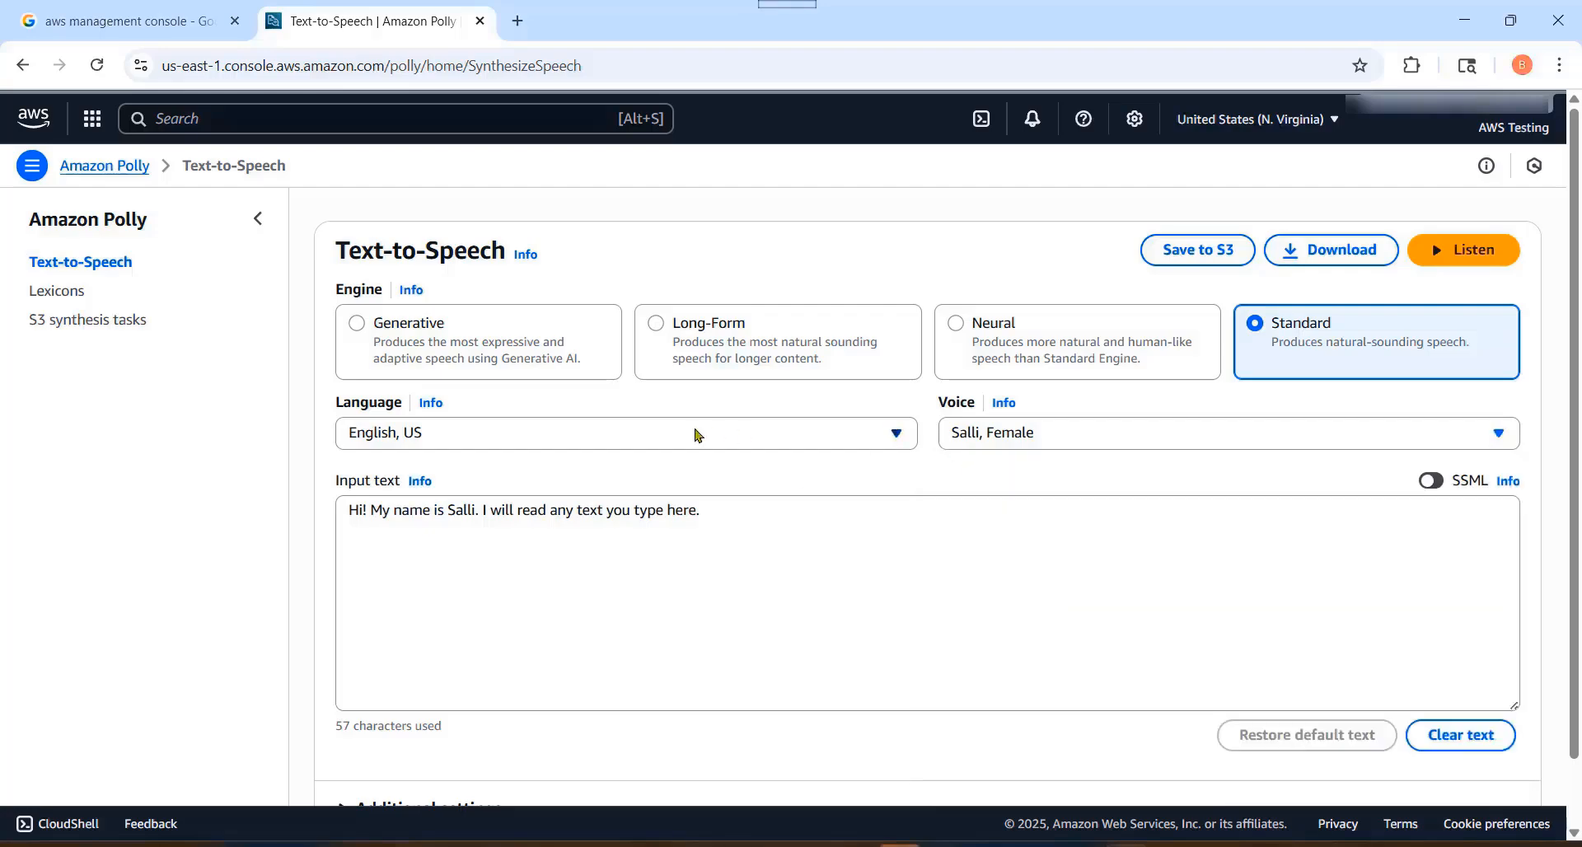
Step: Switch the text-to-speech engine to Neural and review the English, US voices it offers
{"action": "left_click", "coordinate": [960, 330]}
{"action": "left_click", "coordinate": [1075, 434]}
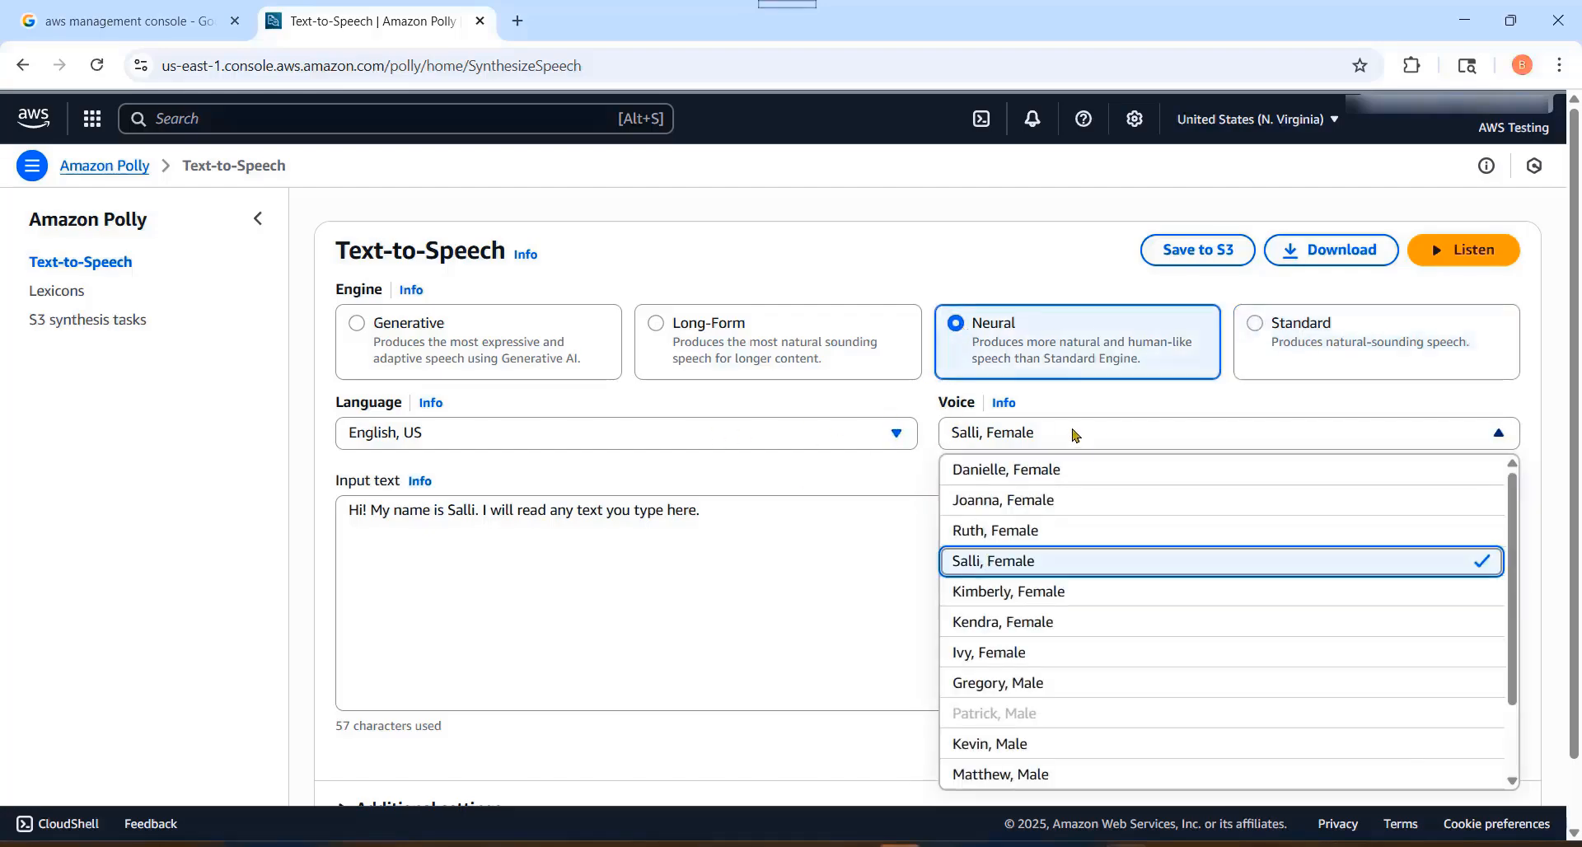
{"action": "scroll", "coordinate": [1120, 660], "scroll_direction": "down", "scroll_amount": 1}
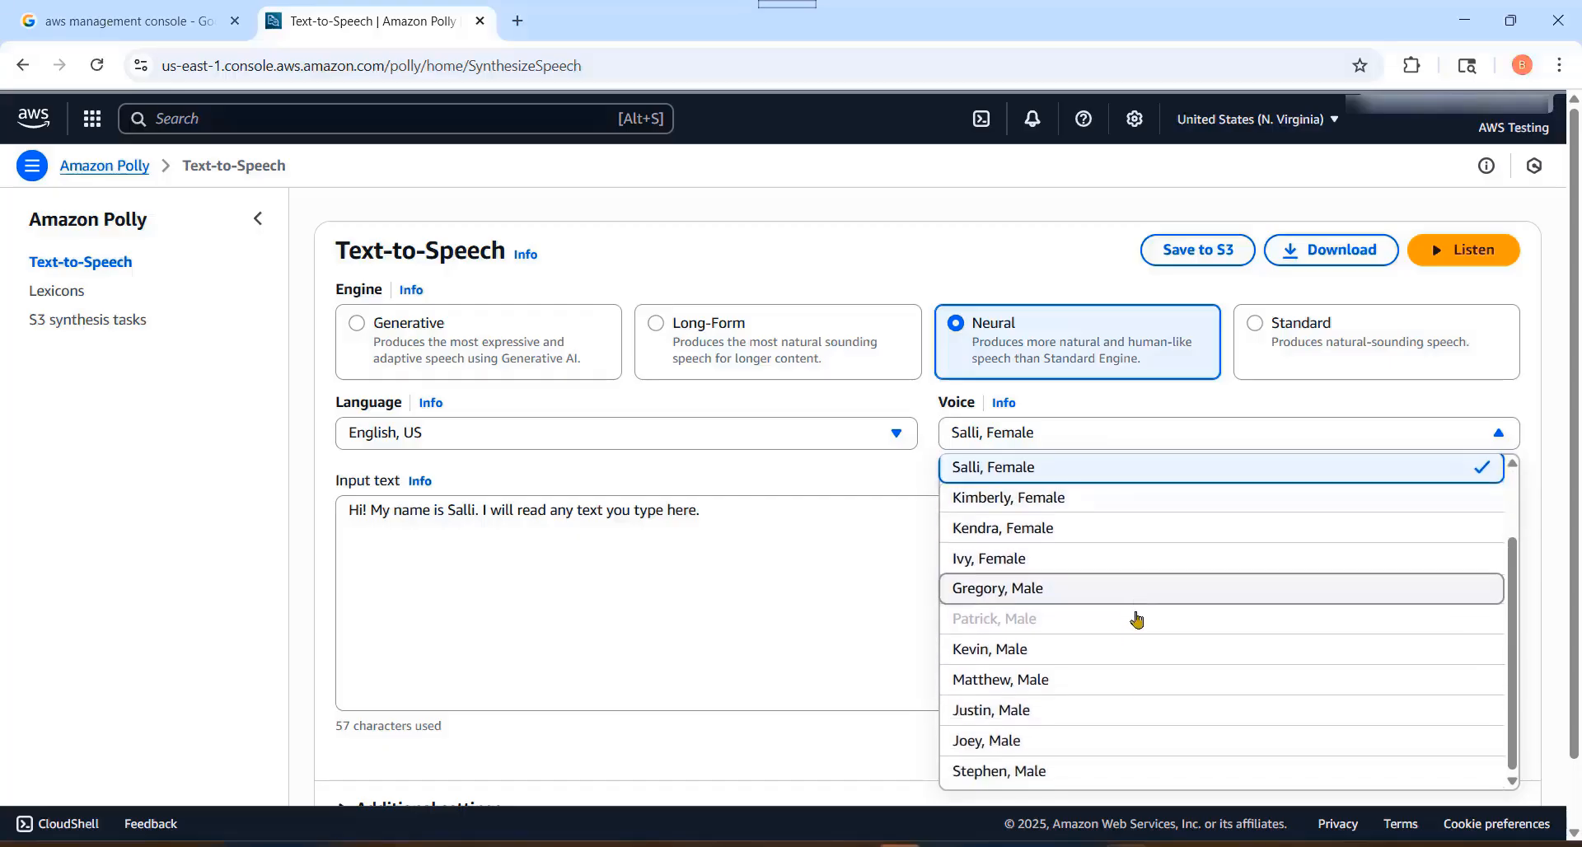
{"action": "scroll", "coordinate": [1141, 643], "scroll_direction": "up", "scroll_amount": 3}
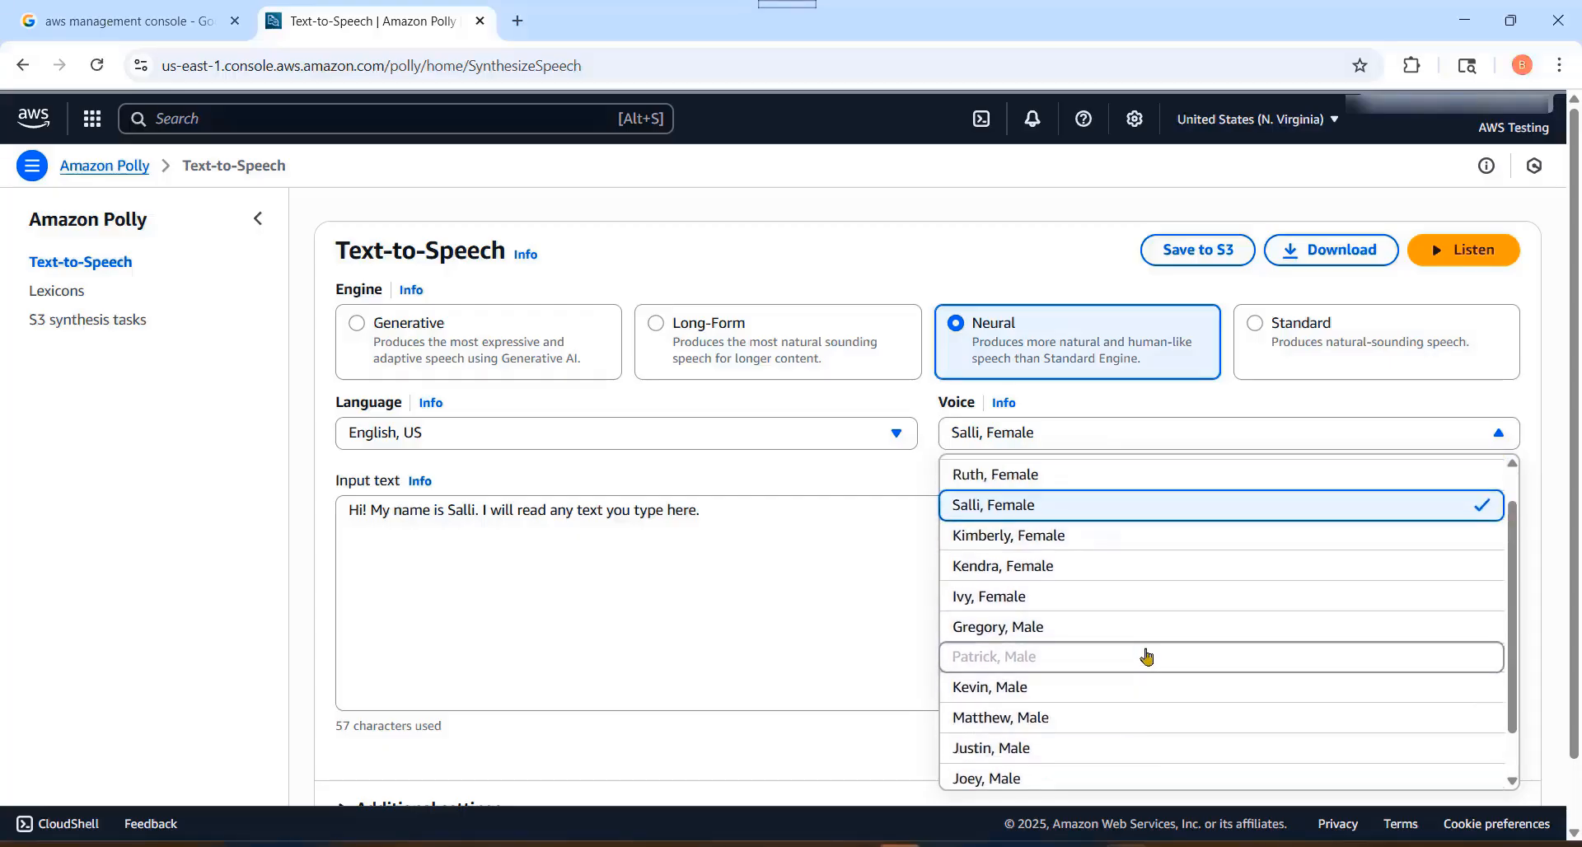
{"action": "left_click", "coordinate": [785, 522]}
Step: Switch the text-to-speech engine to Long-Form and review the English, US voices it offers
{"action": "left_click", "coordinate": [657, 330]}
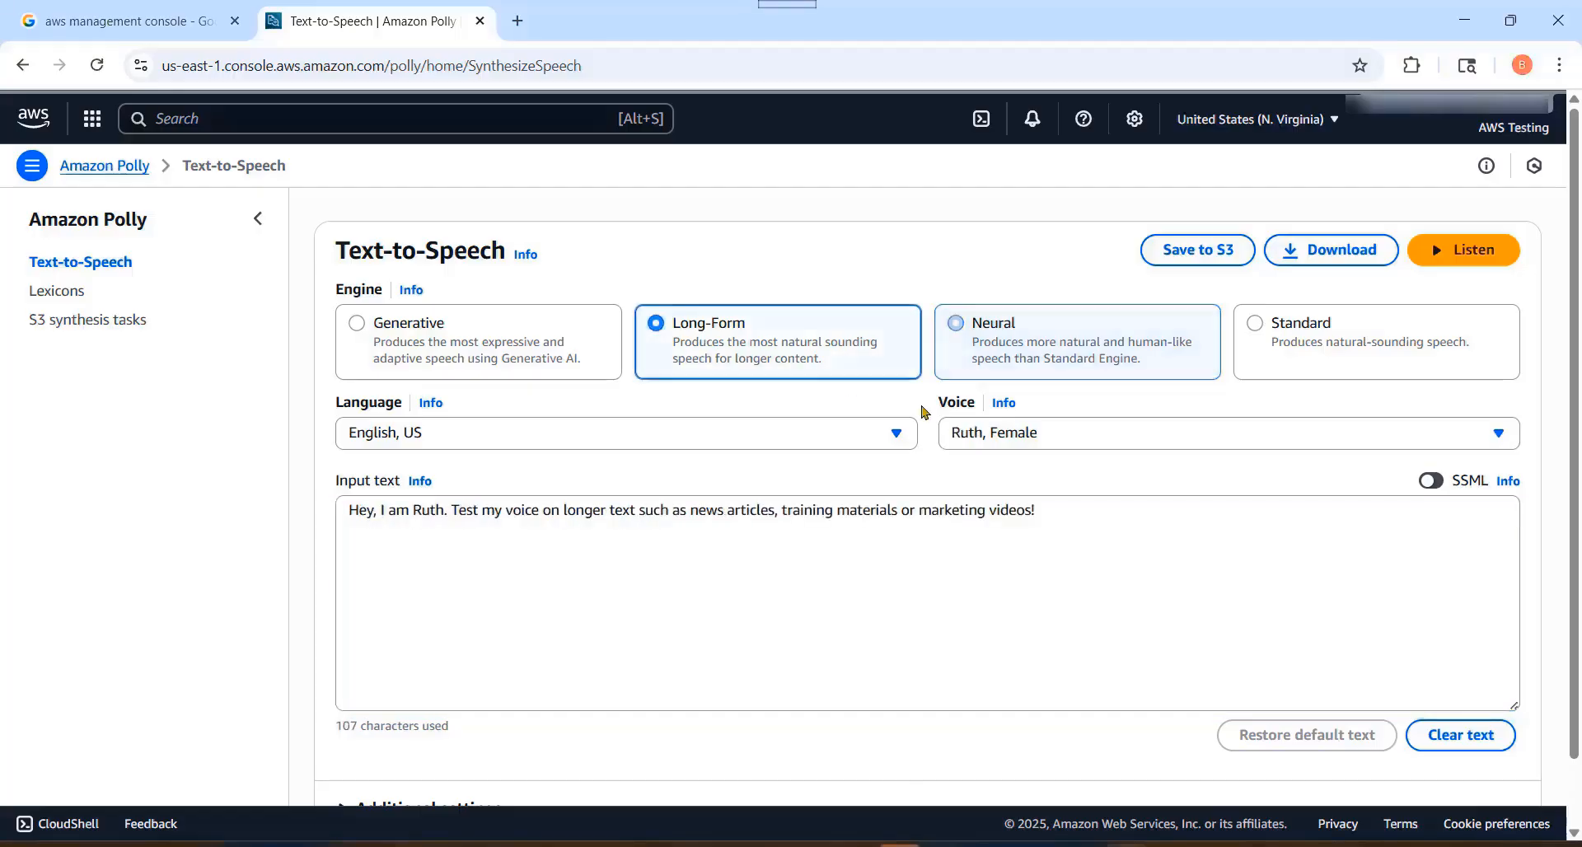
{"action": "left_click", "coordinate": [1055, 437]}
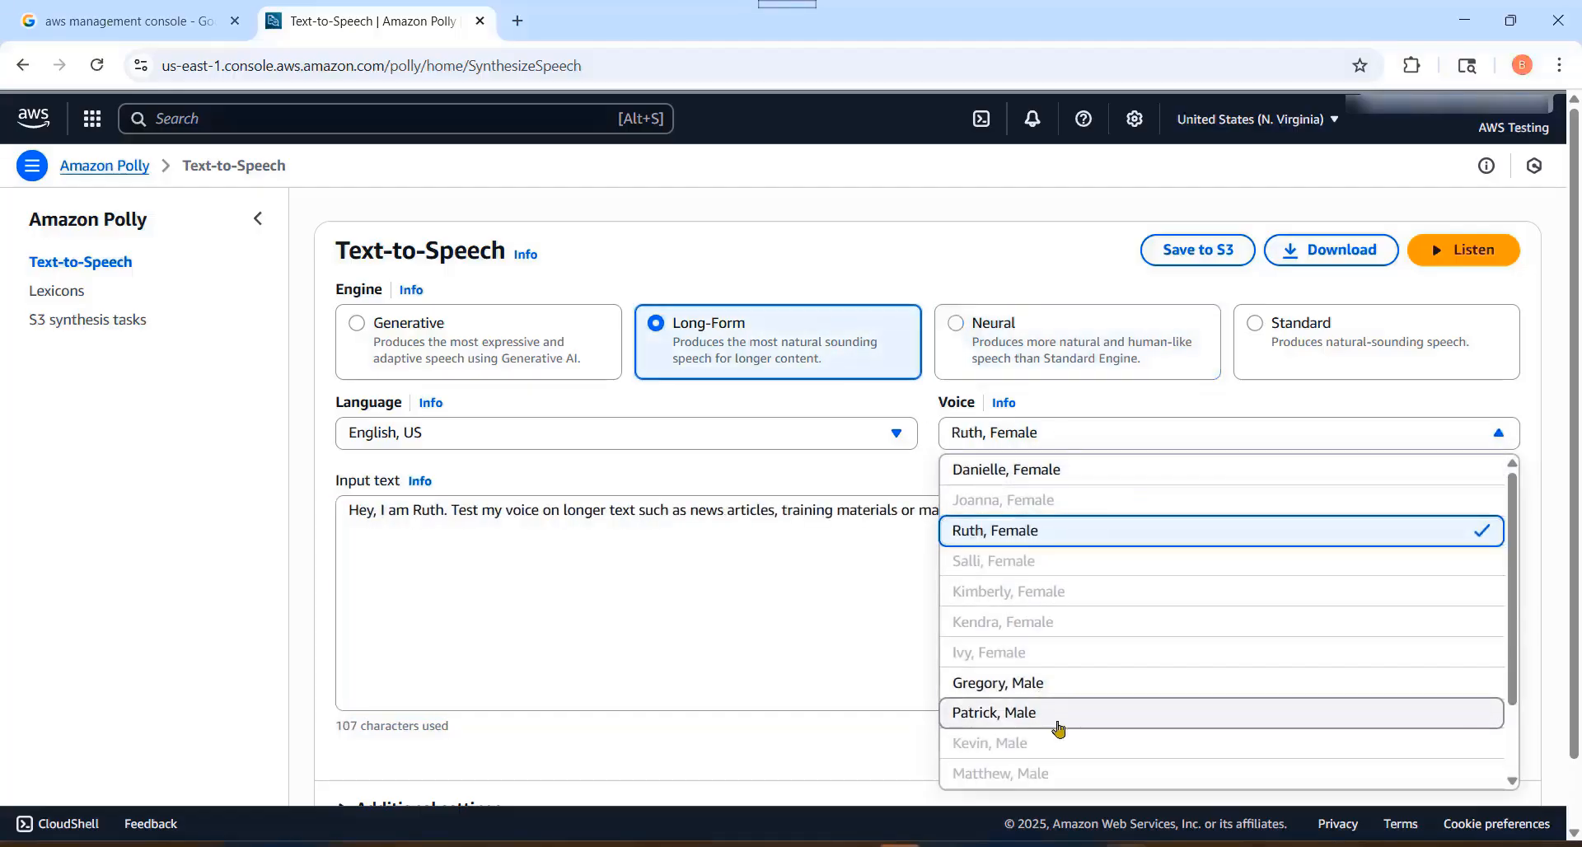
{"action": "scroll", "coordinate": [1109, 655], "scroll_direction": "down", "scroll_amount": 1}
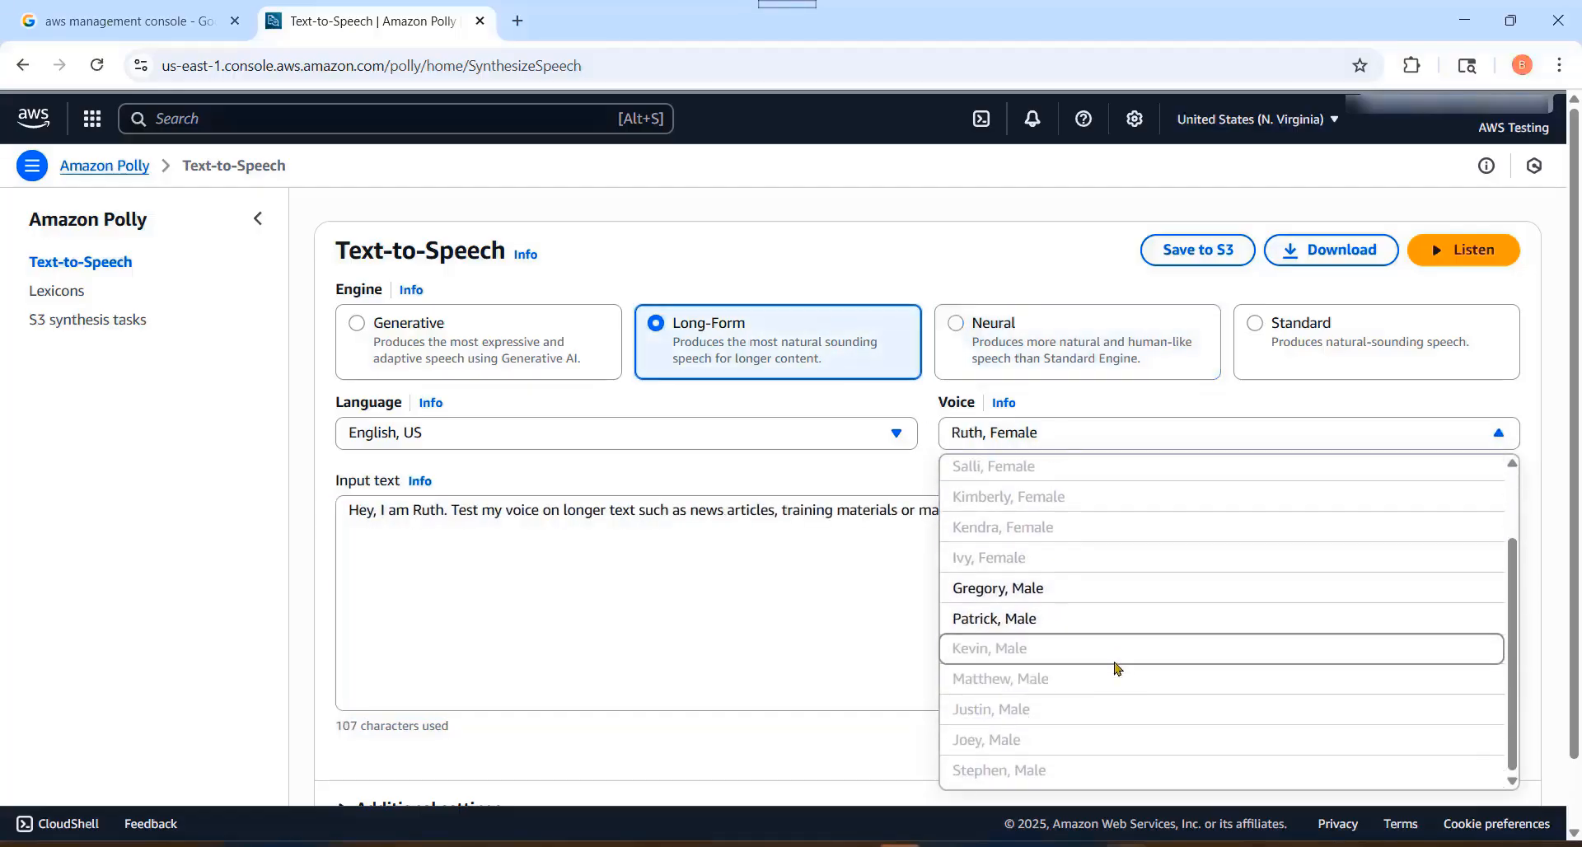
{"action": "scroll", "coordinate": [1088, 577], "scroll_direction": "up", "scroll_amount": 1}
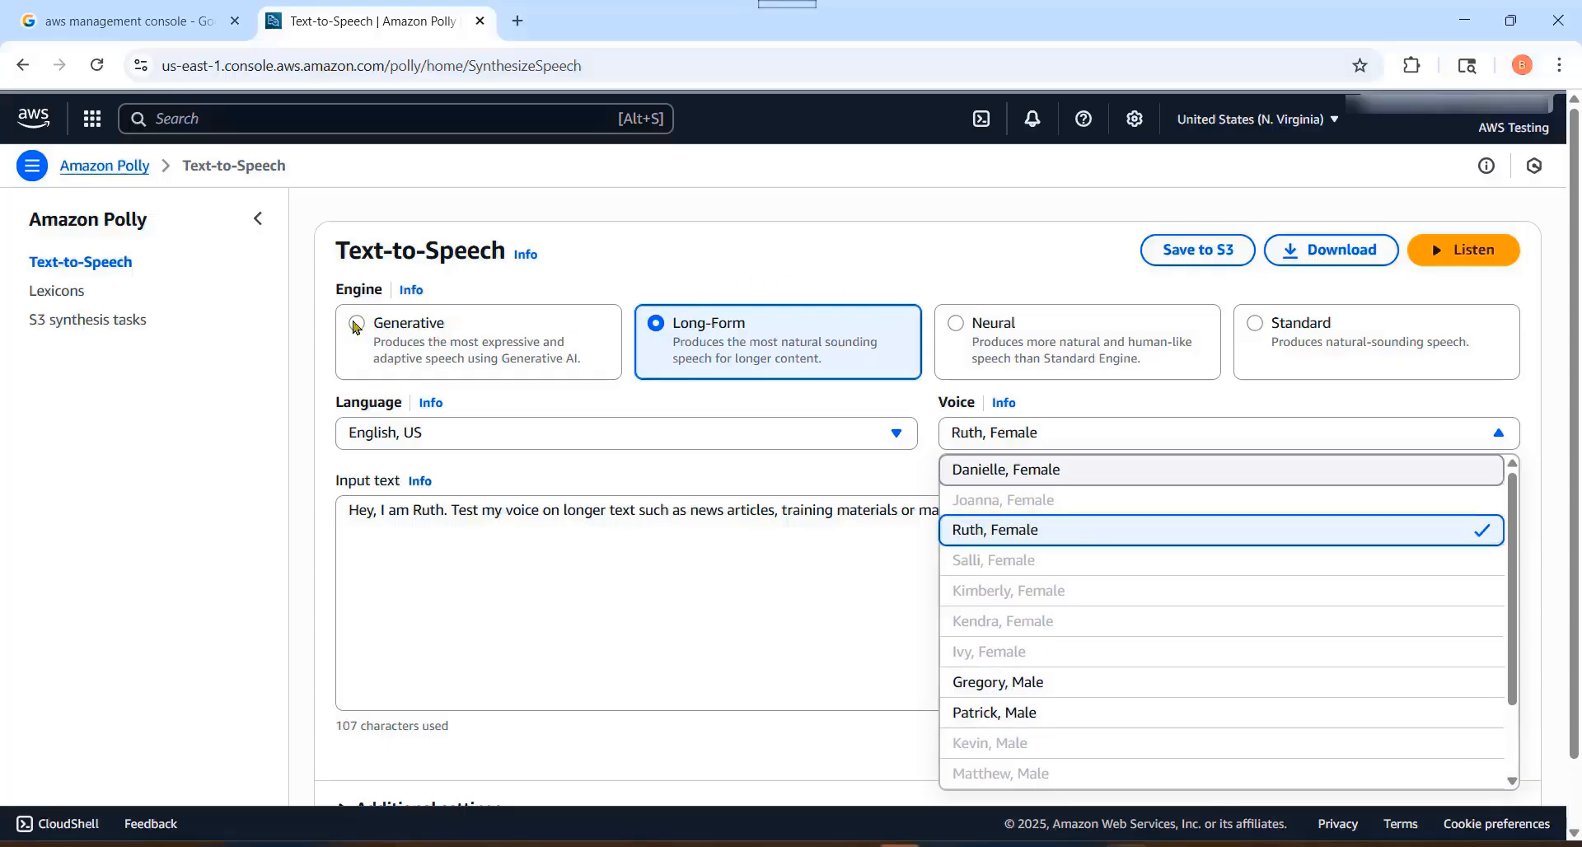
Step: Switch the text-to-speech engine to Generative and review the English, US voices it offers
{"action": "left_click", "coordinate": [787, 238]}
{"action": "left_click", "coordinate": [357, 323]}
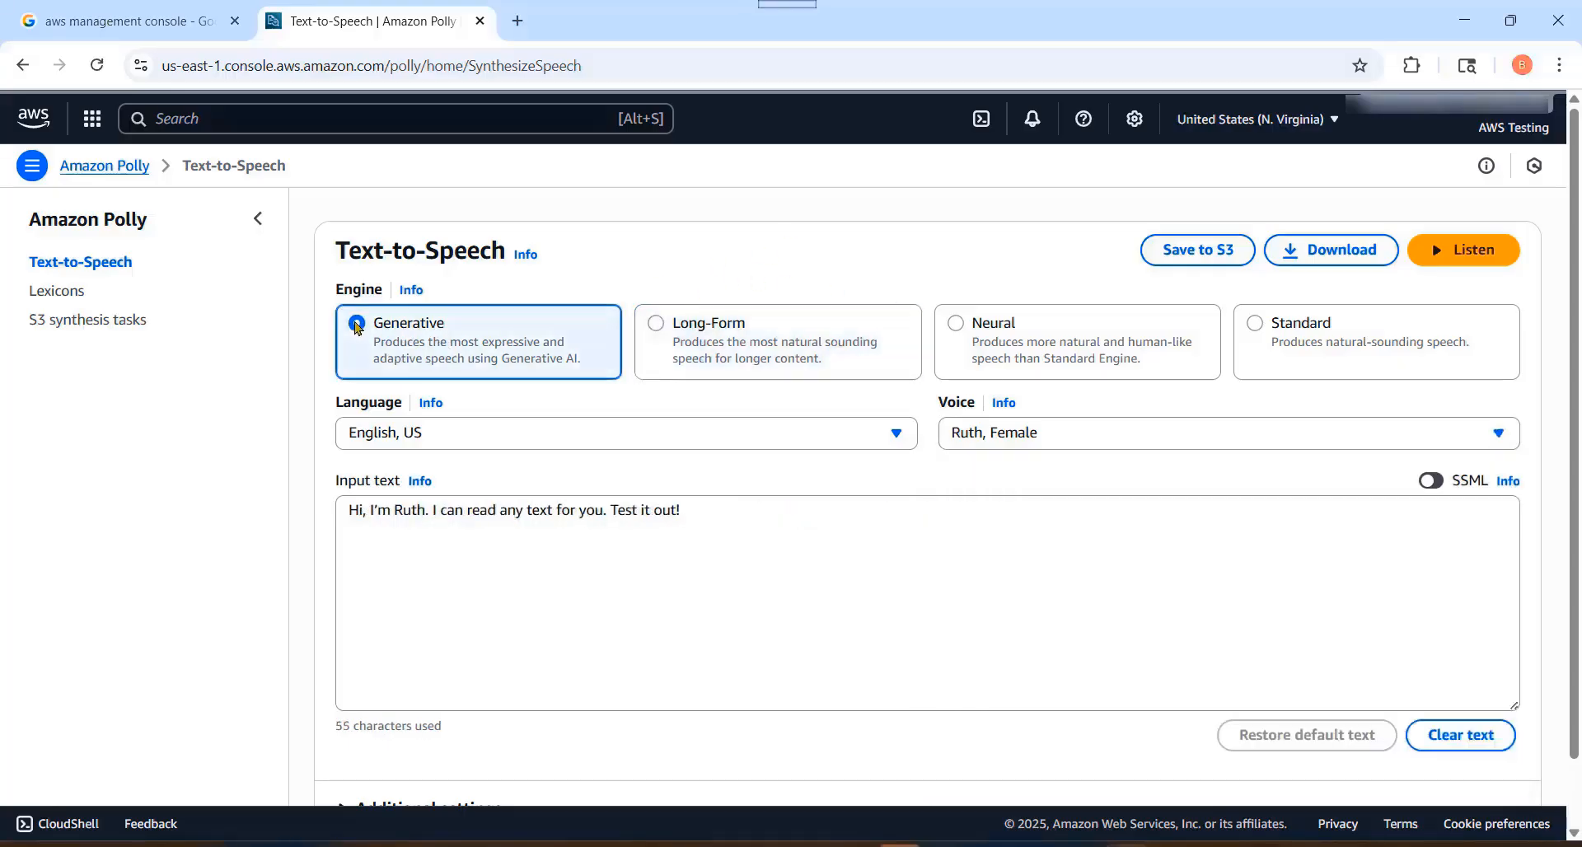
{"action": "left_click", "coordinate": [1076, 435]}
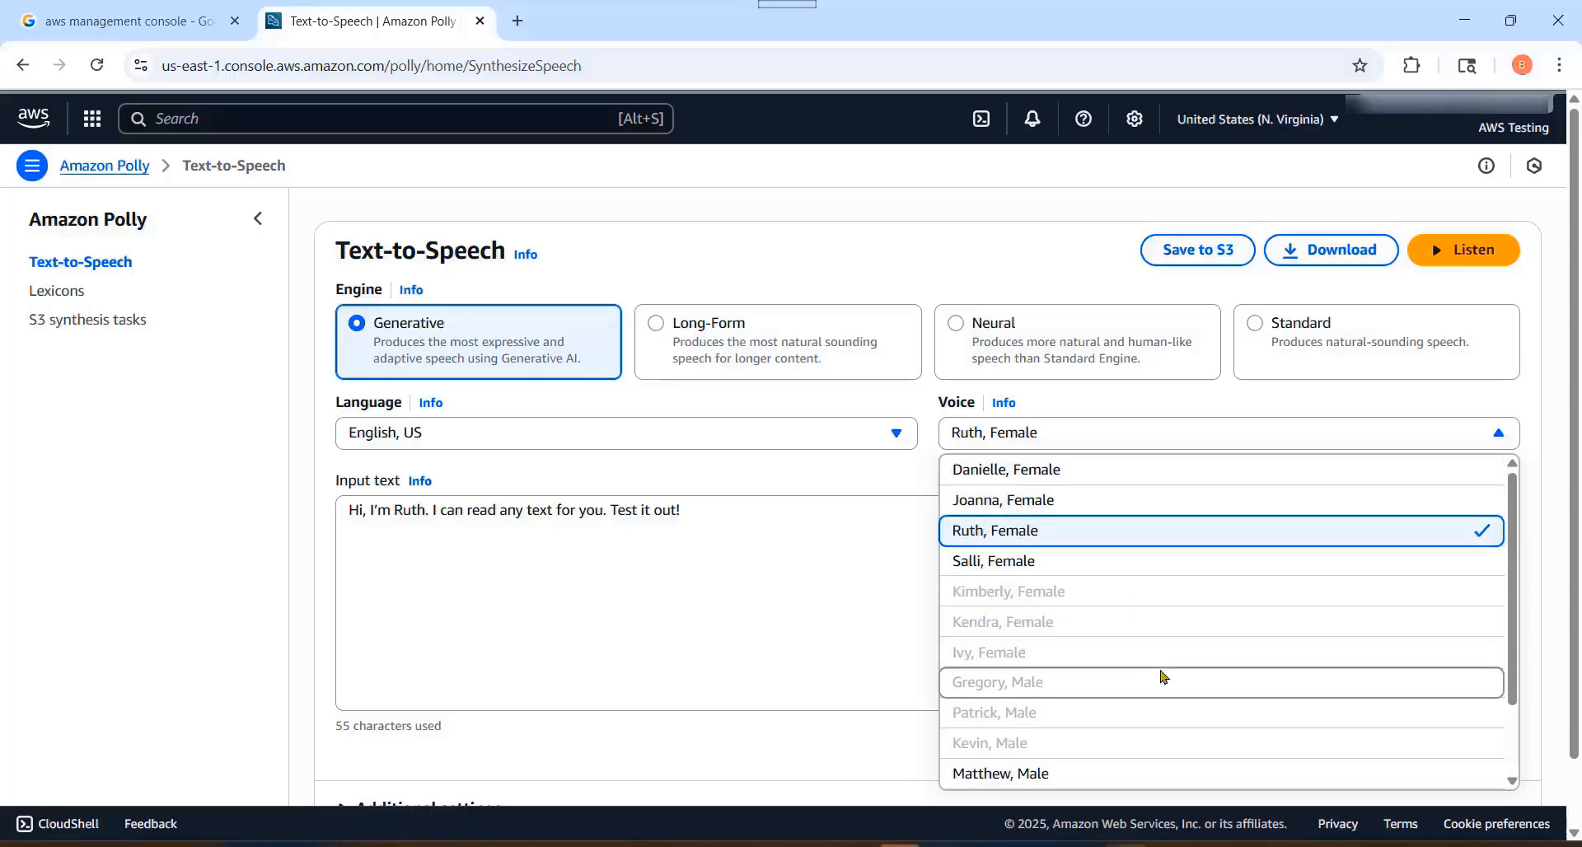
{"action": "scroll", "coordinate": [1201, 656], "scroll_direction": "down", "scroll_amount": 2}
{"action": "scroll", "coordinate": [1203, 659], "scroll_direction": "up", "scroll_amount": 2}
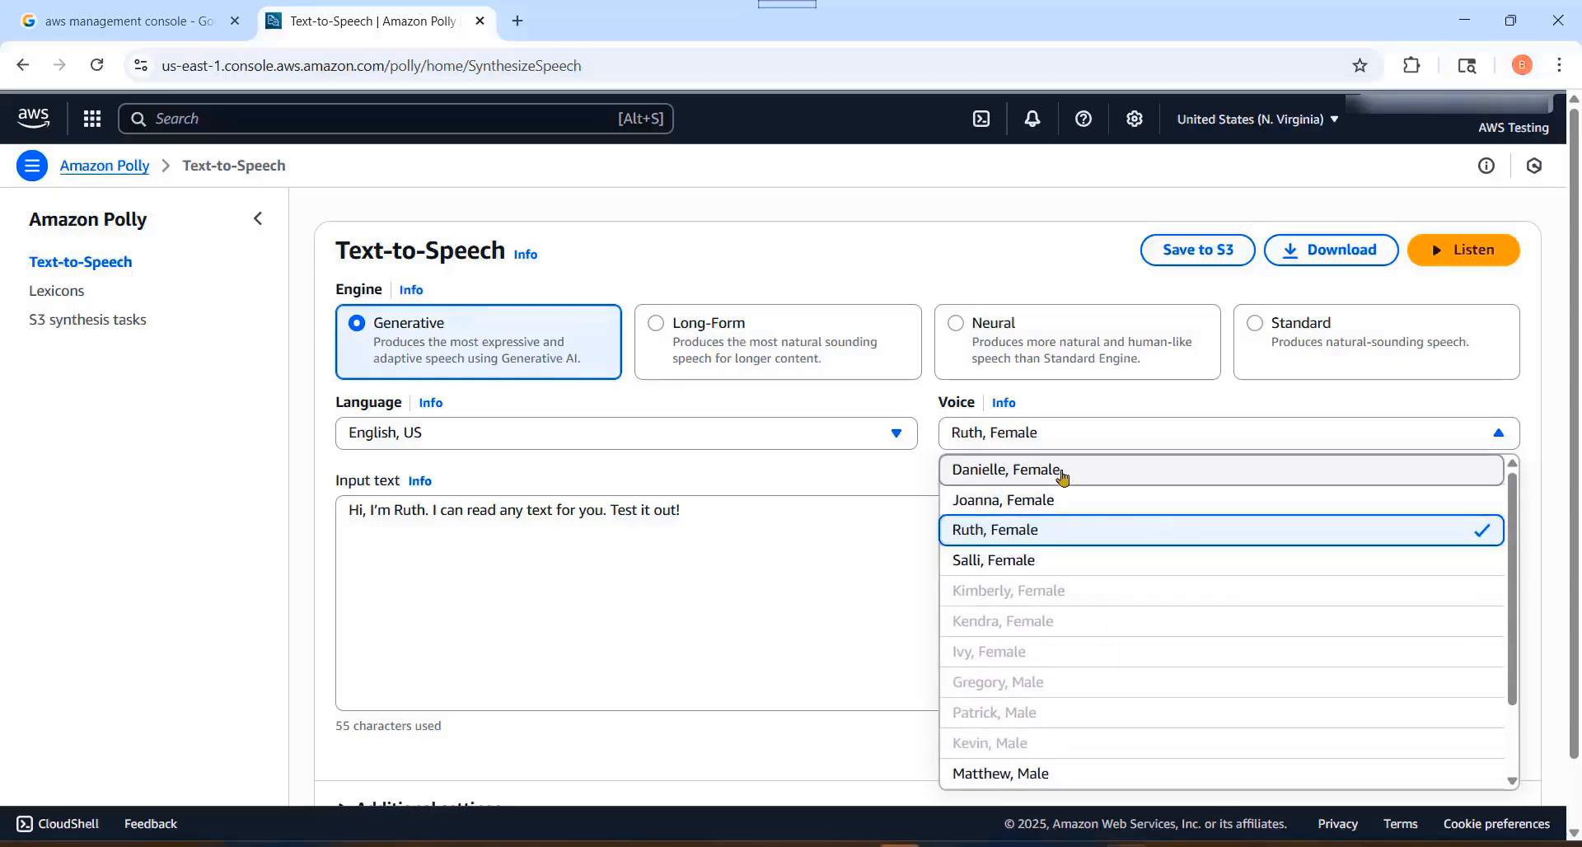
{"action": "scroll", "coordinate": [1105, 667], "scroll_direction": "down", "scroll_amount": 2}
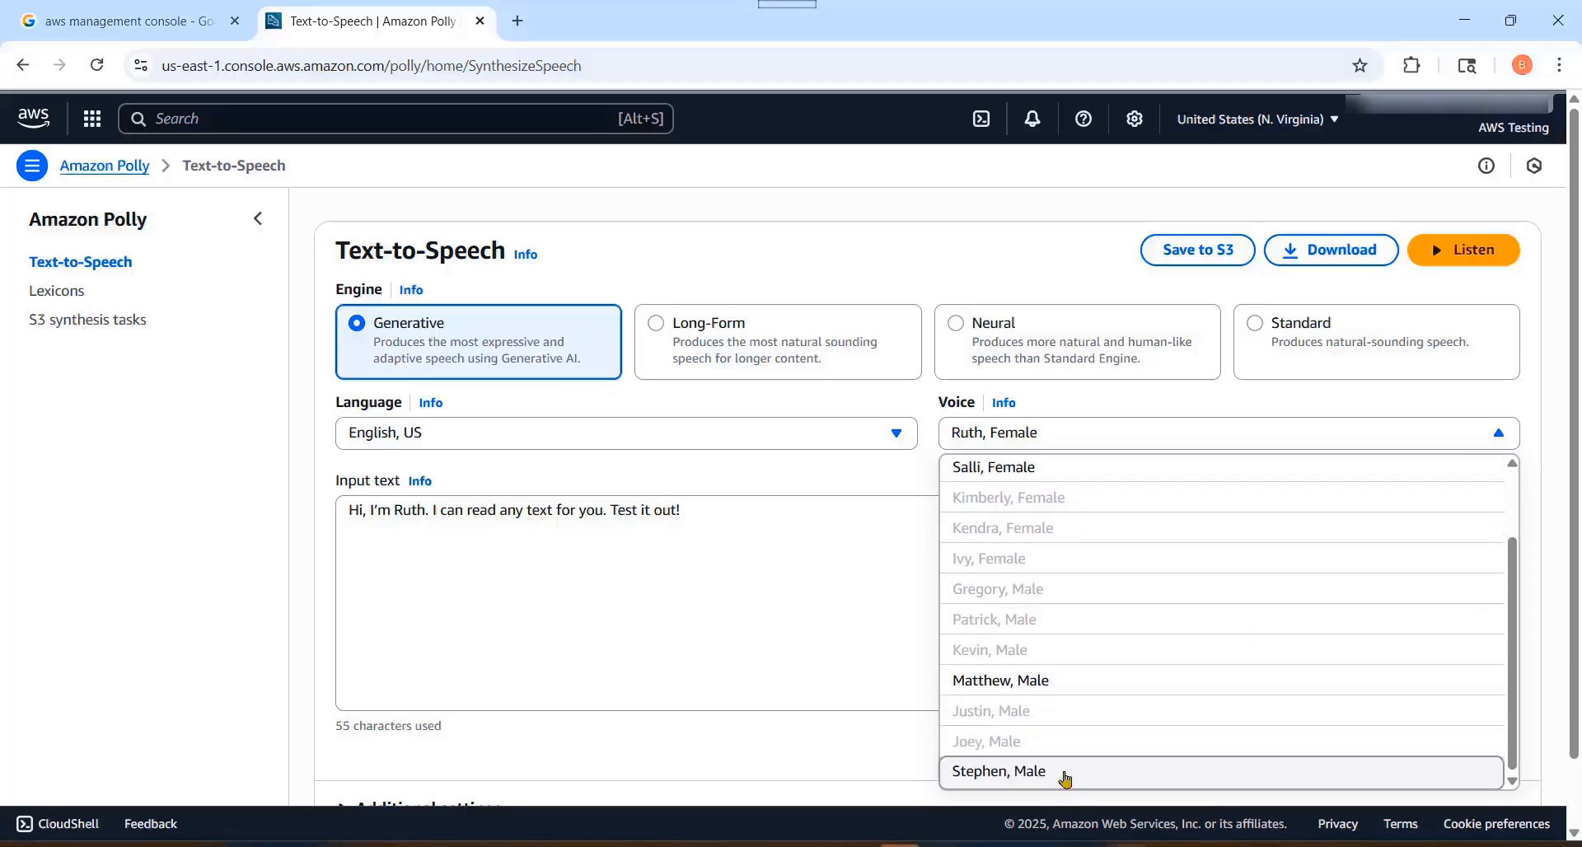
{"action": "left_click", "coordinate": [236, 577]}
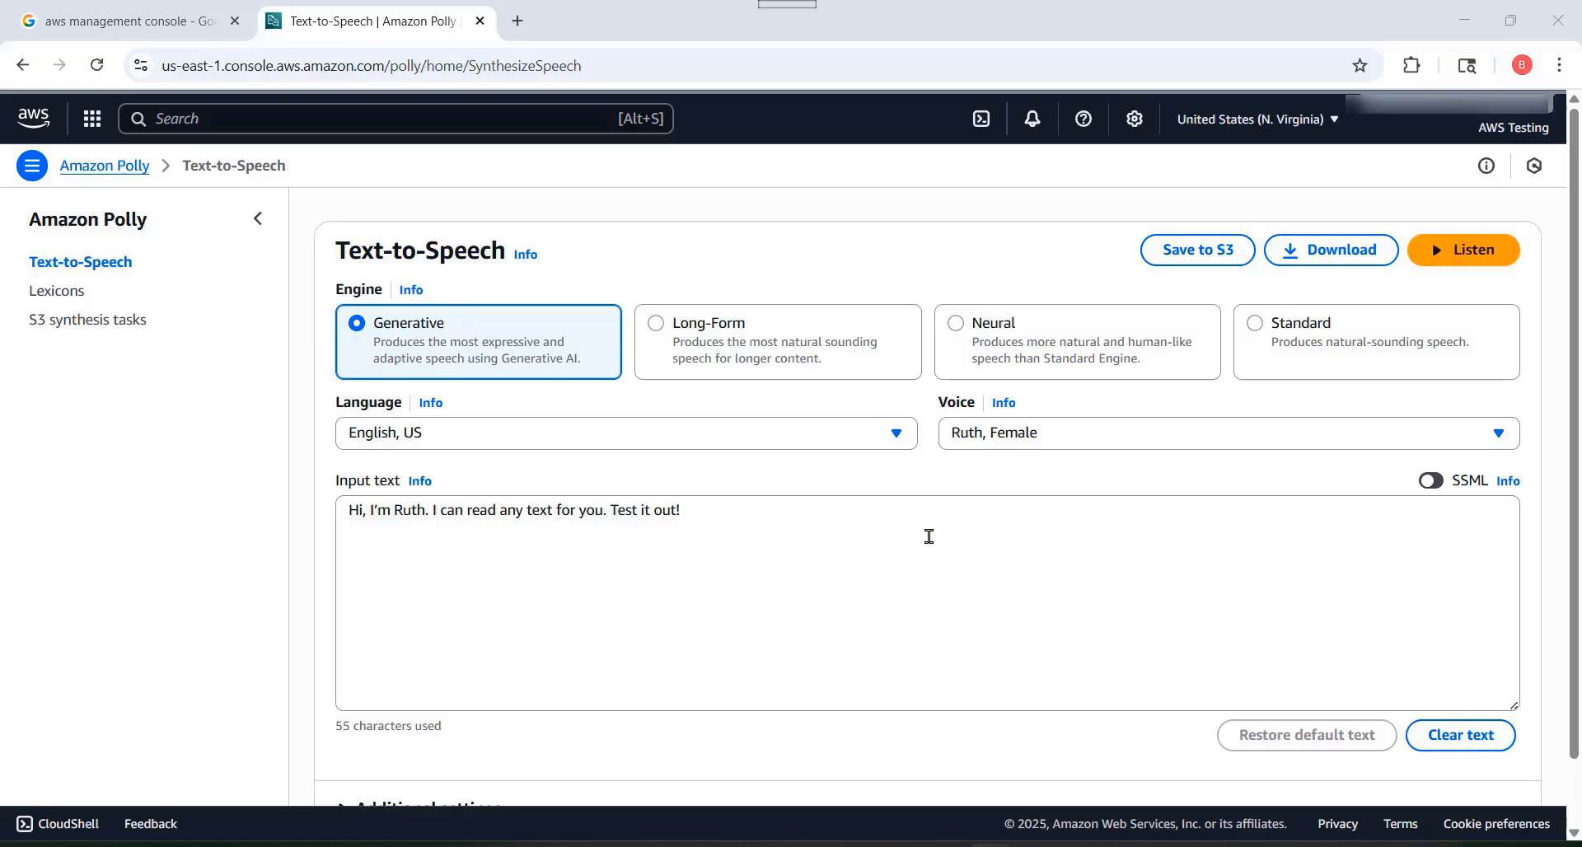
Step: Switch the text-to-speech engine to Standard and choose the voice Matthew, Male
{"action": "left_click", "coordinate": [1256, 324]}
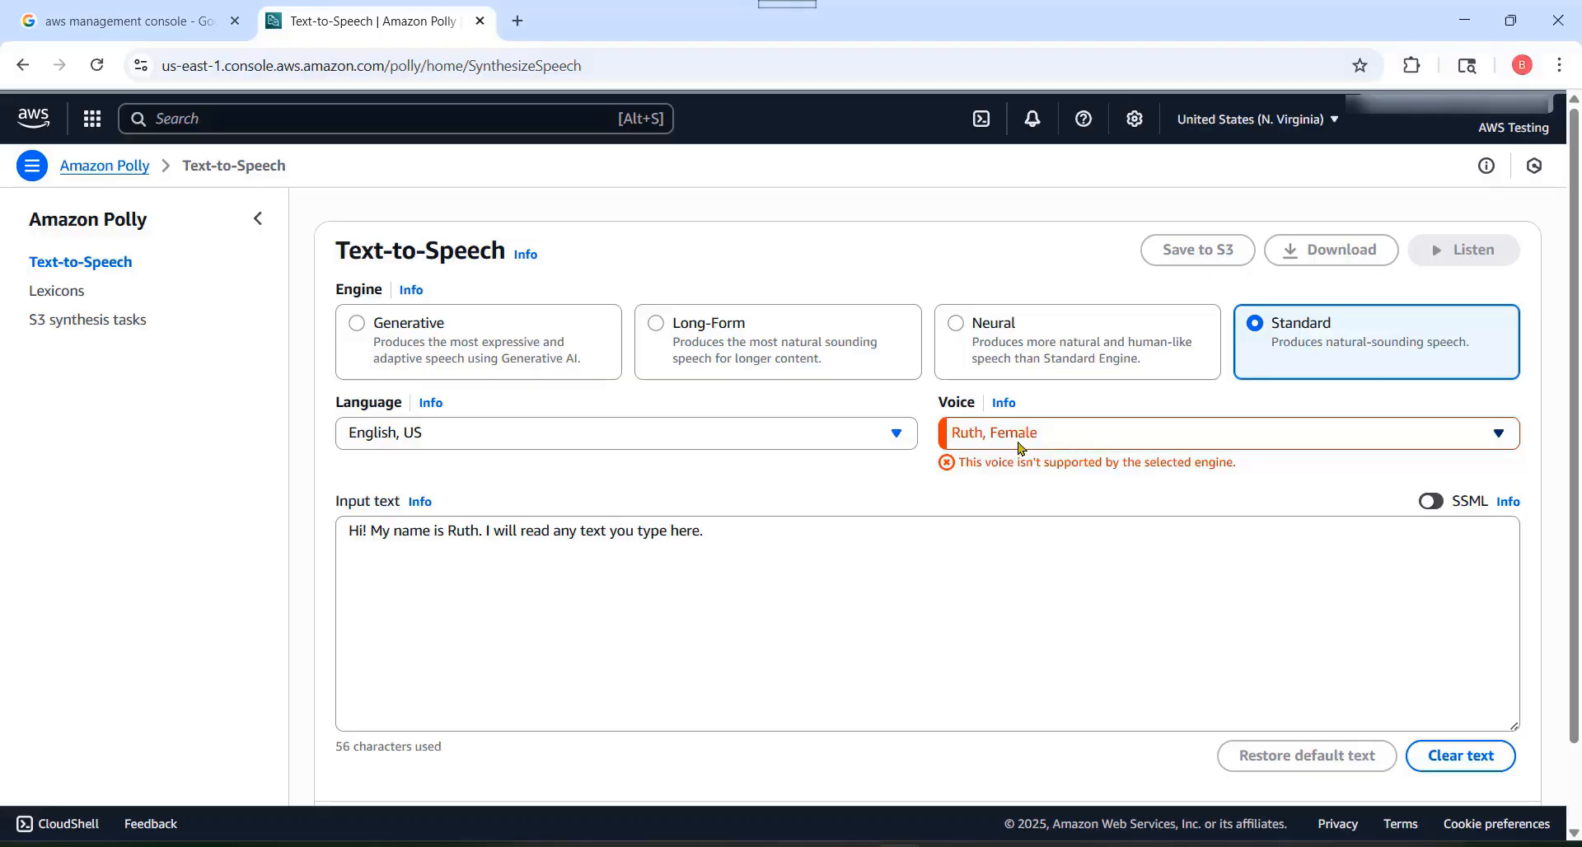
{"action": "left_click", "coordinate": [1058, 438]}
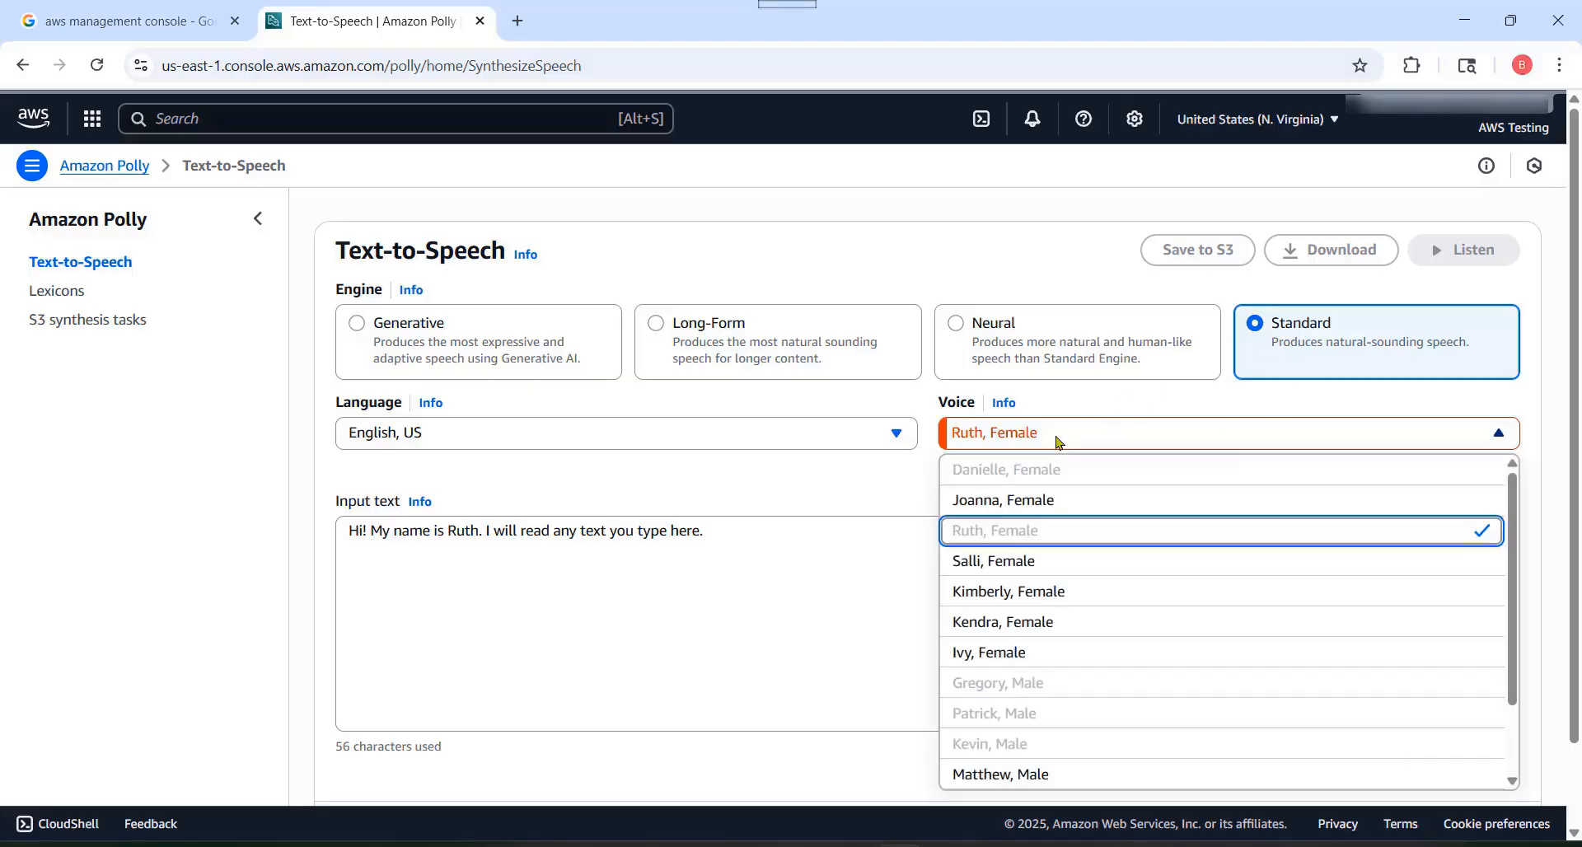
{"action": "scroll", "coordinate": [1116, 641], "scroll_direction": "down", "scroll_amount": 2}
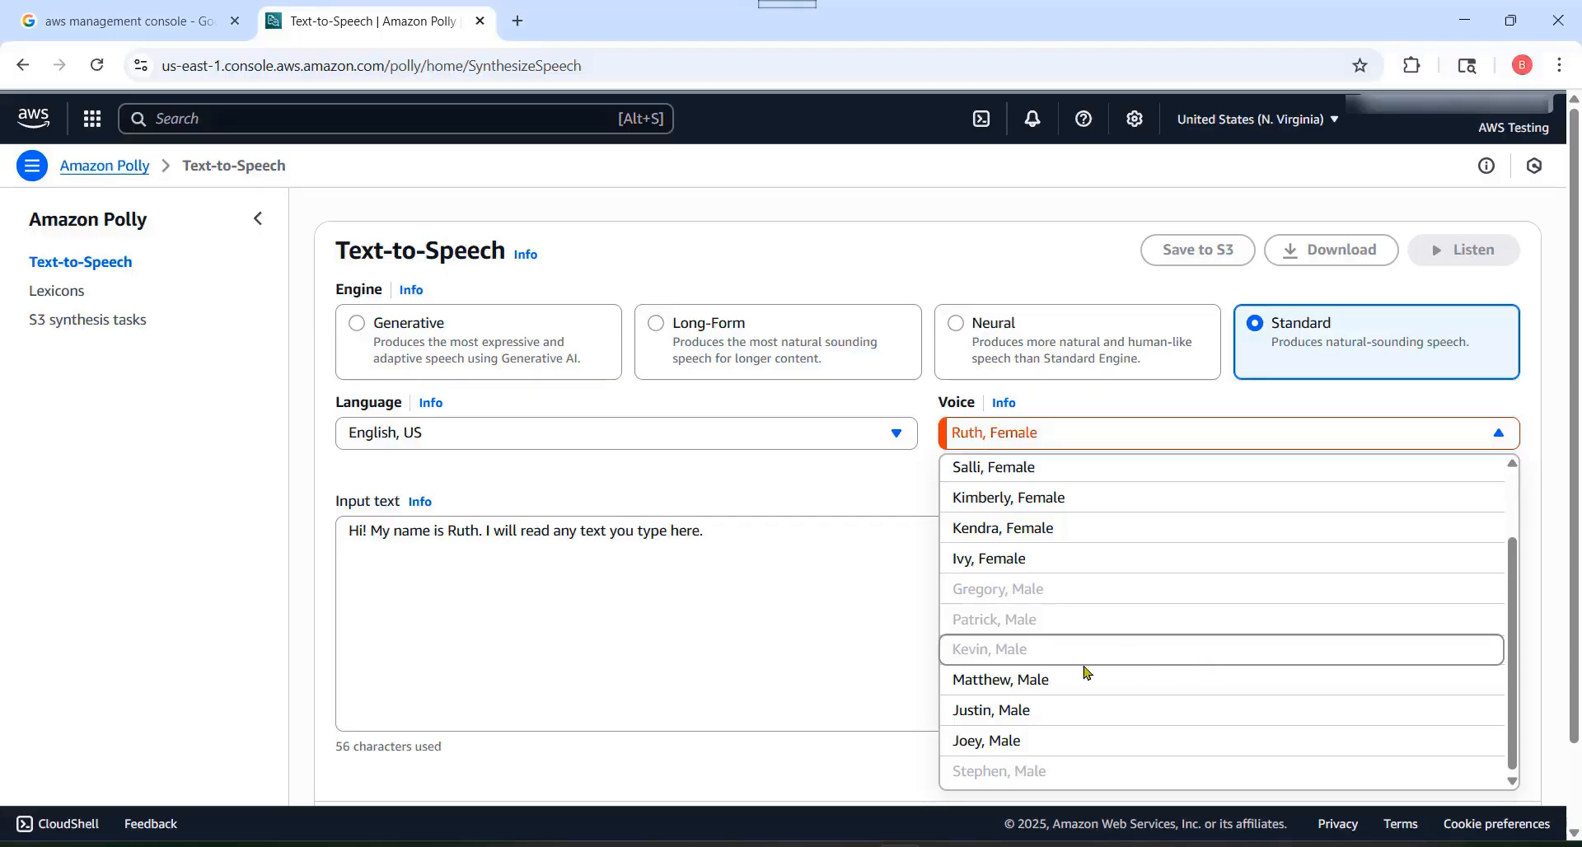
{"action": "left_click", "coordinate": [1059, 684]}
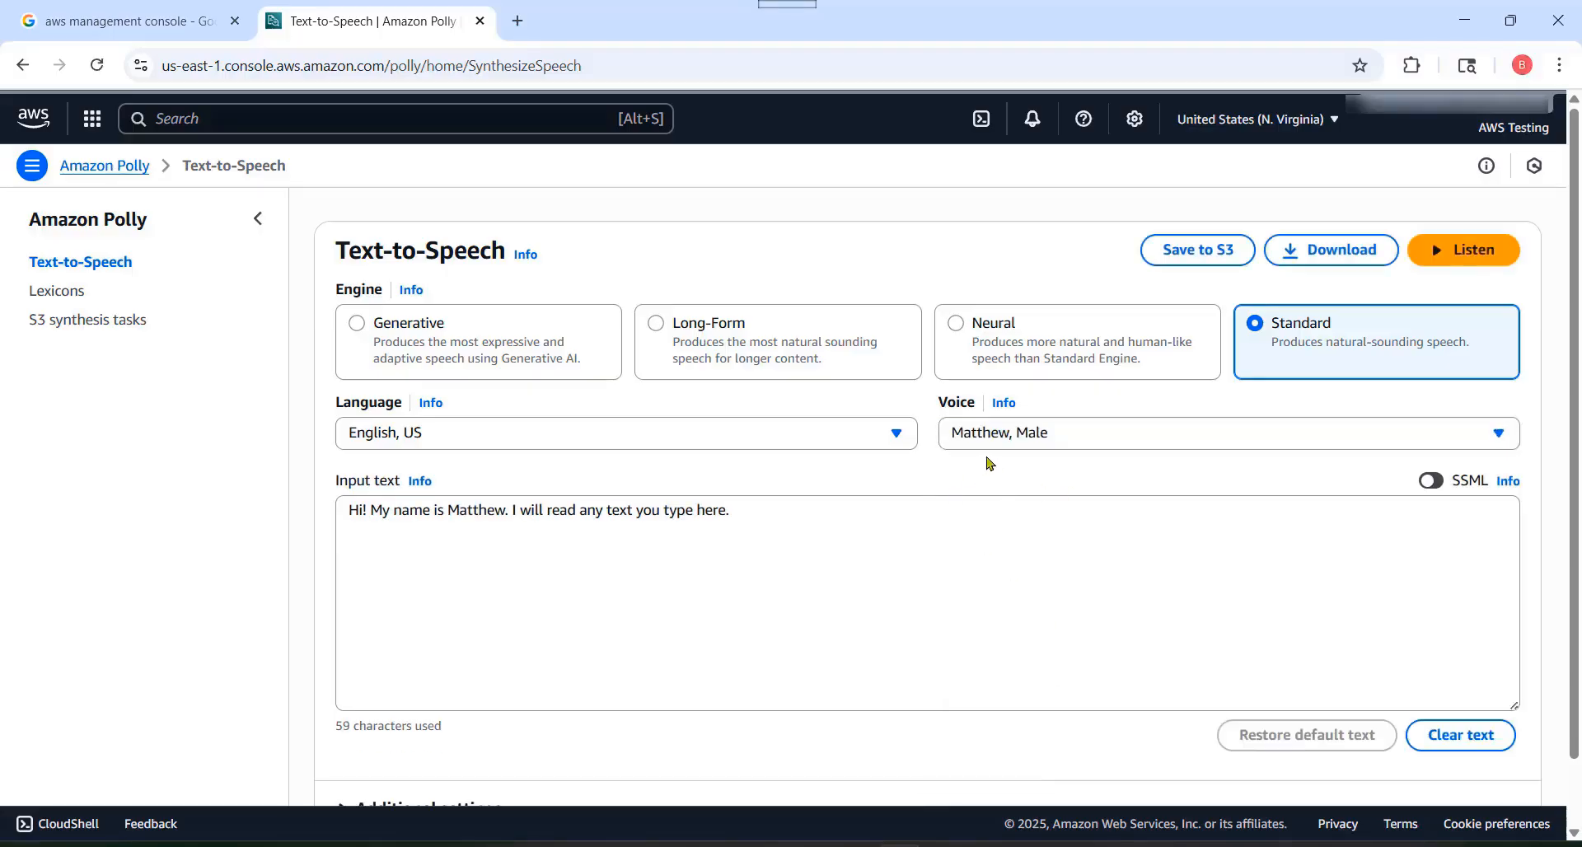
Step: Replace the input text with "We live in the Solar System, which contains planets and the Sun, a star."
{"action": "left_click", "coordinate": [350, 512]}
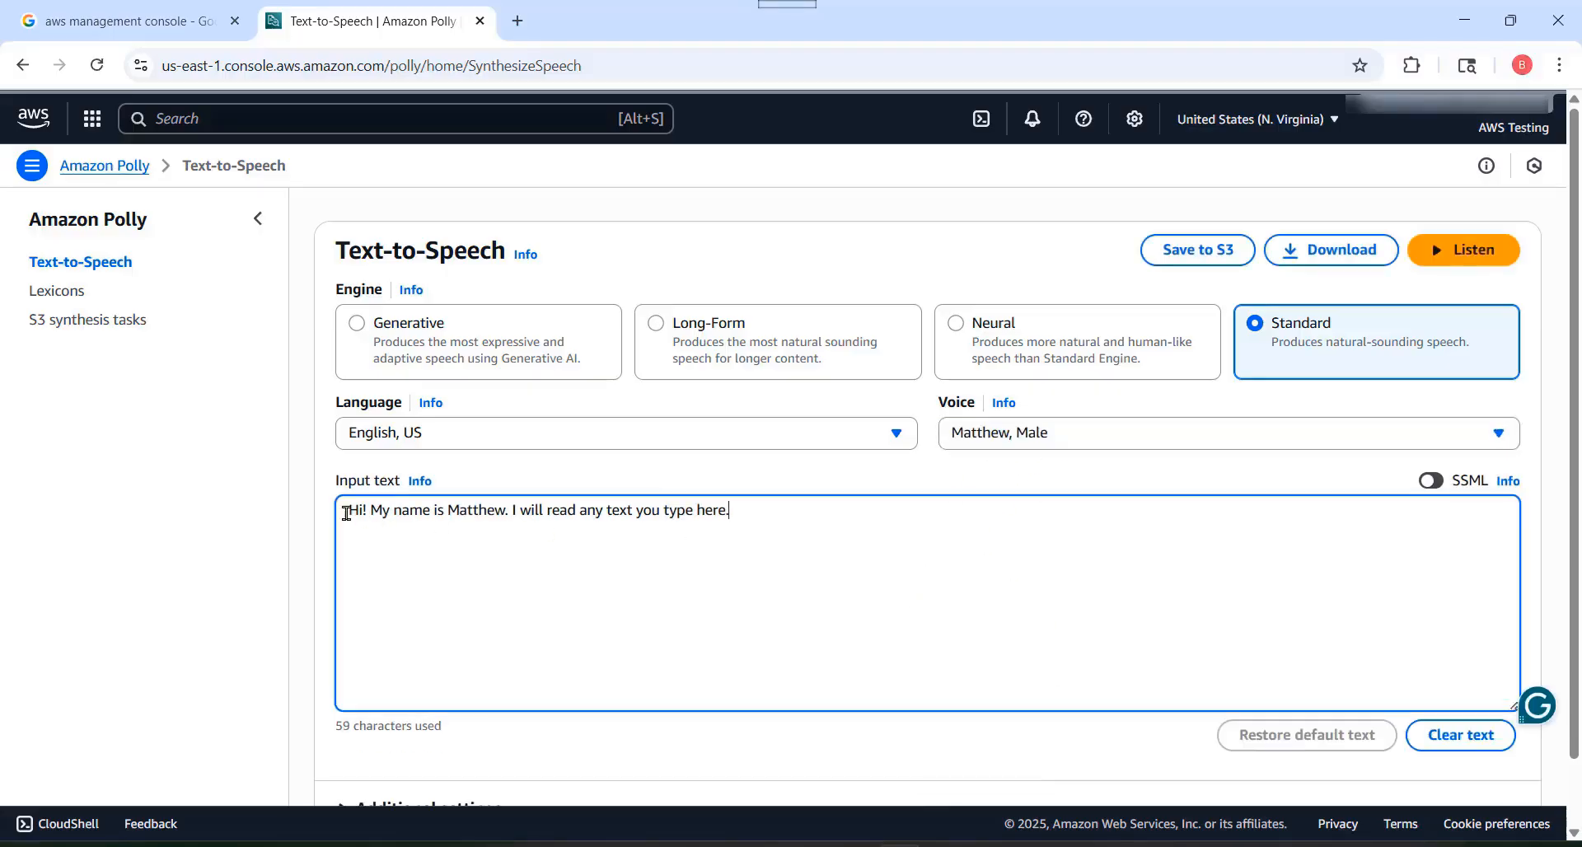
{"action": "left_click_drag", "start_coordinate": [349, 512], "coordinate": [778, 526]}
{"action": "left_click", "coordinate": [816, 547]}
{"action": "left_click_drag", "start_coordinate": [813, 517], "coordinate": [305, 520]}
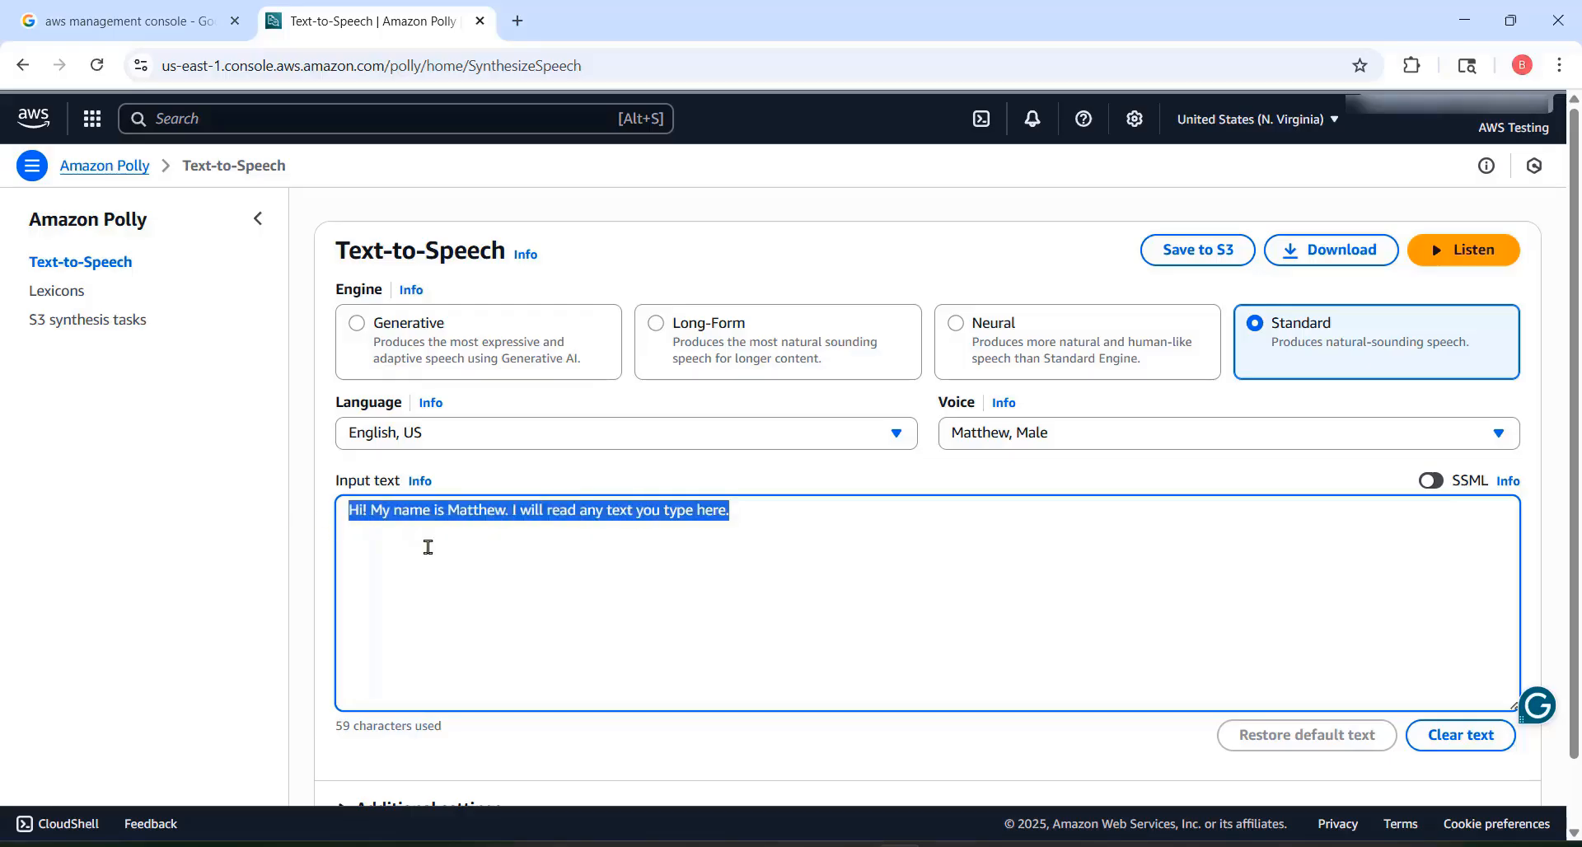
{"action": "type", "text": "We live in the Solar System, which contains planets and the Sun, a star."}
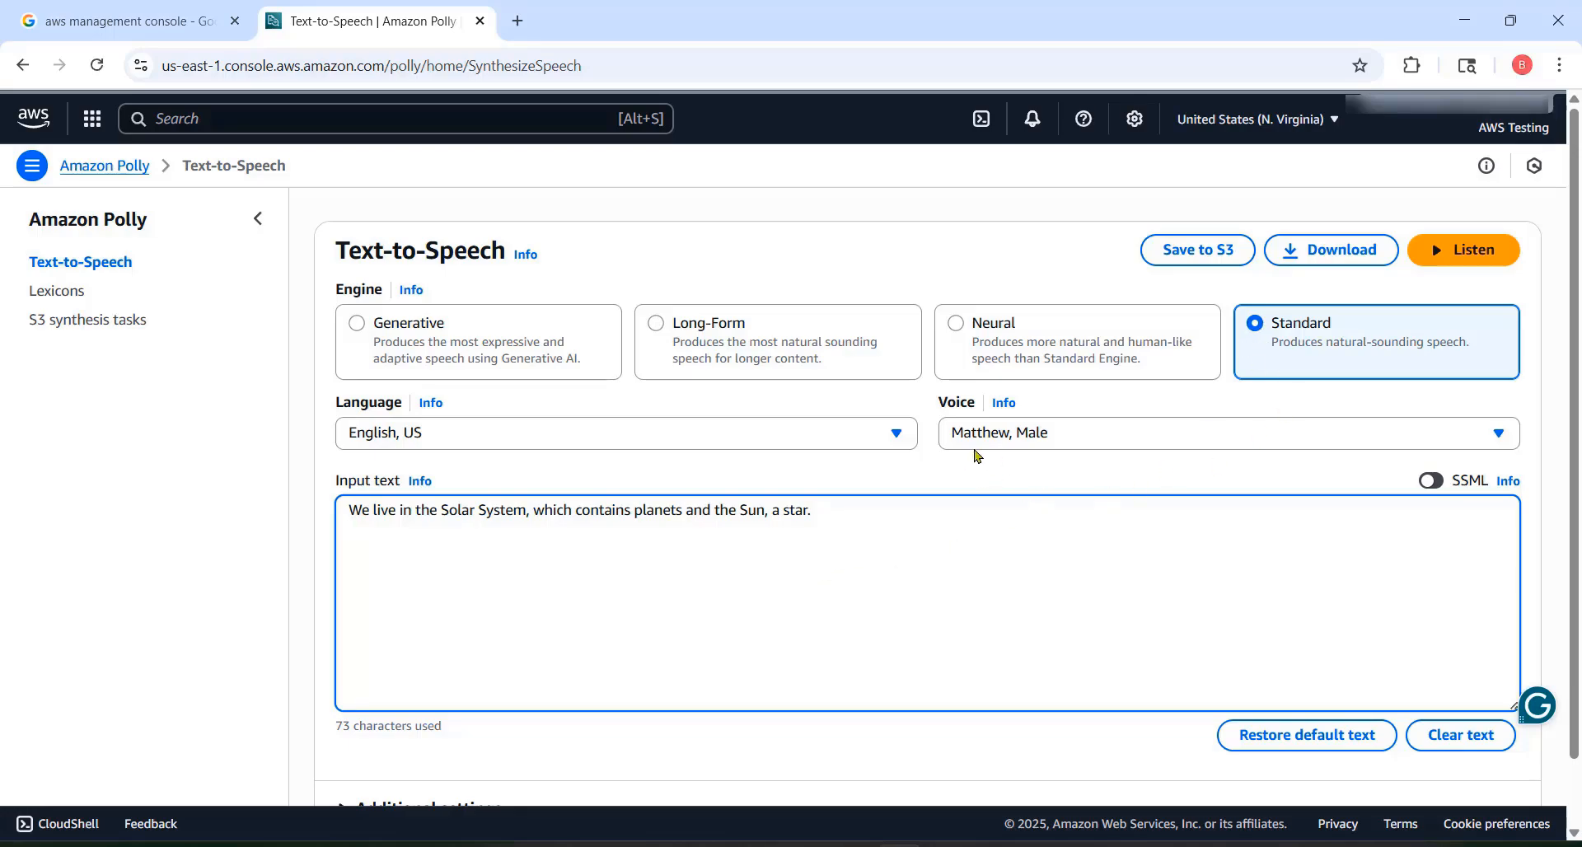
Step: Listen to the input text with the Standard engine and again with the Neural engine
{"action": "left_click", "coordinate": [1454, 265]}
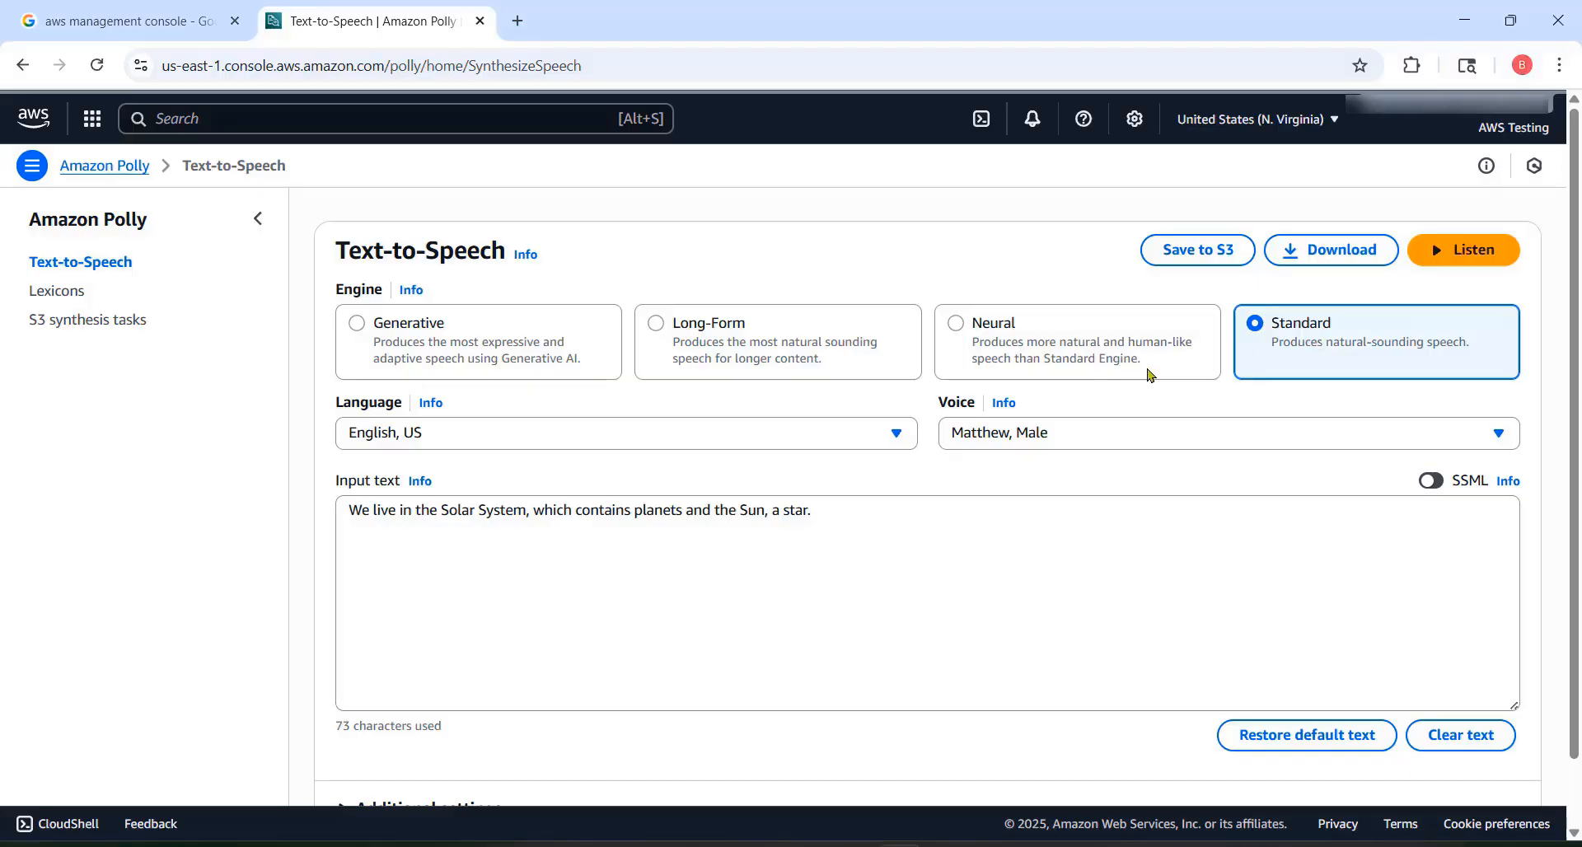
{"action": "left_click", "coordinate": [957, 329]}
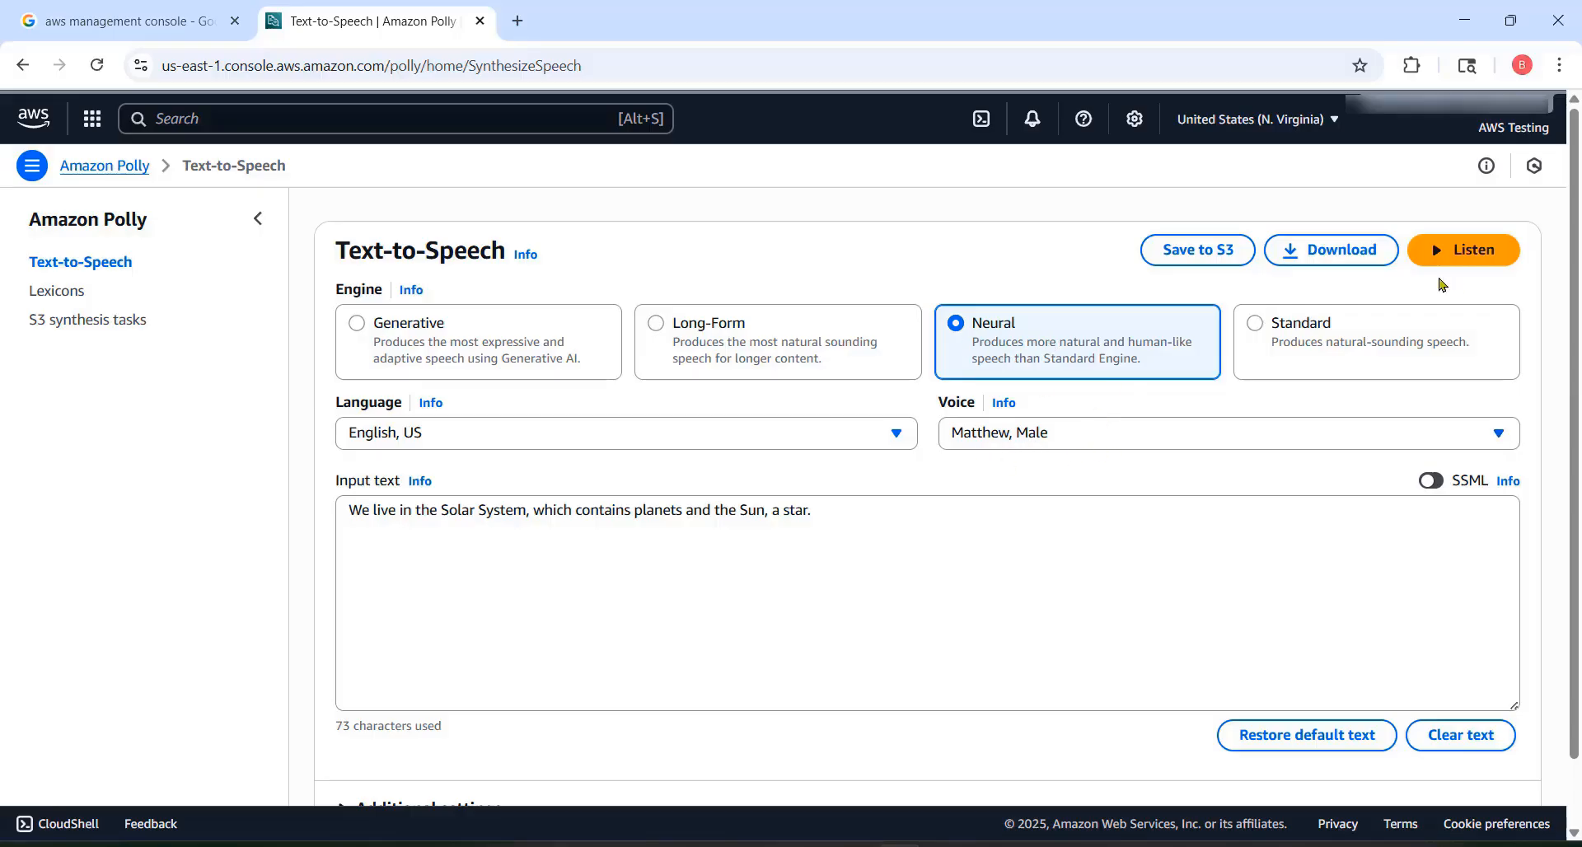
{"action": "left_click", "coordinate": [1474, 252]}
Step: Switch to the Long-Form engine with the voice Gregory, Male, and listen to the input text
{"action": "left_click", "coordinate": [657, 324]}
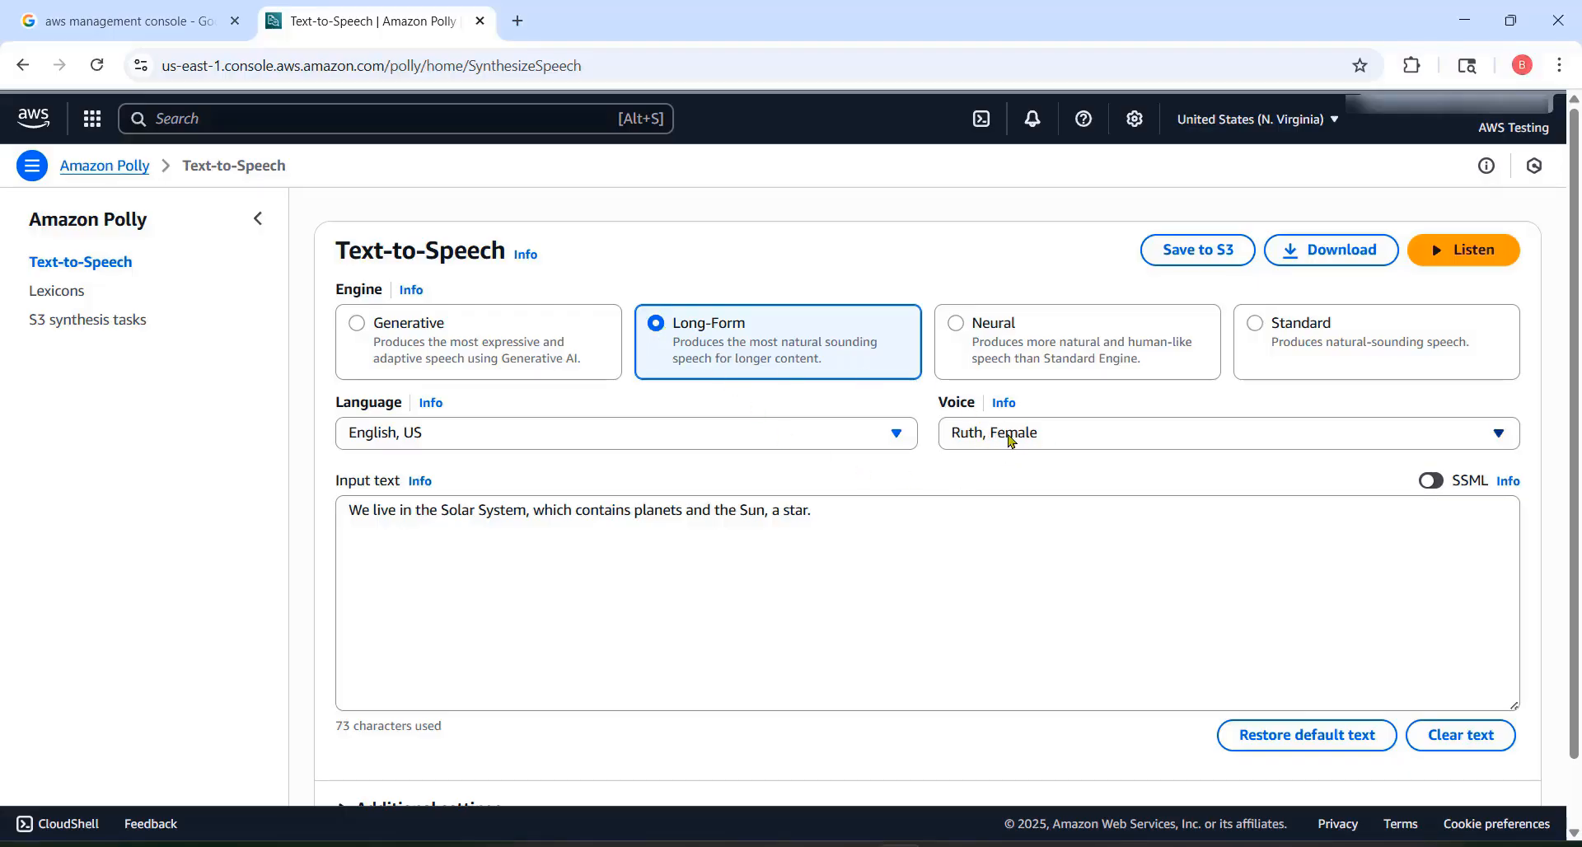
{"action": "left_click", "coordinate": [1007, 441]}
{"action": "scroll", "coordinate": [1220, 656], "scroll_direction": "down", "scroll_amount": 1}
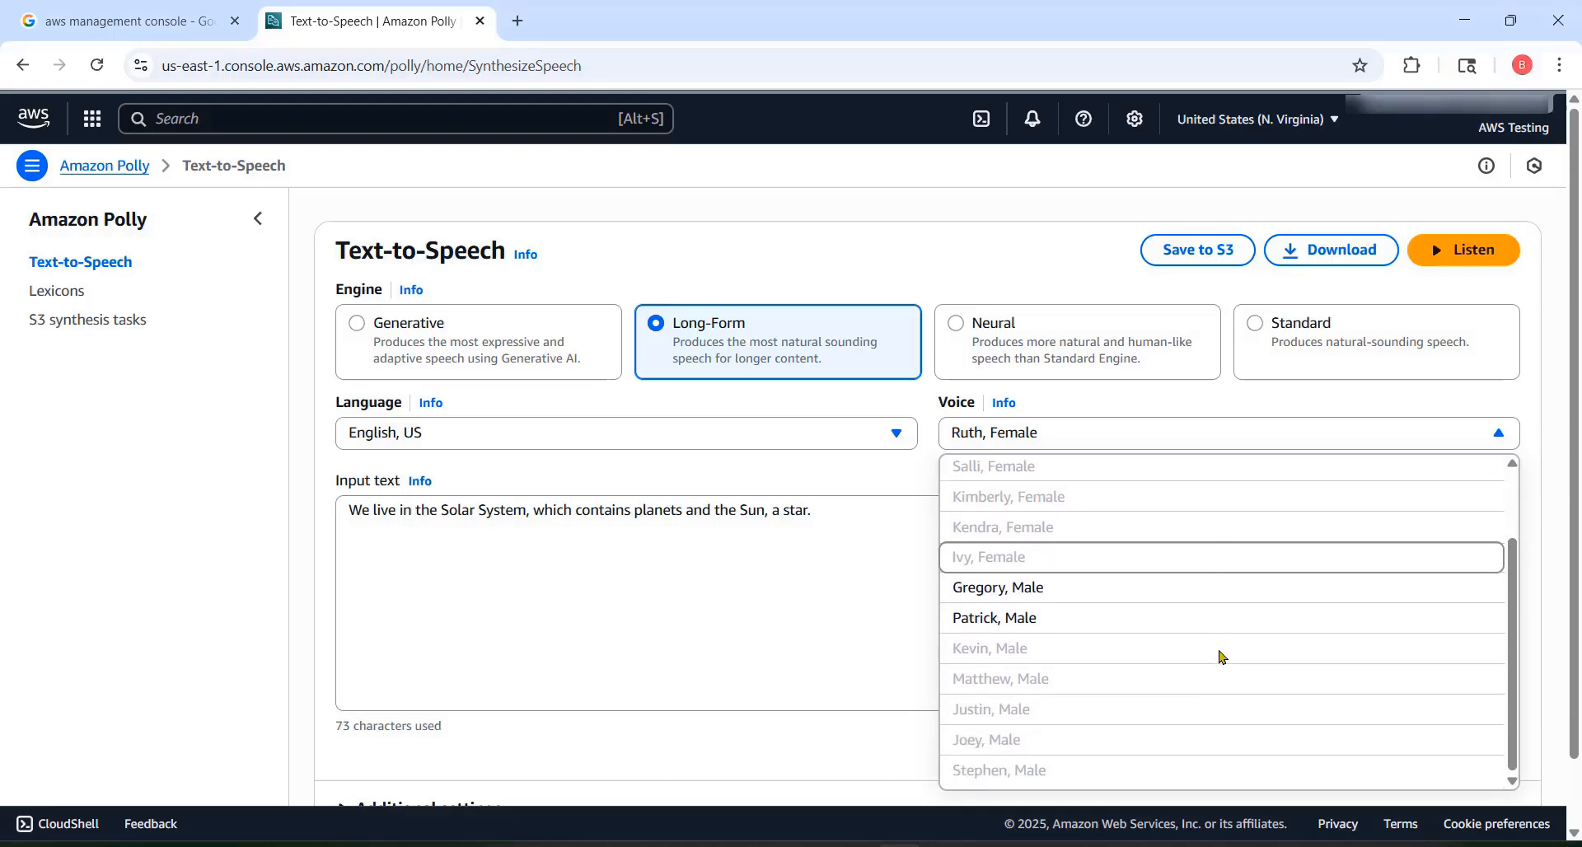
{"action": "scroll", "coordinate": [1170, 668], "scroll_direction": "up", "scroll_amount": 2}
{"action": "left_click", "coordinate": [1114, 685]}
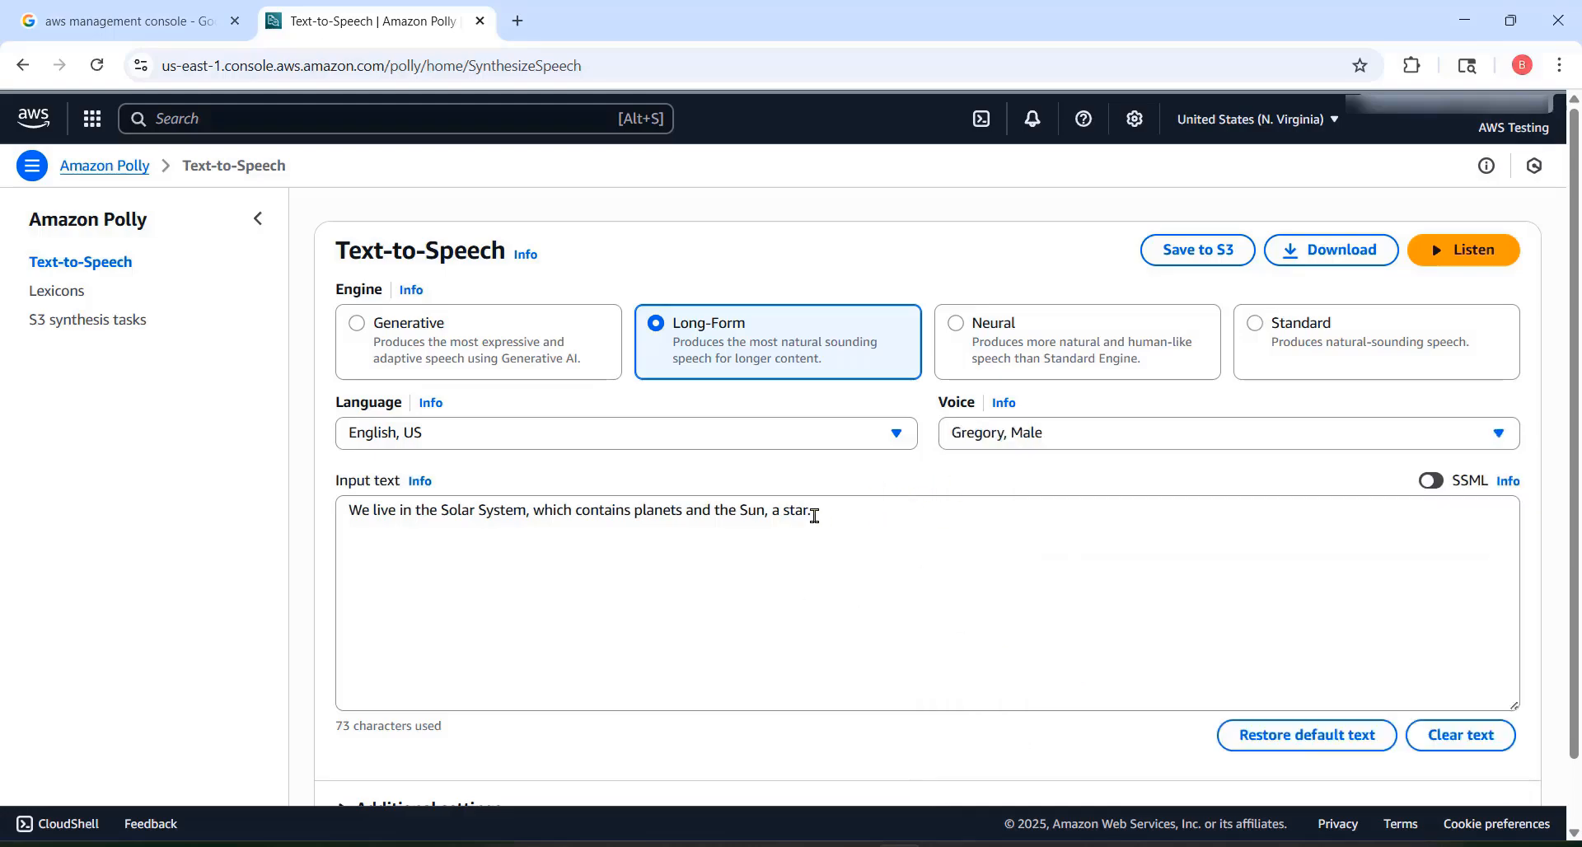
{"action": "left_click", "coordinate": [1457, 260]}
Step: Switch to the Generative engine with the voice Matthew, Male, and listen to the input text
{"action": "left_click", "coordinate": [356, 324]}
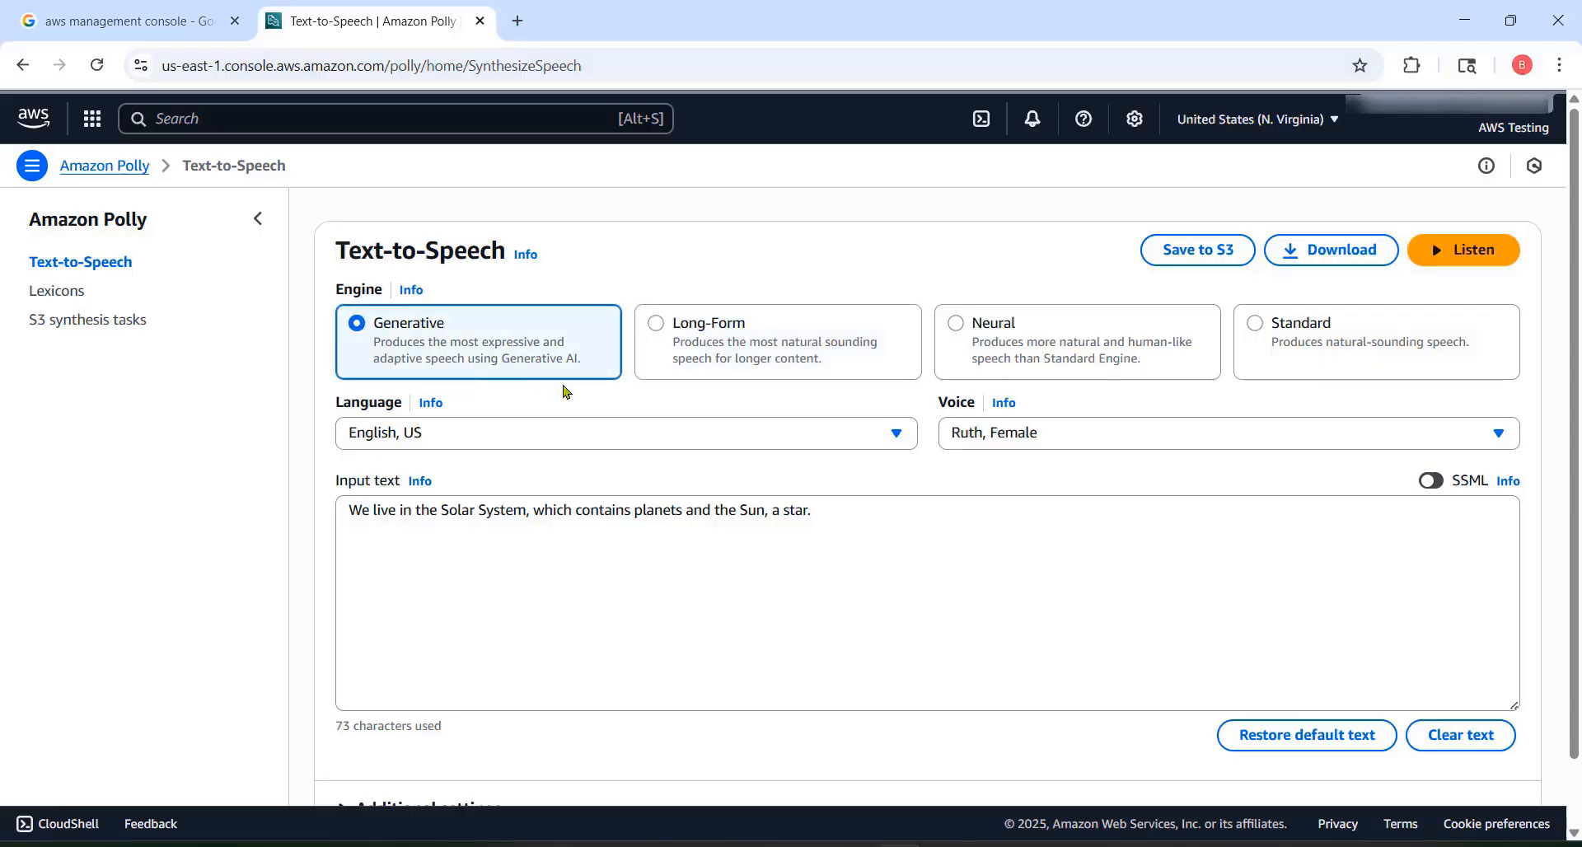
{"action": "left_click", "coordinate": [1020, 443]}
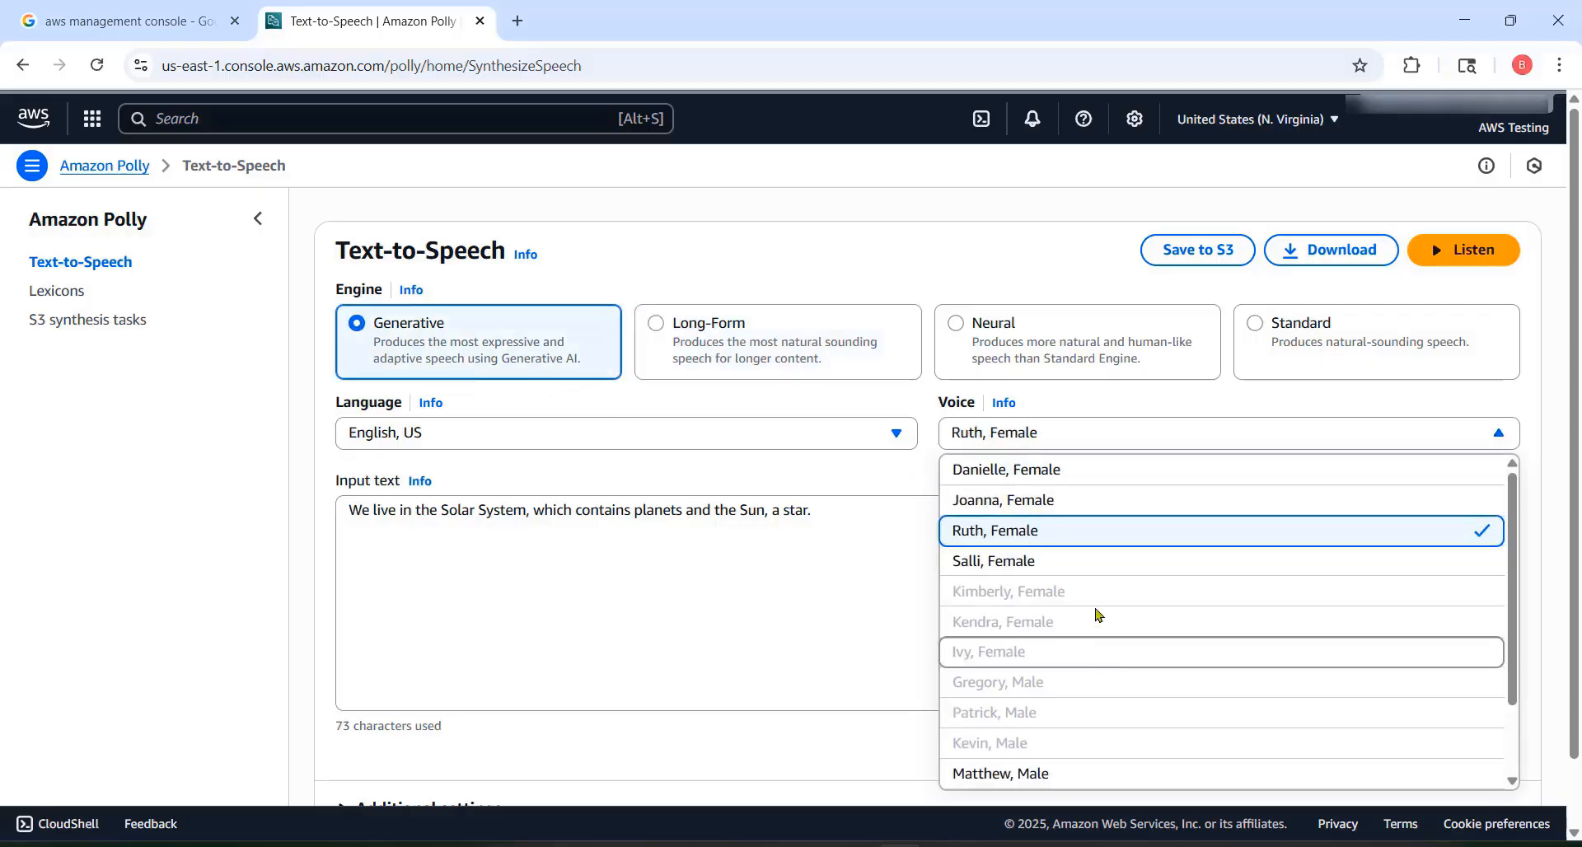
{"action": "scroll", "coordinate": [1097, 614], "scroll_direction": "down", "scroll_amount": 2}
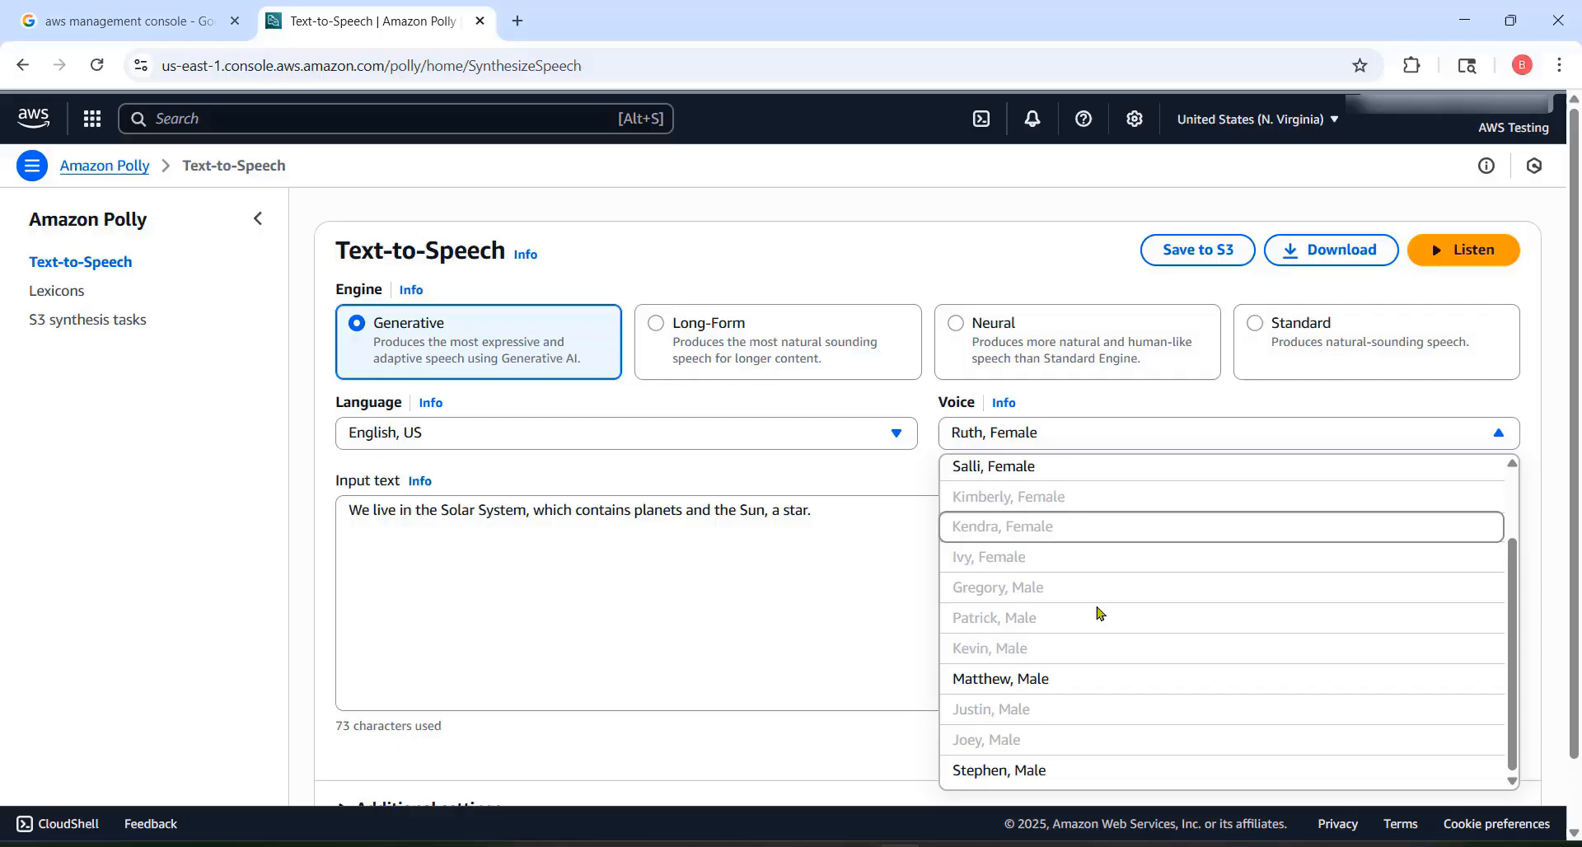
{"action": "left_click", "coordinate": [1003, 682]}
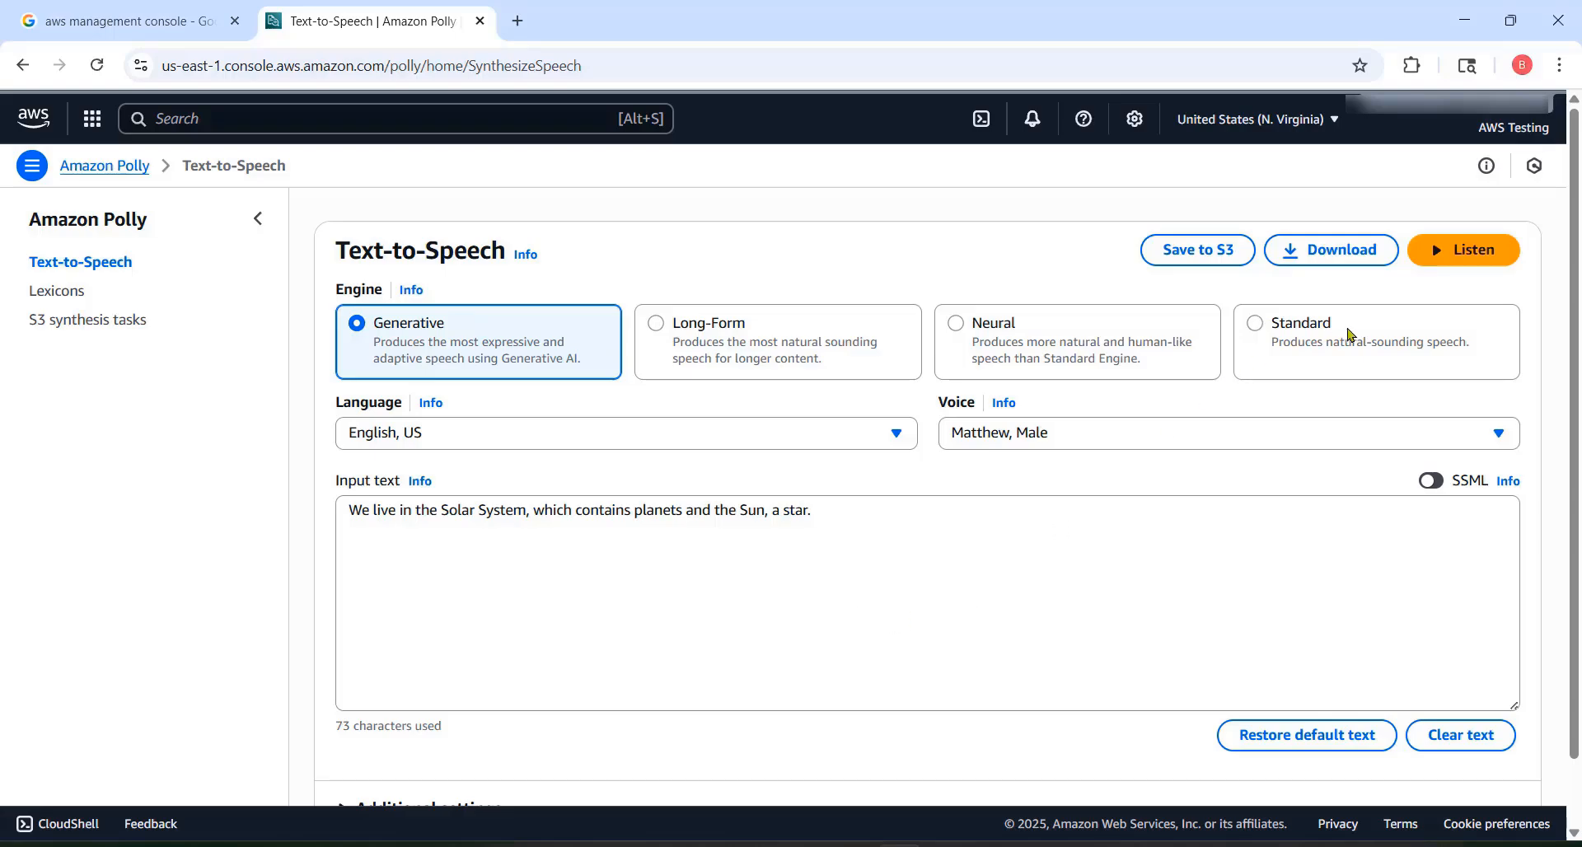
{"action": "left_click", "coordinate": [1447, 259]}
Step: Review which languages the Generative engine supports, keeping English, US selected
{"action": "left_click", "coordinate": [648, 439]}
{"action": "scroll", "coordinate": [634, 599], "scroll_direction": "down", "scroll_amount": 2}
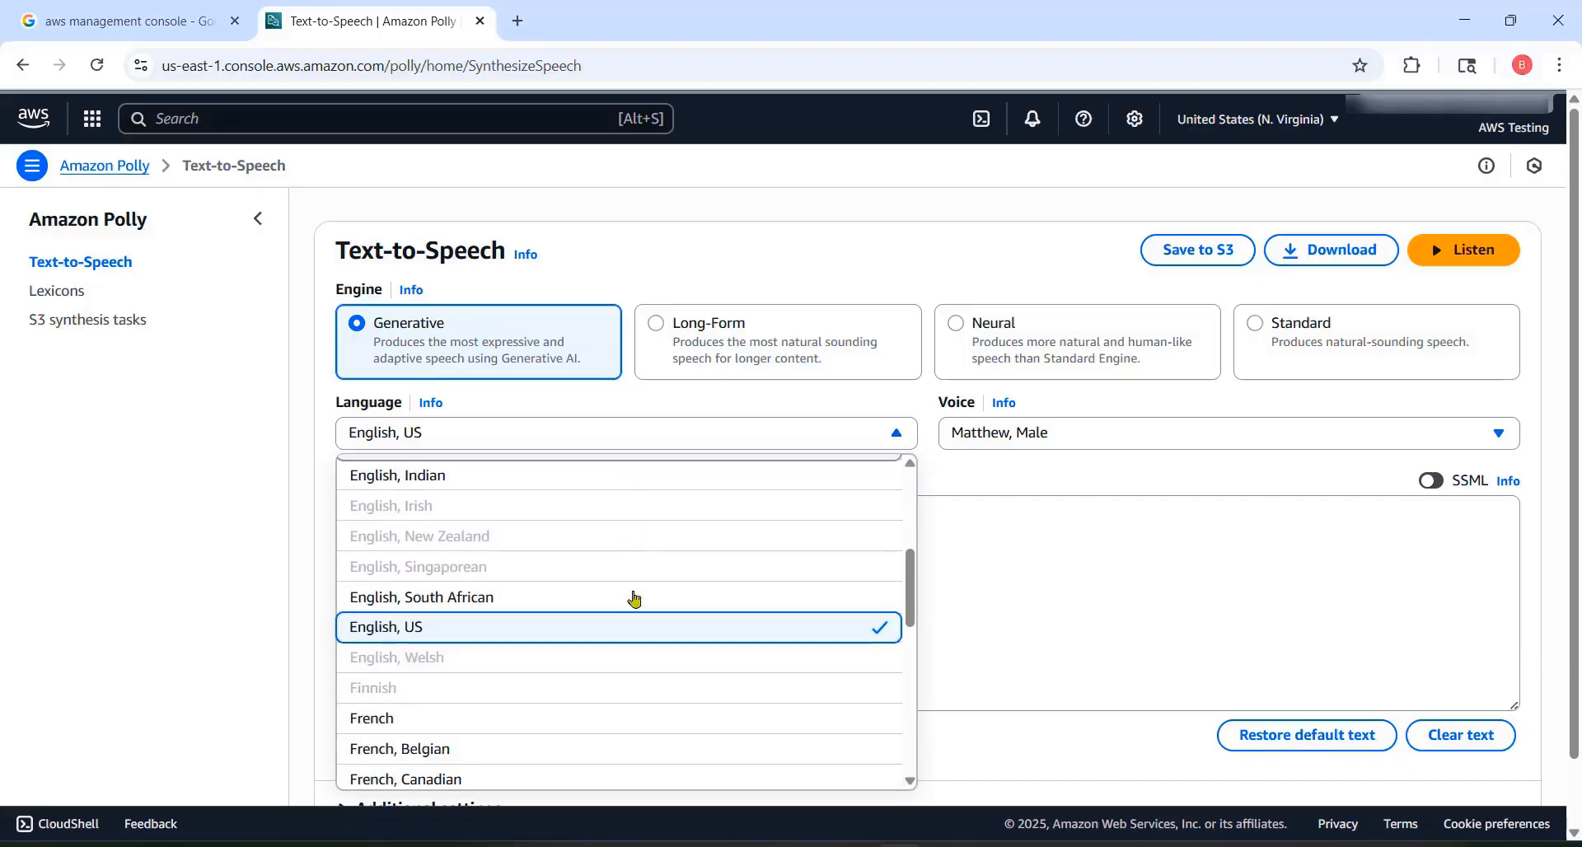
{"action": "scroll", "coordinate": [643, 651], "scroll_direction": "down", "scroll_amount": 3}
{"action": "scroll", "coordinate": [660, 696], "scroll_direction": "up", "scroll_amount": 5}
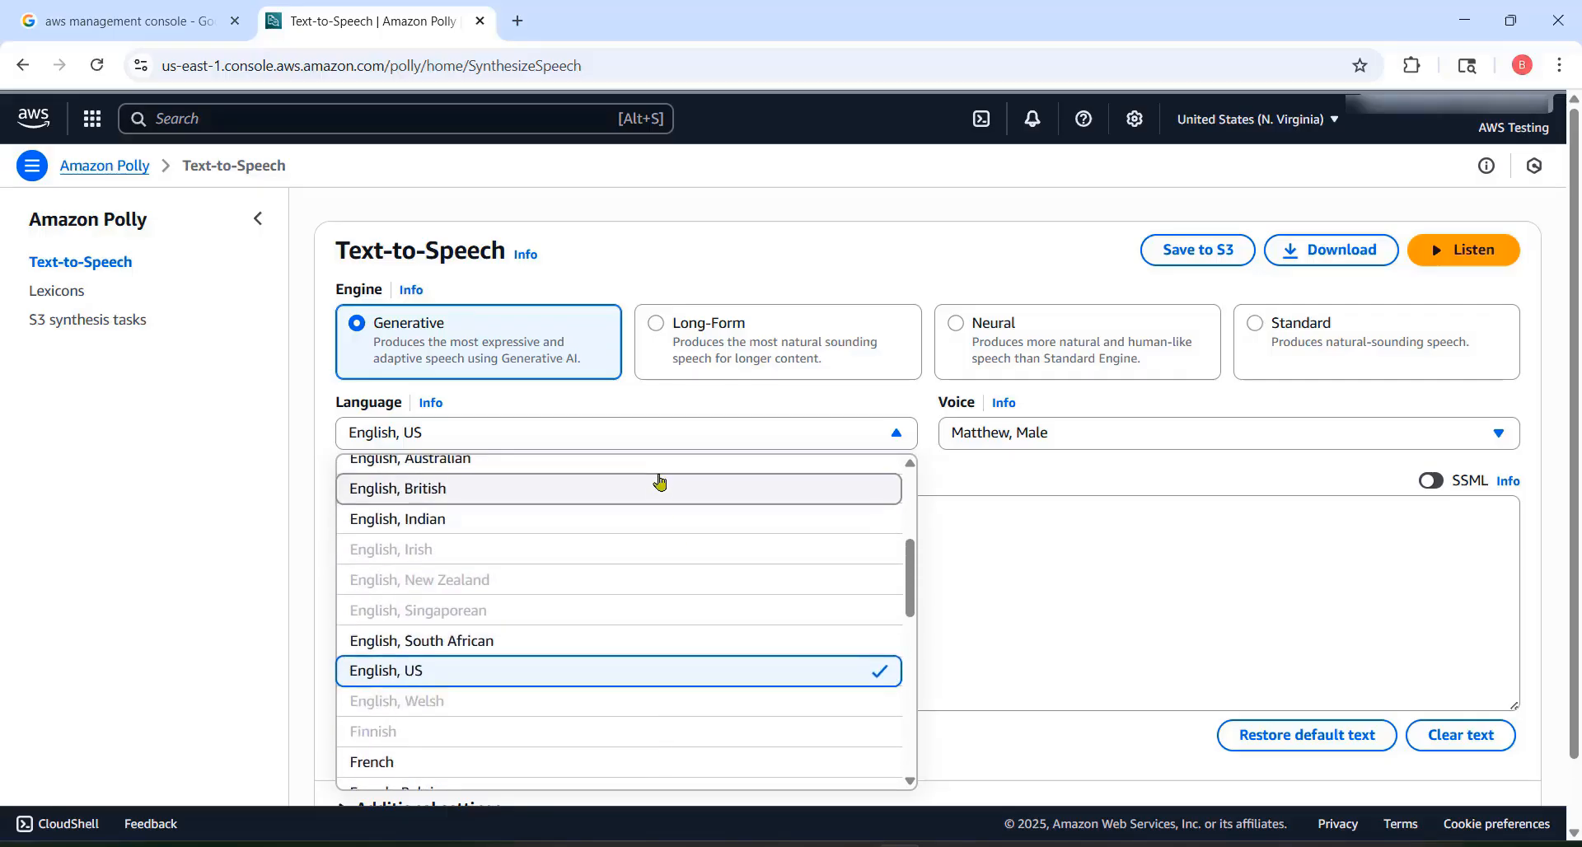
{"action": "scroll", "coordinate": [661, 486], "scroll_direction": "up", "scroll_amount": 4}
{"action": "scroll", "coordinate": [664, 494], "scroll_direction": "down", "scroll_amount": 4}
{"action": "scroll", "coordinate": [671, 498], "scroll_direction": "up", "scroll_amount": 1}
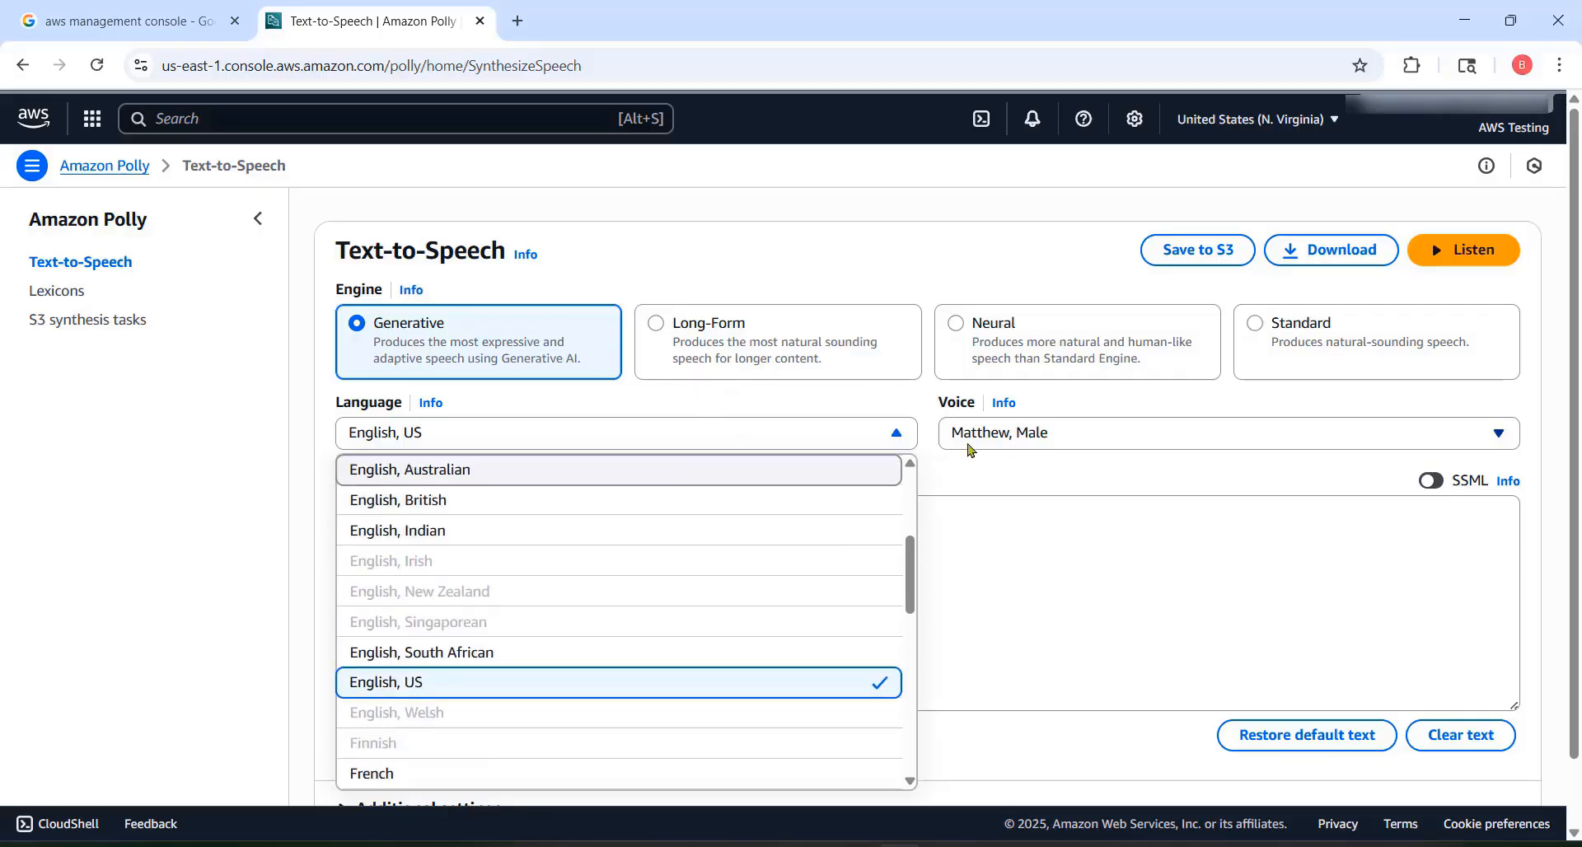
{"action": "left_click", "coordinate": [877, 395]}
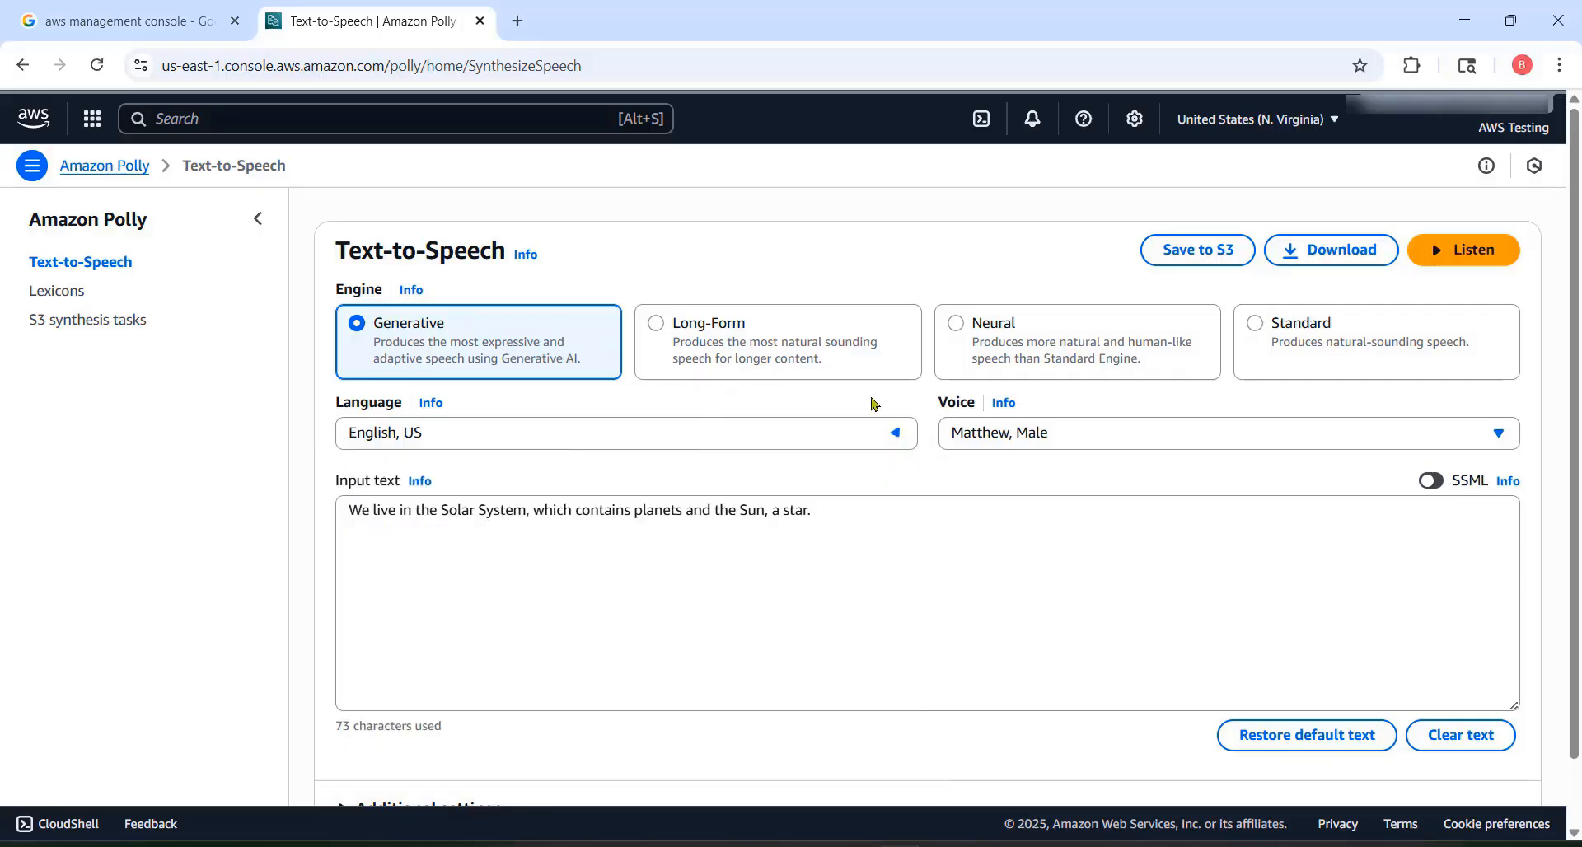
Step: Check the English, US voices available for the Generative engine, keeping the Matthew voice
{"action": "left_click", "coordinate": [1037, 439]}
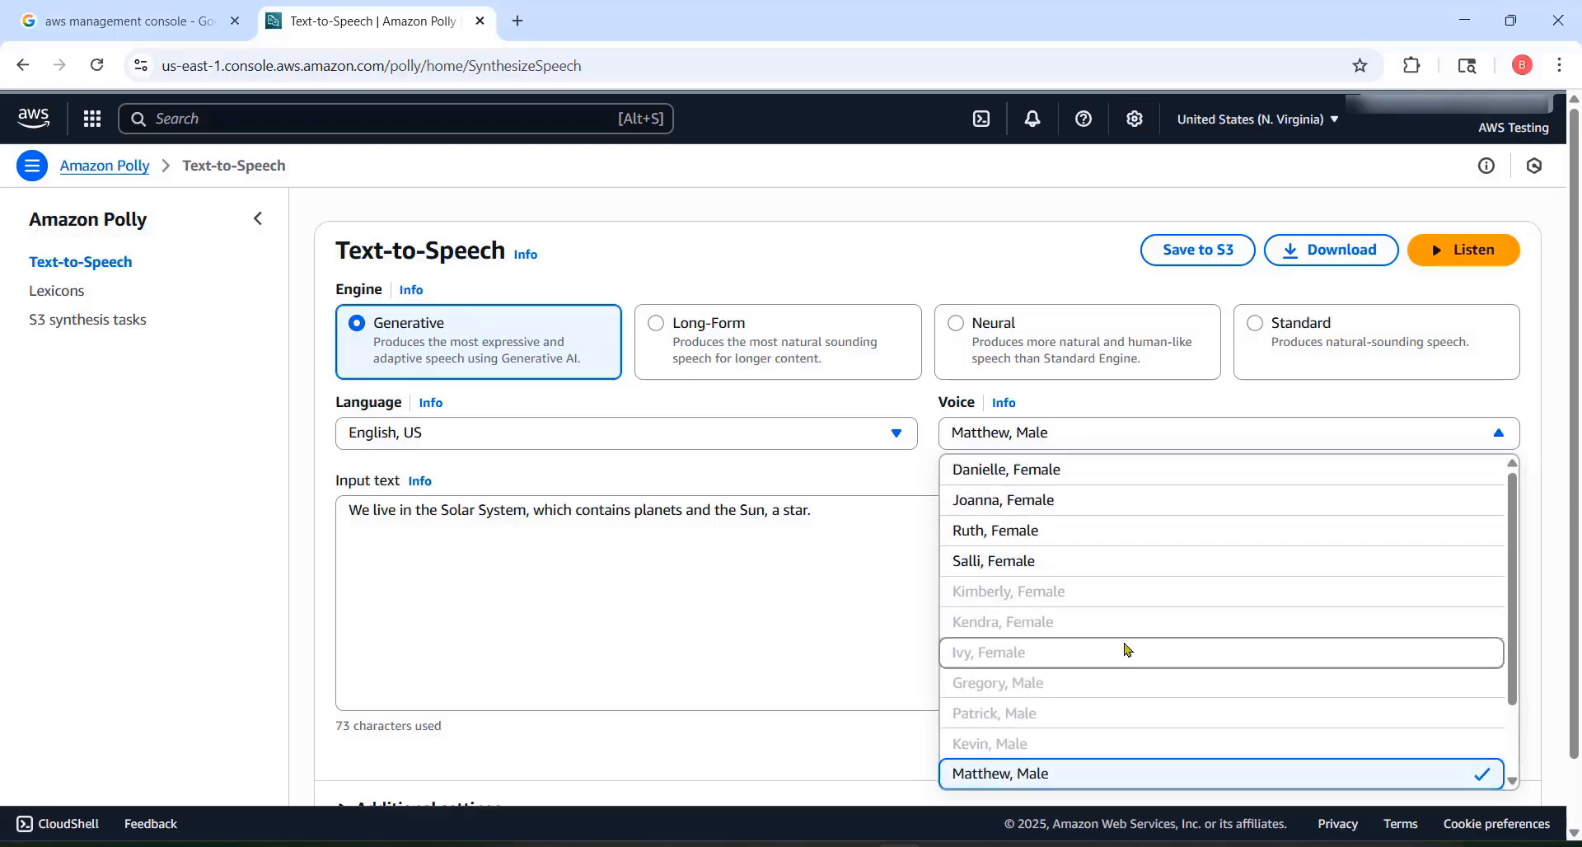
{"action": "scroll", "coordinate": [1125, 649], "scroll_direction": "down", "scroll_amount": 1}
{"action": "scroll", "coordinate": [1126, 649], "scroll_direction": "up", "scroll_amount": 2}
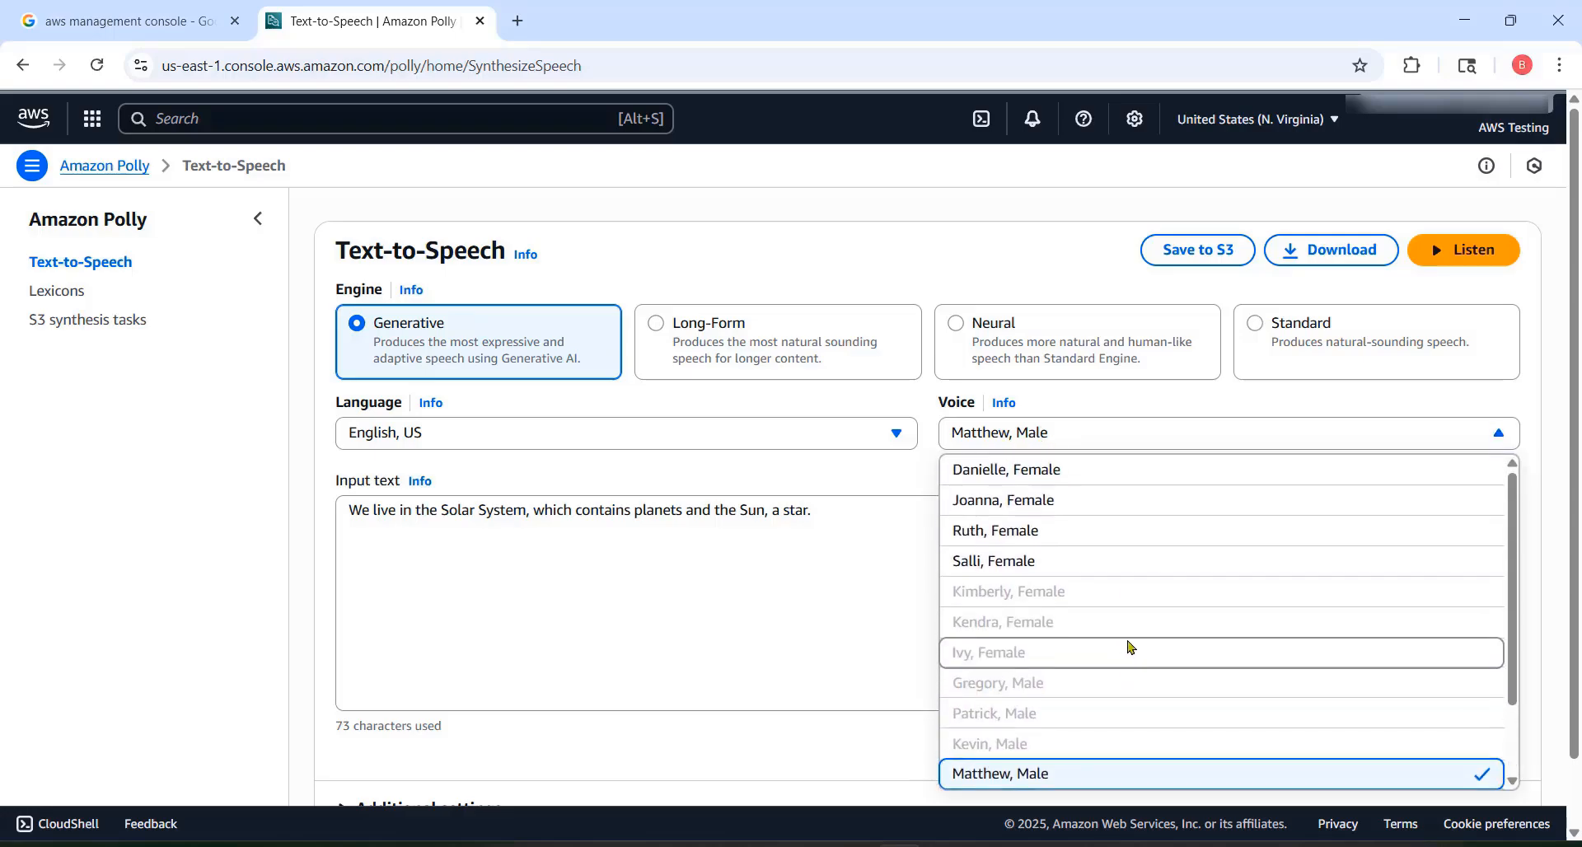
{"action": "left_click", "coordinate": [877, 396]}
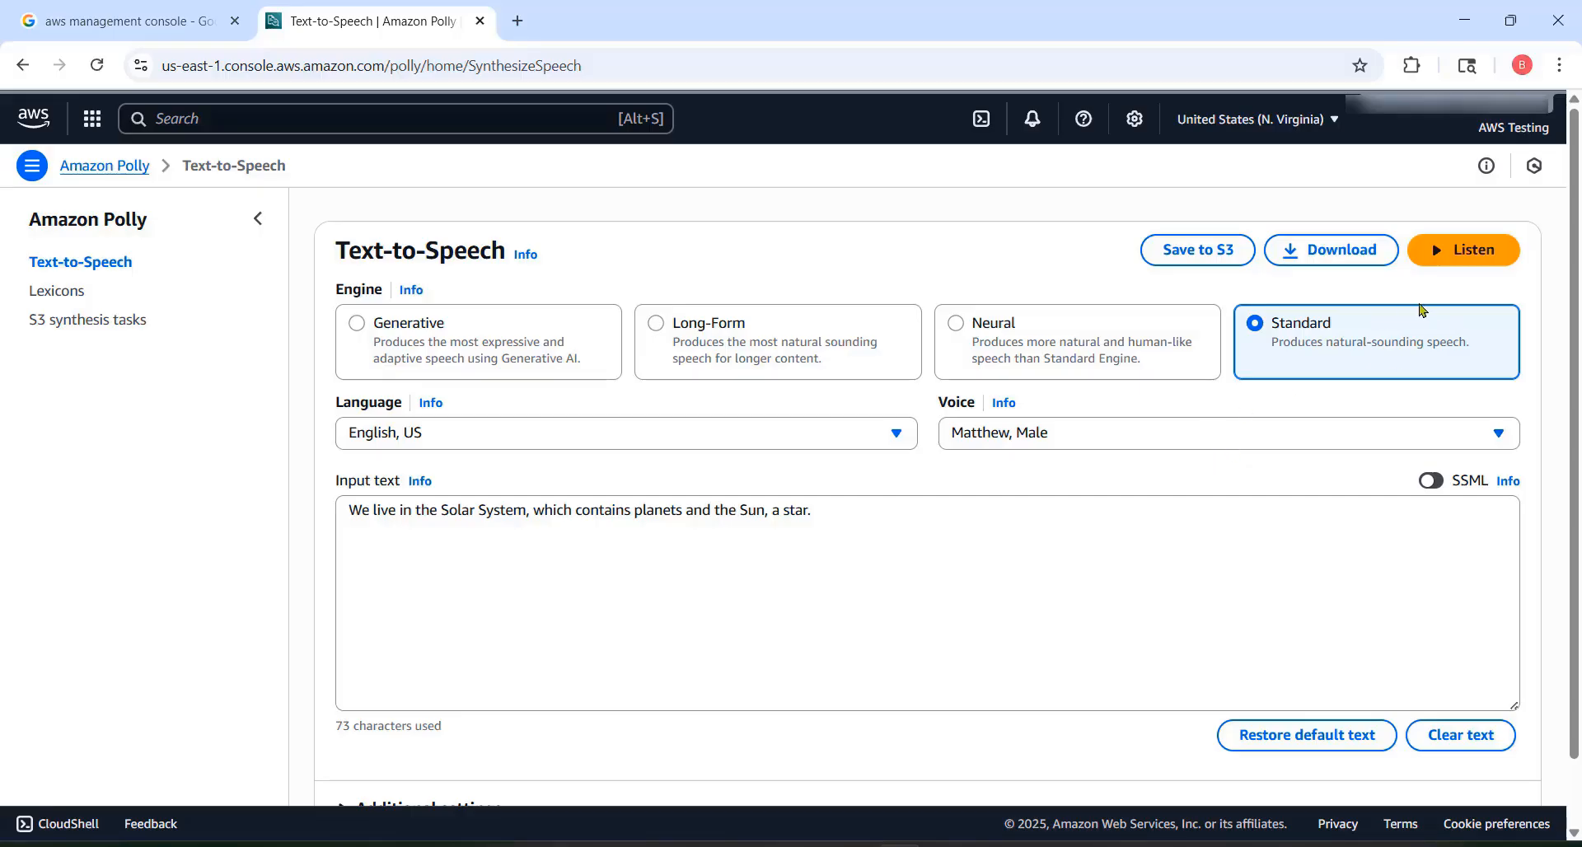
Step: Open the SSML help, follow its link to the Generating speech with SSML documentation, and read through the page
{"action": "left_click", "coordinate": [1510, 487]}
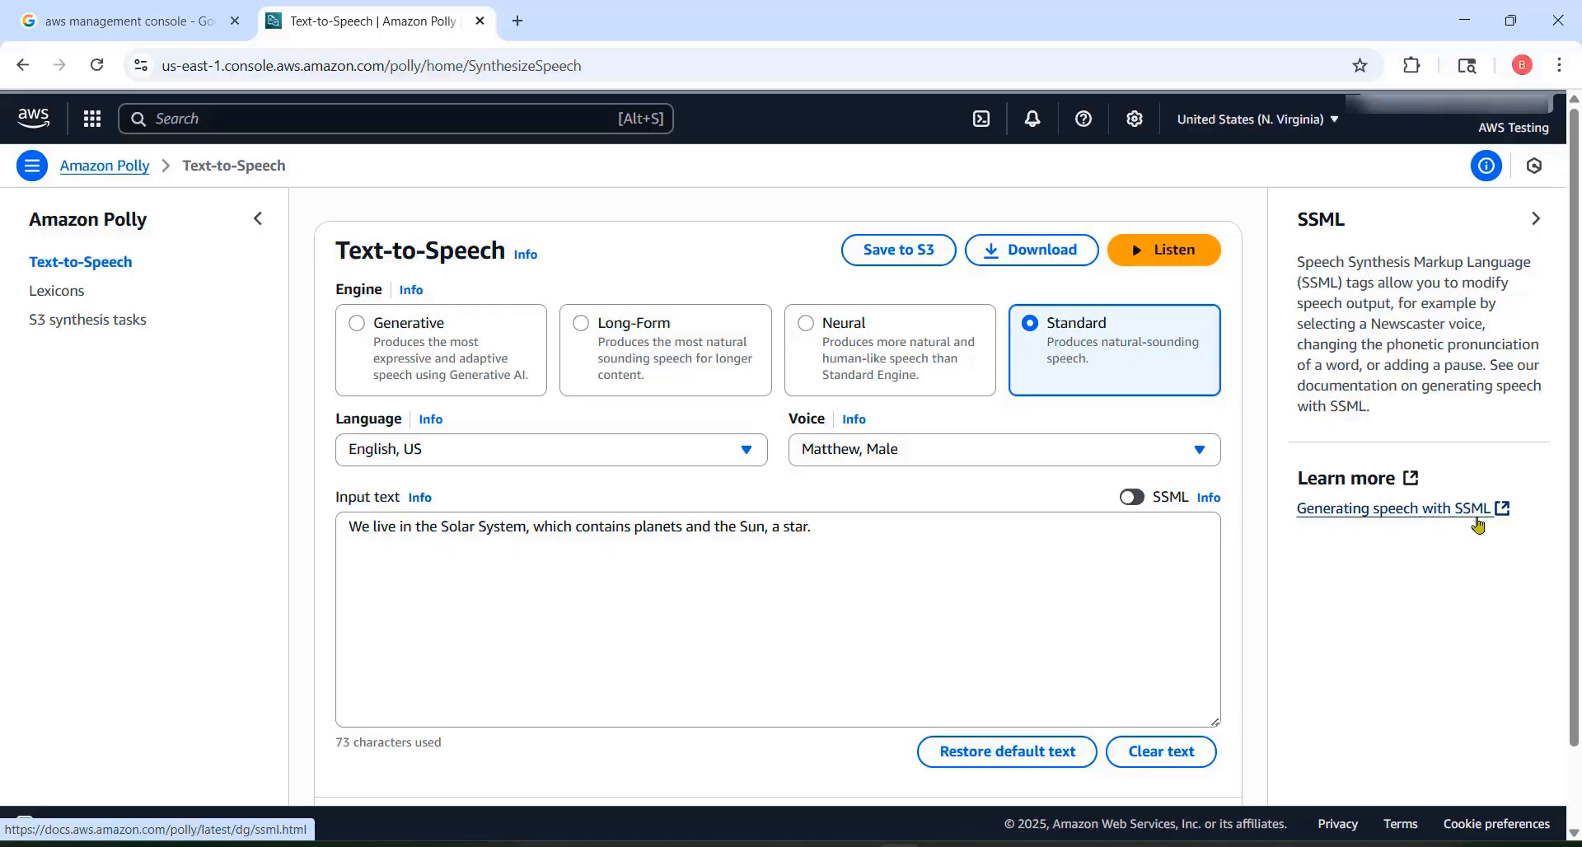
{"action": "left_click", "coordinate": [1398, 517]}
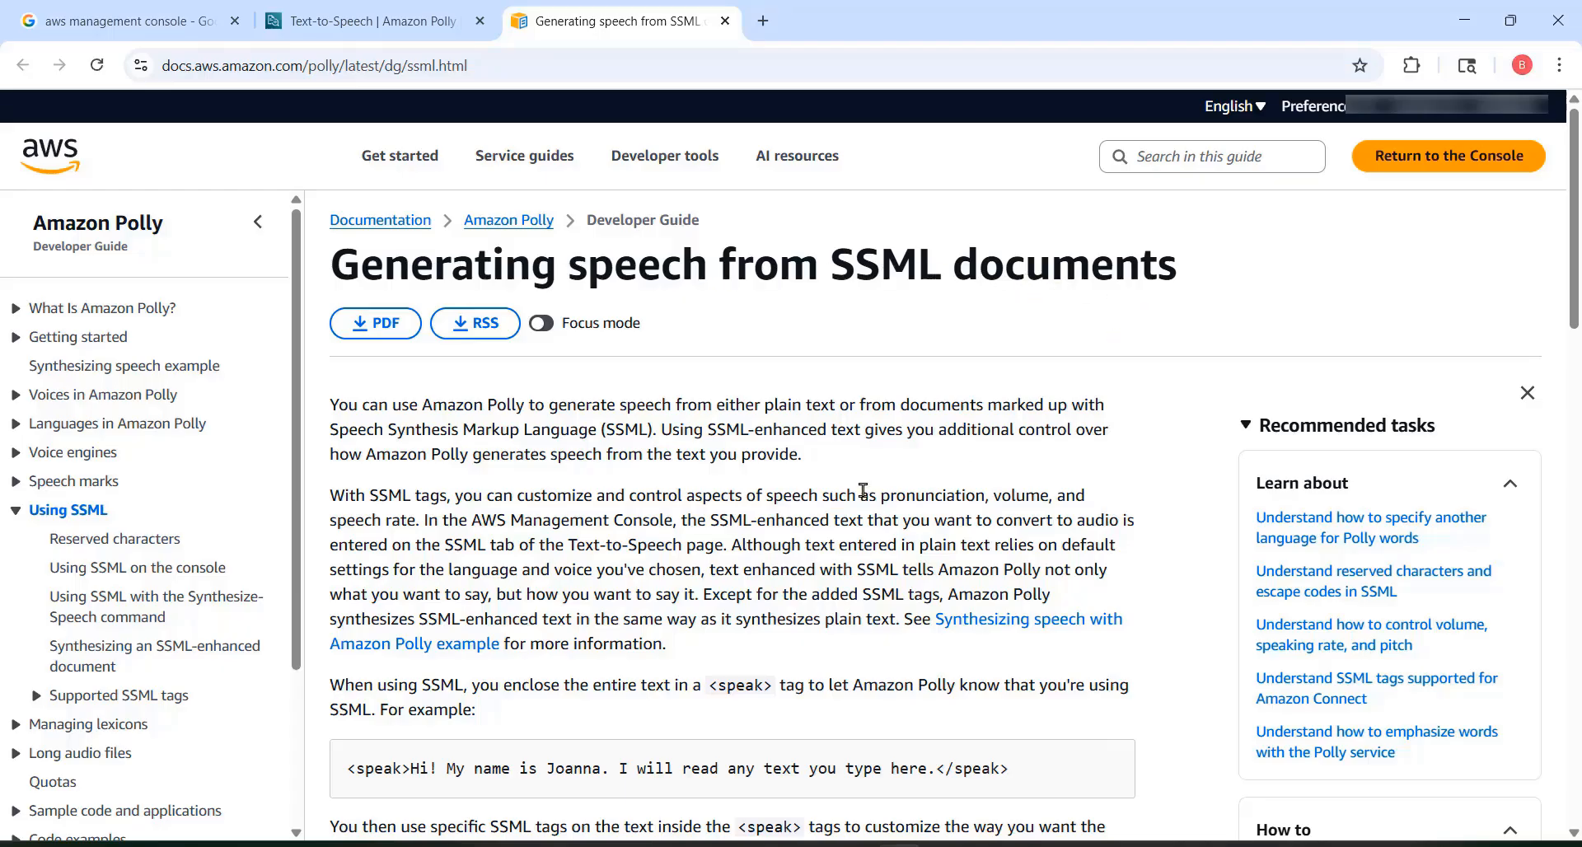
{"action": "scroll", "coordinate": [863, 488], "scroll_direction": "down", "scroll_amount": 2}
{"action": "scroll", "coordinate": [863, 488], "scroll_direction": "down", "scroll_amount": 13}
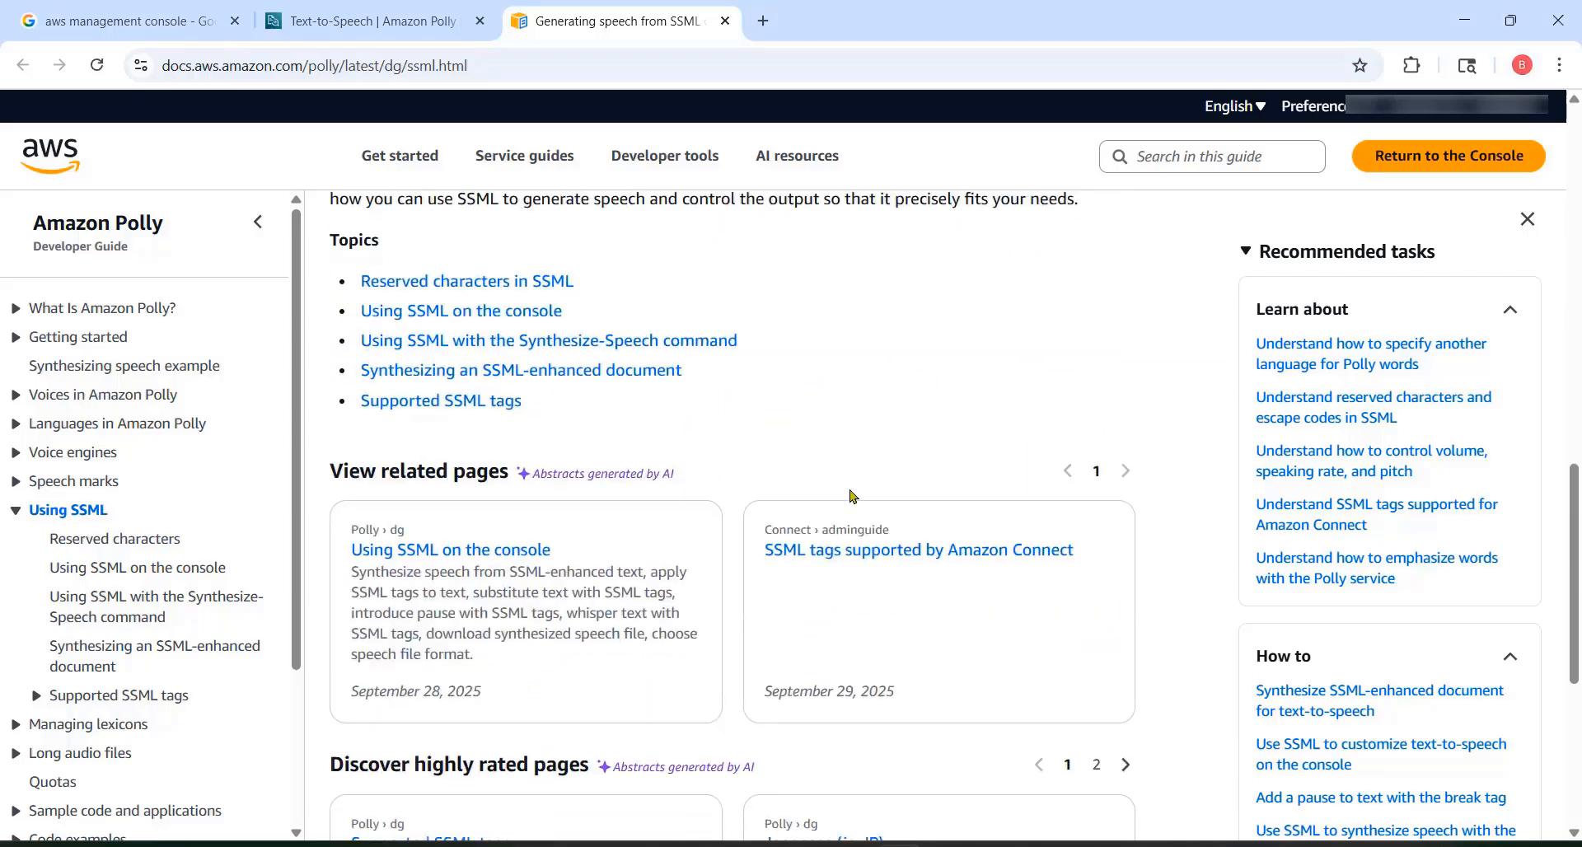
{"action": "scroll", "coordinate": [853, 495], "scroll_direction": "up", "scroll_amount": 9}
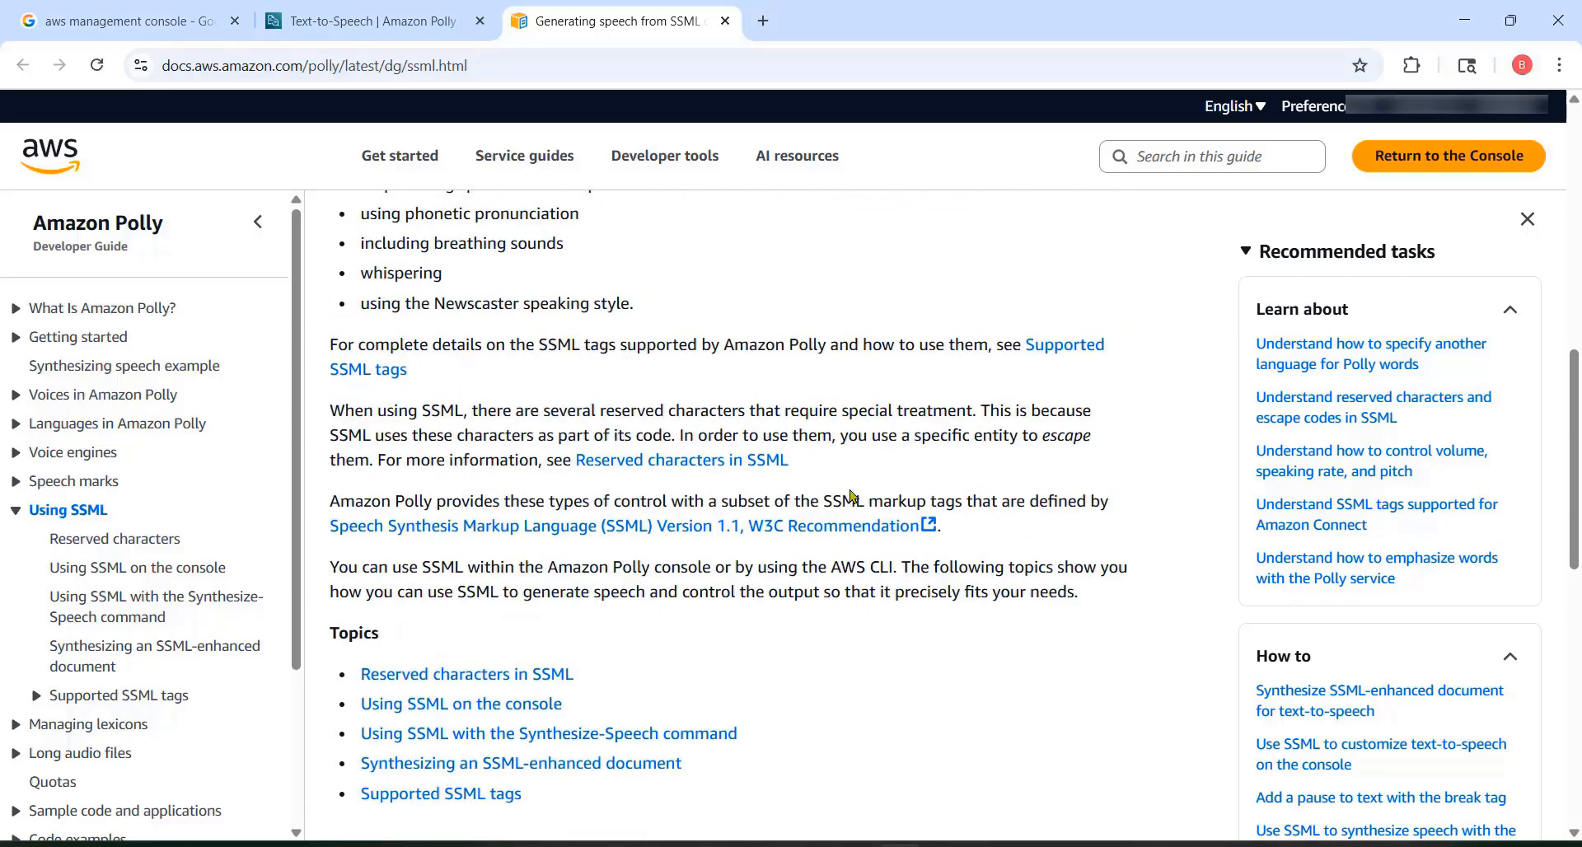
{"action": "scroll", "coordinate": [851, 495], "scroll_direction": "up", "scroll_amount": 5}
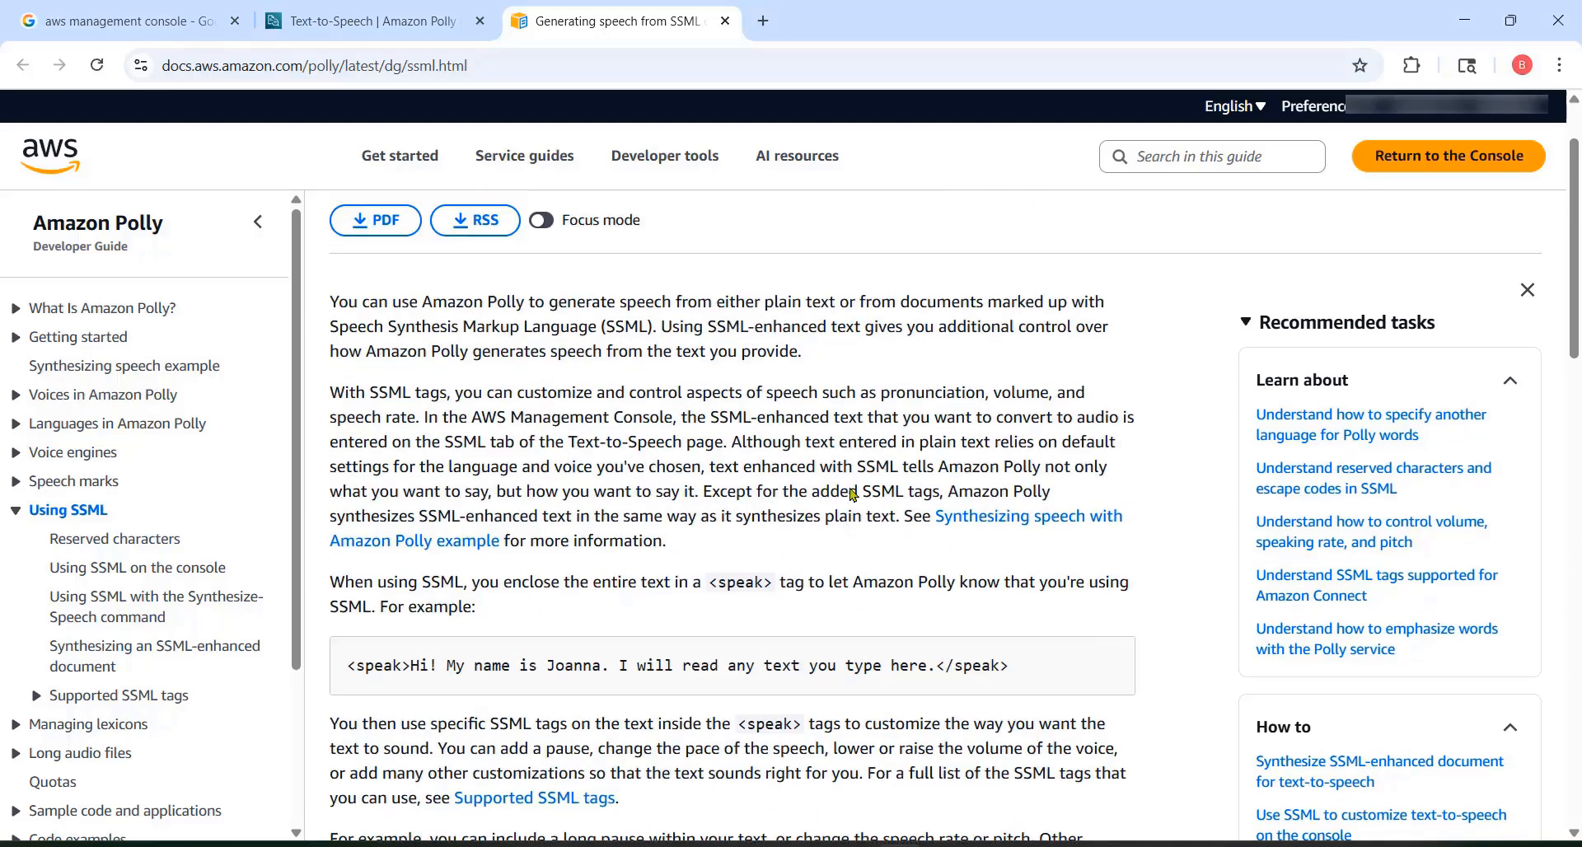
{"action": "scroll", "coordinate": [793, 461], "scroll_direction": "up", "scroll_amount": 2}
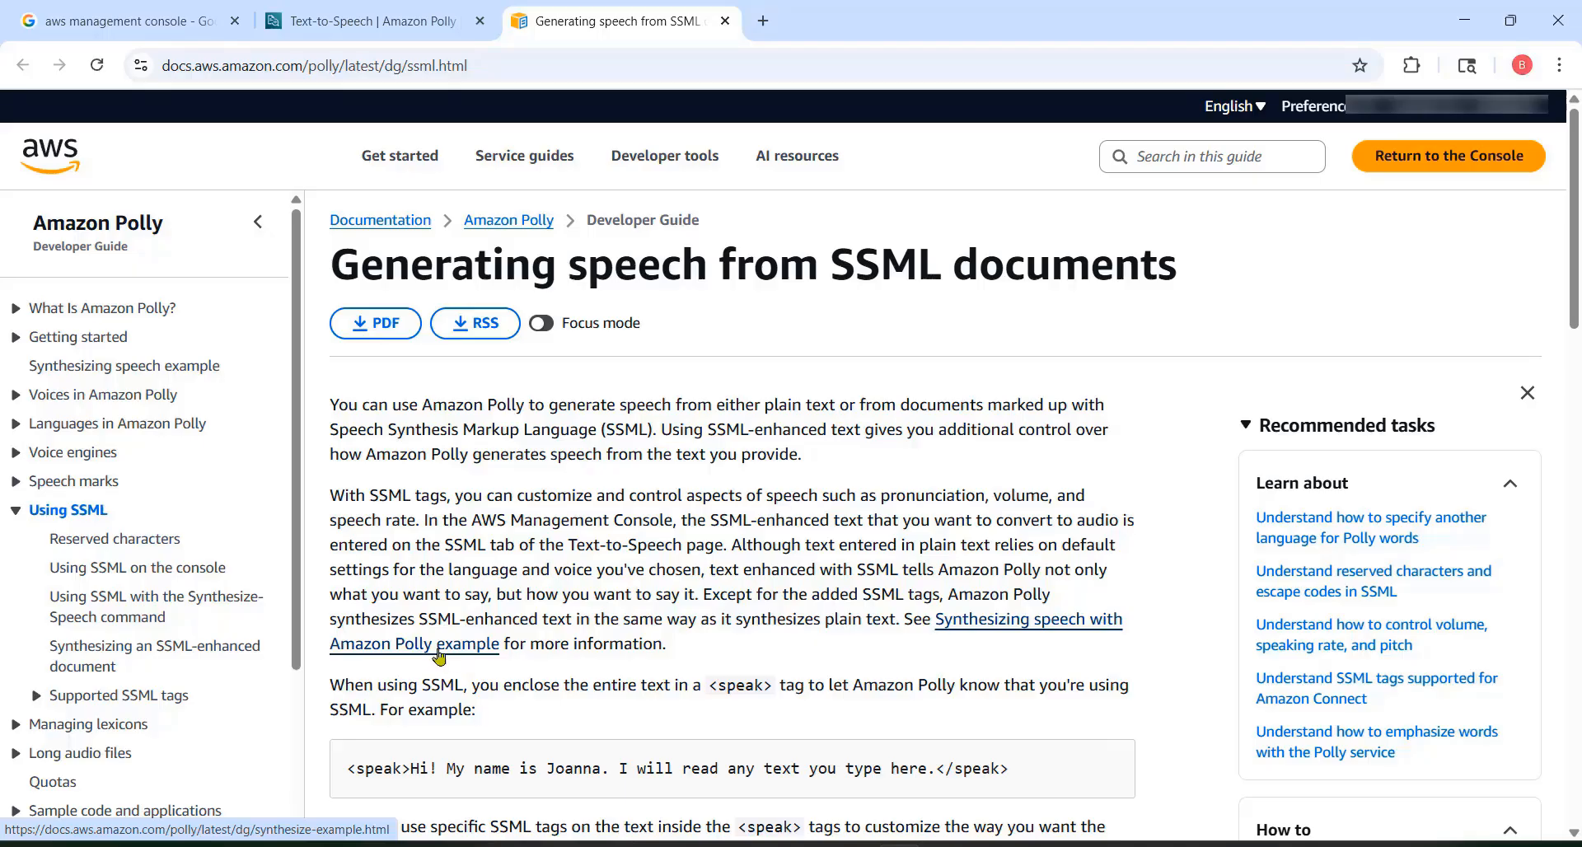
Step: Open the linked Synthesizing speech with Amazon Polly example page and read through its instructions
{"action": "left_click", "coordinate": [1032, 625]}
{"action": "scroll", "coordinate": [812, 494], "scroll_direction": "down", "scroll_amount": 2}
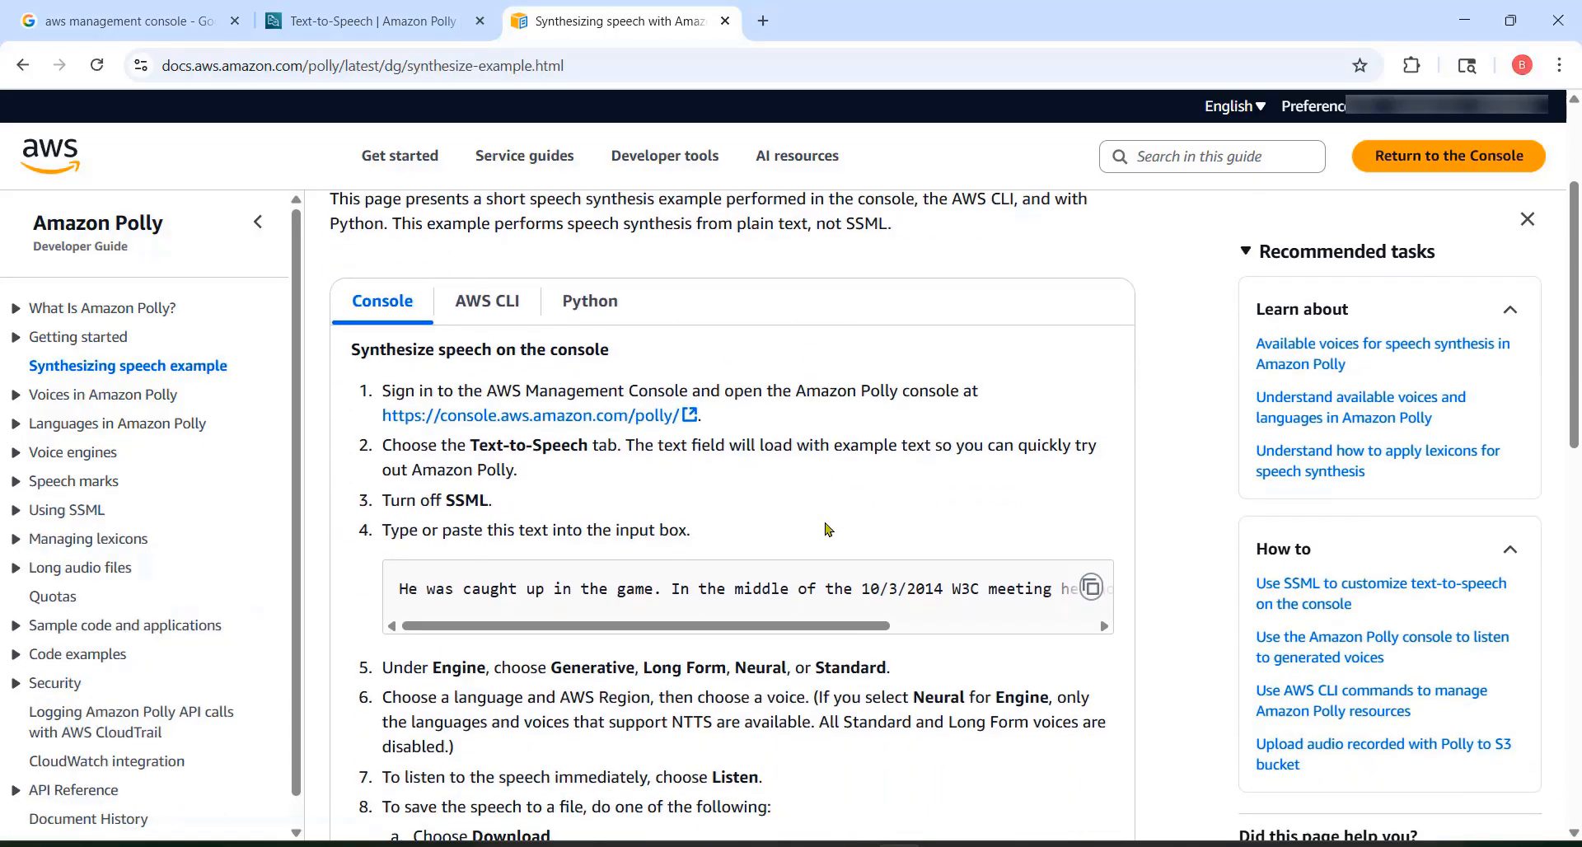
{"action": "scroll", "coordinate": [829, 529], "scroll_direction": "down", "scroll_amount": 10}
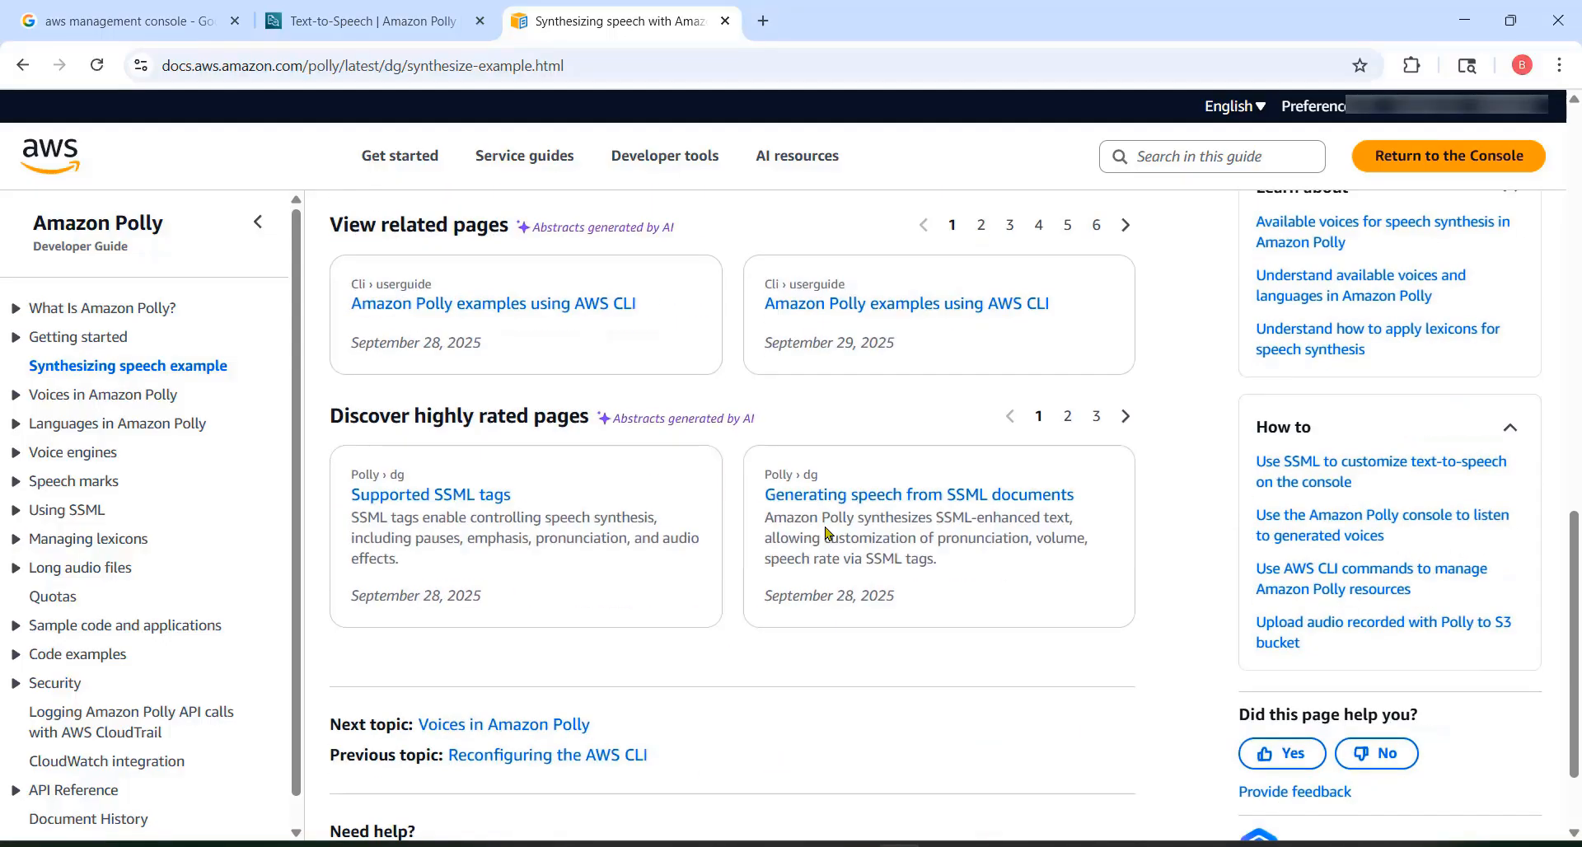
{"action": "scroll", "coordinate": [827, 531], "scroll_direction": "up", "scroll_amount": 12}
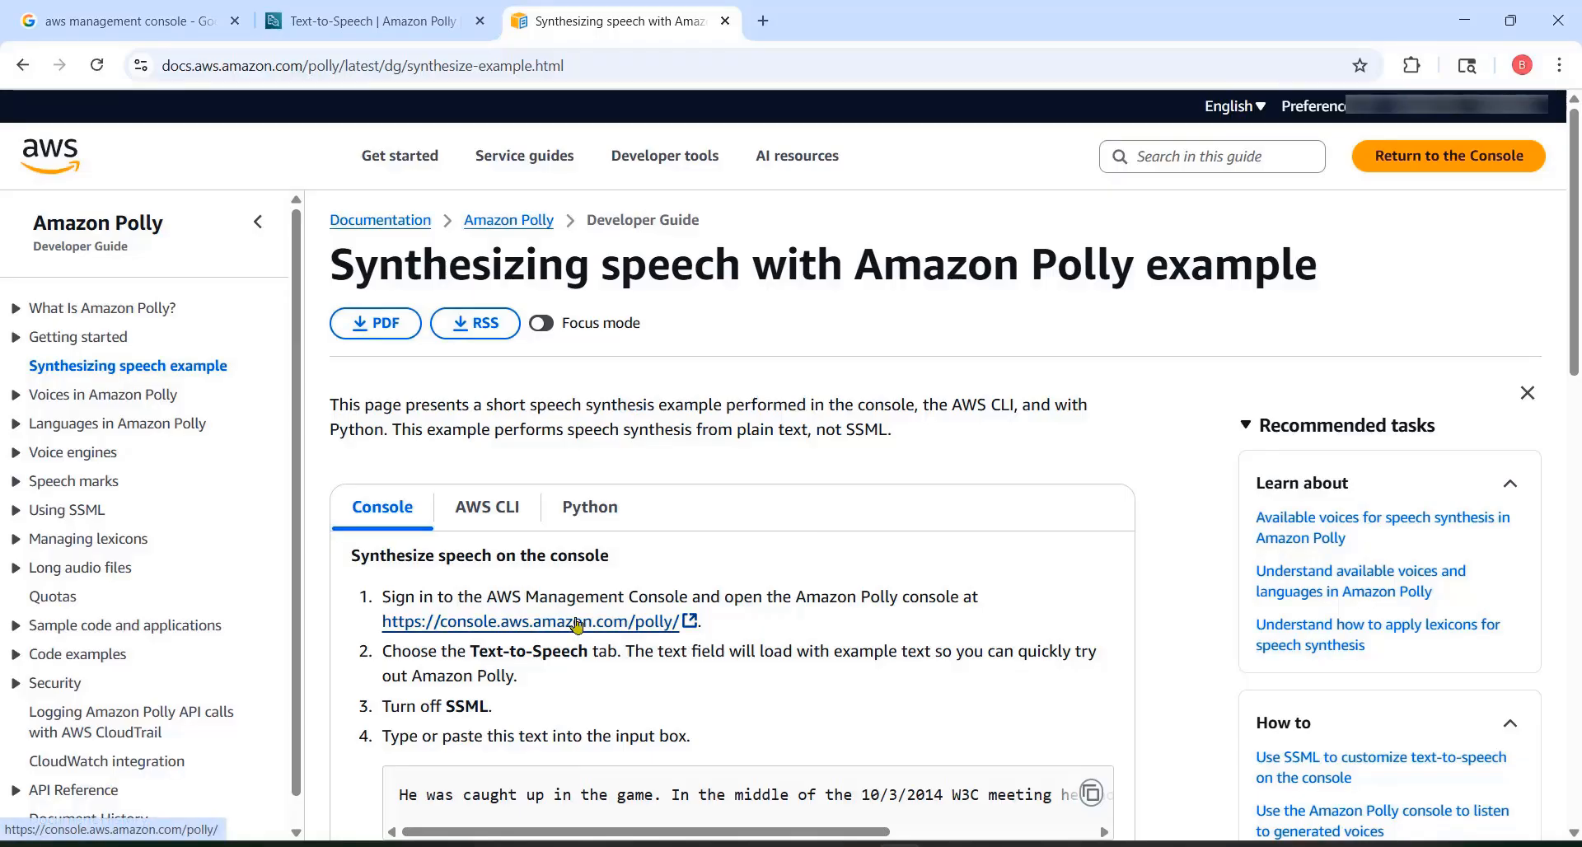
Step: Open the Supported SSML tags page under Using SSML and review the tag table with its neural, long-form and generative voice availability
{"action": "left_click", "coordinate": [19, 511]}
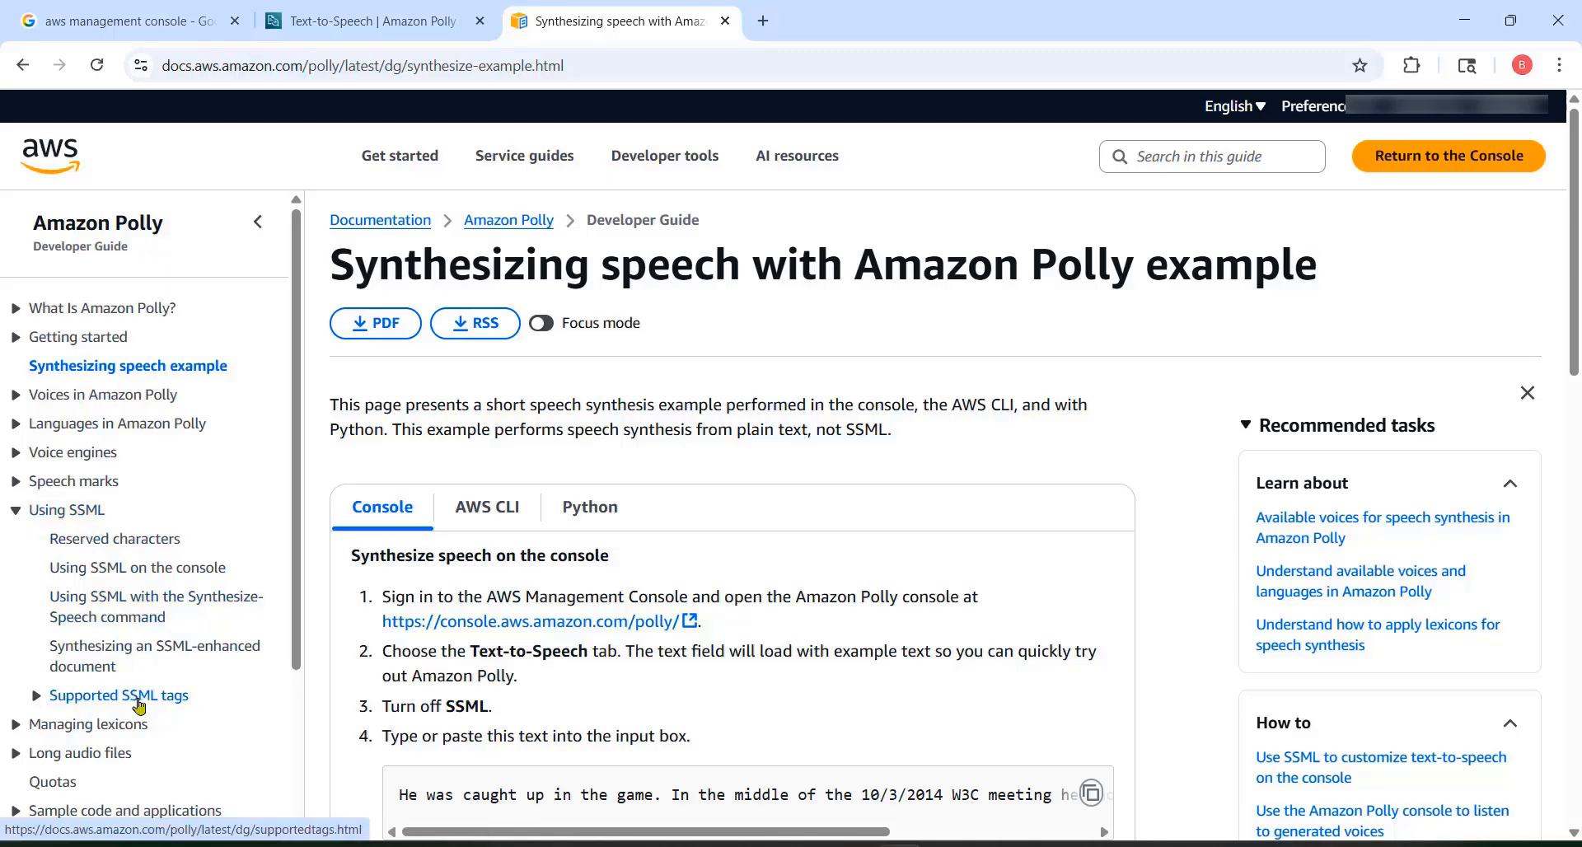
{"action": "left_click", "coordinate": [95, 702]}
{"action": "scroll", "coordinate": [602, 484], "scroll_direction": "down", "scroll_amount": 3}
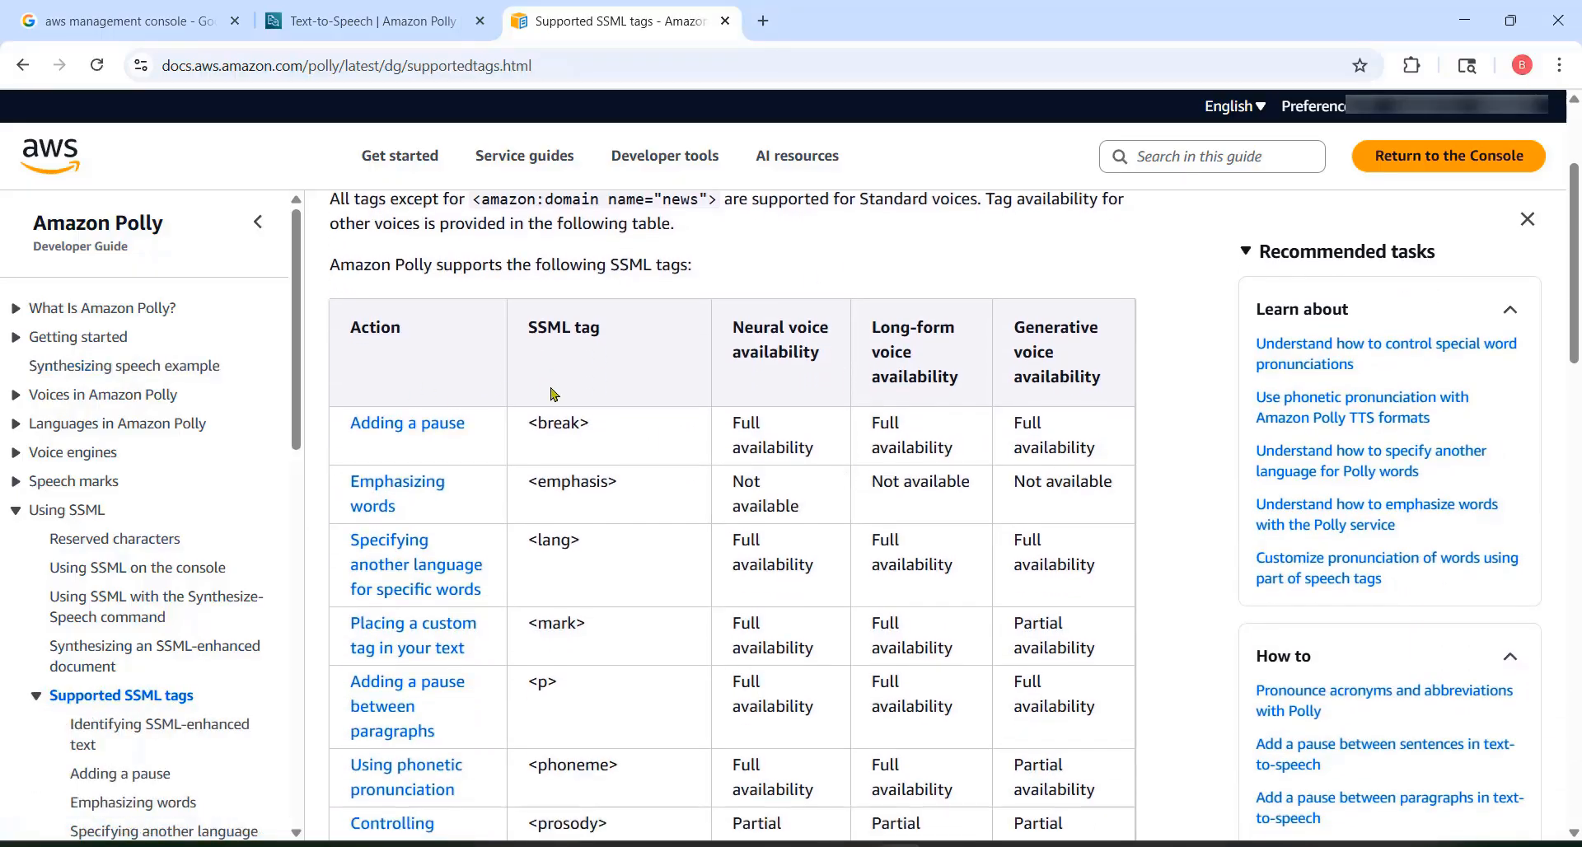
{"action": "scroll", "coordinate": [567, 411], "scroll_direction": "up", "scroll_amount": 3}
{"action": "scroll", "coordinate": [692, 583], "scroll_direction": "down", "scroll_amount": 2}
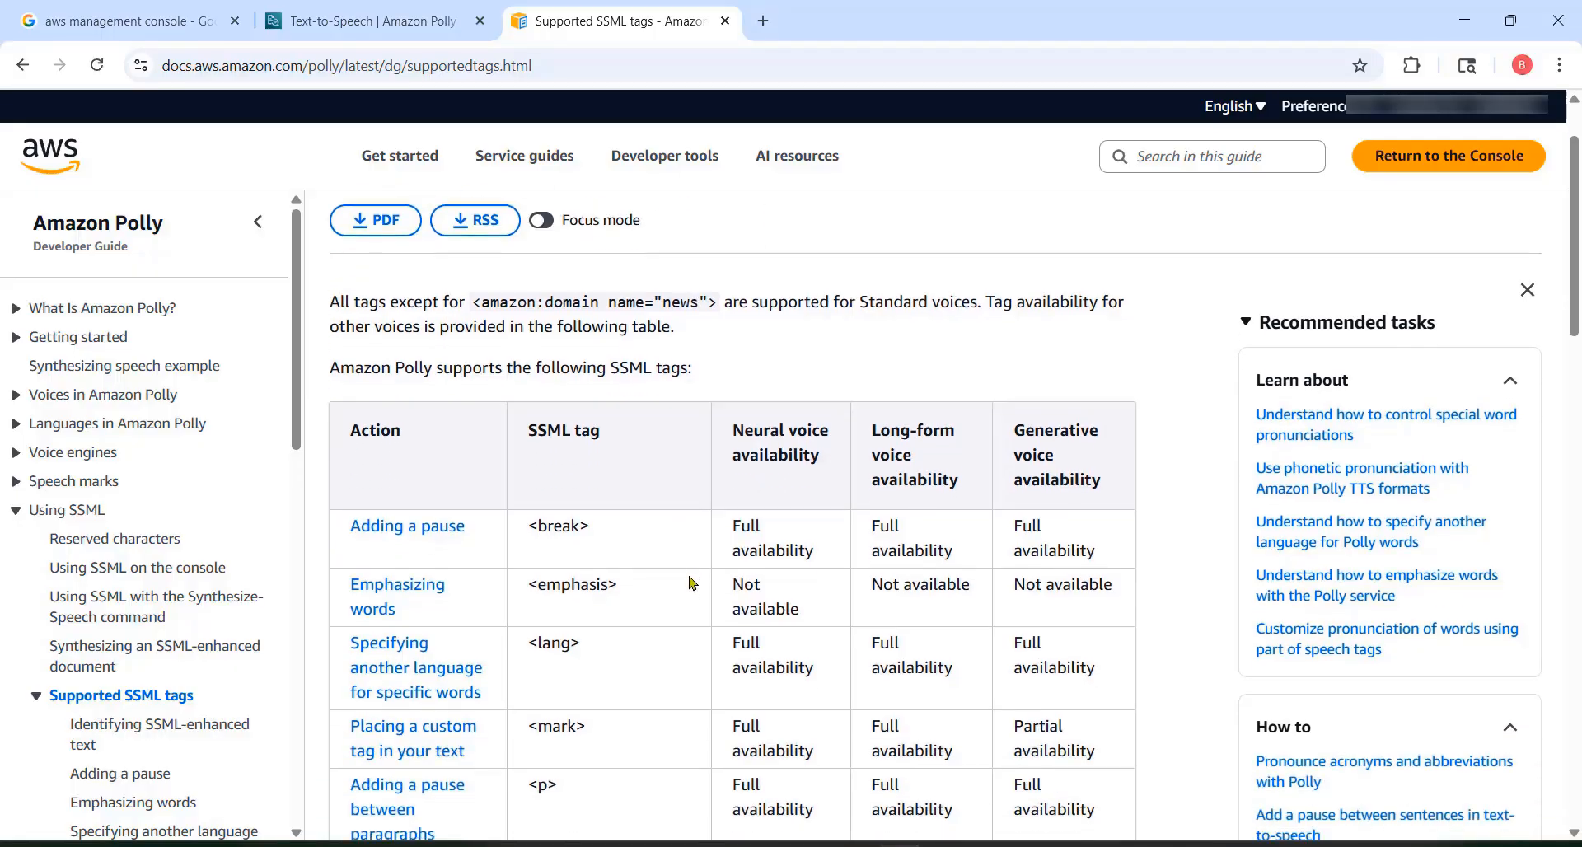
{"action": "scroll", "coordinate": [692, 583], "scroll_direction": "up", "scroll_amount": 2}
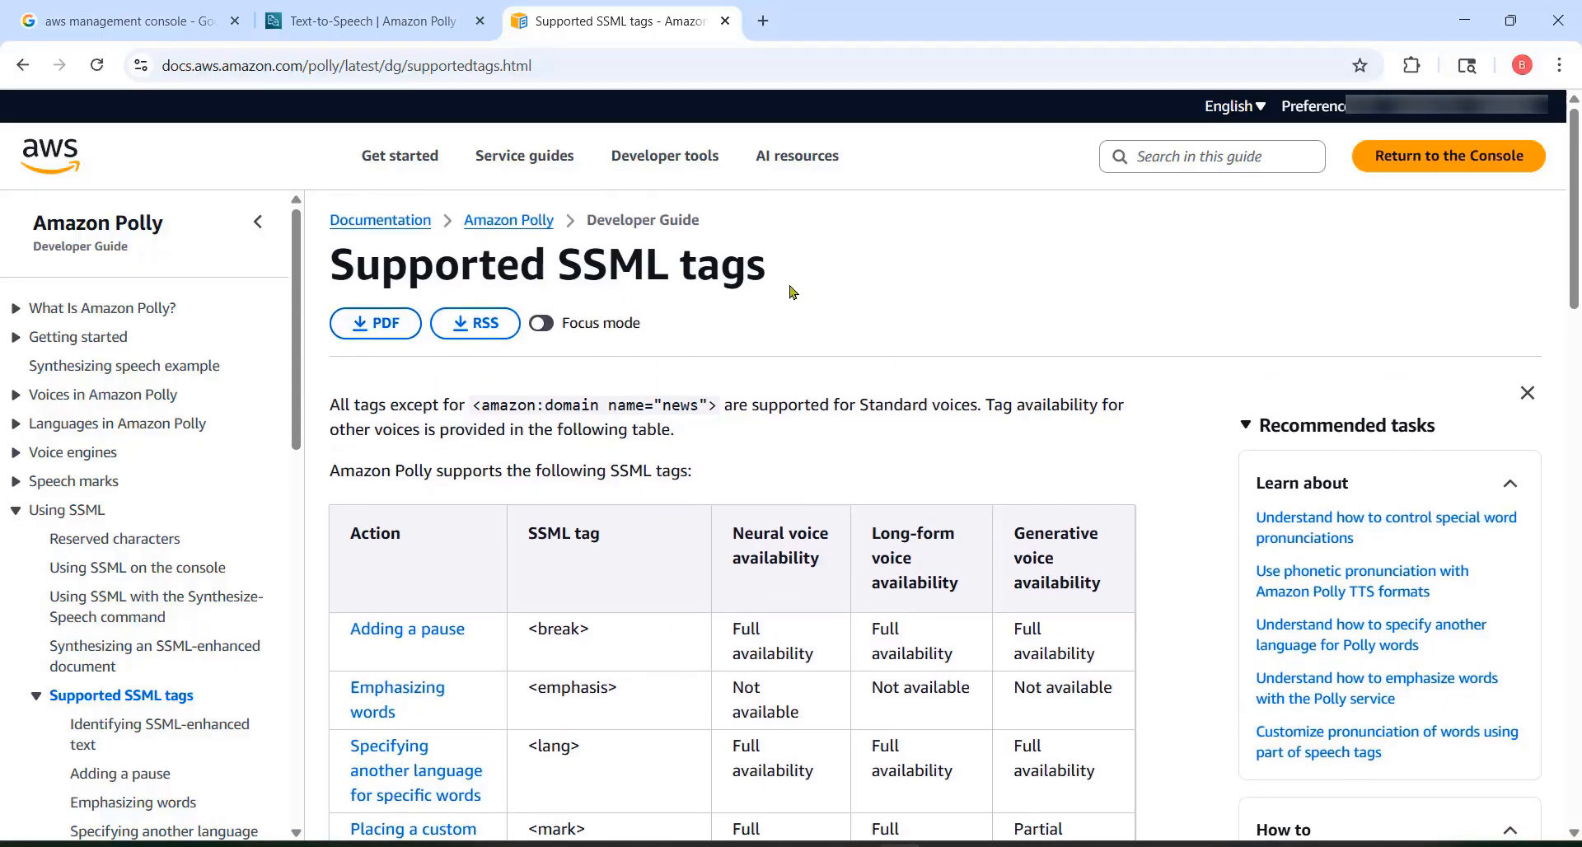
{"action": "scroll", "coordinate": [665, 527], "scroll_direction": "down", "scroll_amount": 10}
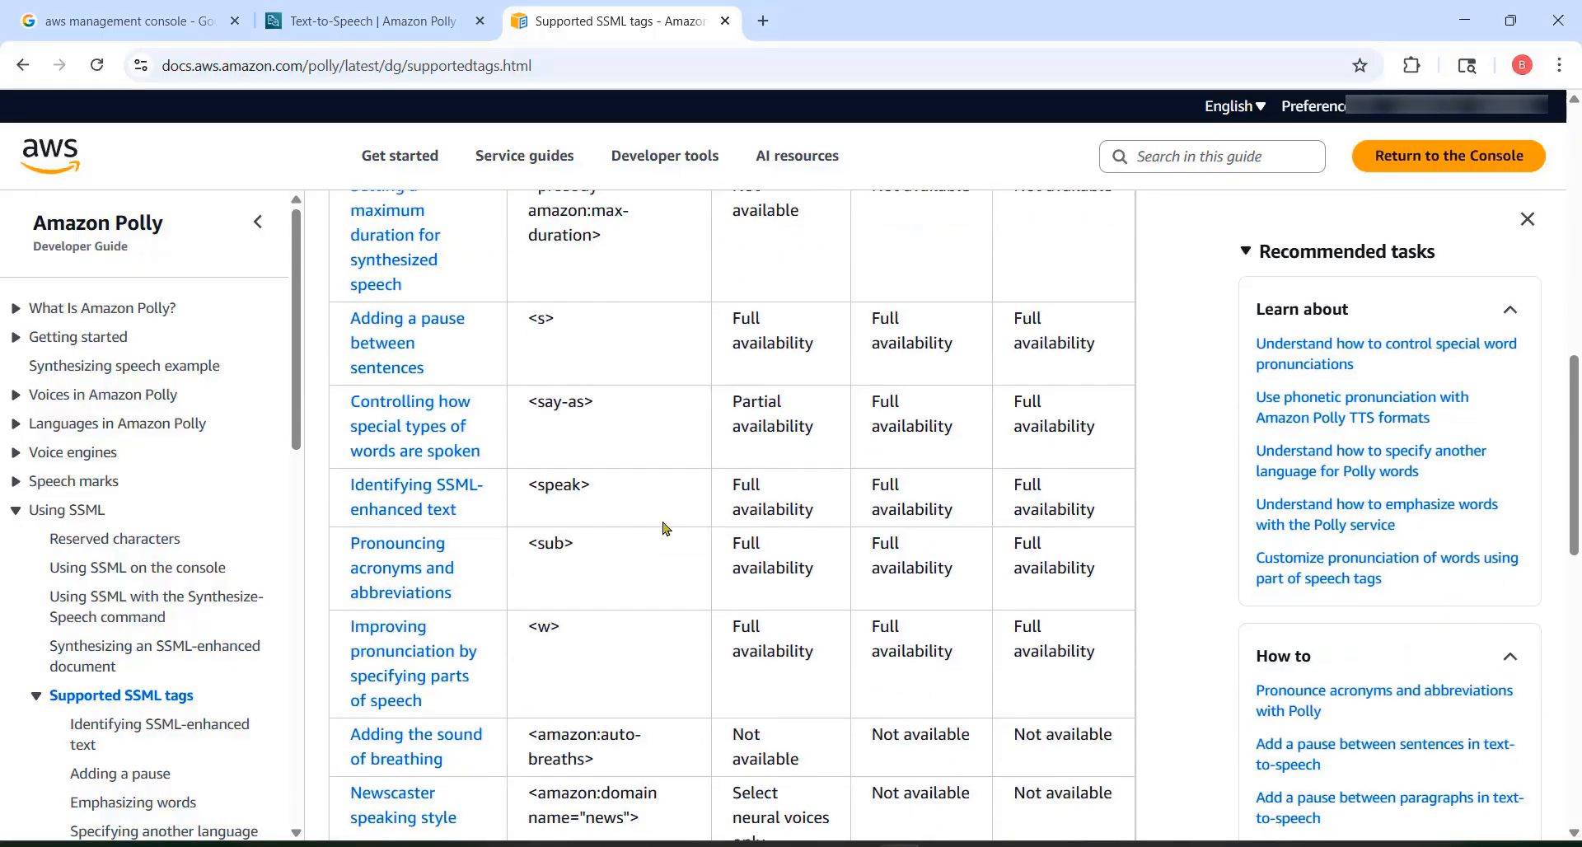
{"action": "scroll", "coordinate": [666, 529], "scroll_direction": "up", "scroll_amount": 5}
{"action": "scroll", "coordinate": [666, 528], "scroll_direction": "down", "scroll_amount": 8}
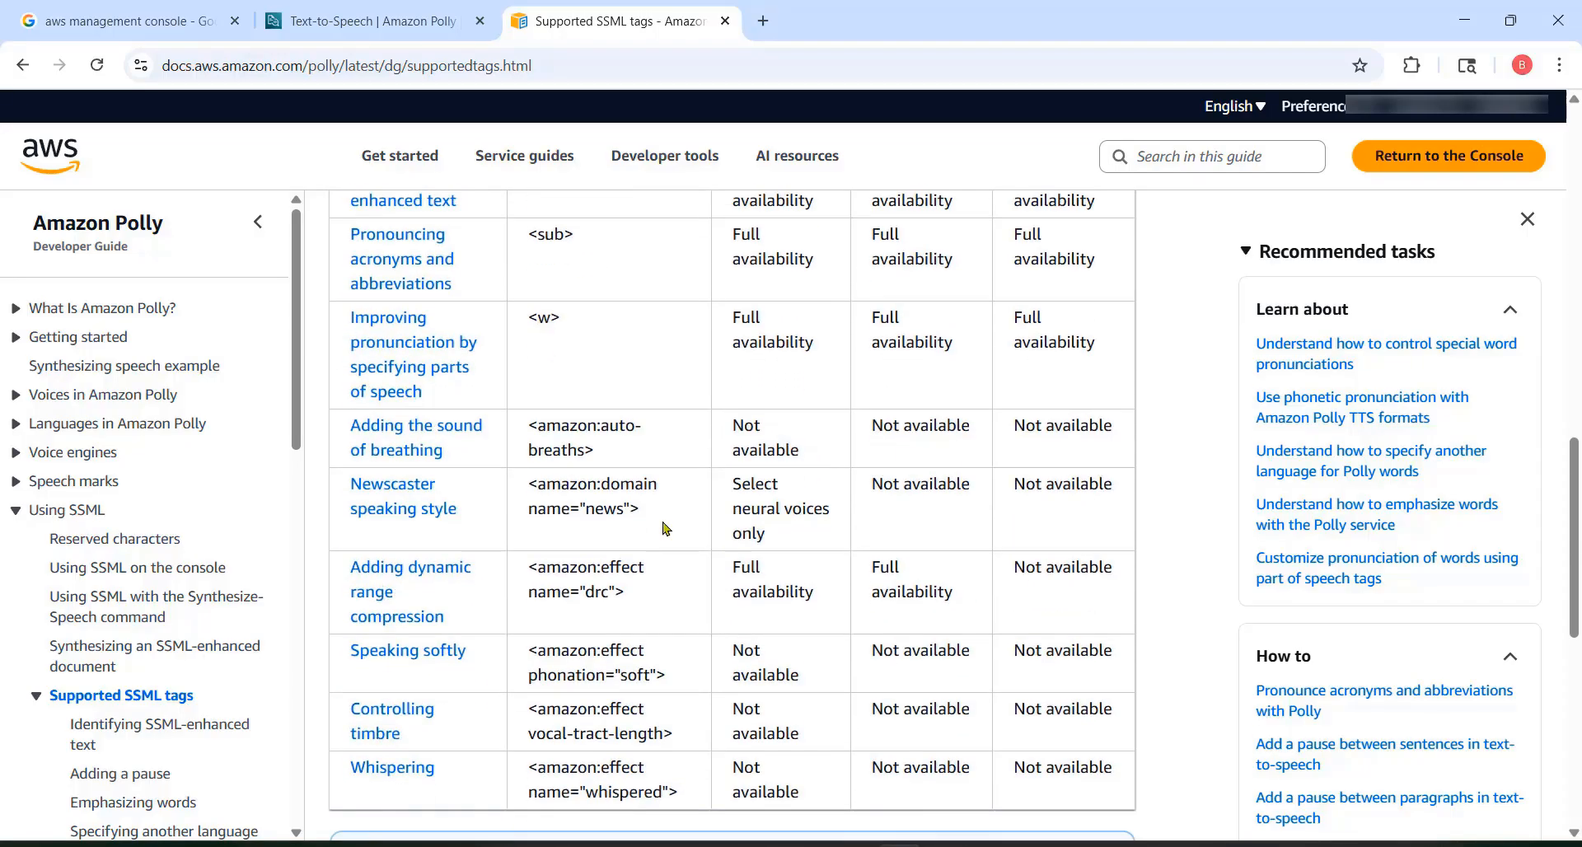
{"action": "scroll", "coordinate": [666, 528], "scroll_direction": "down", "scroll_amount": 4}
{"action": "scroll", "coordinate": [666, 528], "scroll_direction": "up", "scroll_amount": 10}
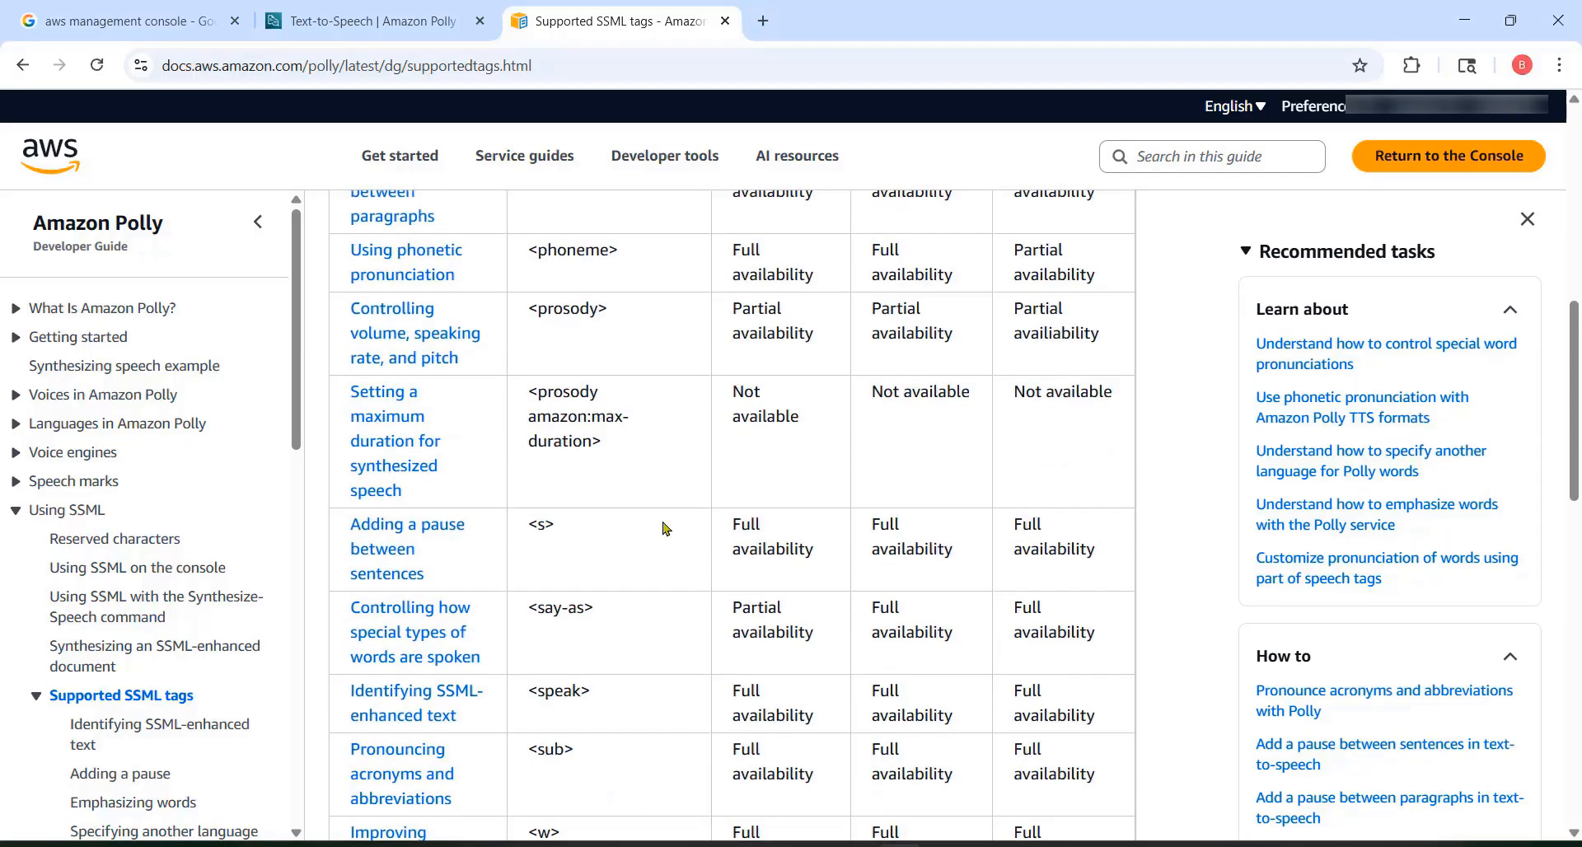
{"action": "scroll", "coordinate": [666, 528], "scroll_direction": "up", "scroll_amount": 9}
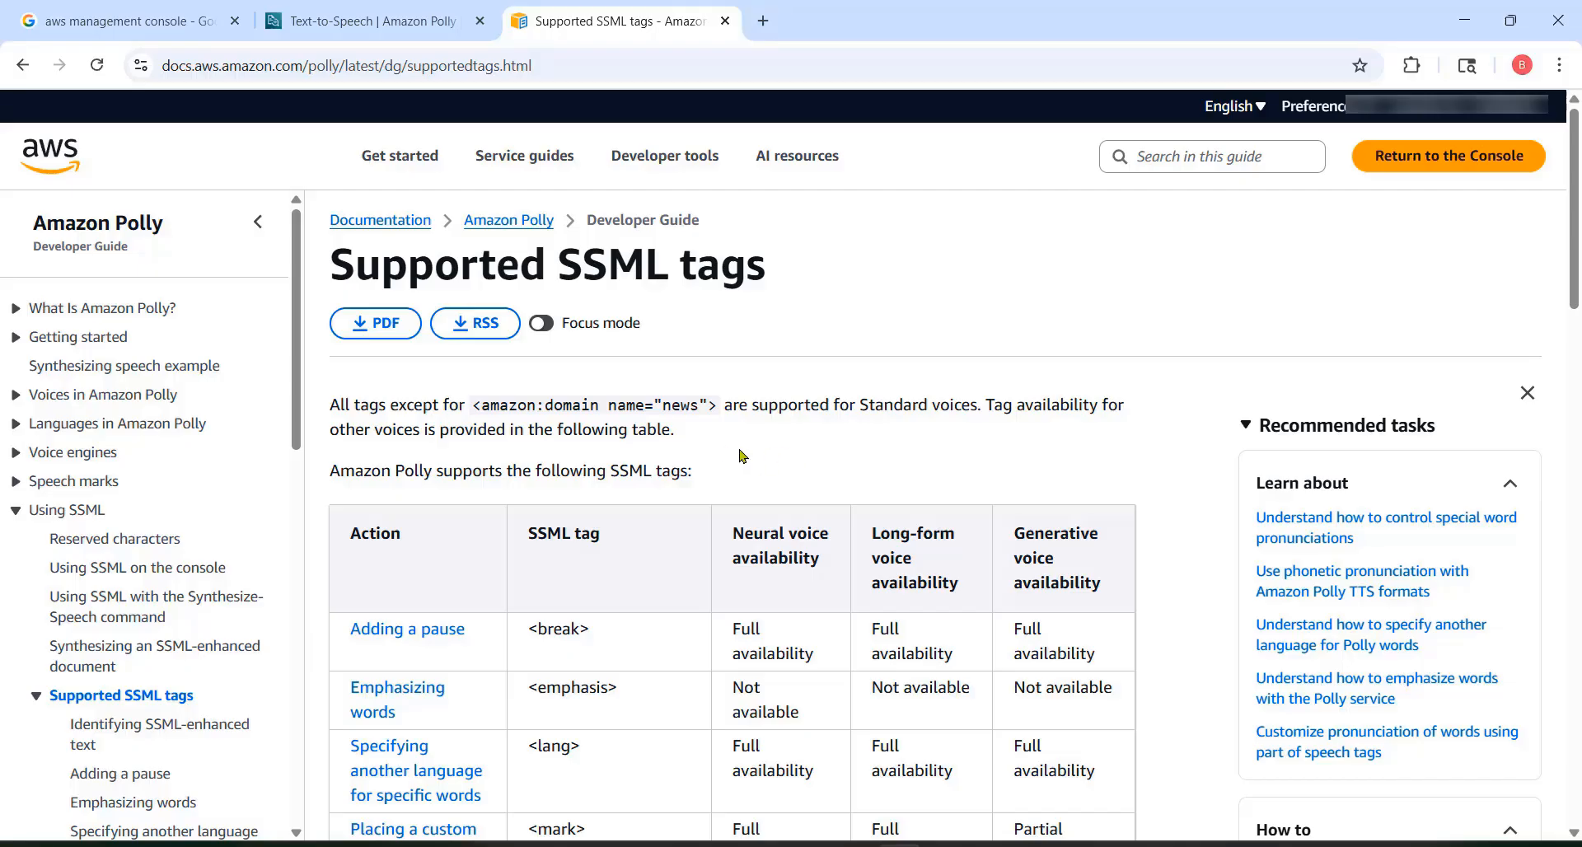
{"action": "scroll", "coordinate": [759, 495], "scroll_direction": "down", "scroll_amount": 12}
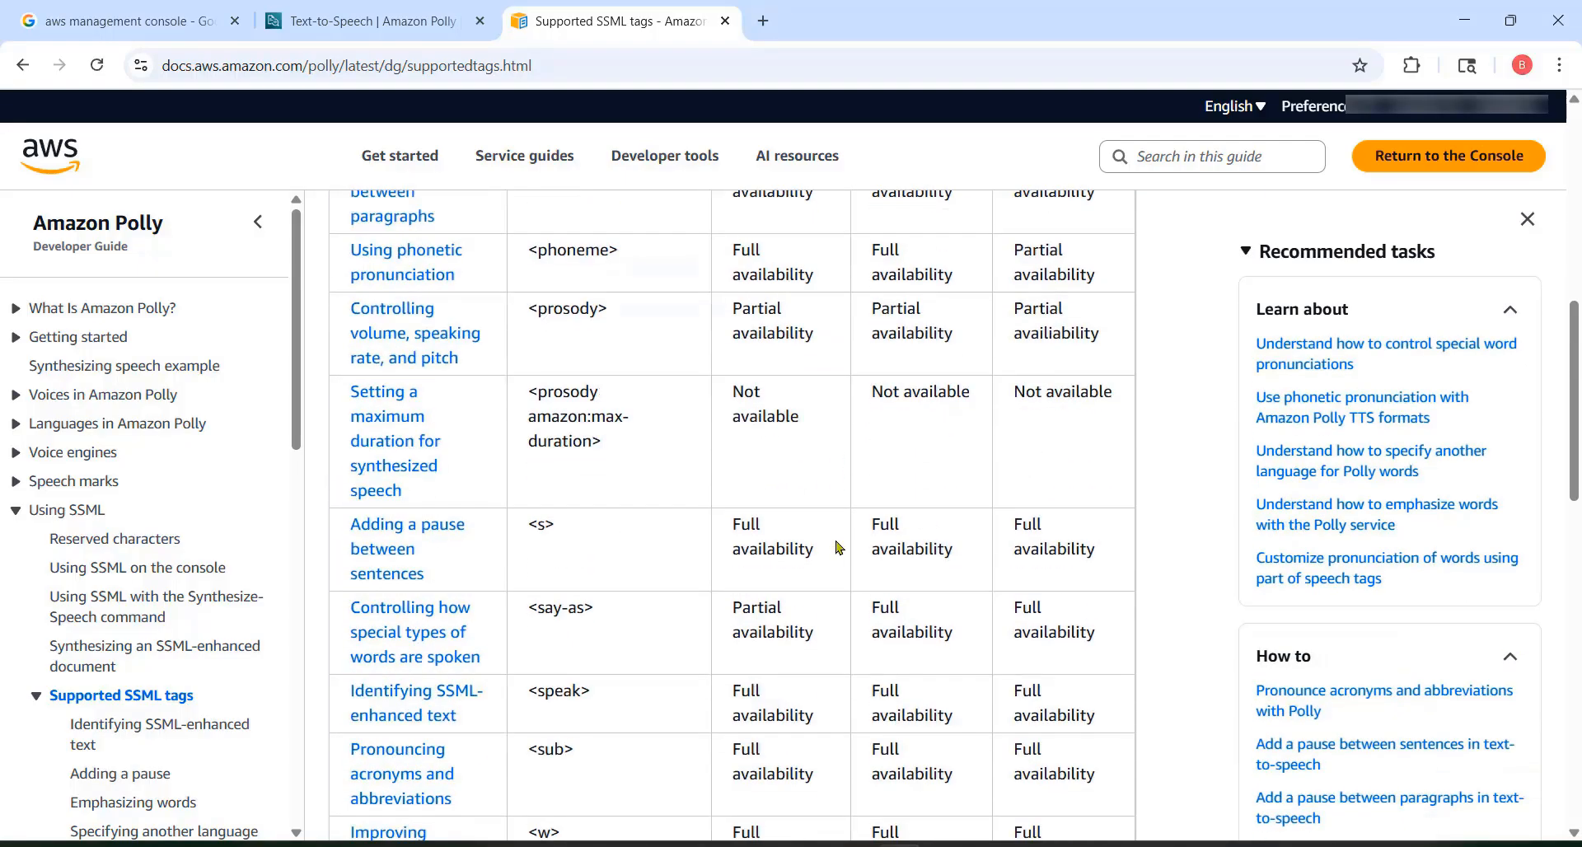
{"action": "scroll", "coordinate": [838, 551], "scroll_direction": "up", "scroll_amount": 5}
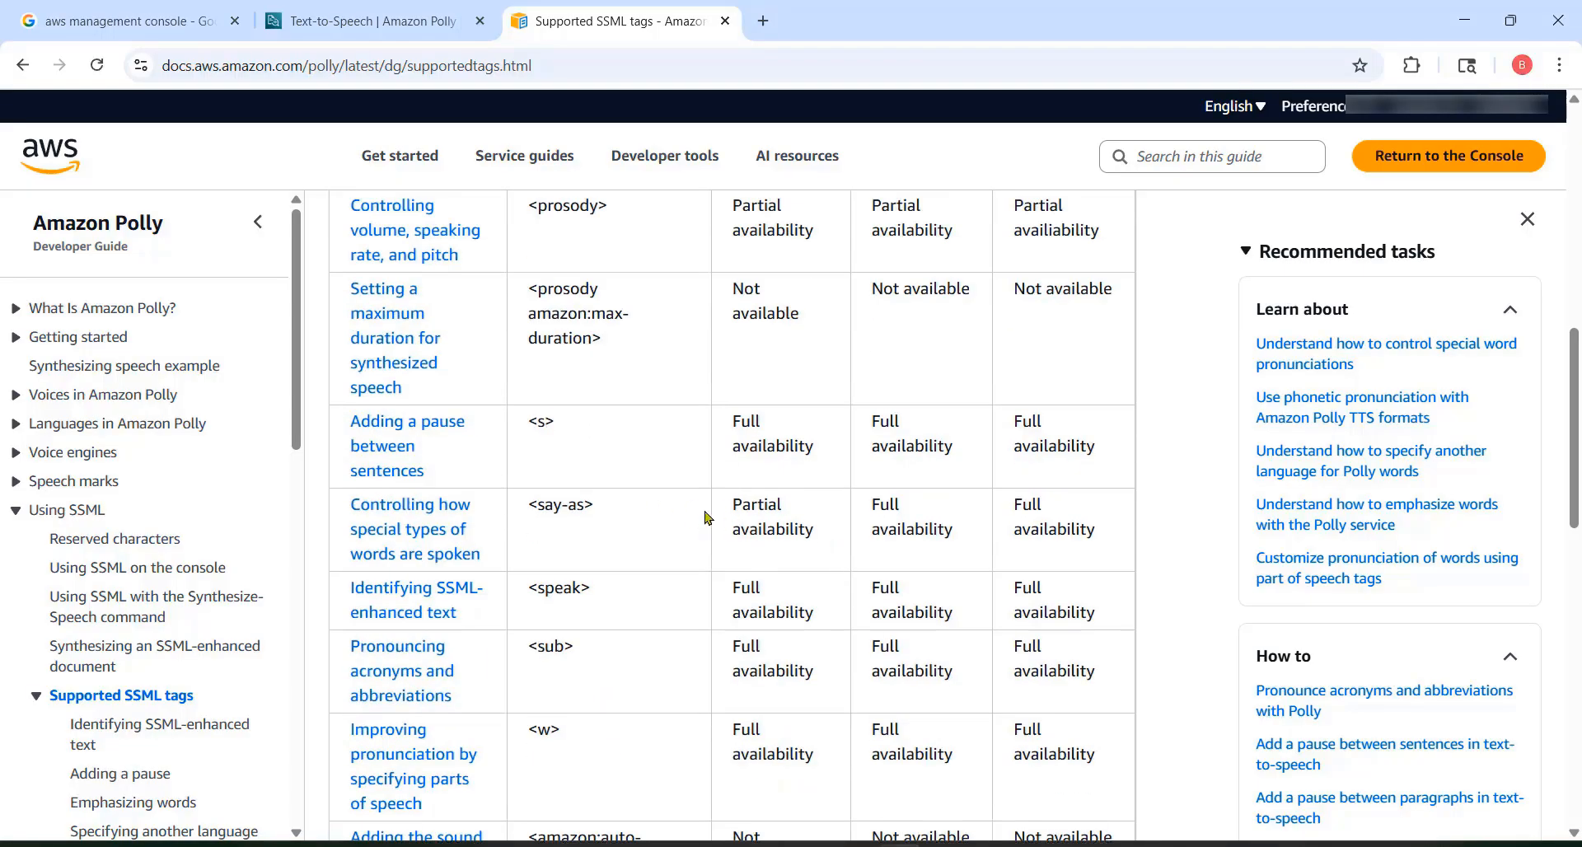
{"action": "scroll", "coordinate": [706, 517], "scroll_direction": "up", "scroll_amount": 4}
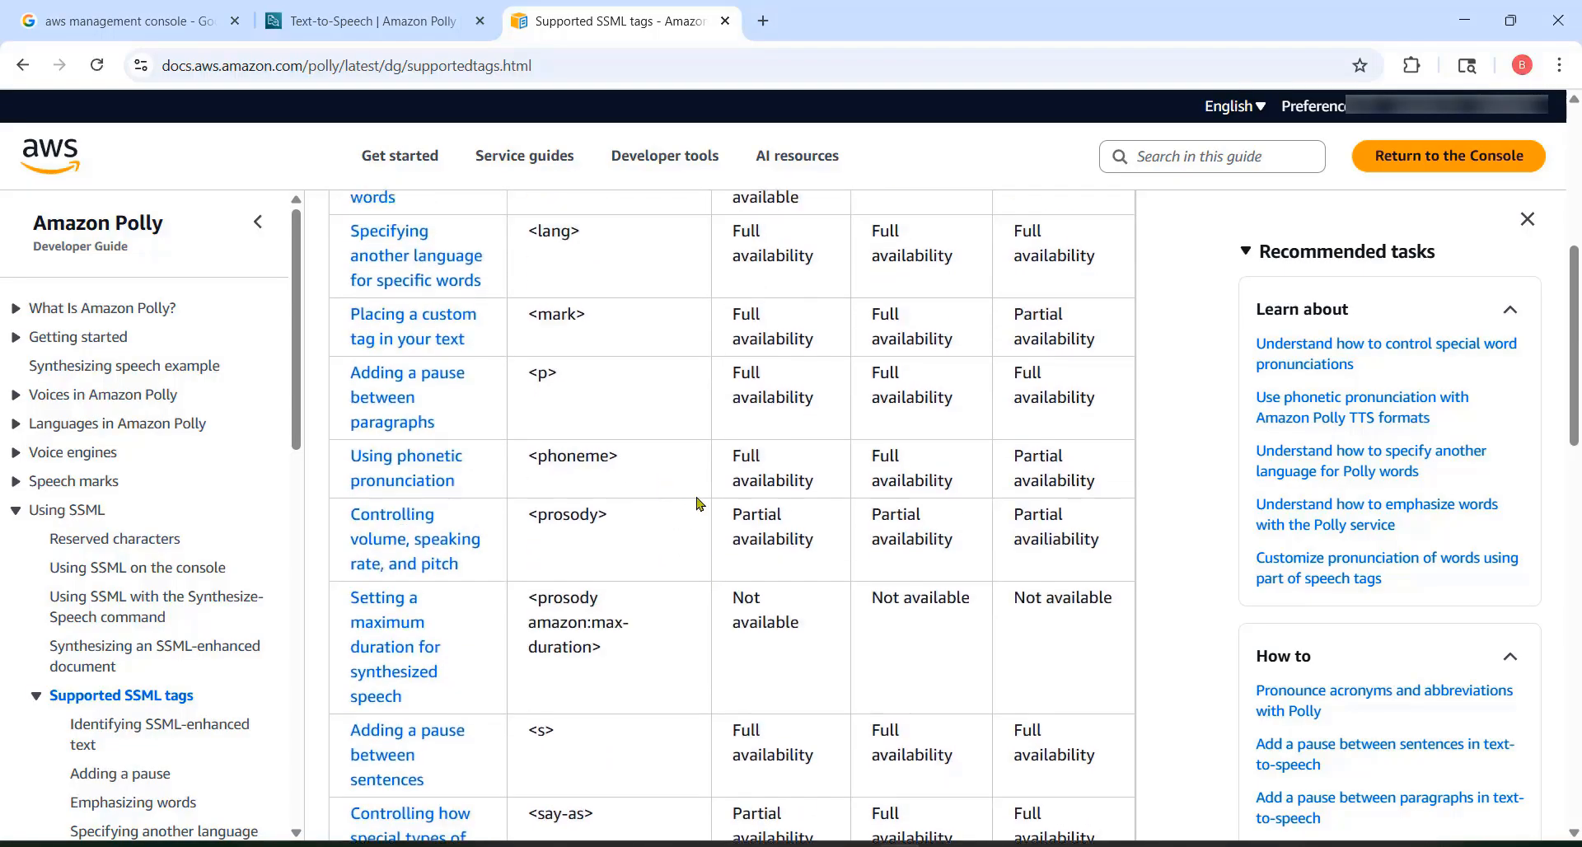
{"action": "scroll", "coordinate": [695, 503], "scroll_direction": "up", "scroll_amount": 6}
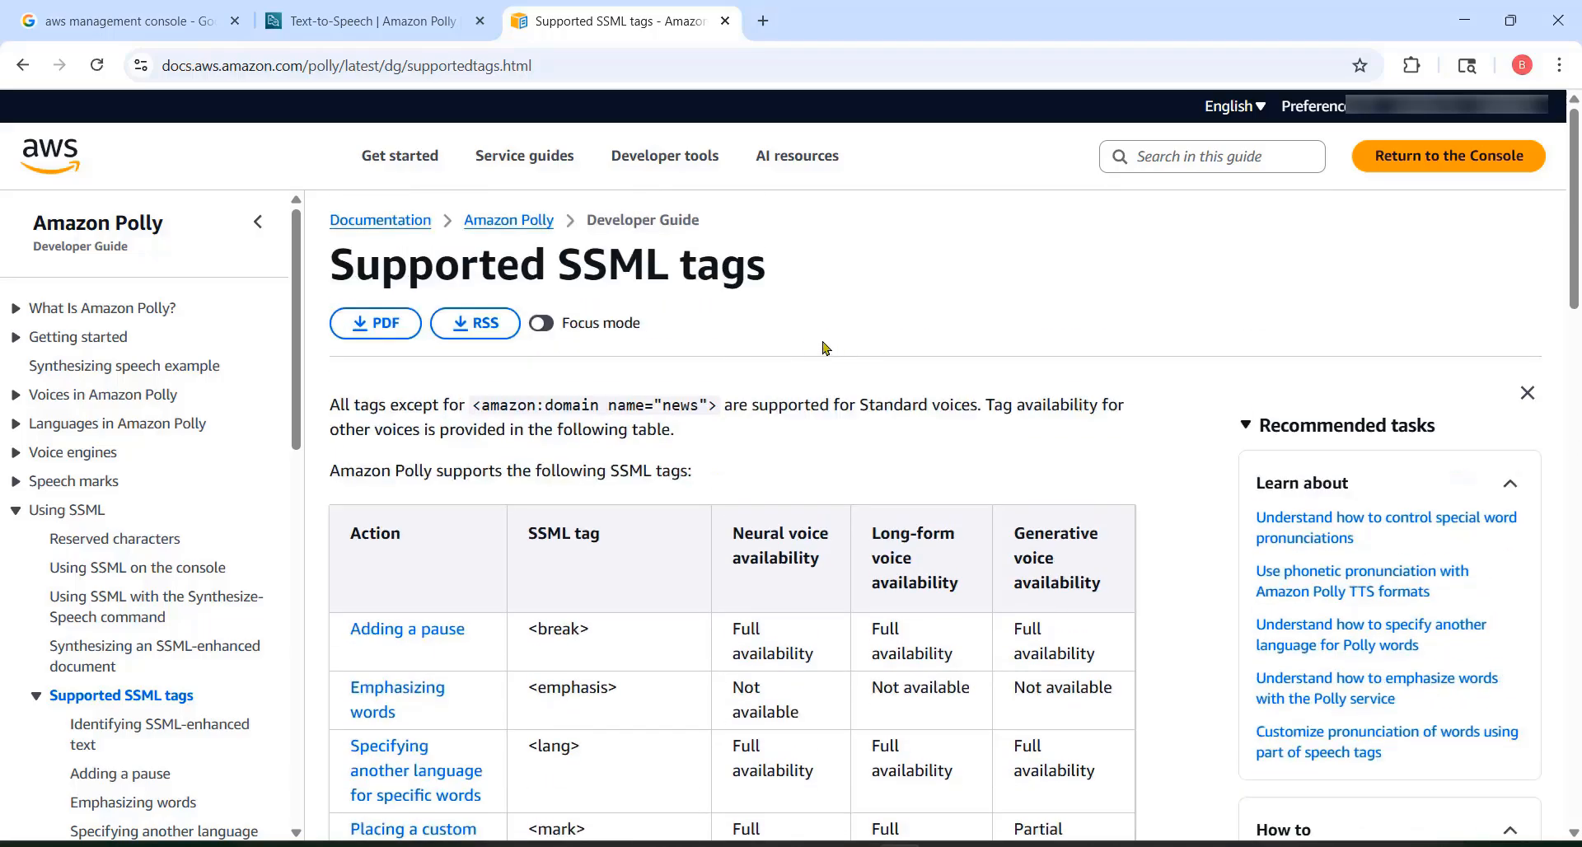
Step: Return to the Text-to-Speech console, turn on SSML for the input text, and highlight the opening and closing speak tags
{"action": "left_click", "coordinate": [379, 25]}
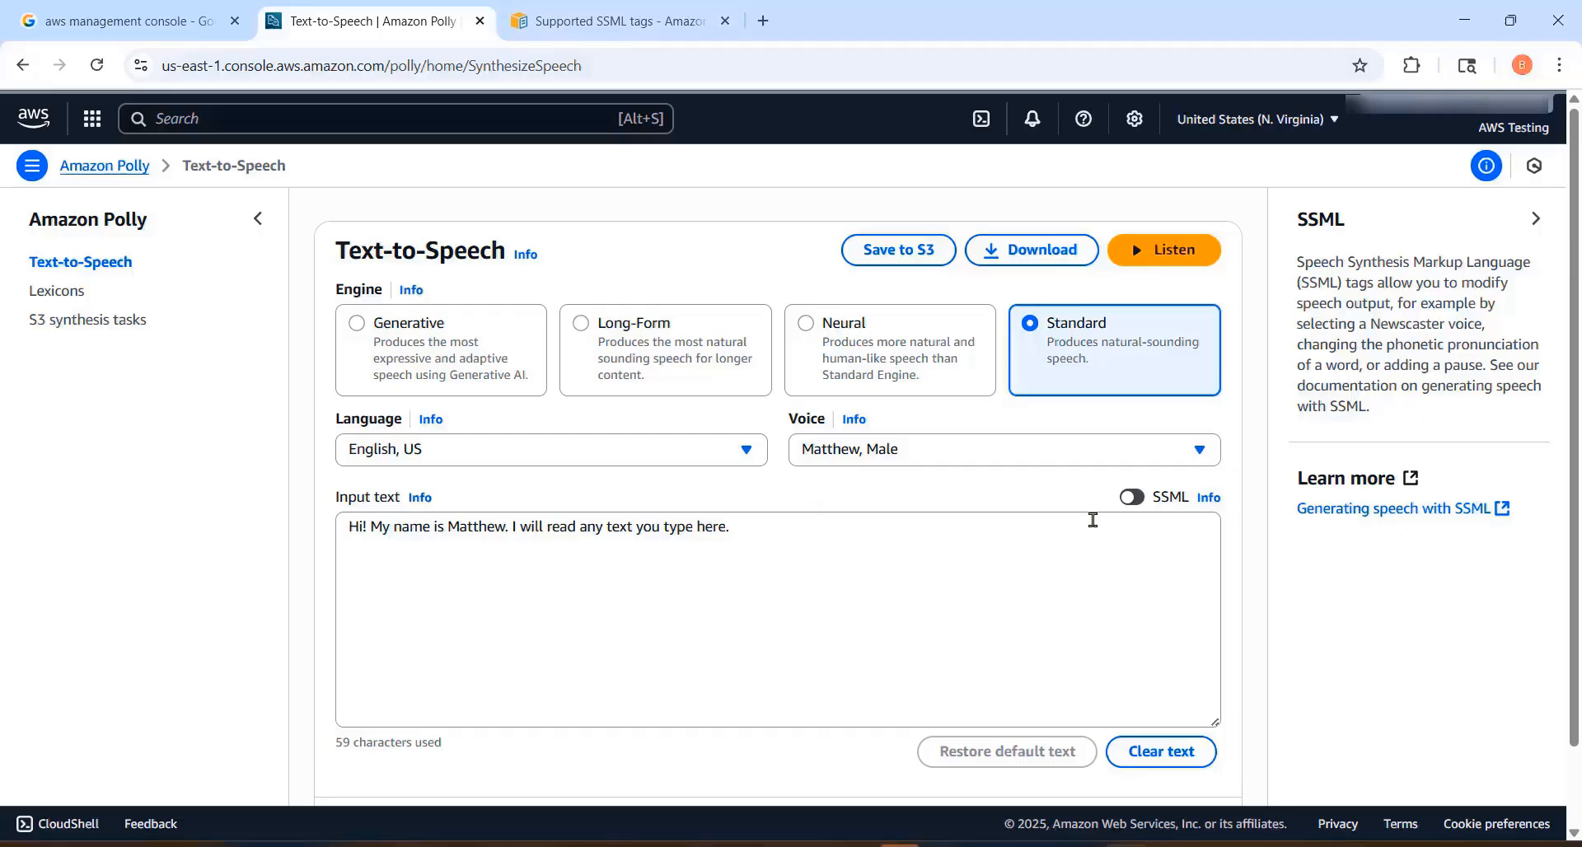
{"action": "left_click", "coordinate": [1134, 497]}
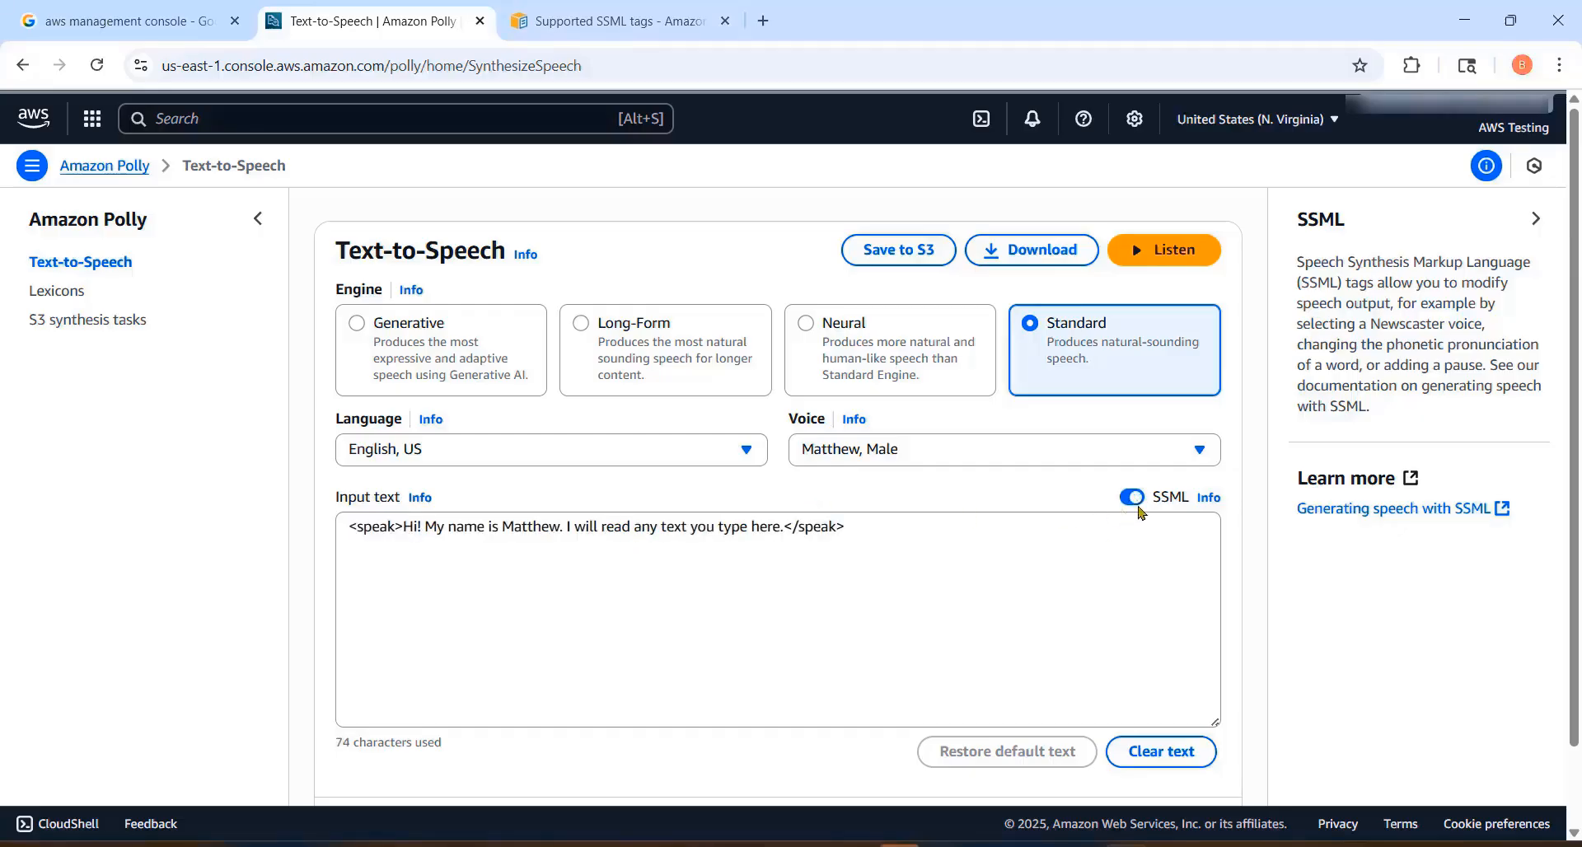
{"action": "left_click_drag", "start_coordinate": [401, 525], "coordinate": [333, 527]}
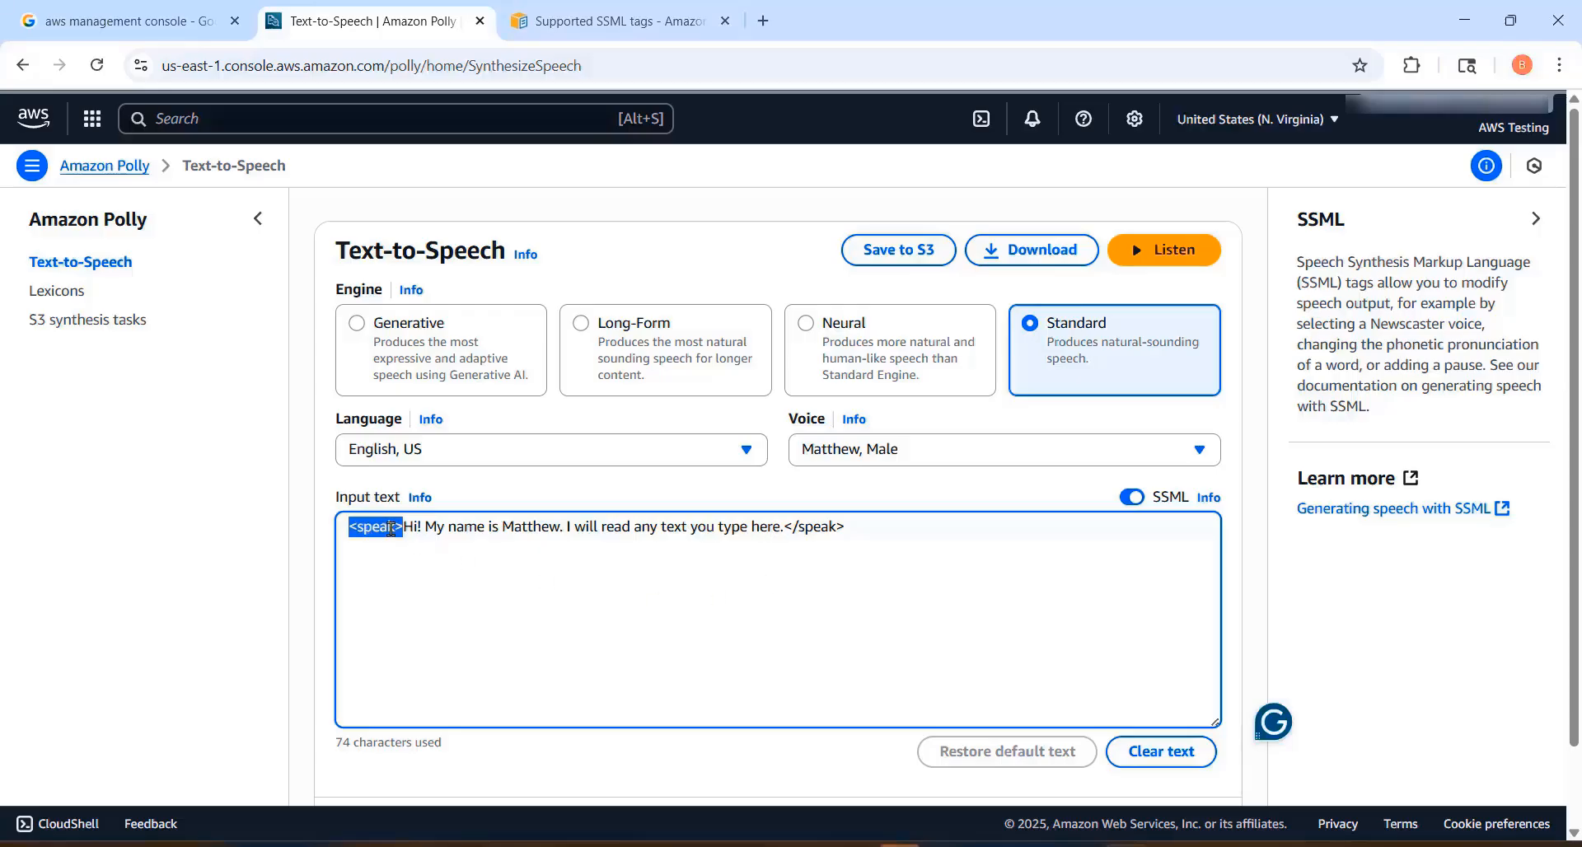
{"action": "left_click_drag", "start_coordinate": [786, 527], "coordinate": [875, 536]}
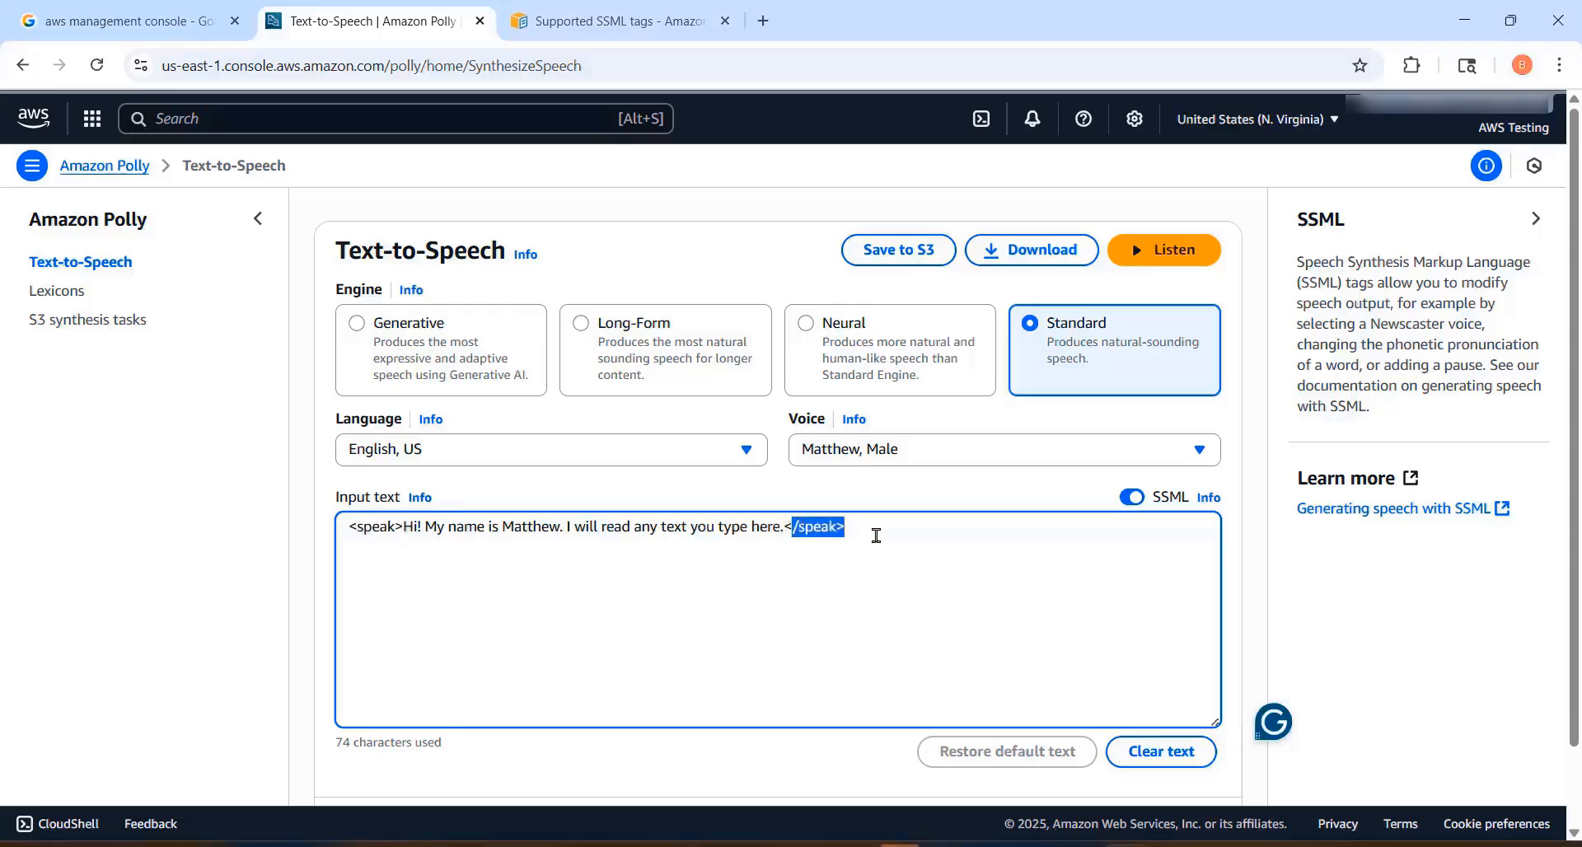
Step: Put the opening and closing speak tags on their own lines around the sentence and listen to the speech
{"action": "left_click", "coordinate": [517, 579]}
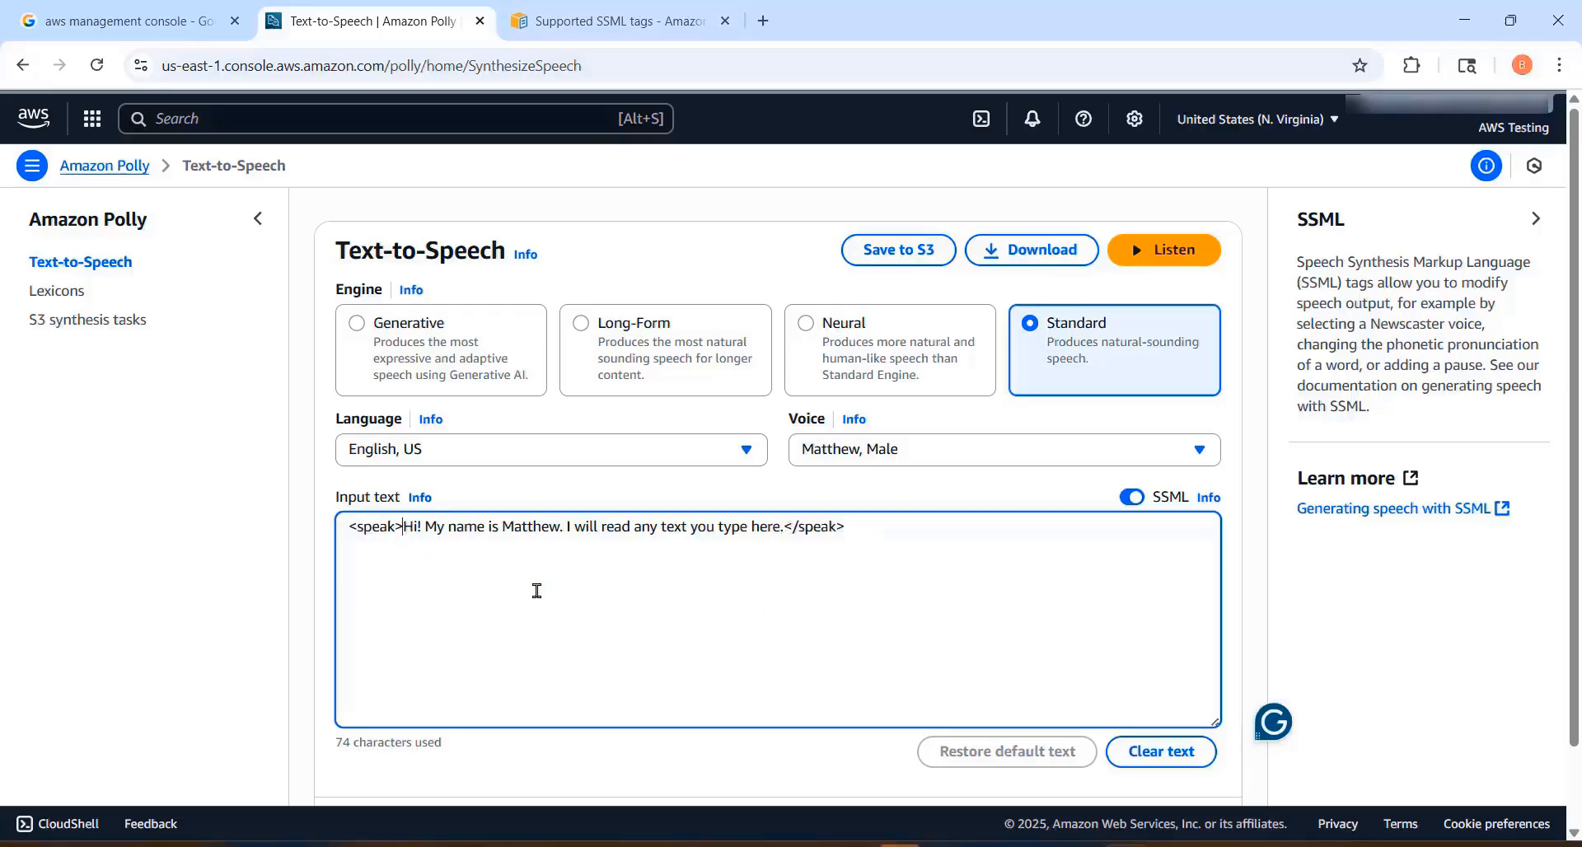
{"action": "key", "text": "Return"}
{"action": "left_click", "coordinate": [728, 547]}
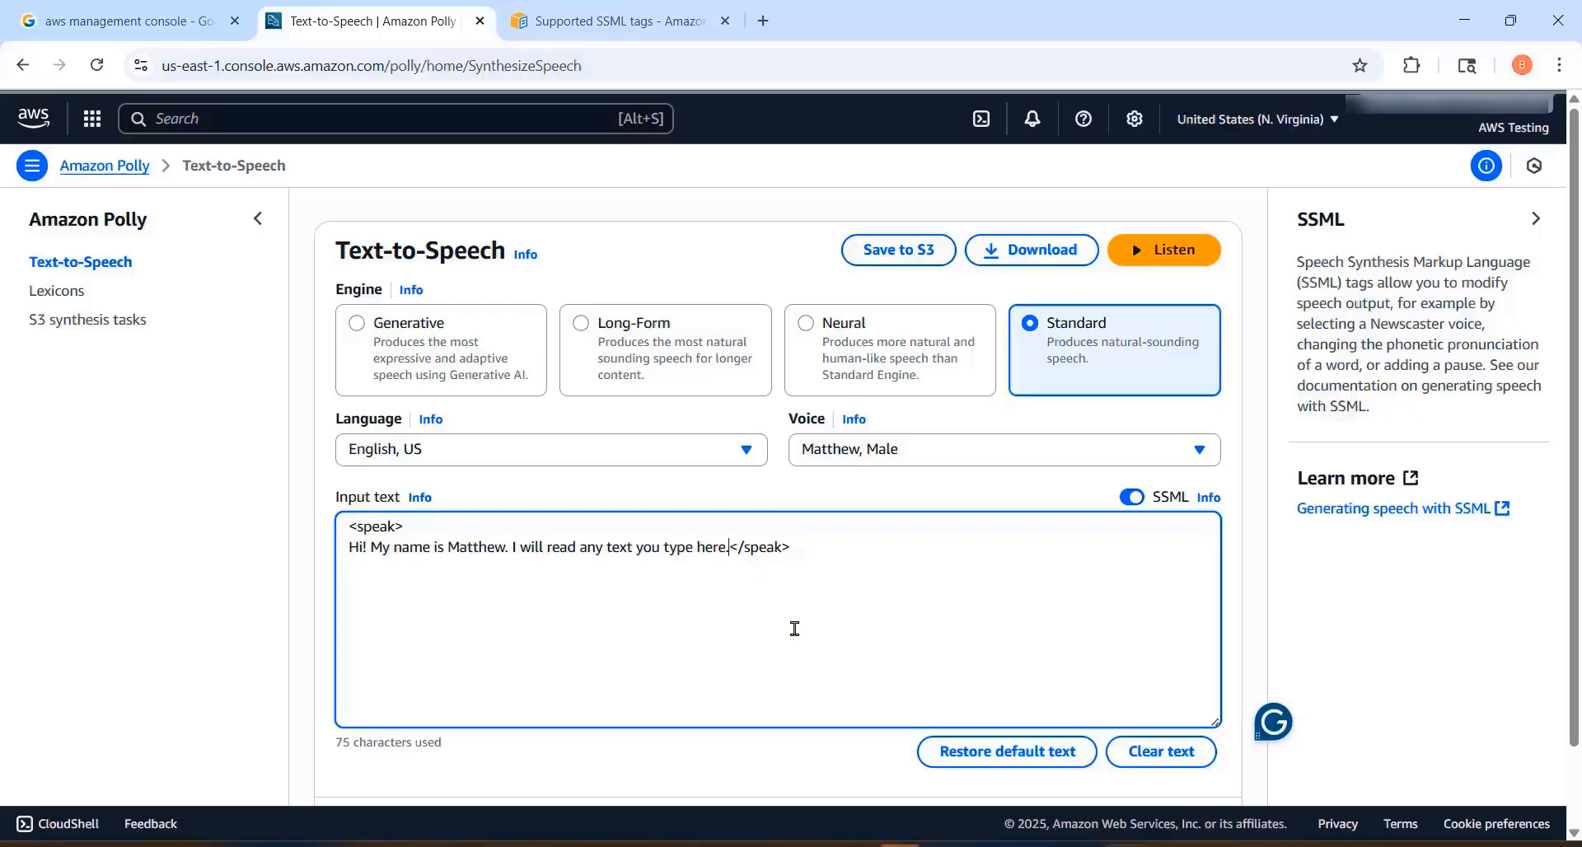
{"action": "key", "text": "Return"}
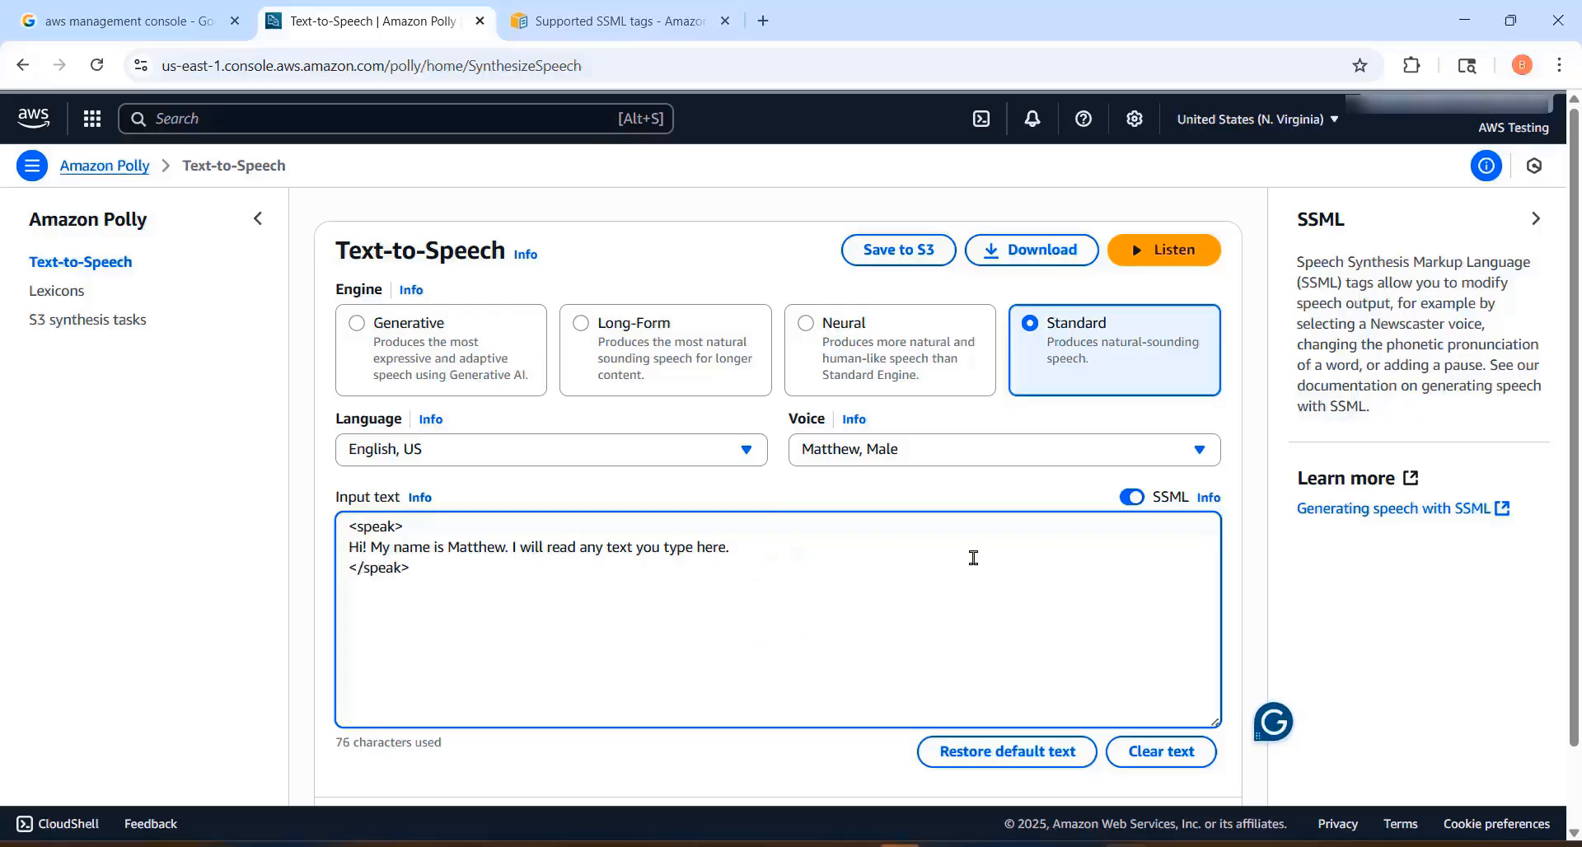
{"action": "left_click", "coordinate": [1174, 252]}
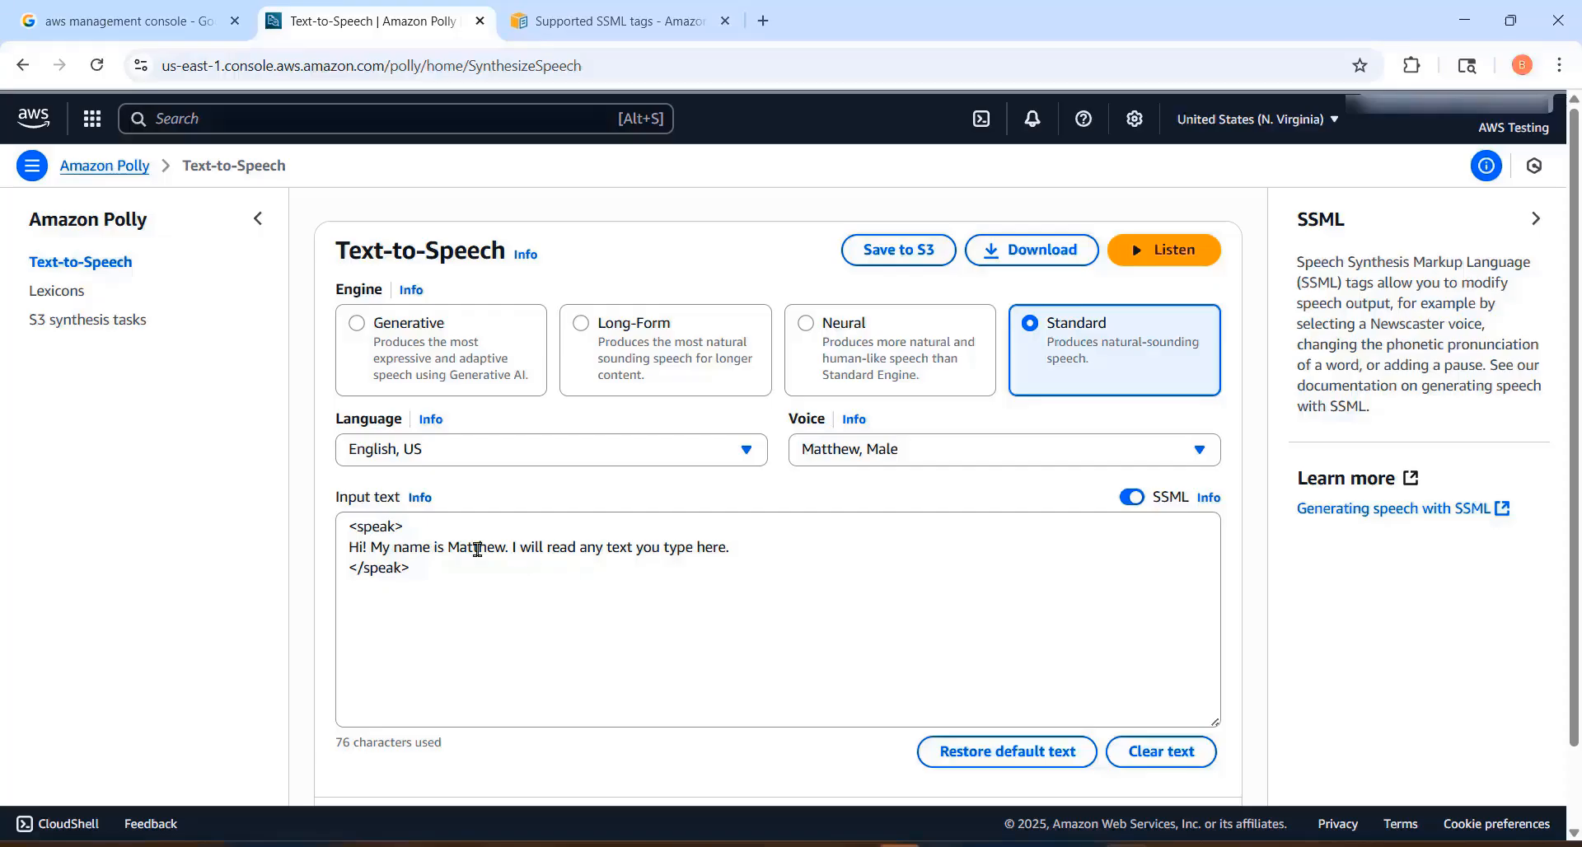
Step: Insert a <break/> tag before "Matthew" in the SSML text and listen to the speech
{"action": "left_click", "coordinate": [445, 548]}
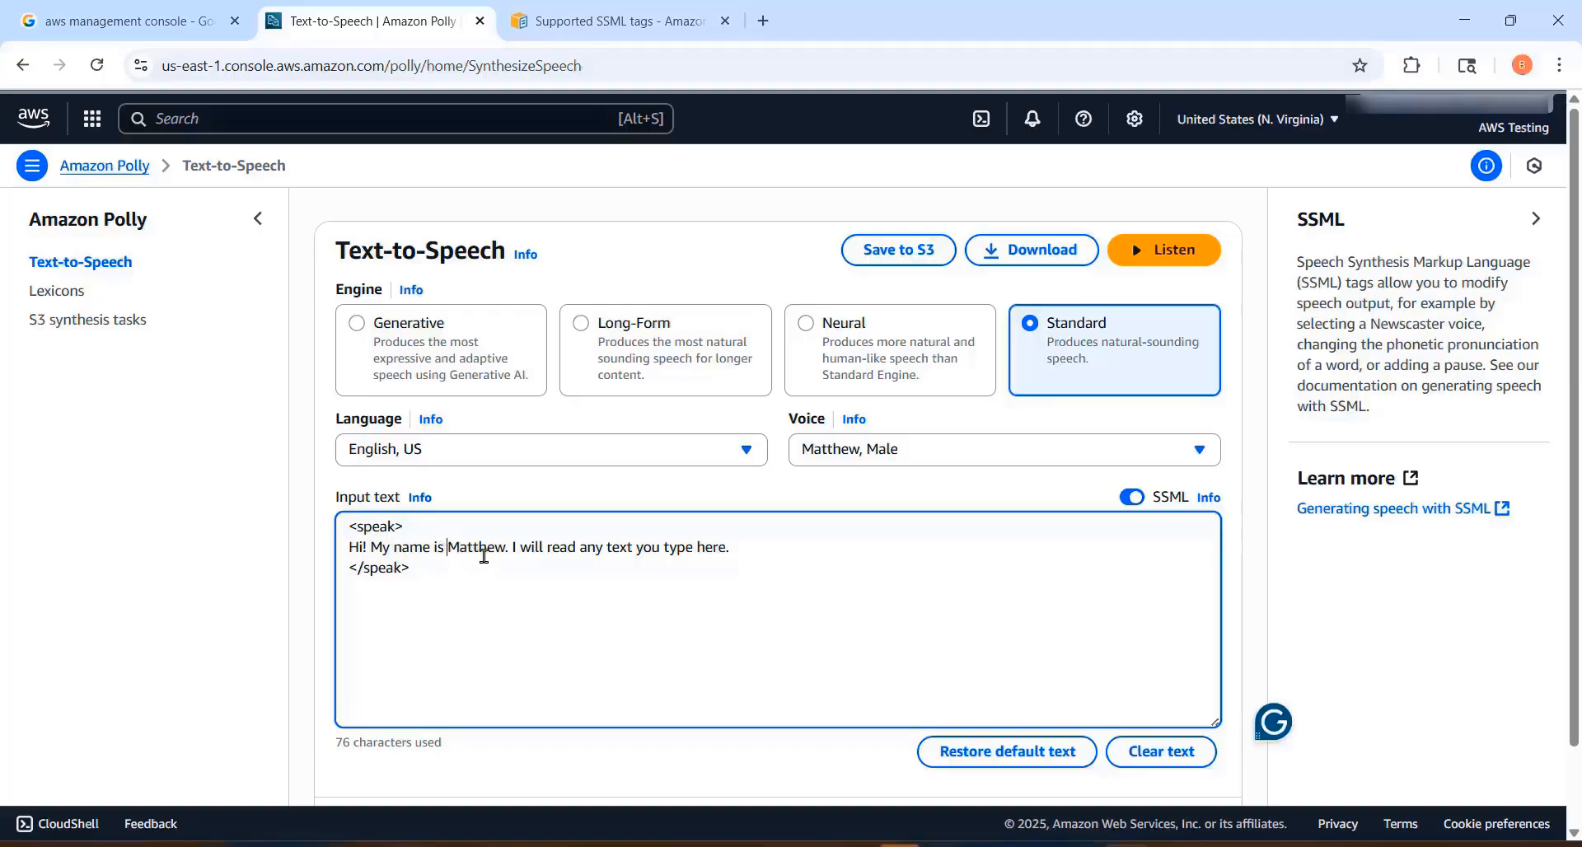
{"action": "left_click", "coordinate": [507, 600]}
{"action": "type", "text": "<b"}
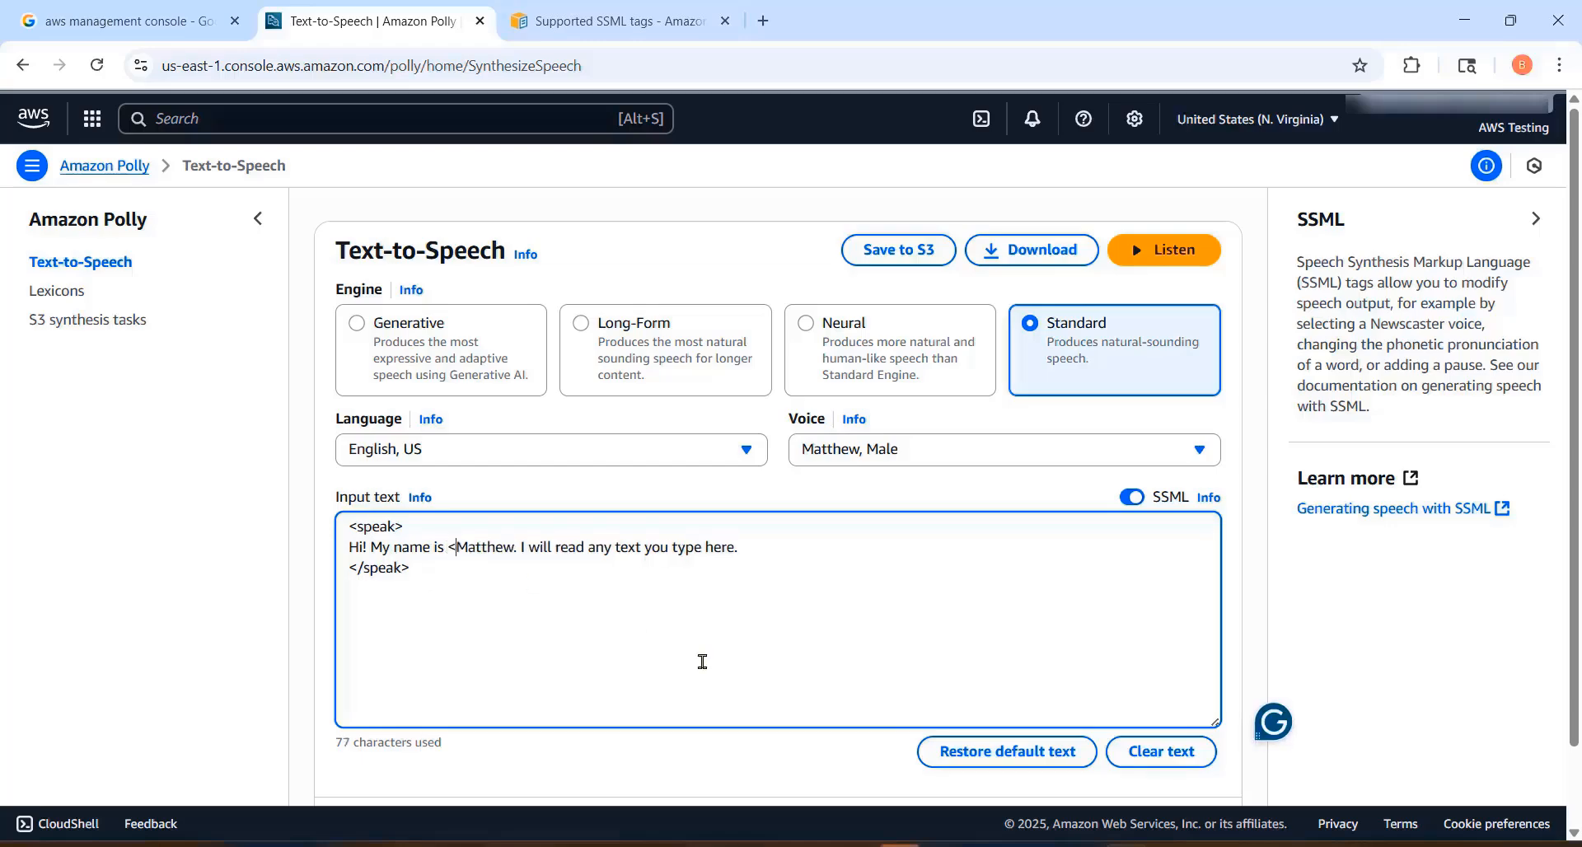
{"action": "type", "text": "reak/"}
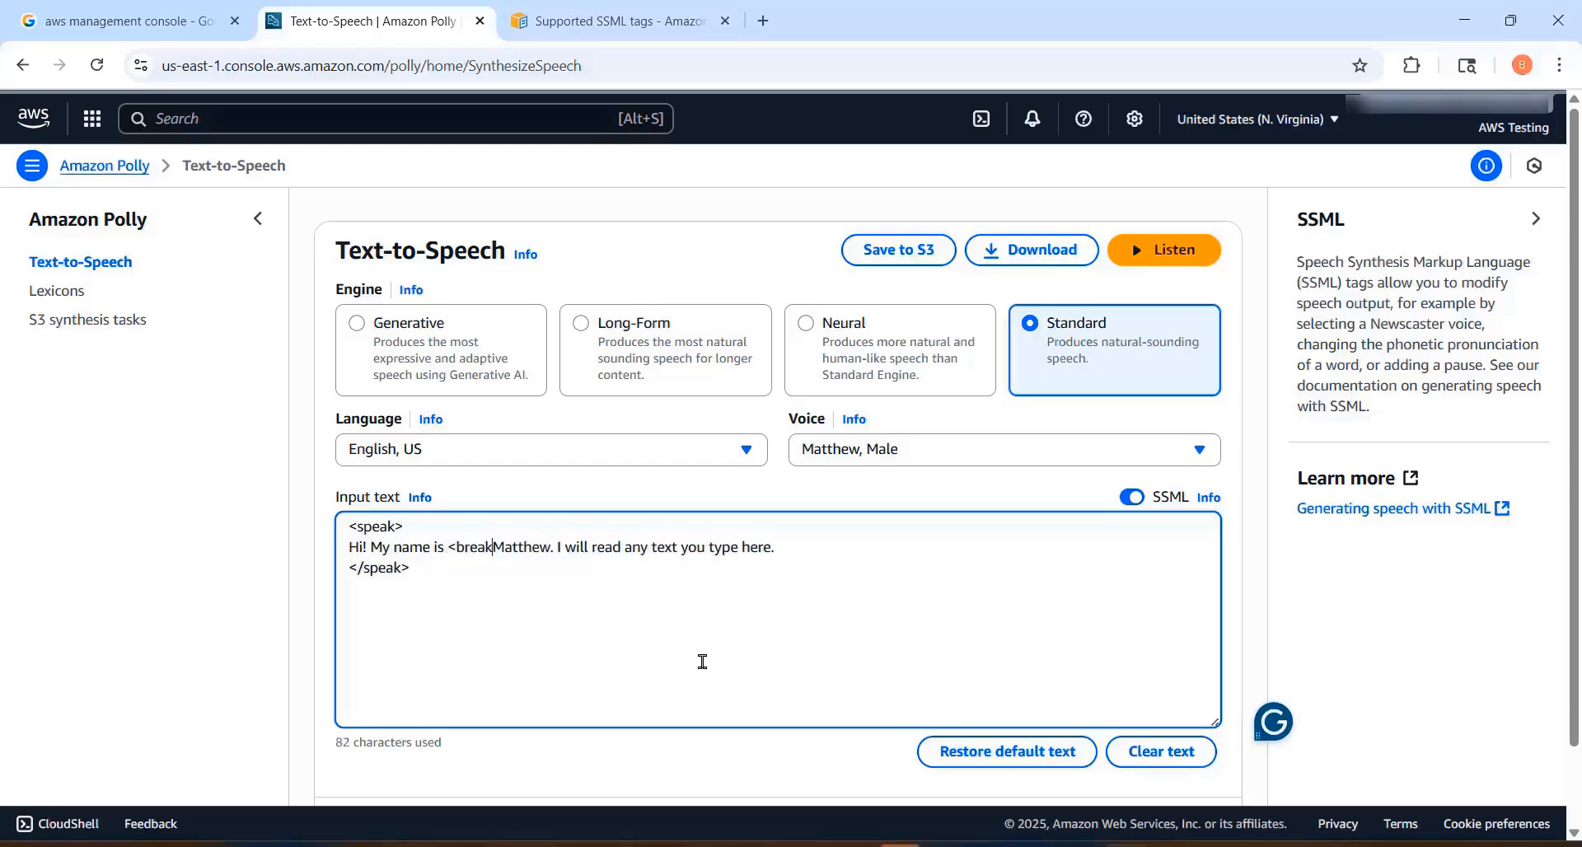
{"action": "type", "text": ">"}
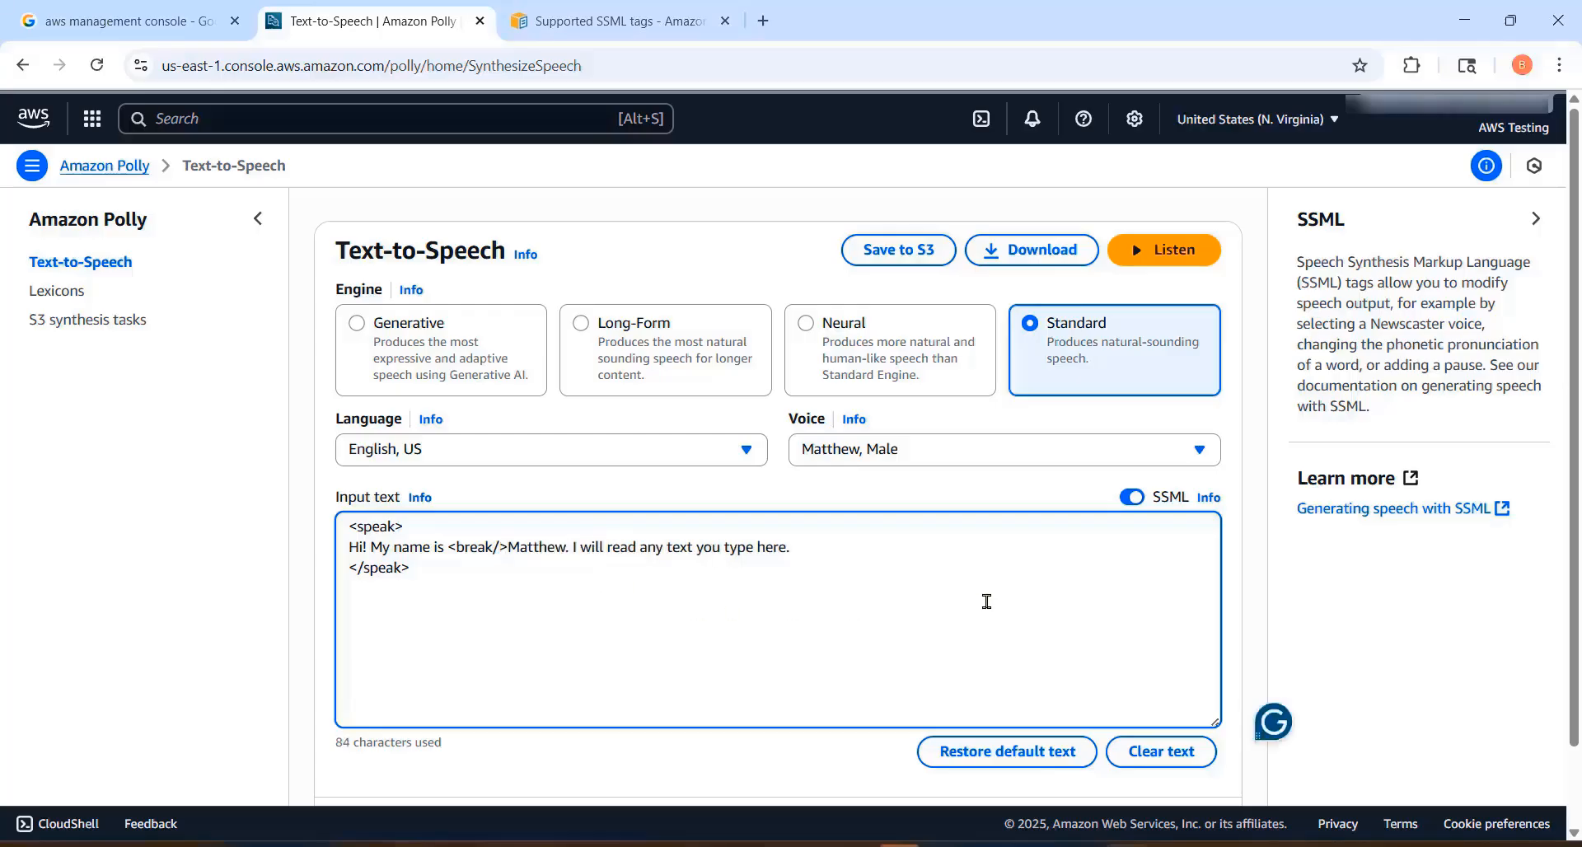
{"action": "left_click", "coordinate": [1159, 248]}
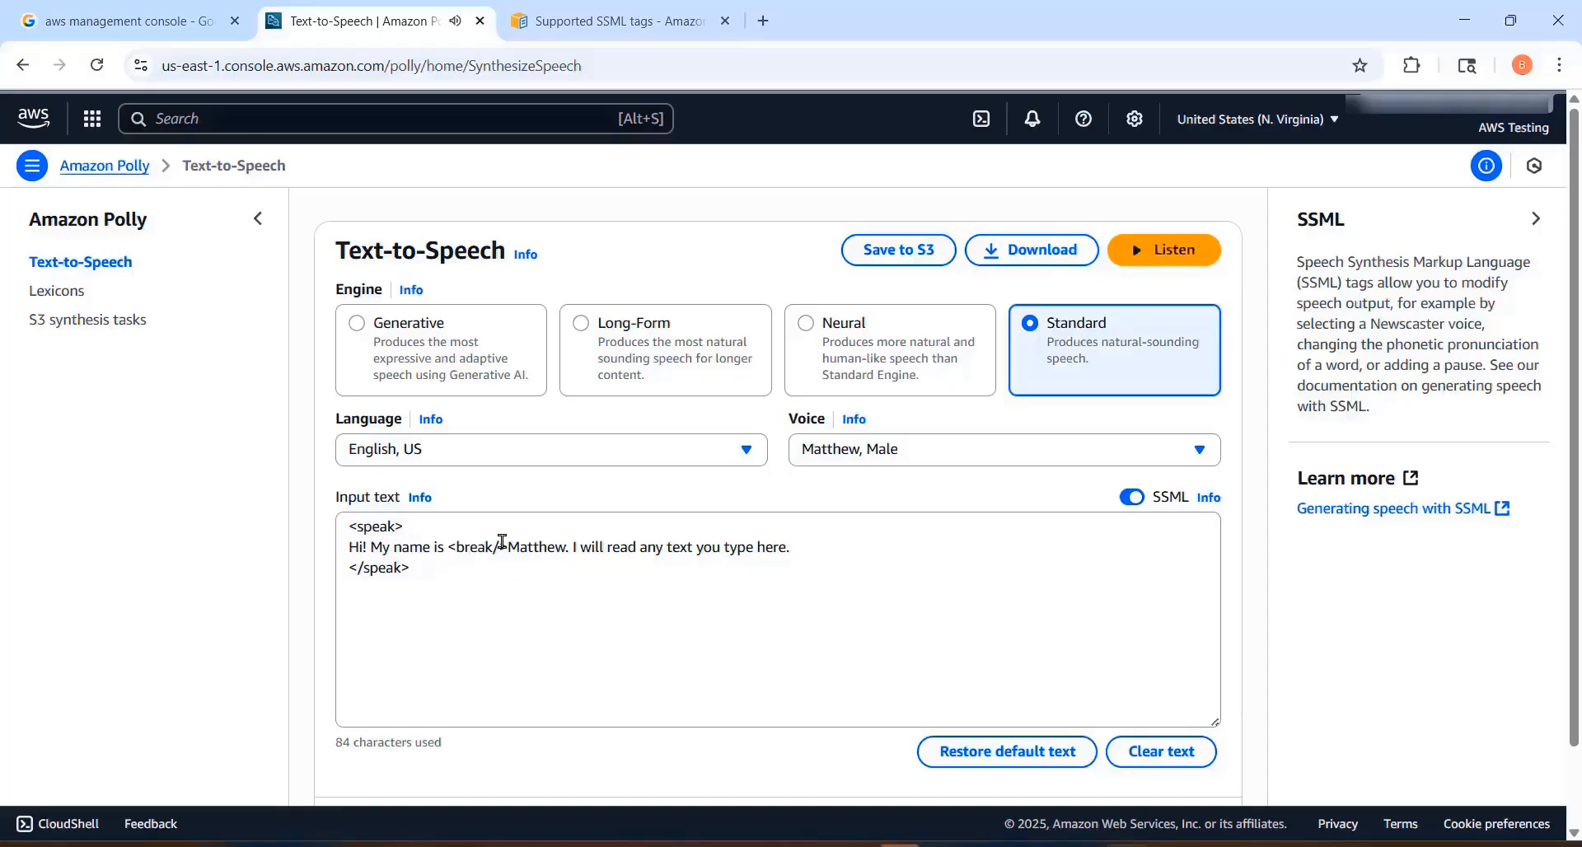
Step: Move the <break/> tag to between "any text" and "you type here" and listen to the speech
{"action": "left_click_drag", "start_coordinate": [507, 546], "coordinate": [448, 546]}
{"action": "key", "text": "ctrl+c"}
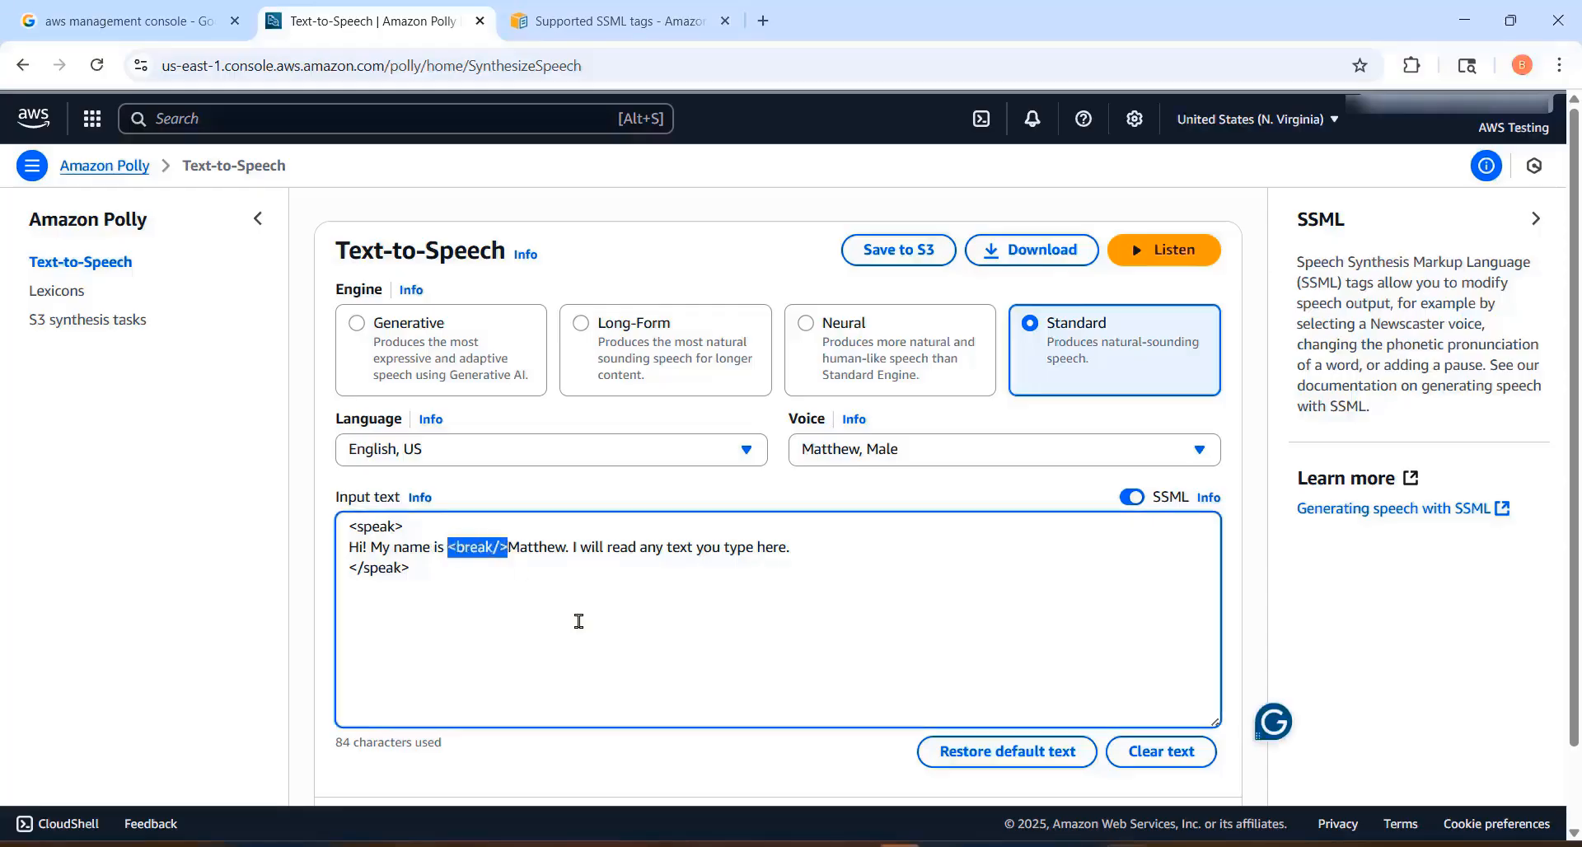
{"action": "key", "text": "BackSpace"}
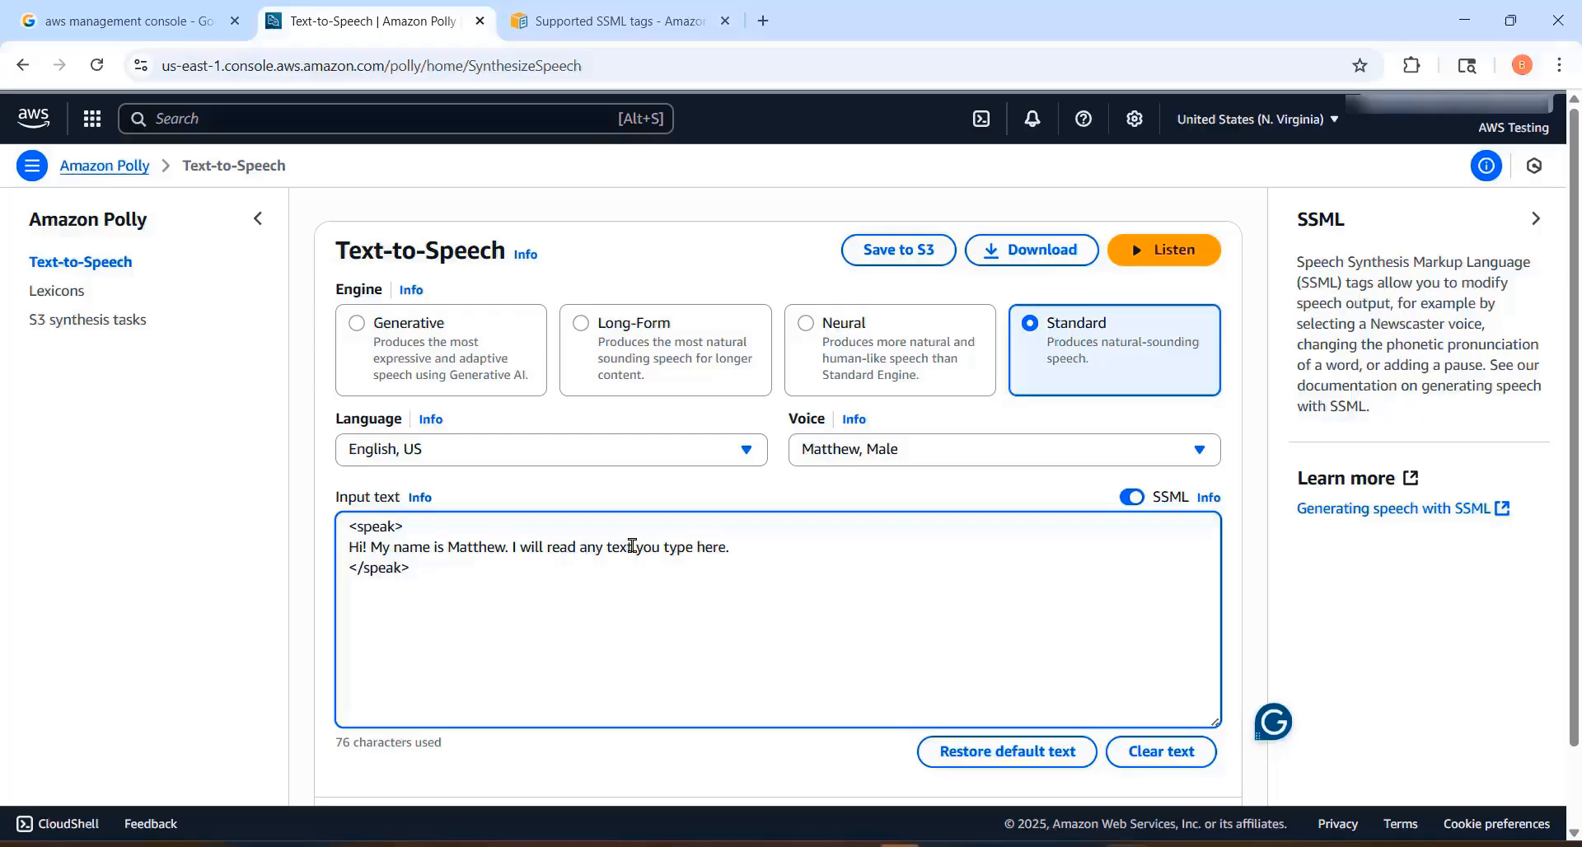
{"action": "key", "text": "ctrl+v"}
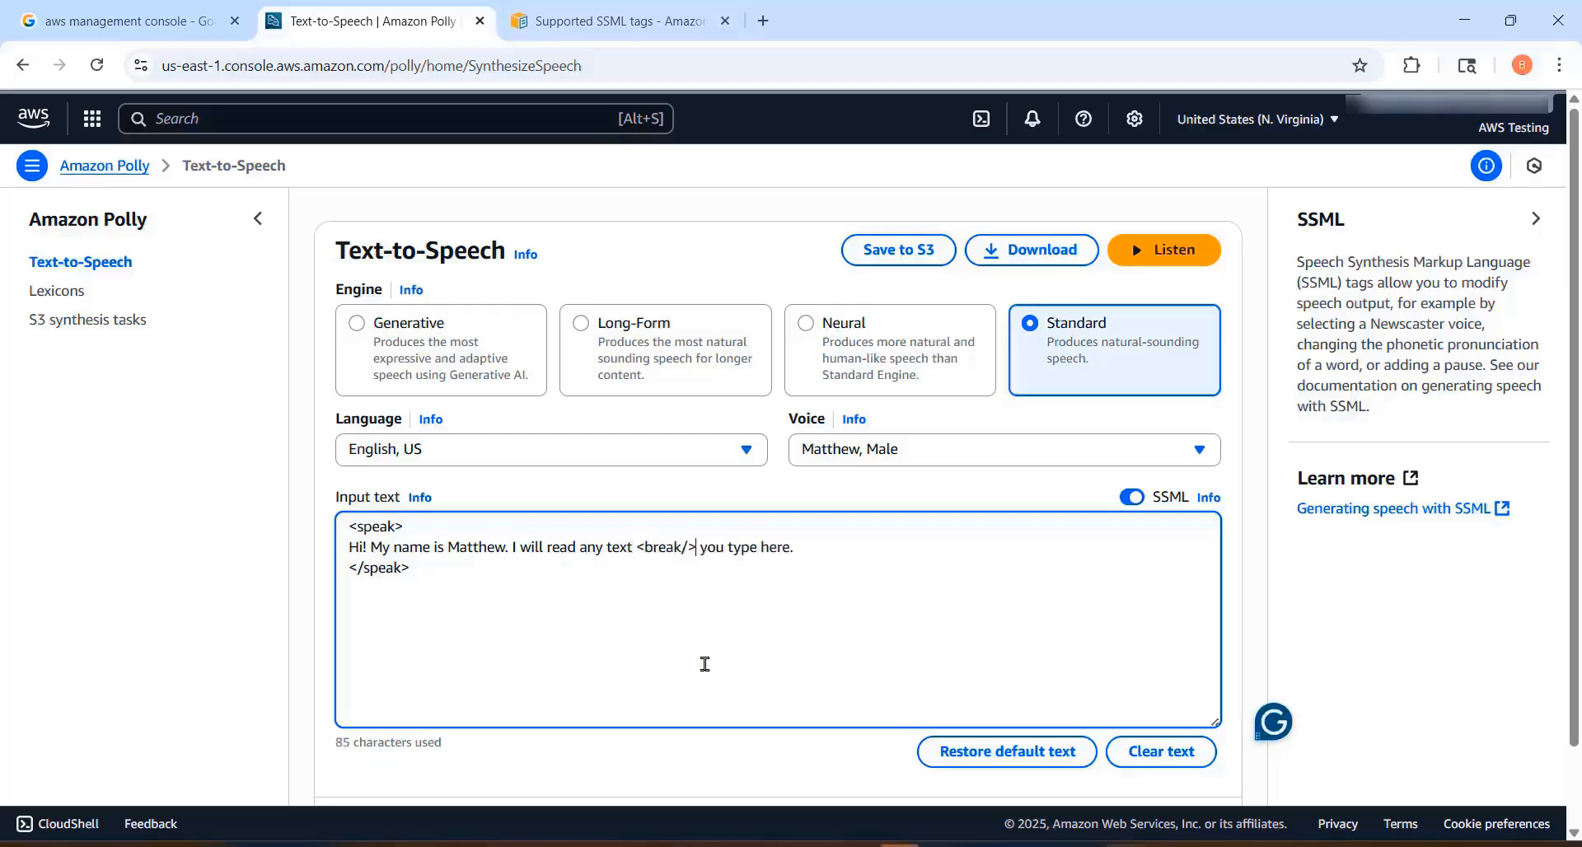
{"action": "left_click", "coordinate": [1162, 253]}
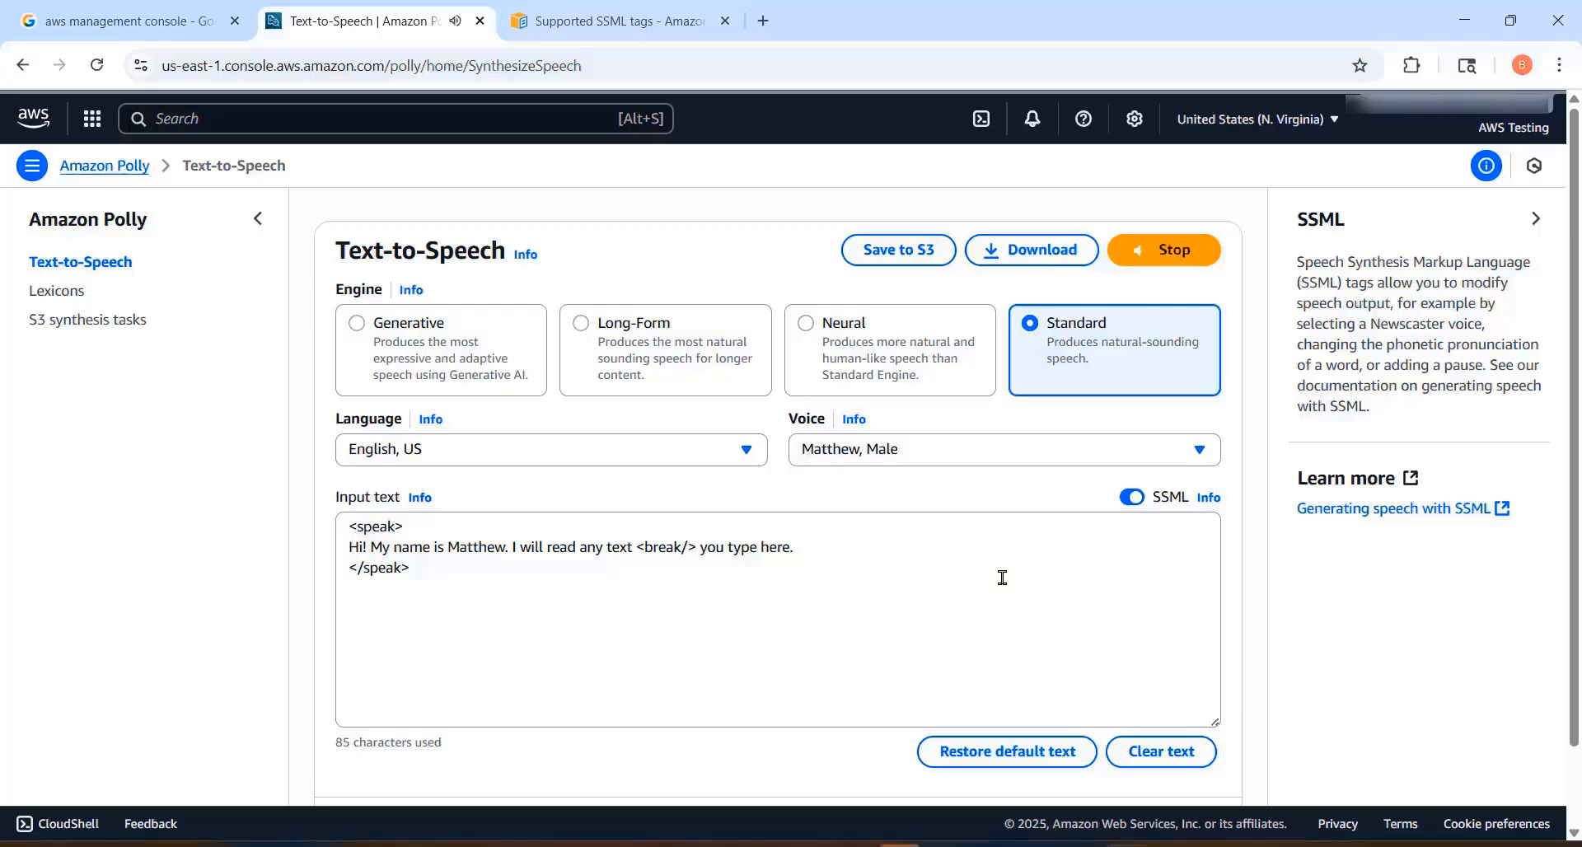
Step: Replace the sentence inside the speak tags with "There are seven days in a week. These seven days are like the seven colors of a rainbow."
{"action": "left_click_drag", "start_coordinate": [349, 545], "coordinate": [693, 543]}
{"action": "left_click", "coordinate": [671, 540]}
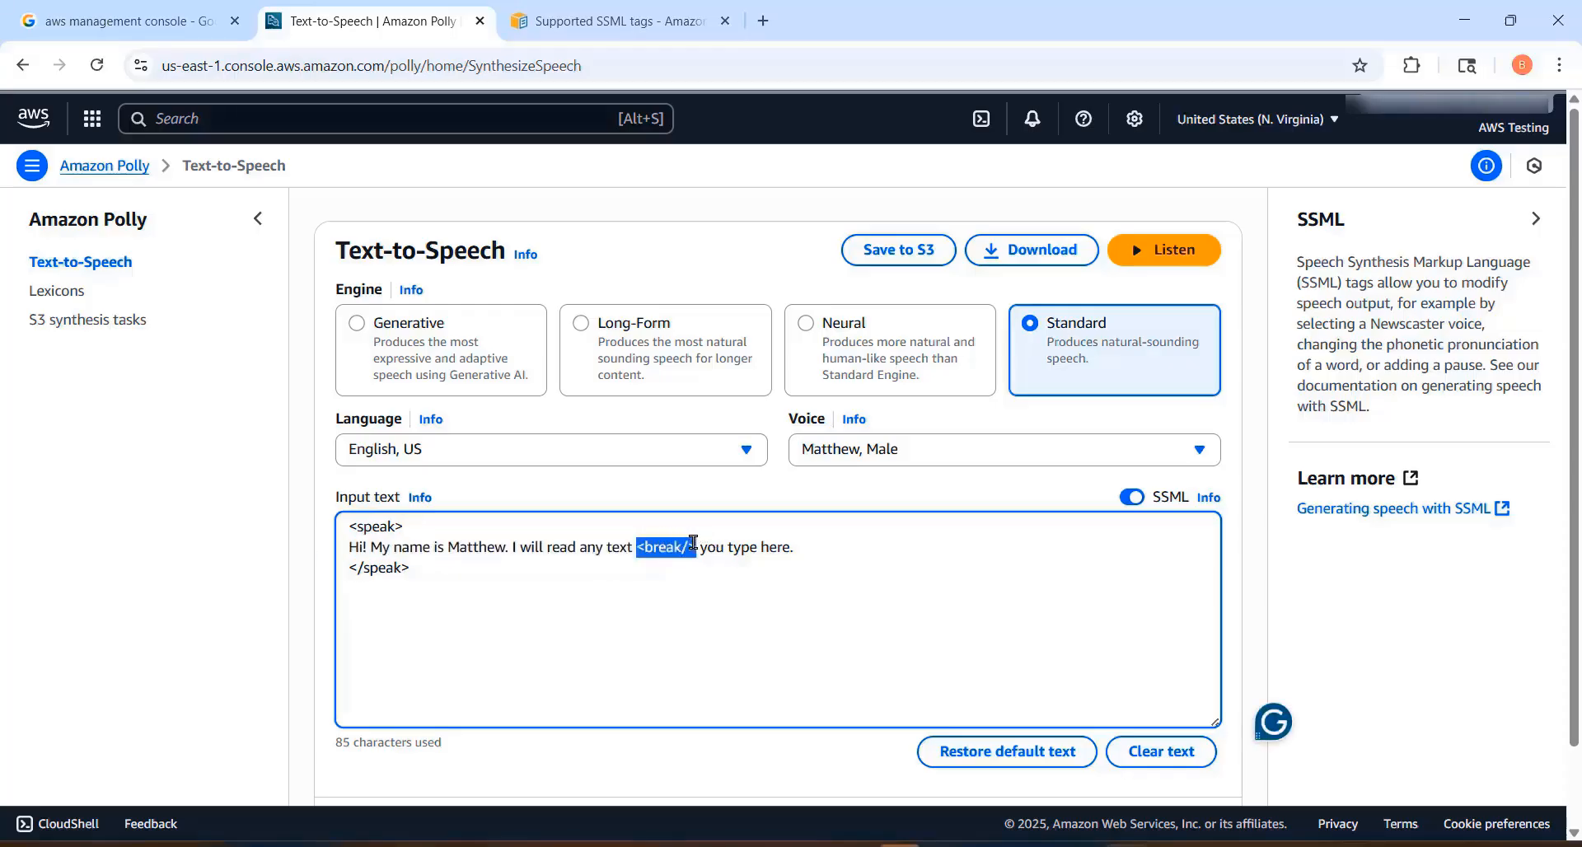
{"action": "left_click", "coordinate": [865, 640]}
{"action": "type", "text": "There are seven days in a week. These seven days are like the seven colors of a rainbow."}
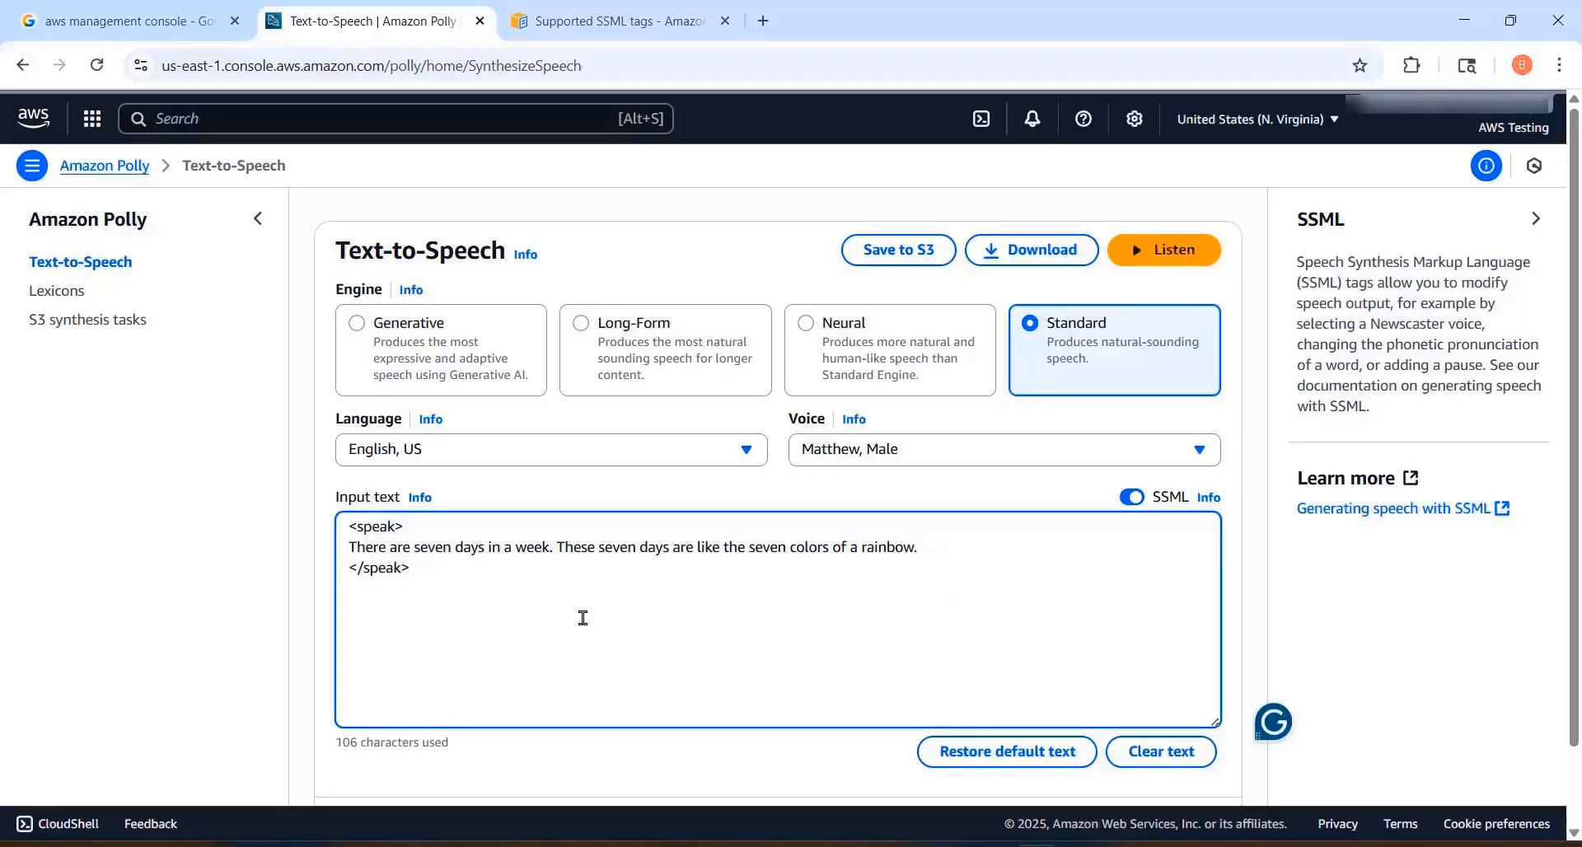
Step: Insert <break time = "3s"/> after "There are seven days in a week." and listen to the speech
{"action": "left_click", "coordinate": [557, 549]}
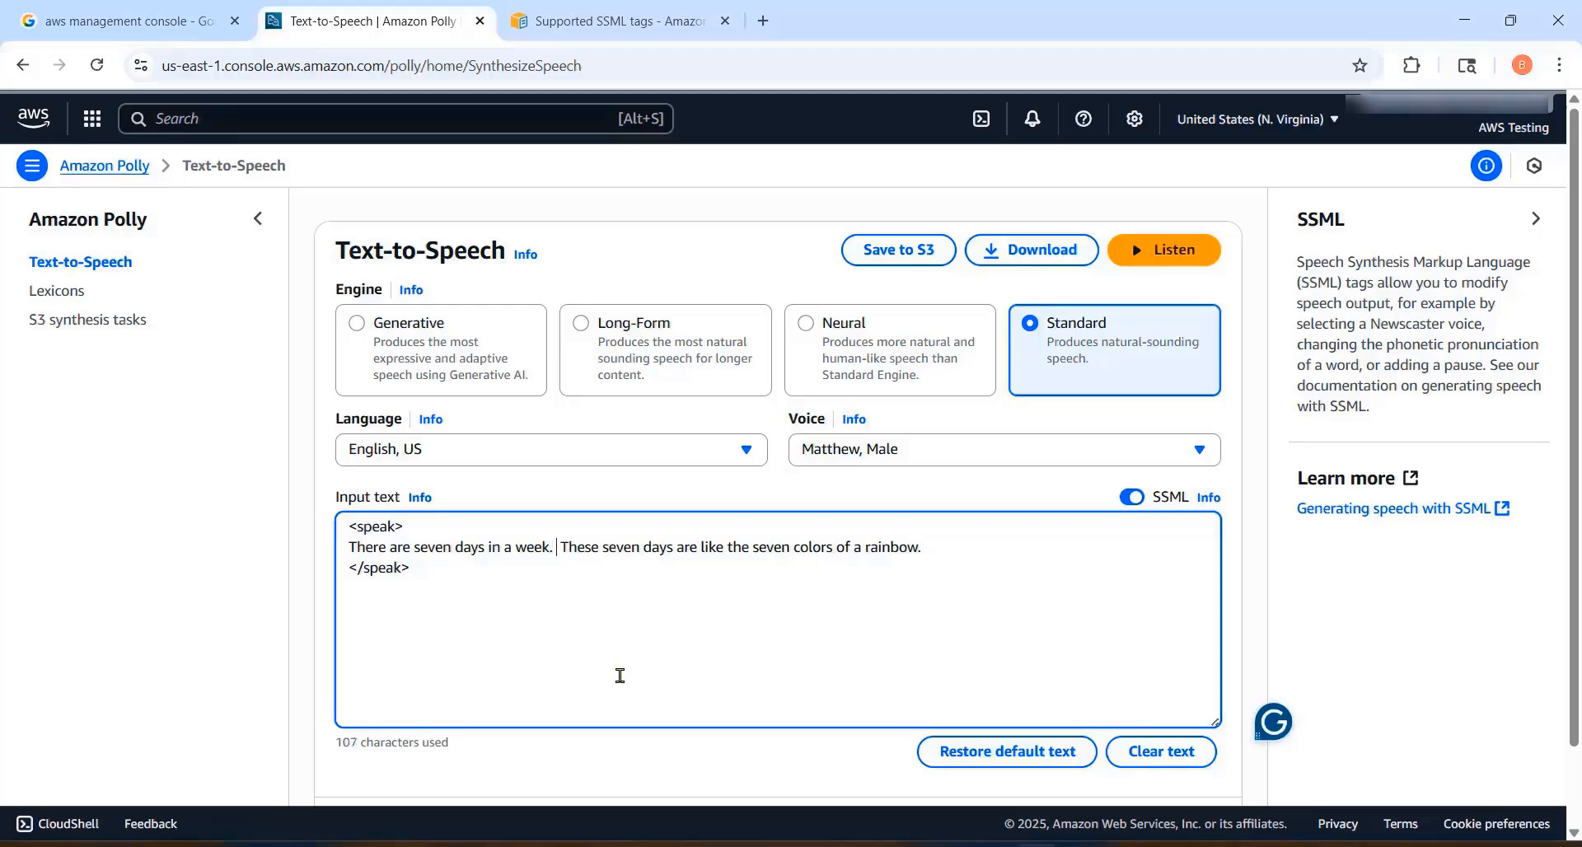
{"action": "type", "text": "<break time = \"3s\"/>"}
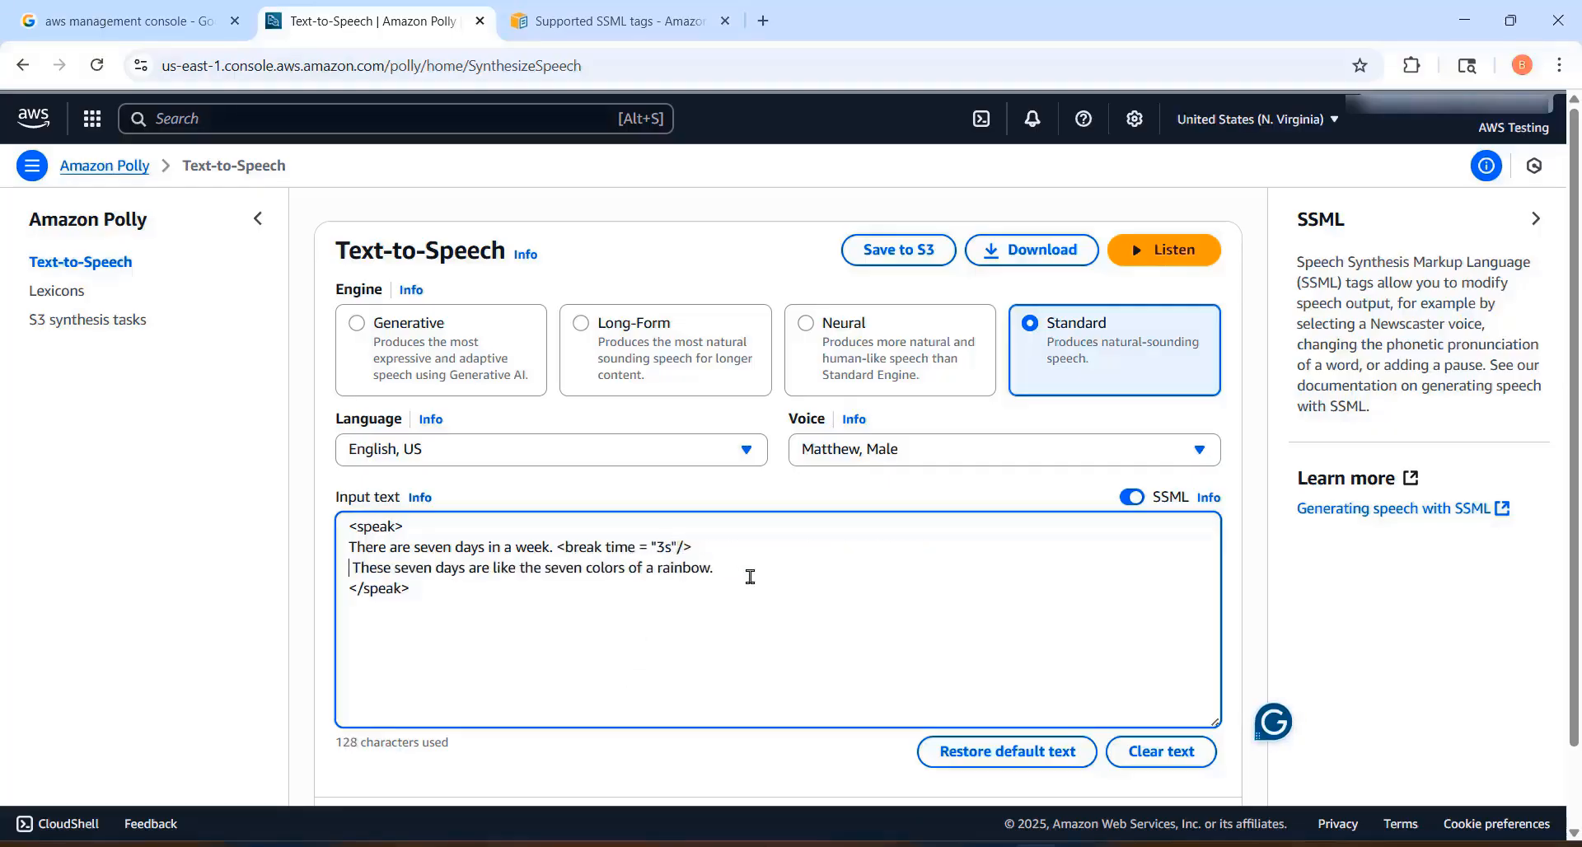
{"action": "double_click", "coordinate": [674, 545]}
{"action": "left_click", "coordinate": [699, 627]}
{"action": "left_click", "coordinate": [1157, 251]}
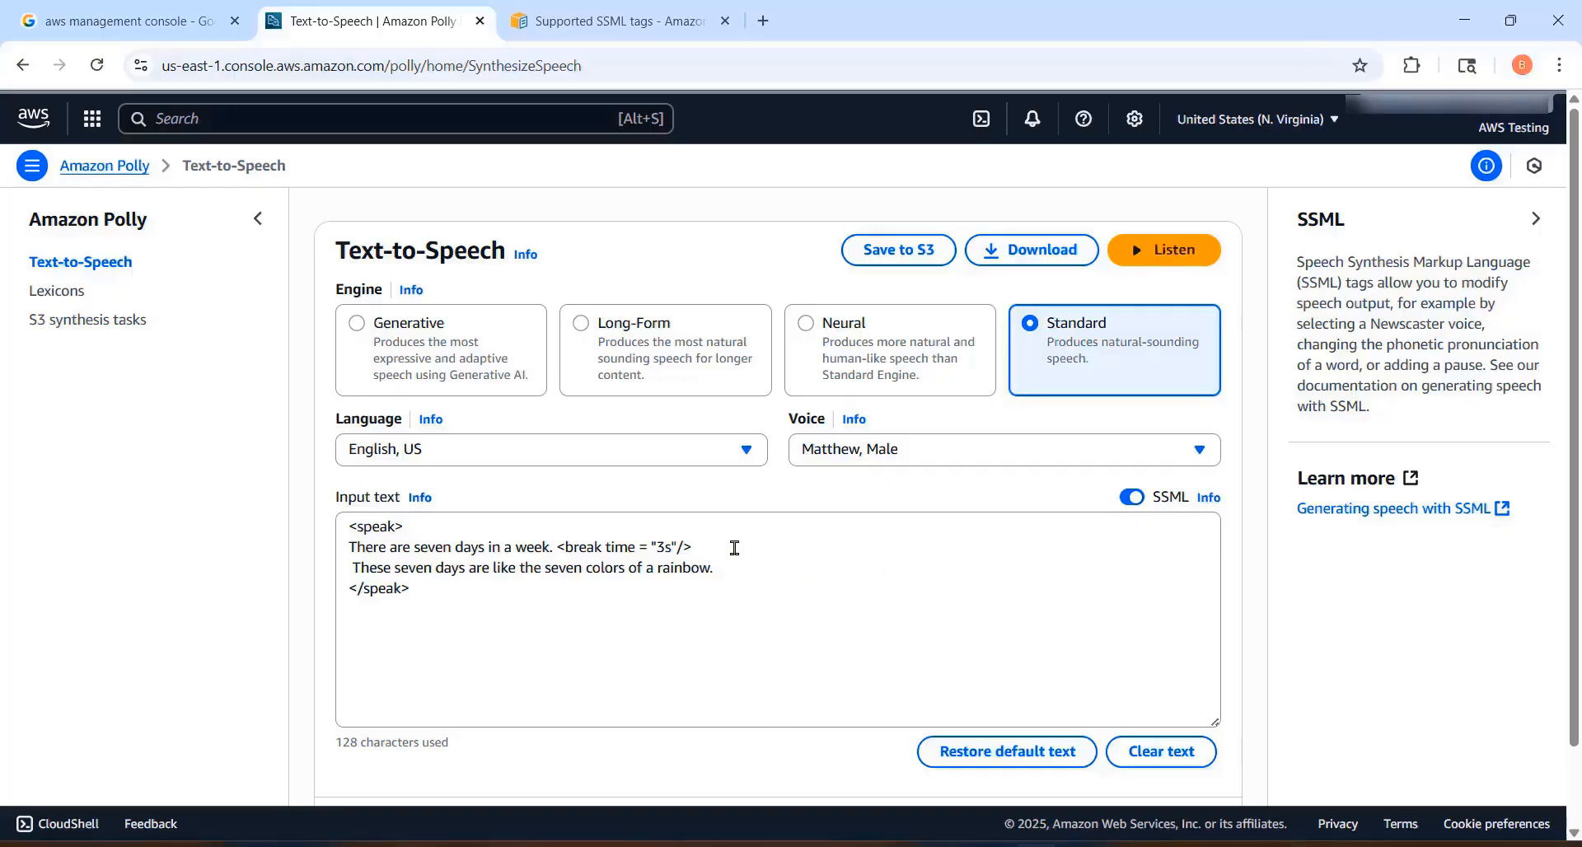
Step: Set the break time to 1s and listen to the speech
{"action": "left_click", "coordinate": [664, 546]}
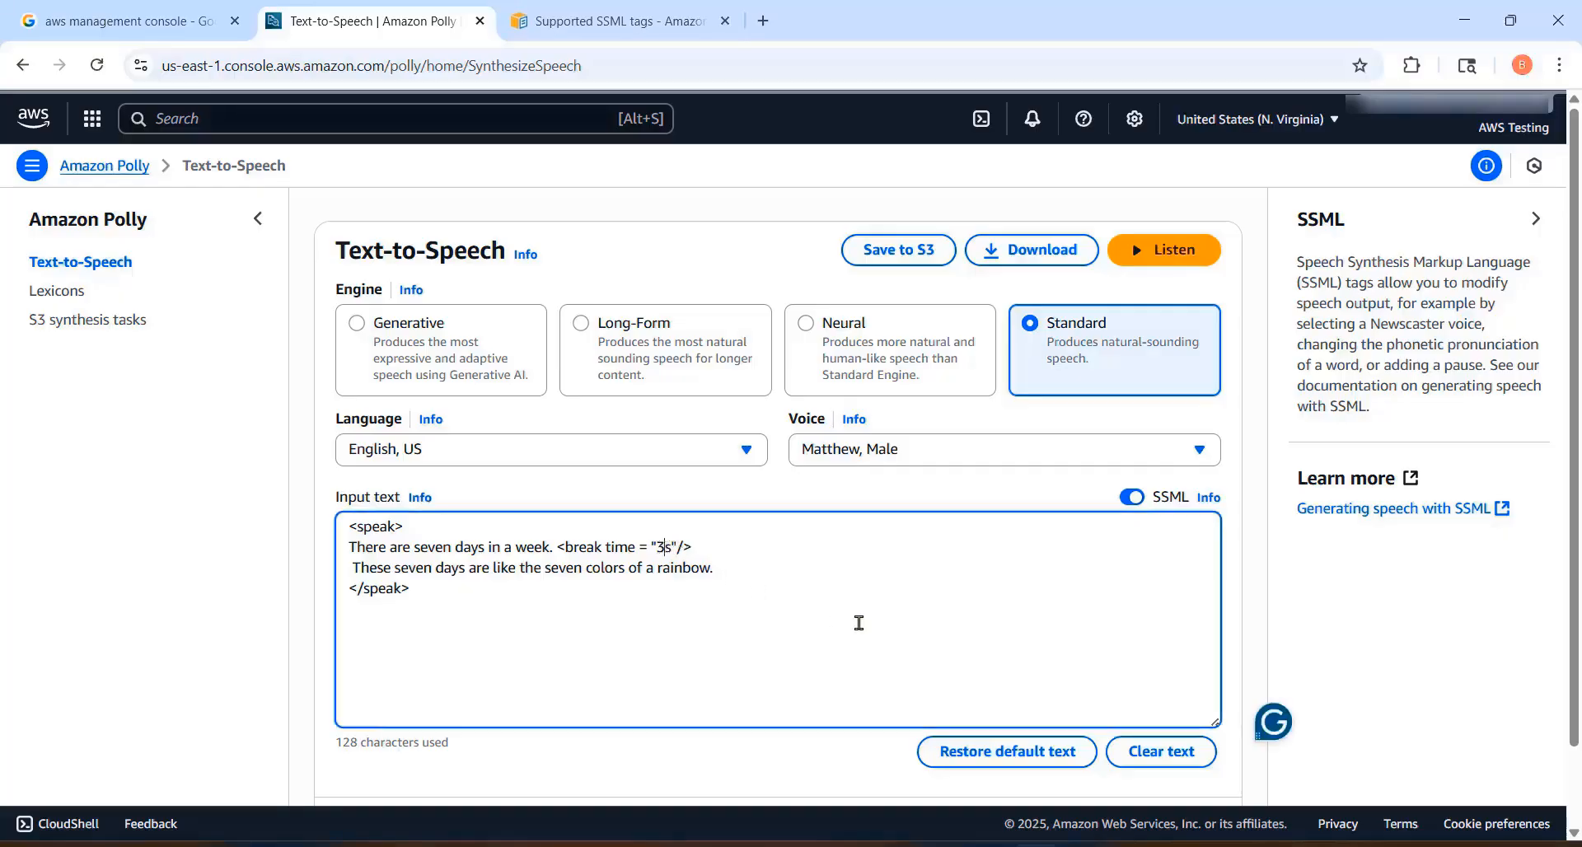
{"action": "key", "text": "BackSpace"}
{"action": "type", "text": "1"}
{"action": "left_click", "coordinate": [1165, 252]}
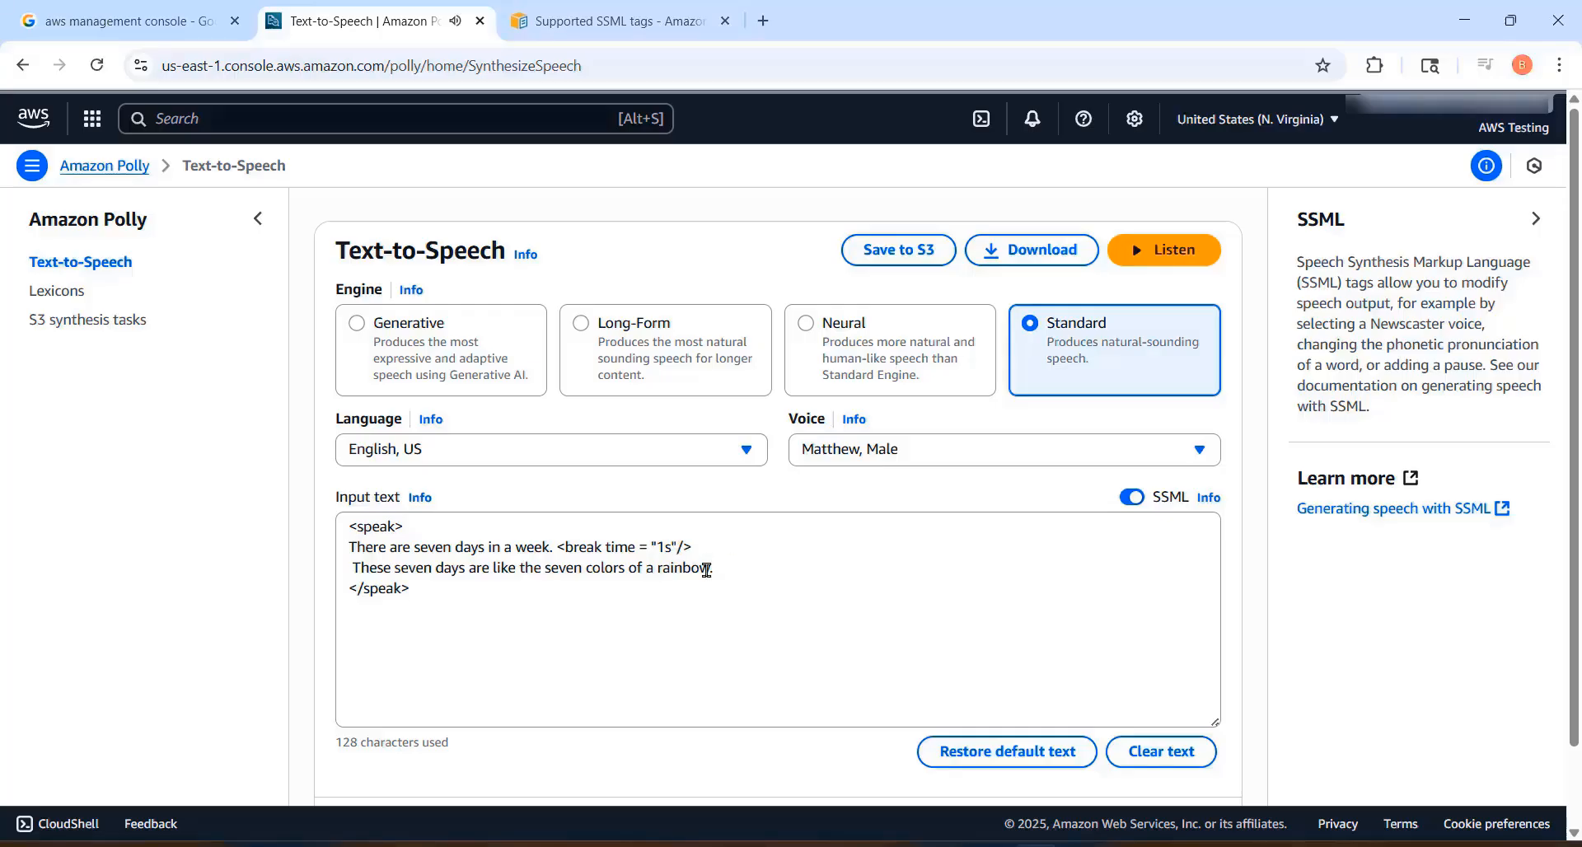
Step: Set the break time to 500ms and listen to the speech
{"action": "double_click", "coordinate": [664, 547]}
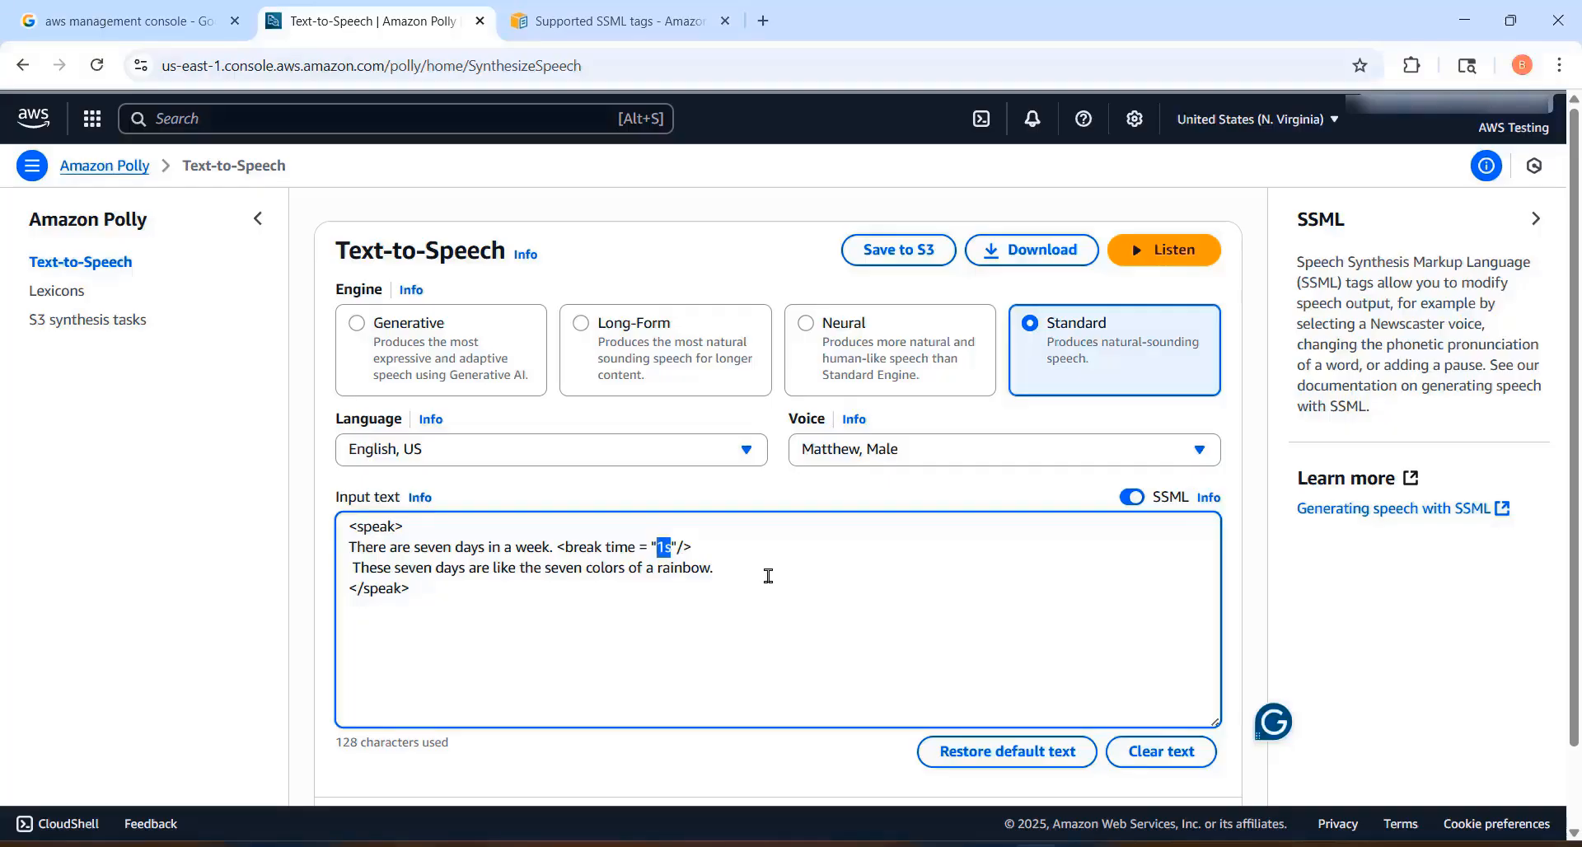
{"action": "type", "text": "500ms"}
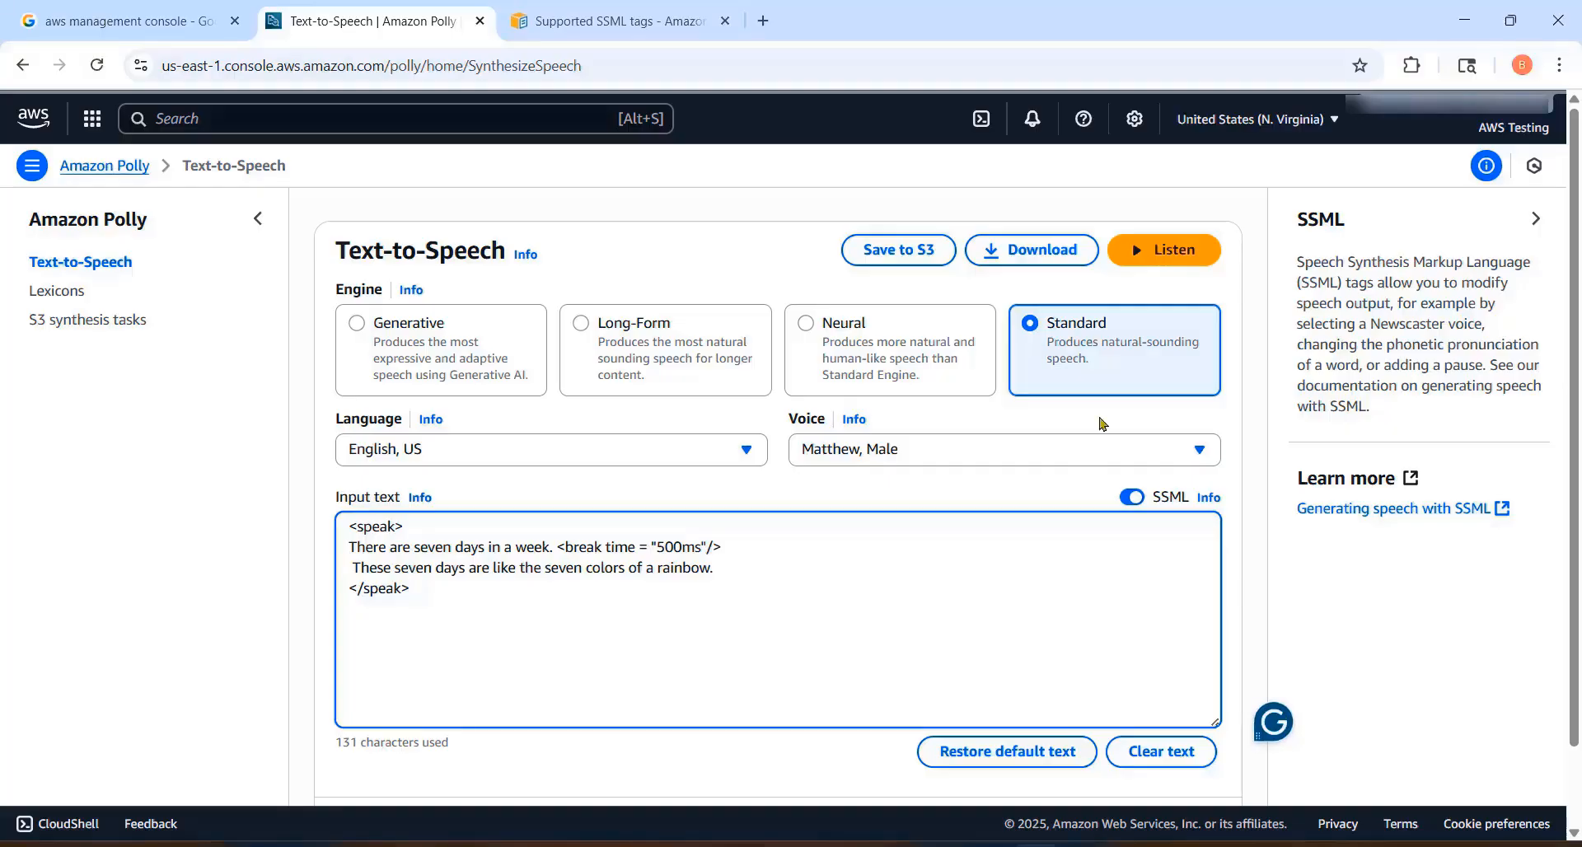
{"action": "left_click", "coordinate": [1166, 257]}
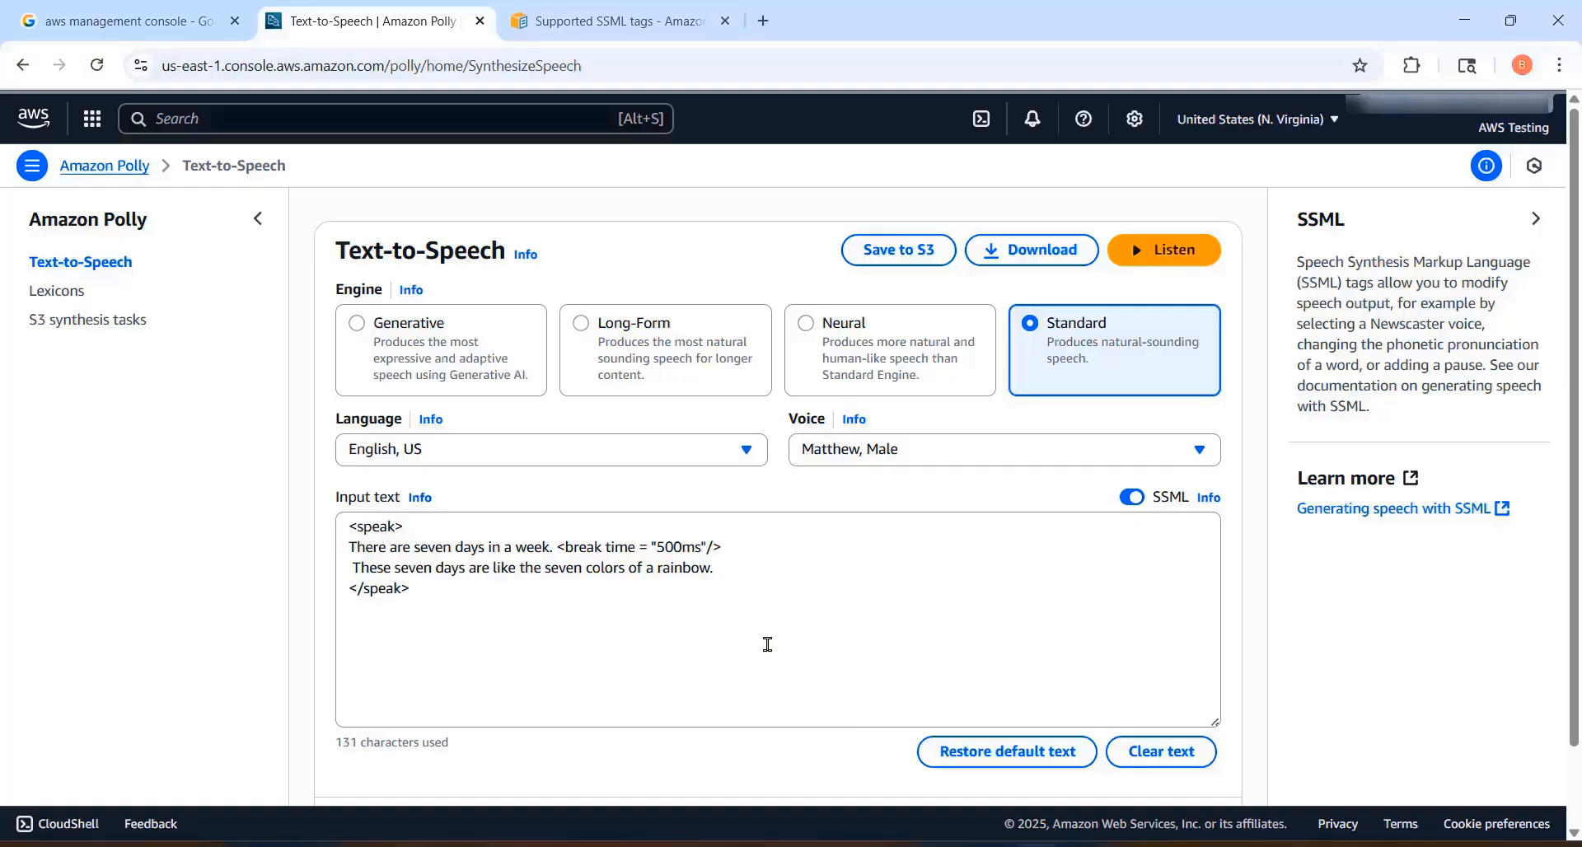
Step: Replace the break tag with <prosody rate="50%"> and close it with </prosody> after the "colors of a rainbow" sentence
{"action": "left_click_drag", "start_coordinate": [734, 546], "coordinate": [556, 546]}
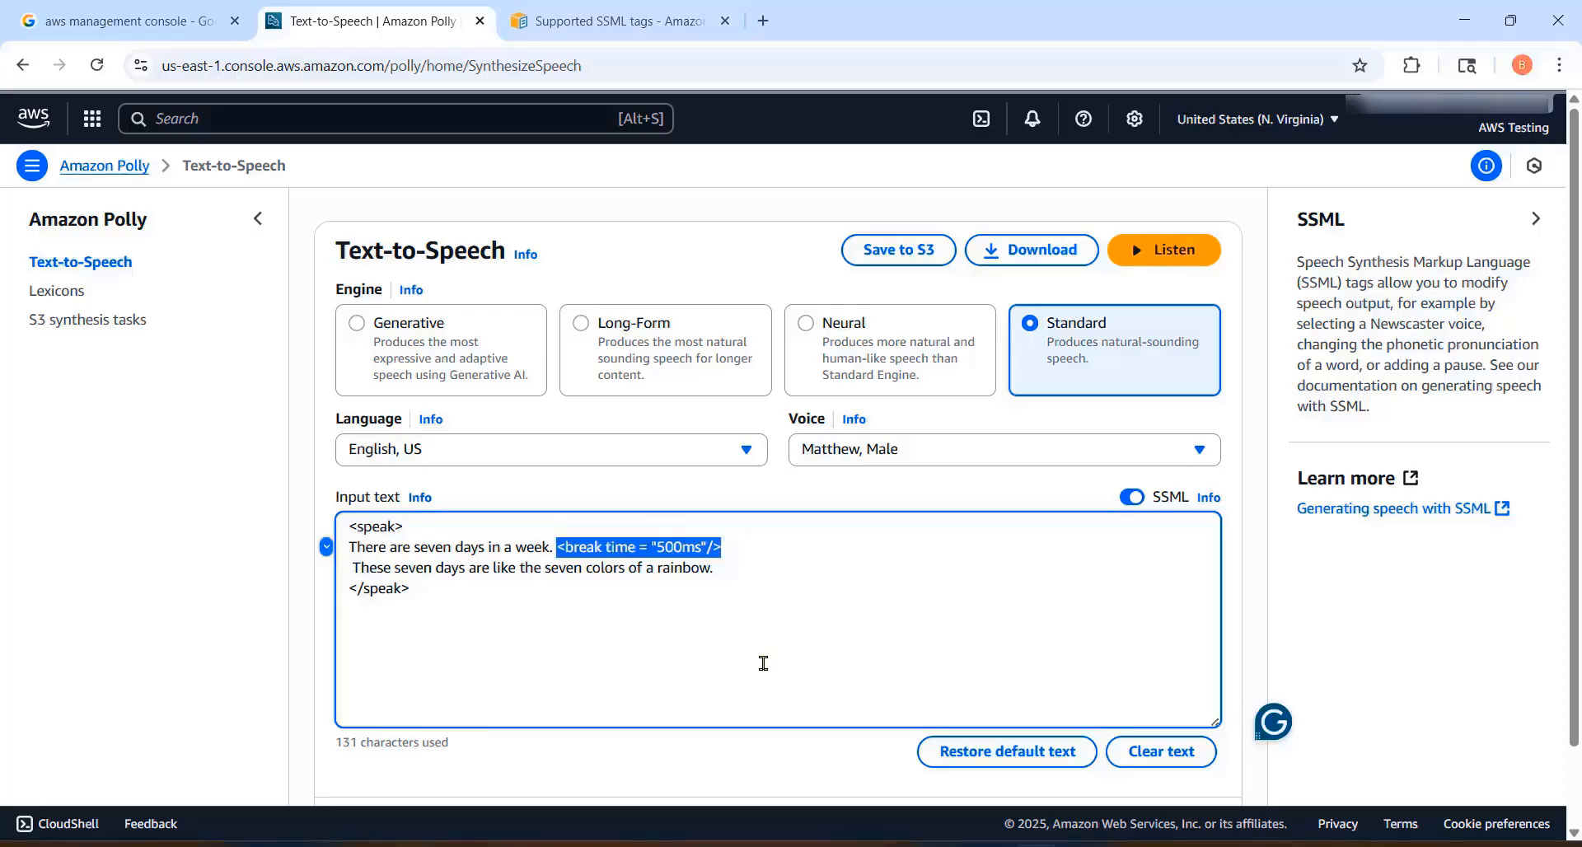
{"action": "type", "text": "<prosody rate=\"50%\">"}
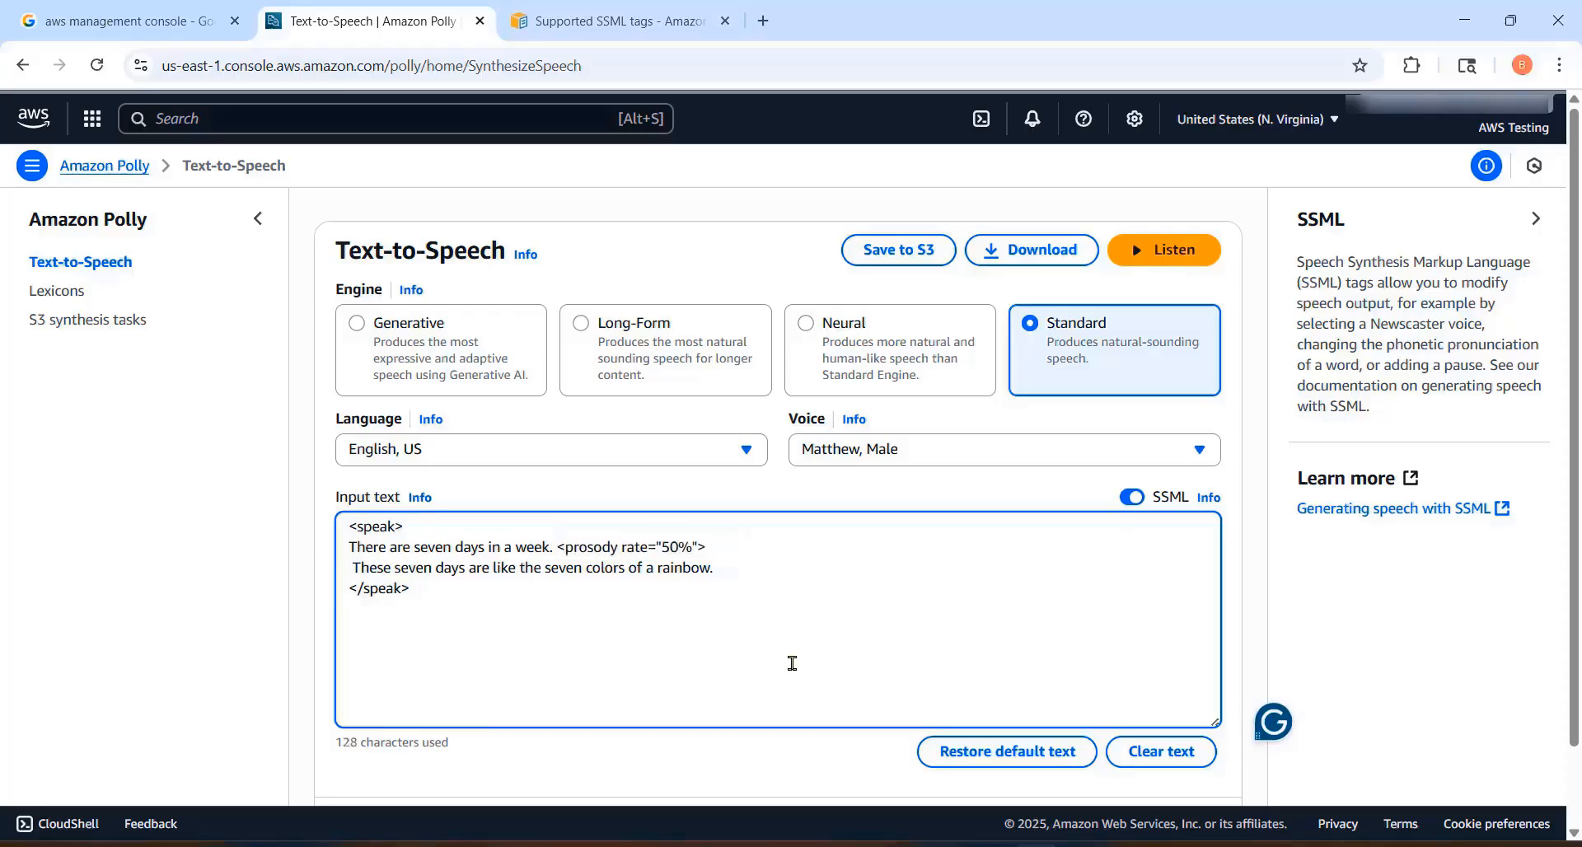
{"action": "left_click", "coordinate": [739, 568]}
{"action": "type", "text": "<prosody rate=\"50%\">"}
{"action": "left_click_drag", "start_coordinate": [783, 569], "coordinate": [858, 569]}
{"action": "key", "text": "BackSpace"}
{"action": "key", "text": "BackSpace"}
{"action": "type", "text": "/"}
Step: Change the prosody rate to 100%, return it to 50%, and listen to the speech
{"action": "left_click_drag", "start_coordinate": [661, 547], "coordinate": [671, 547]}
{"action": "type", "text": "10"}
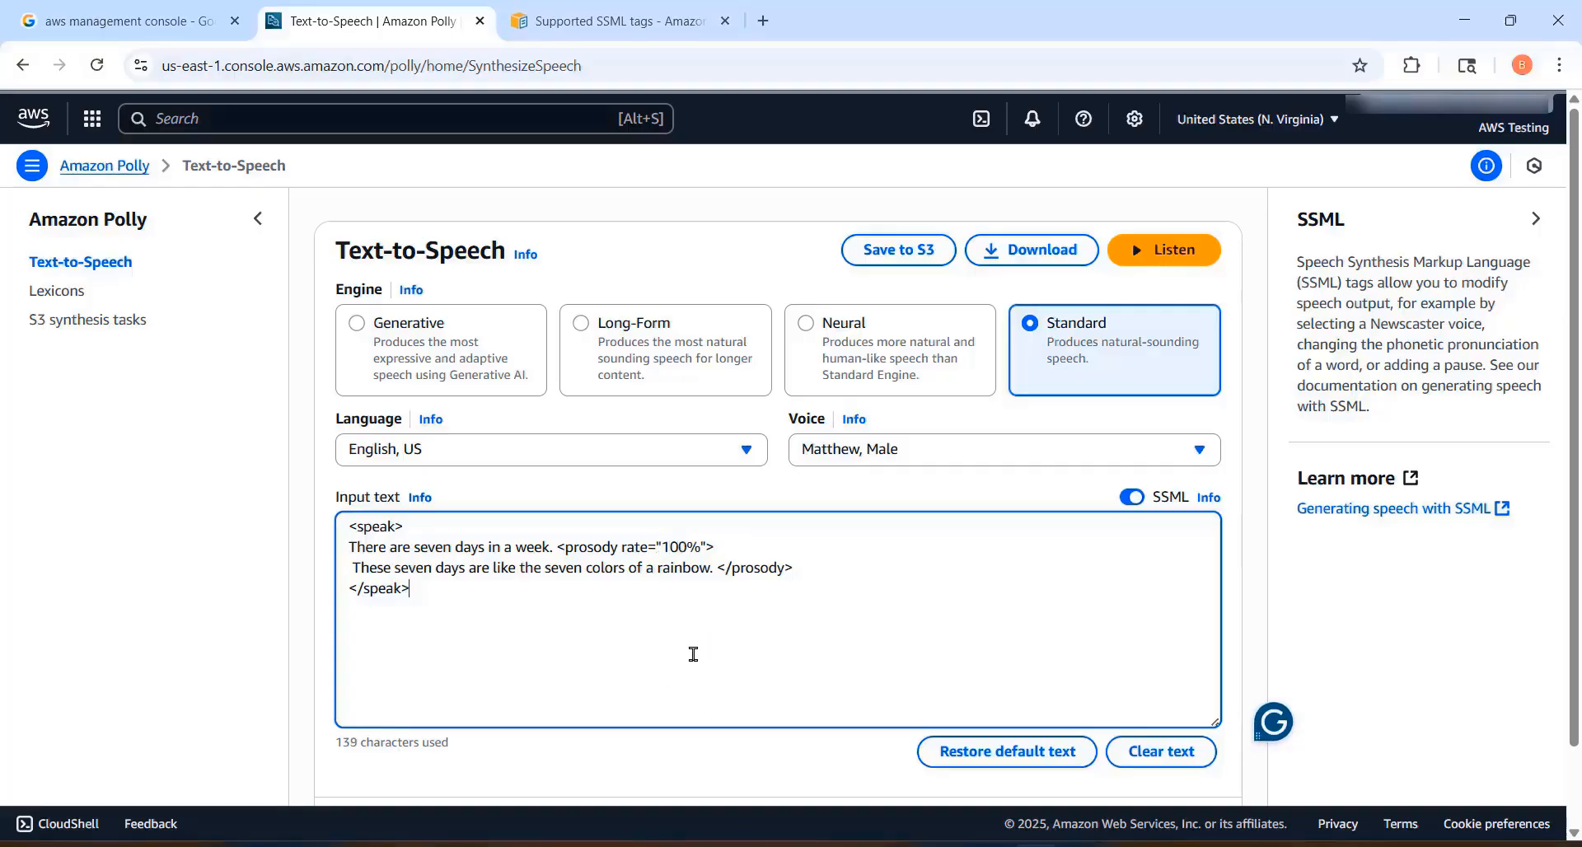
{"action": "left_click_drag", "start_coordinate": [678, 547], "coordinate": [661, 547]}
{"action": "type", "text": "5"}
{"action": "left_click", "coordinate": [1162, 252]}
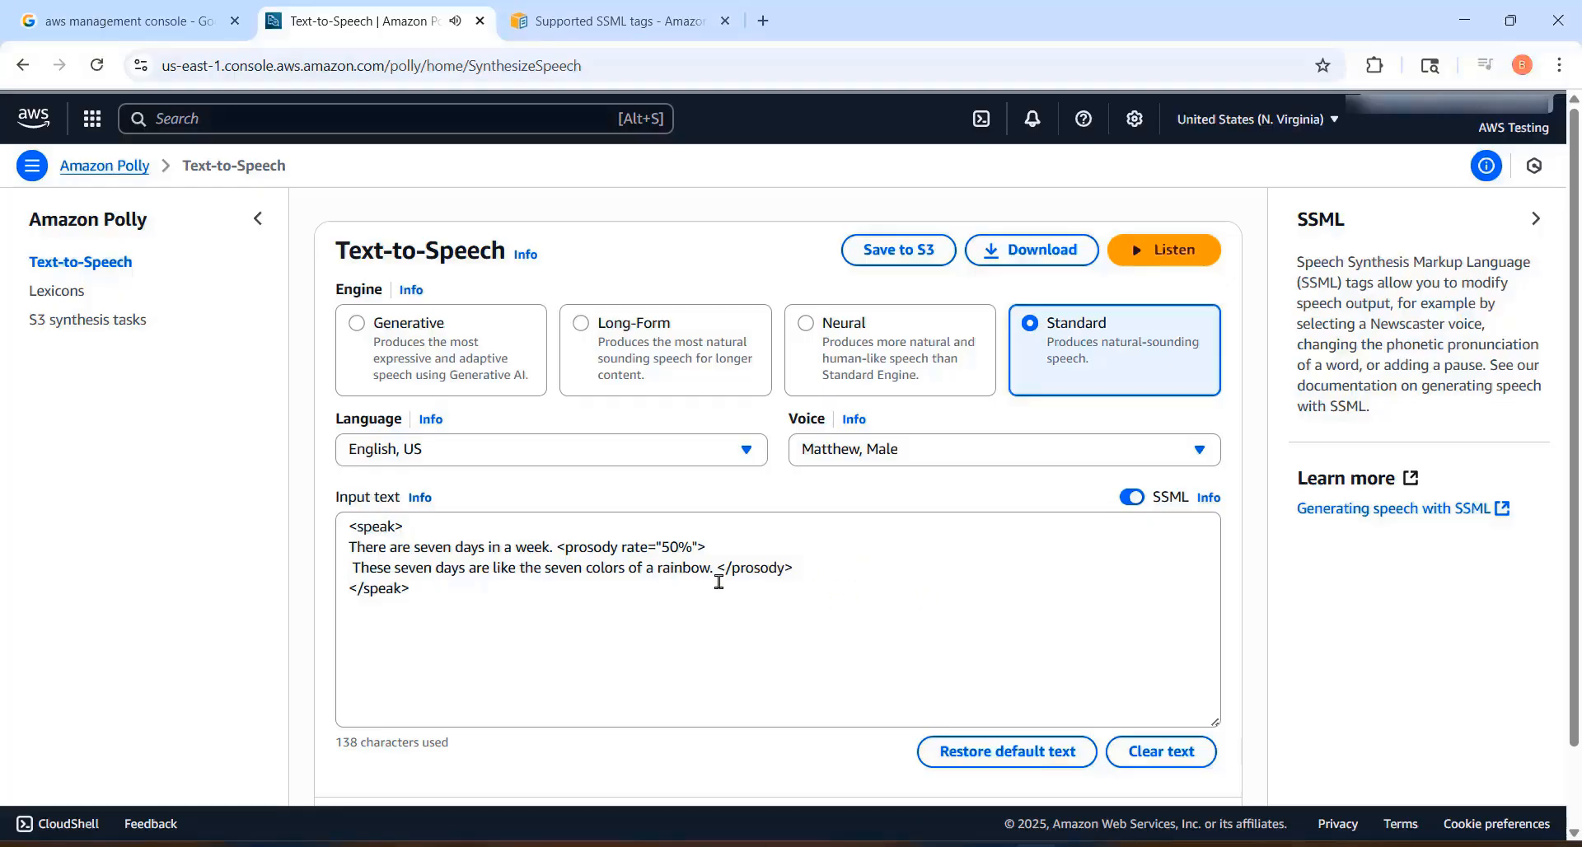
Step: Highlight the sentence inside the prosody tag, set the rate to 100%, and listen to the speech
{"action": "left_click_drag", "start_coordinate": [711, 572], "coordinate": [352, 568]}
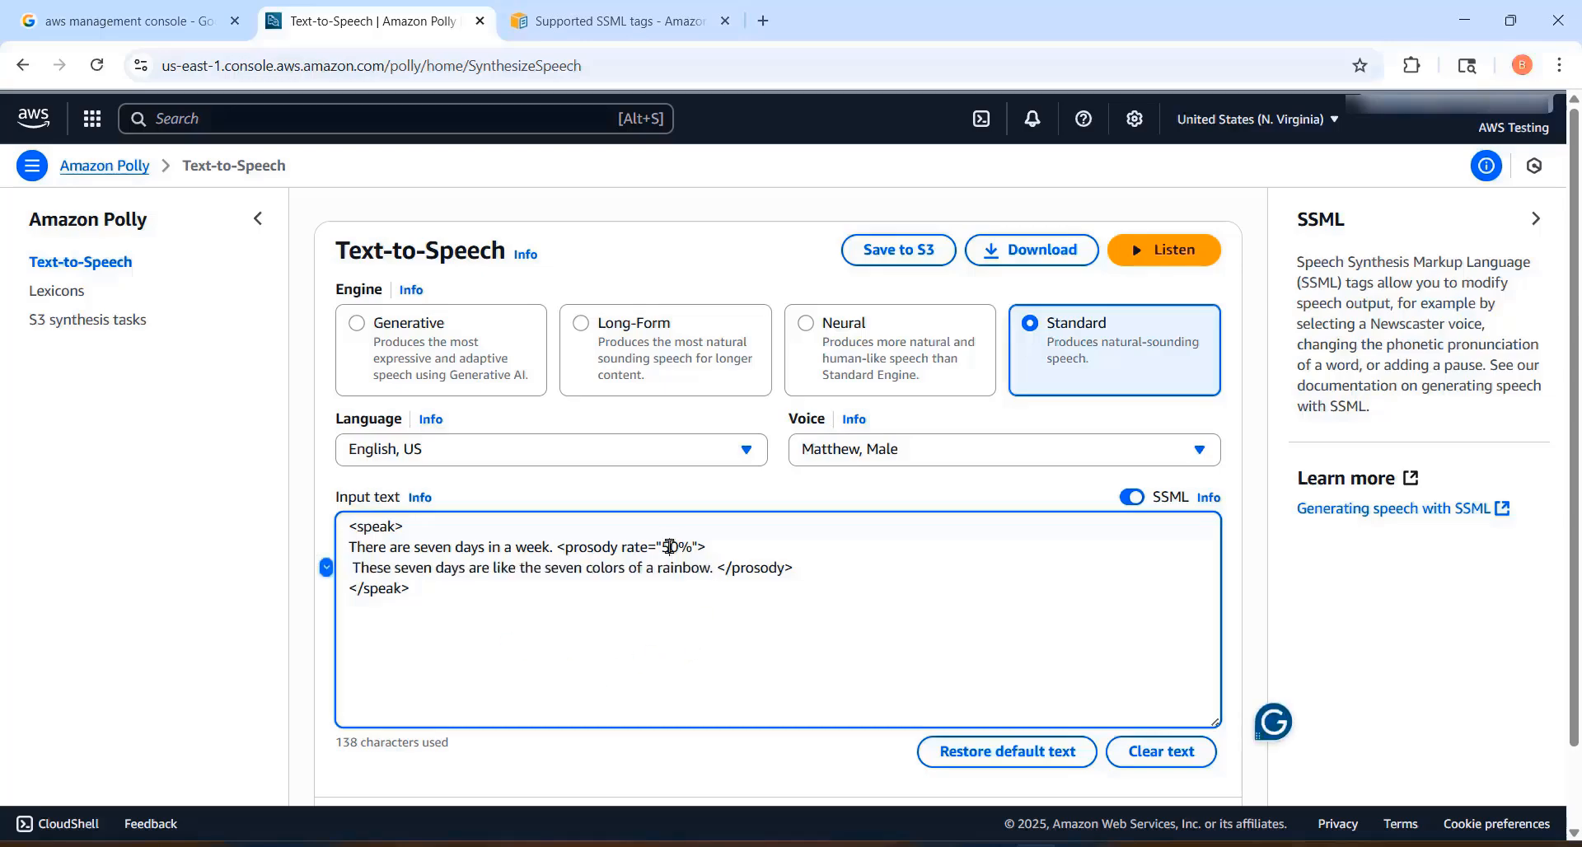
{"action": "left_click_drag", "start_coordinate": [671, 548], "coordinate": [661, 548]}
{"action": "type", "text": "10"}
{"action": "left_click", "coordinate": [1174, 261]}
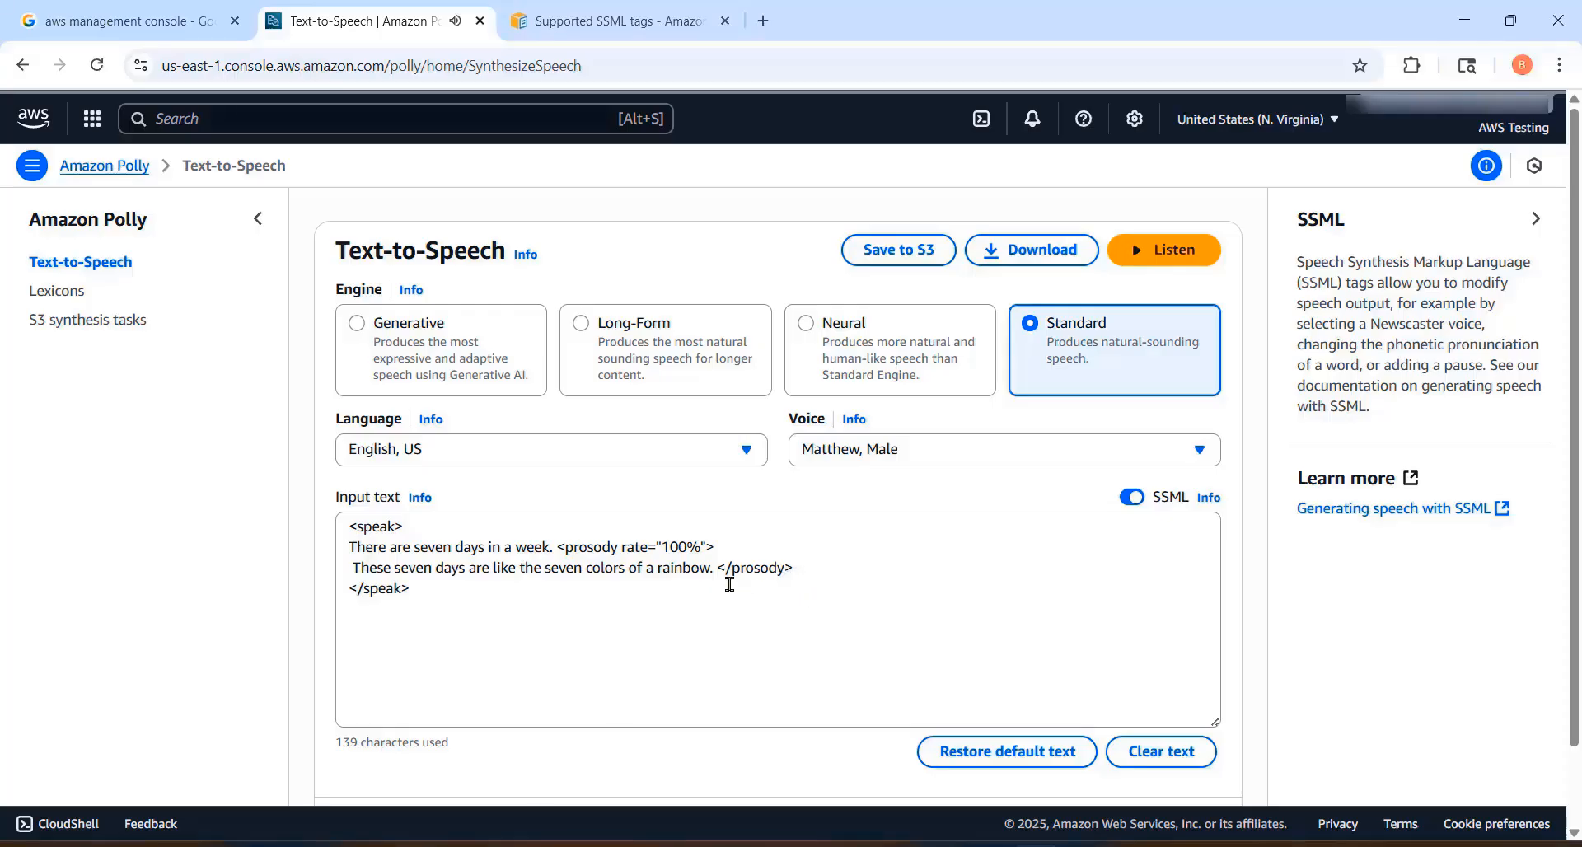
Step: Highlight the prosody sentence again, set its rate to 200%, and listen to the speech
{"action": "left_click_drag", "start_coordinate": [717, 570], "coordinate": [349, 565]}
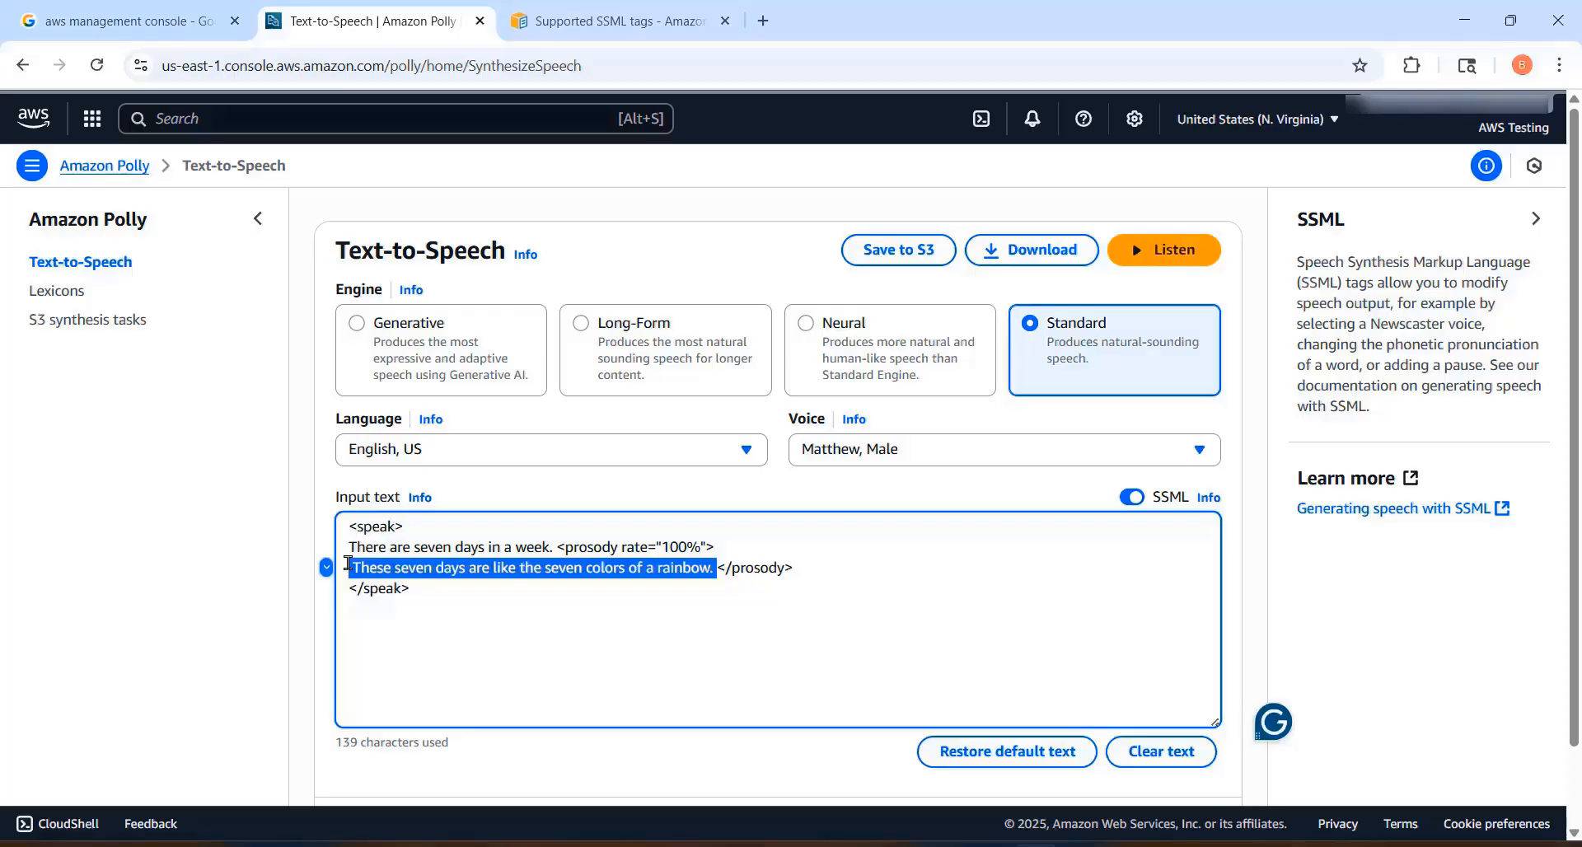
{"action": "left_click", "coordinate": [673, 547]}
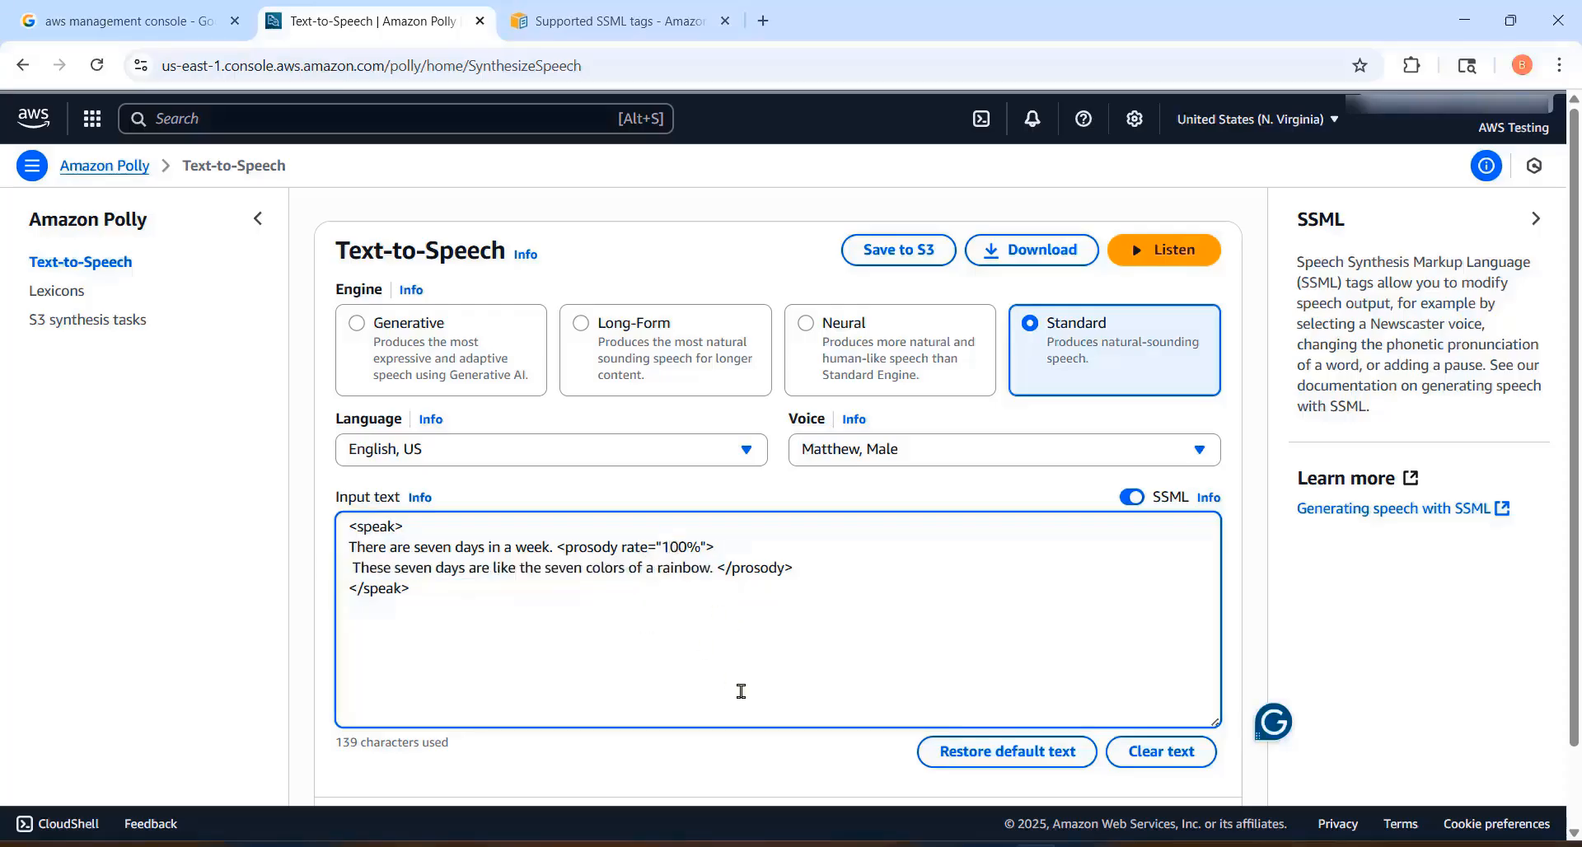
{"action": "key", "text": "BackSpace"}
{"action": "type", "text": "2"}
{"action": "left_click", "coordinate": [883, 617]}
{"action": "left_click", "coordinate": [1156, 260]}
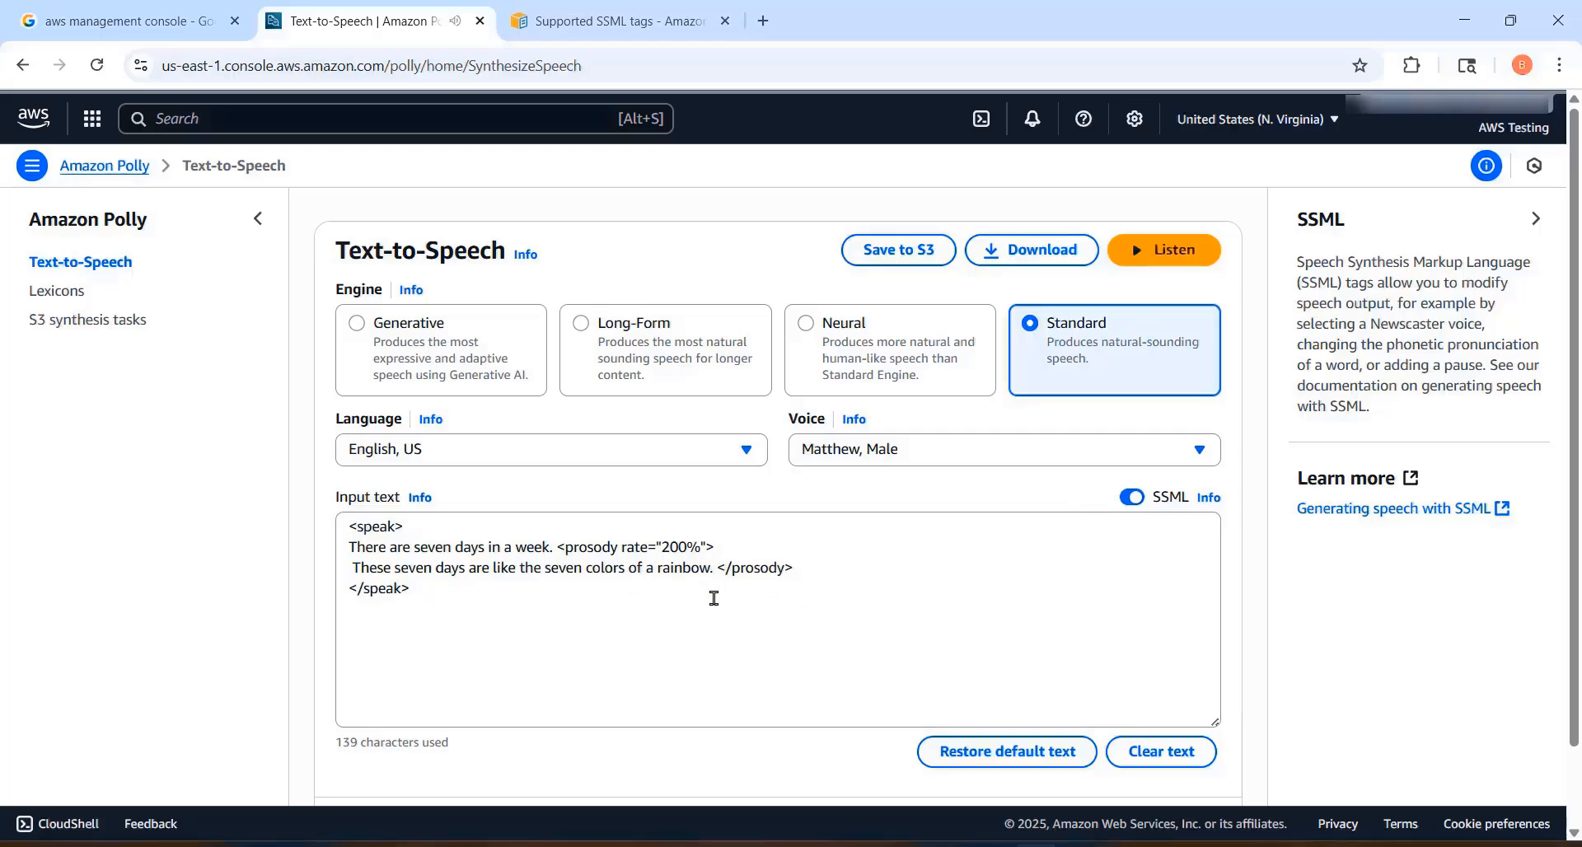
Step: Set the prosody rate to 150% and listen to the speech
{"action": "left_click_drag", "start_coordinate": [677, 547], "coordinate": [670, 546]}
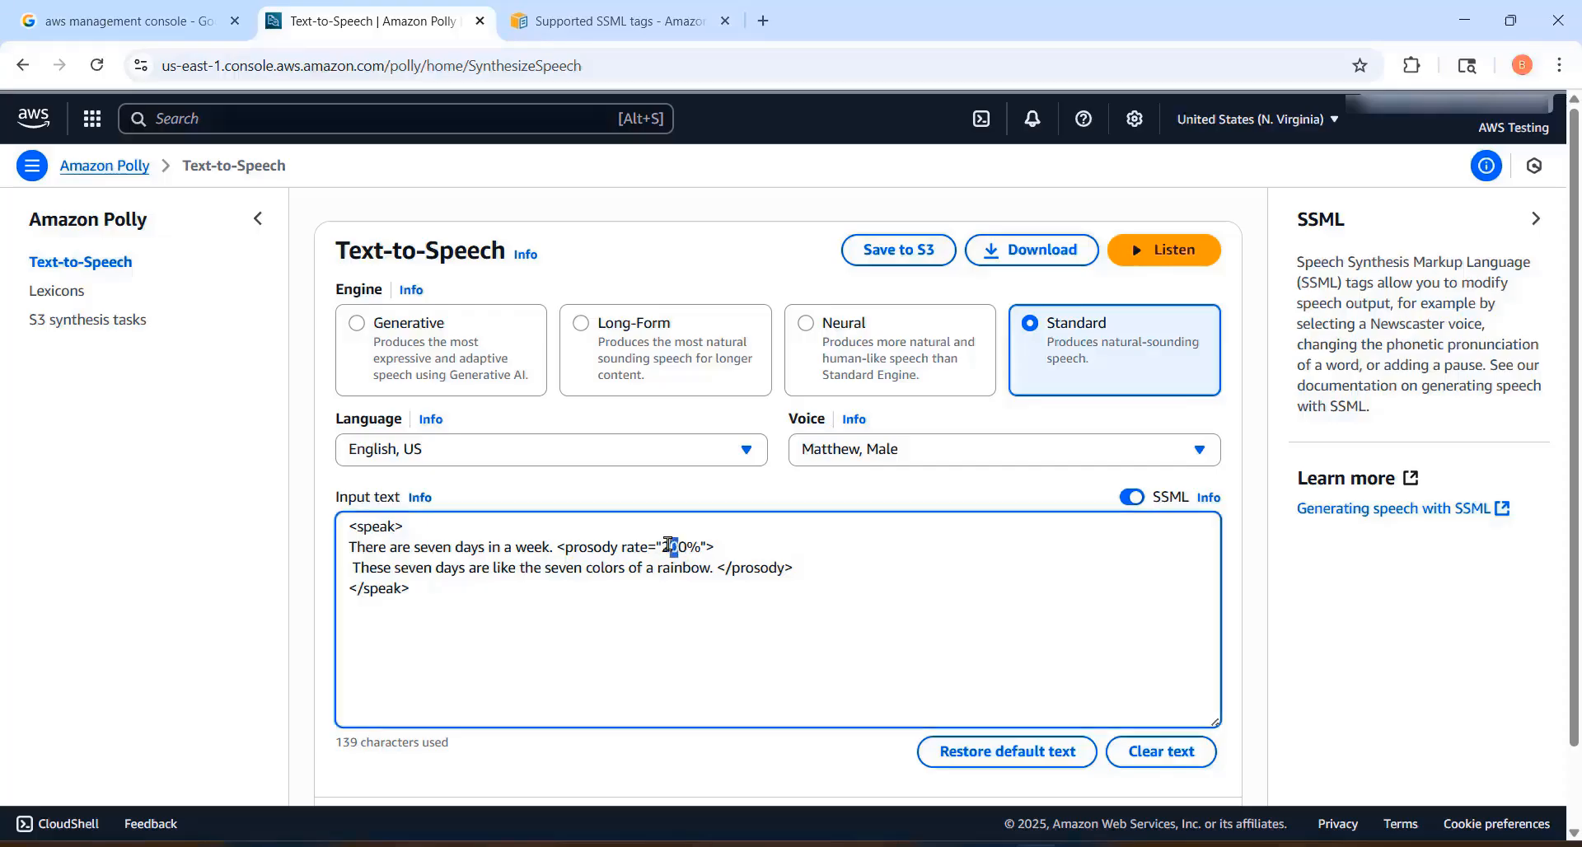
{"action": "type", "text": "15"}
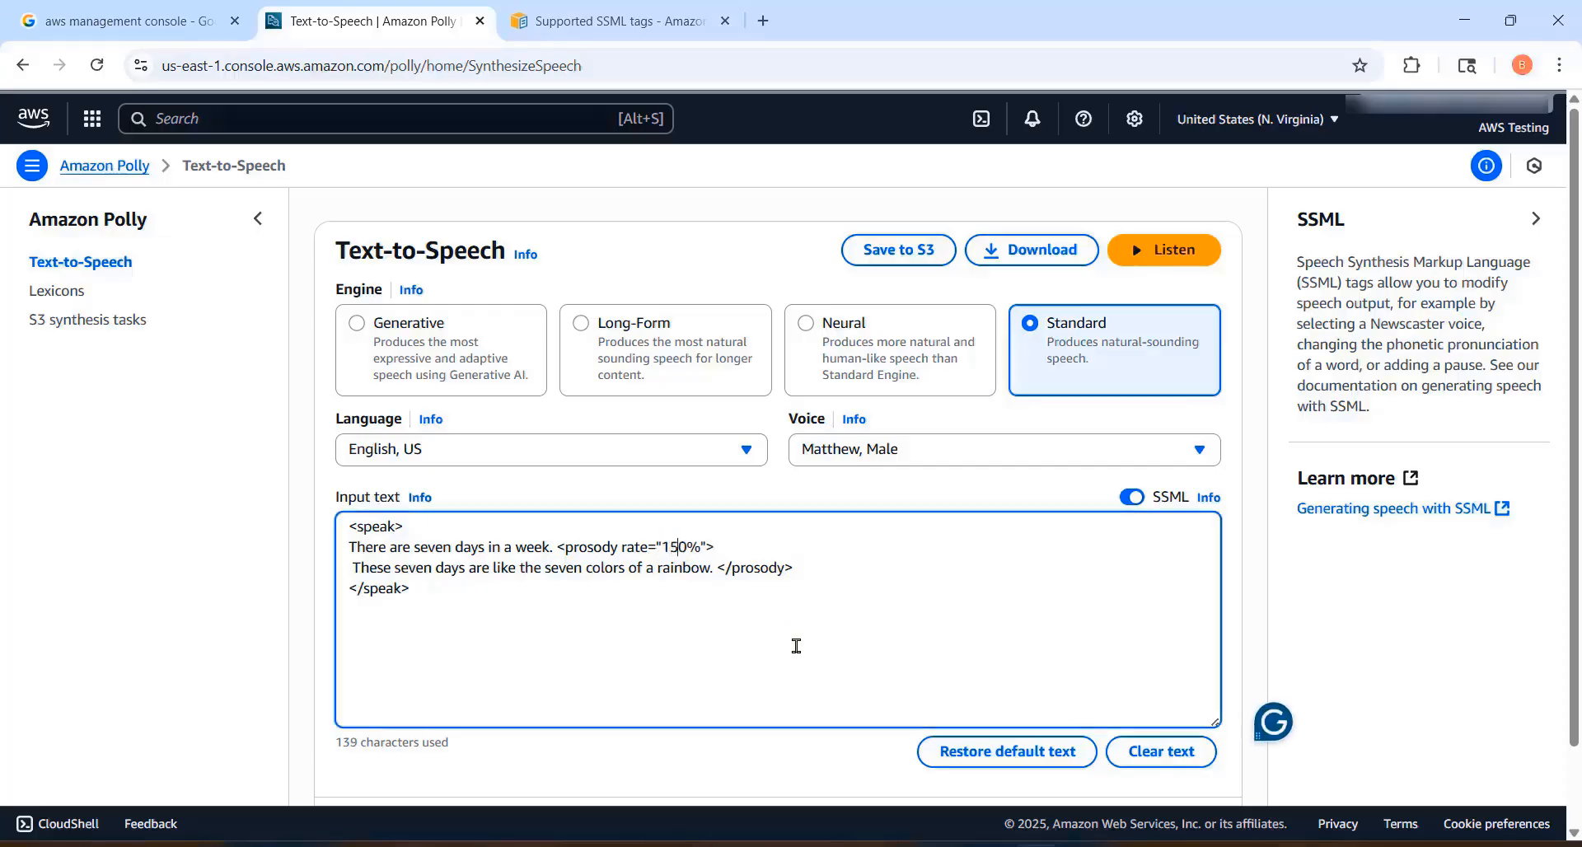
{"action": "left_click", "coordinate": [1166, 254]}
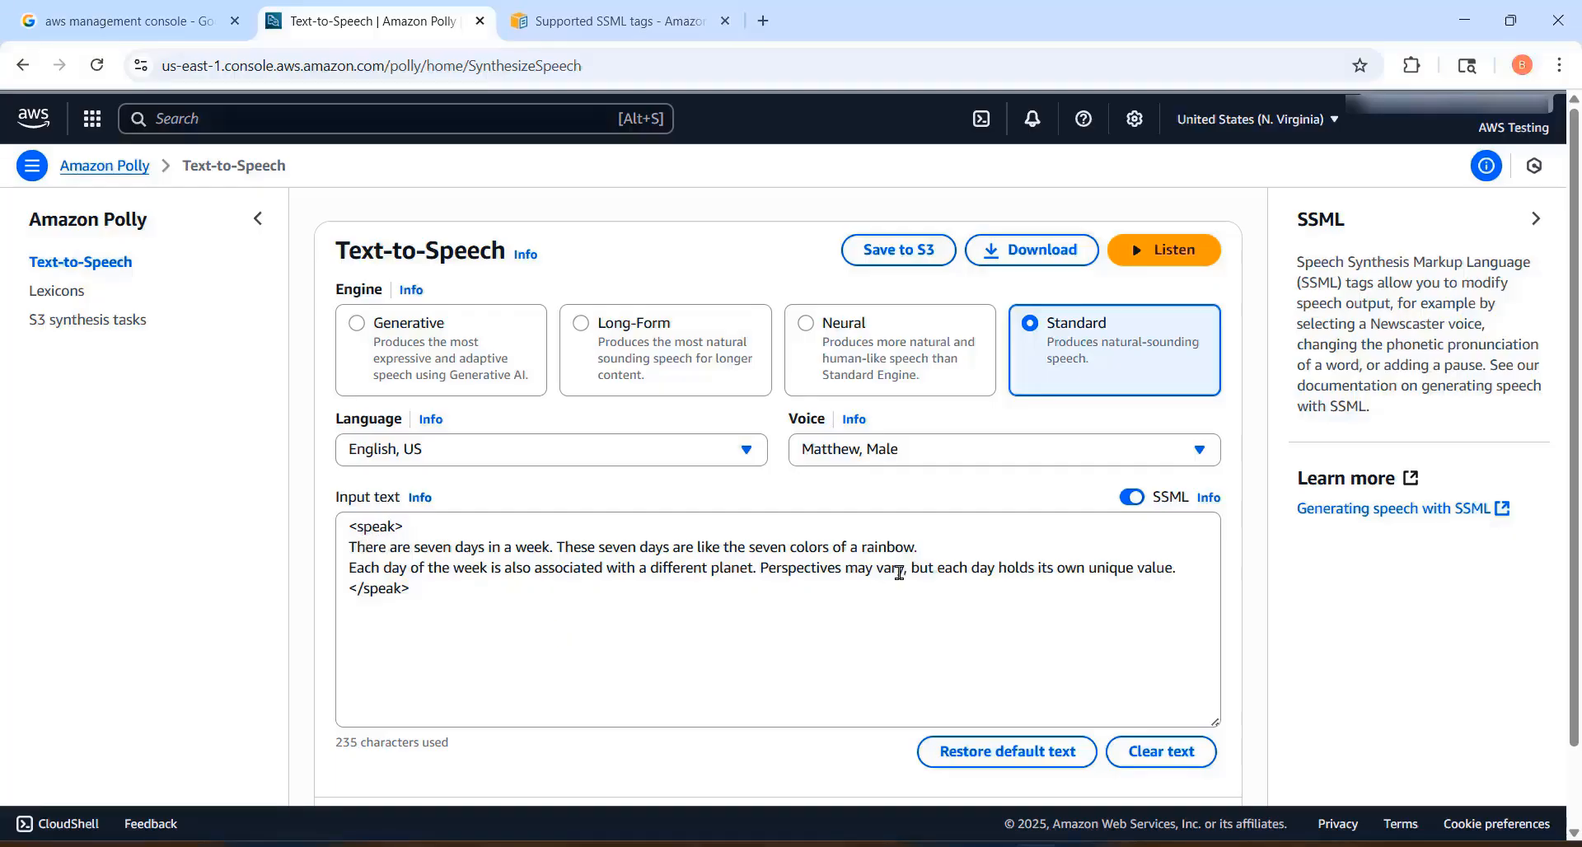
Step: Highlight the two lines of text inside the speak tags one after the other
{"action": "left_click_drag", "start_coordinate": [938, 551], "coordinate": [348, 548]}
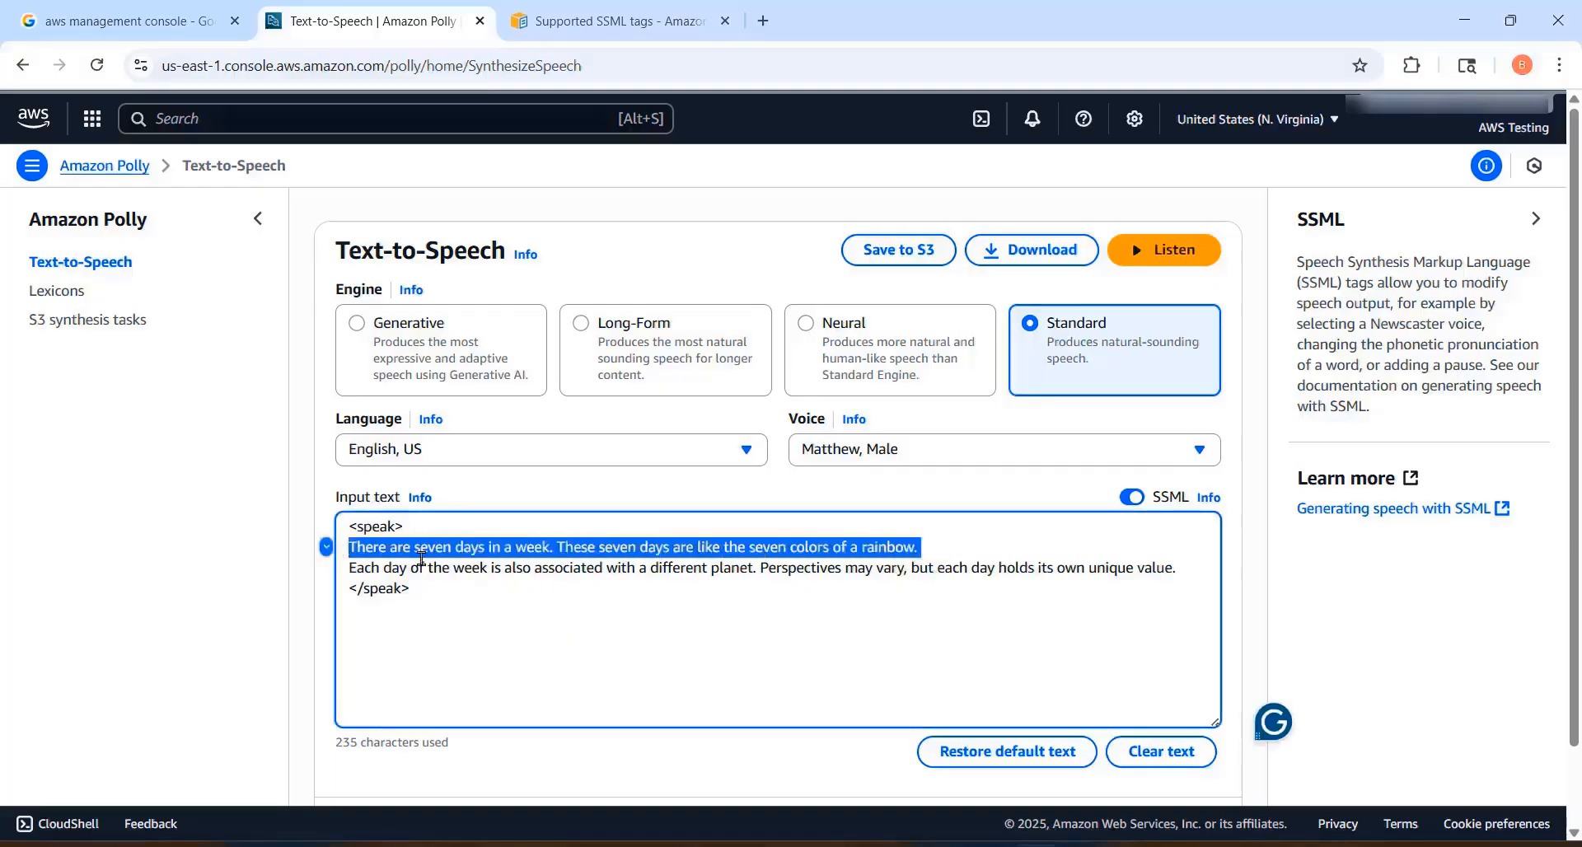
{"action": "left_click_drag", "start_coordinate": [1173, 569], "coordinate": [336, 572]}
{"action": "left_click", "coordinate": [770, 627]}
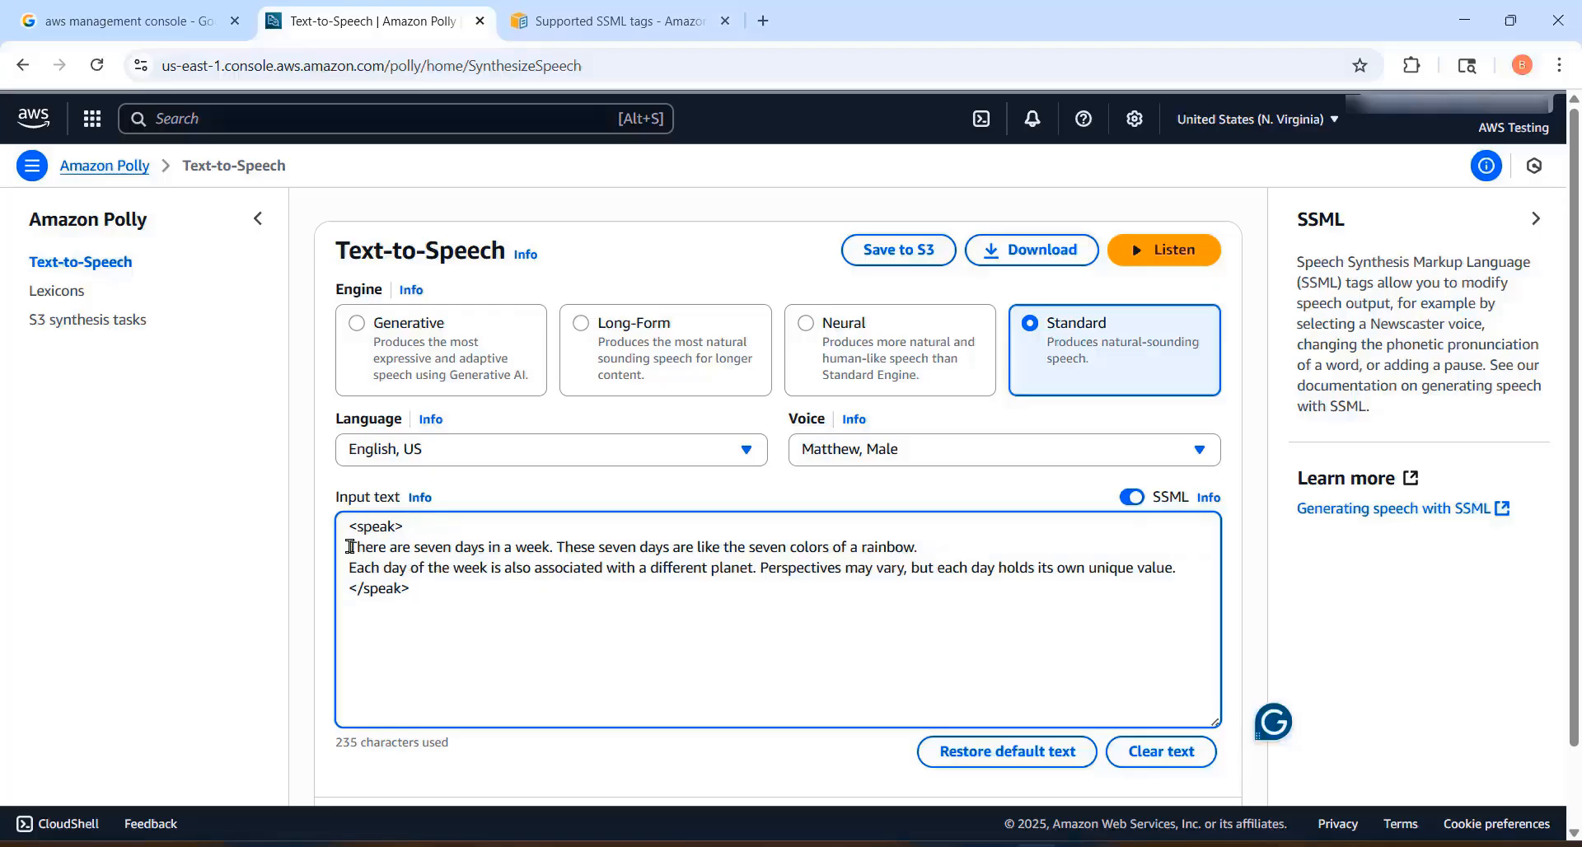
Step: Wrap the first line, about the seven days in a week, in <p> and </p> tags
{"action": "type", "text": "<p>"}
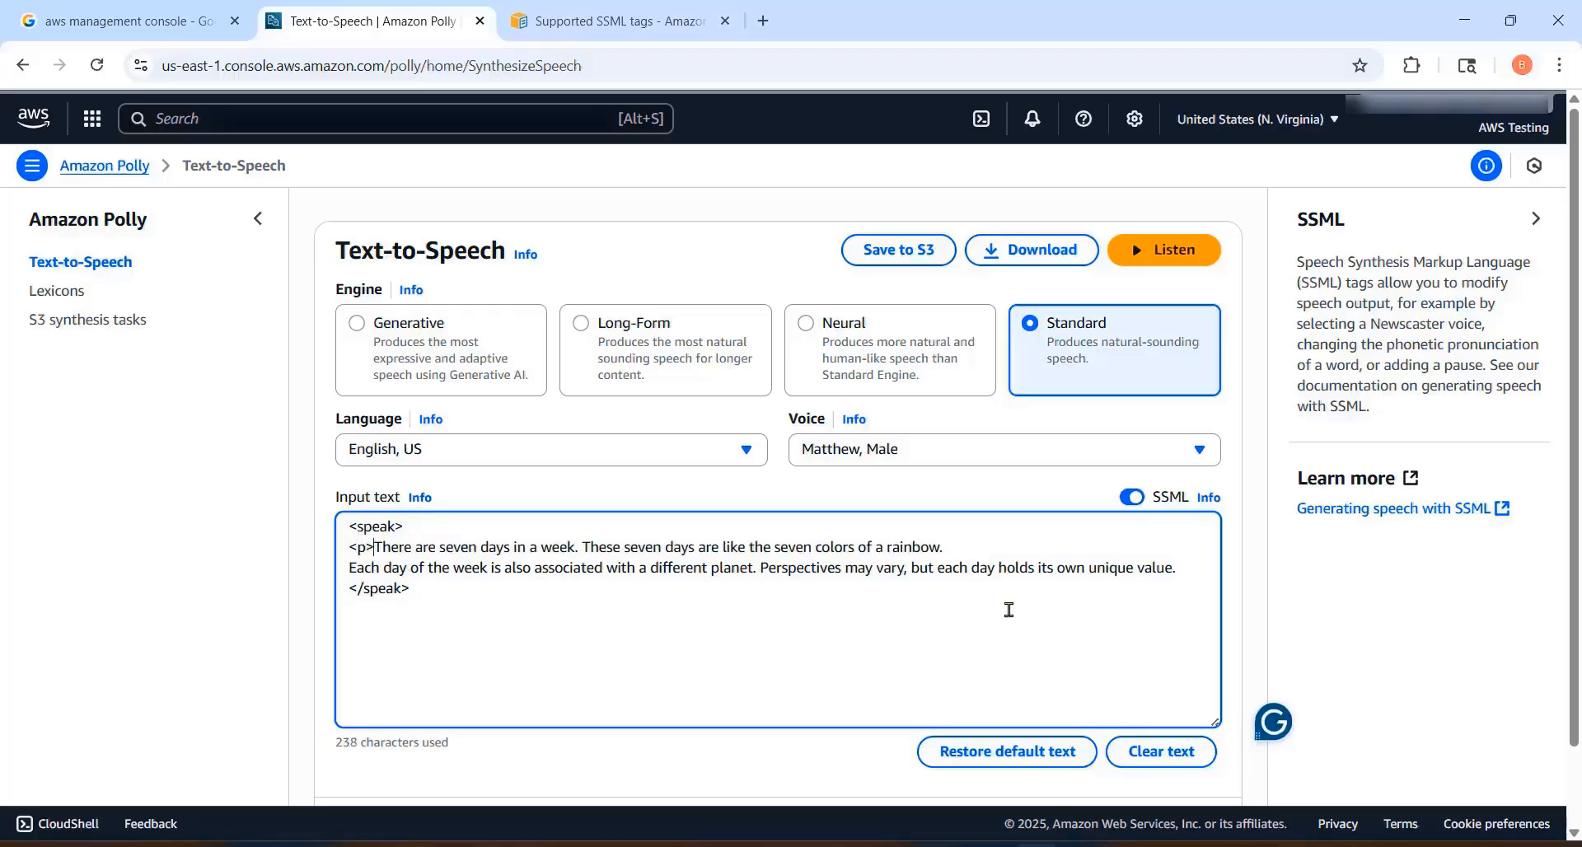
{"action": "left_click", "coordinate": [1039, 554]}
{"action": "type", "text": "</p>"}
Step: Copy the paragraph tags to the second line, putting <p> before "Each day" and </p> after "unique value."
{"action": "left_click_drag", "start_coordinate": [985, 548], "coordinate": [945, 552]}
{"action": "key", "text": "ctrl+c"}
{"action": "left_click", "coordinate": [1187, 569]}
{"action": "key", "text": "ctrl+v"}
{"action": "left_click_drag", "start_coordinate": [374, 548], "coordinate": [348, 548]}
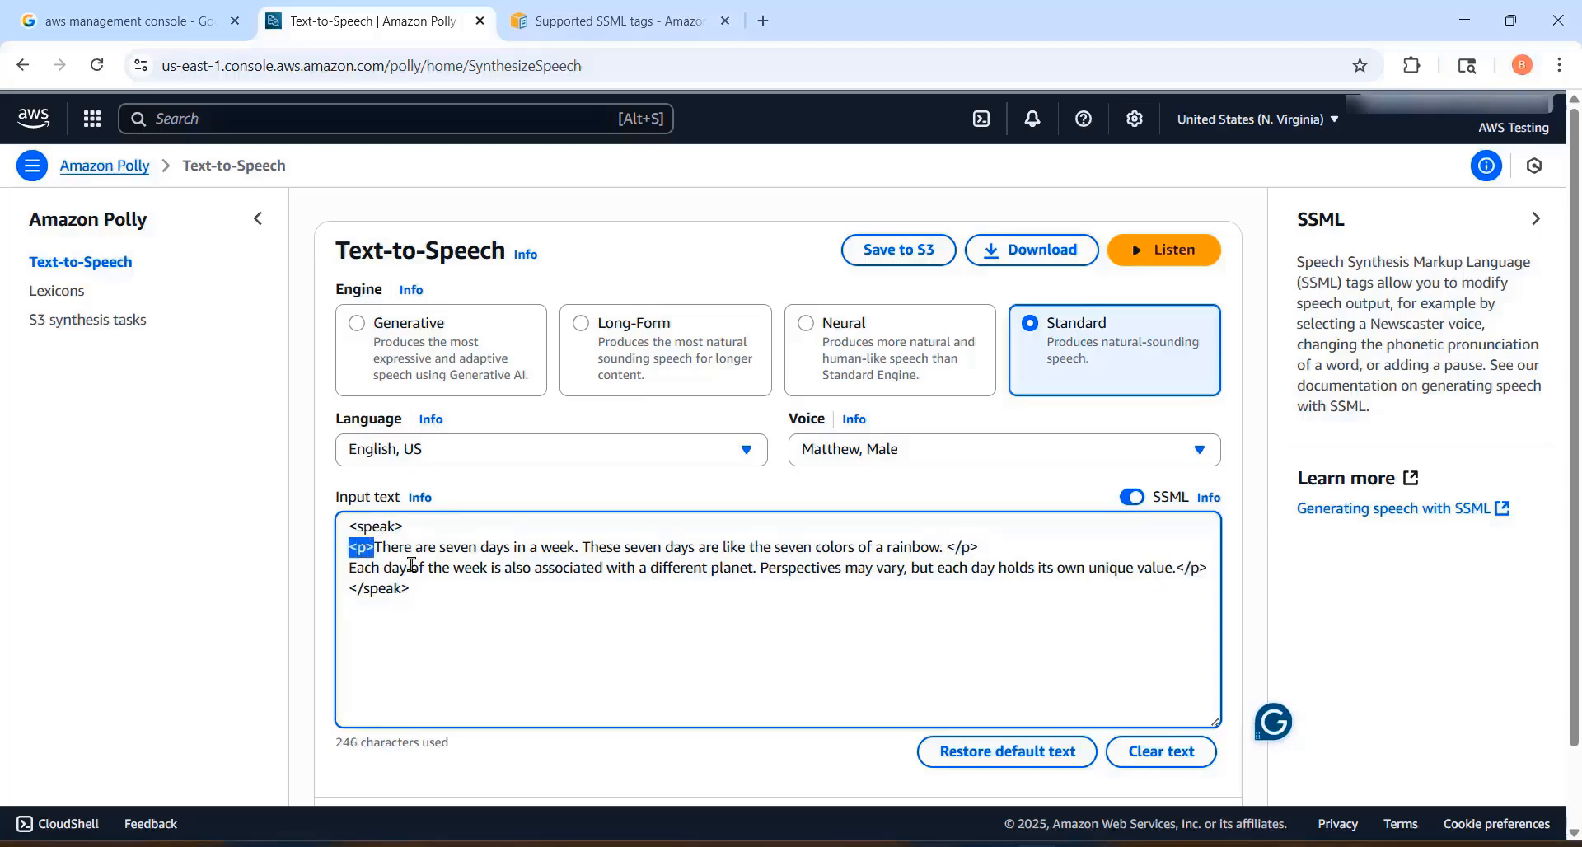
{"action": "left_click", "coordinate": [349, 567]}
{"action": "key", "text": "ctrl+v"}
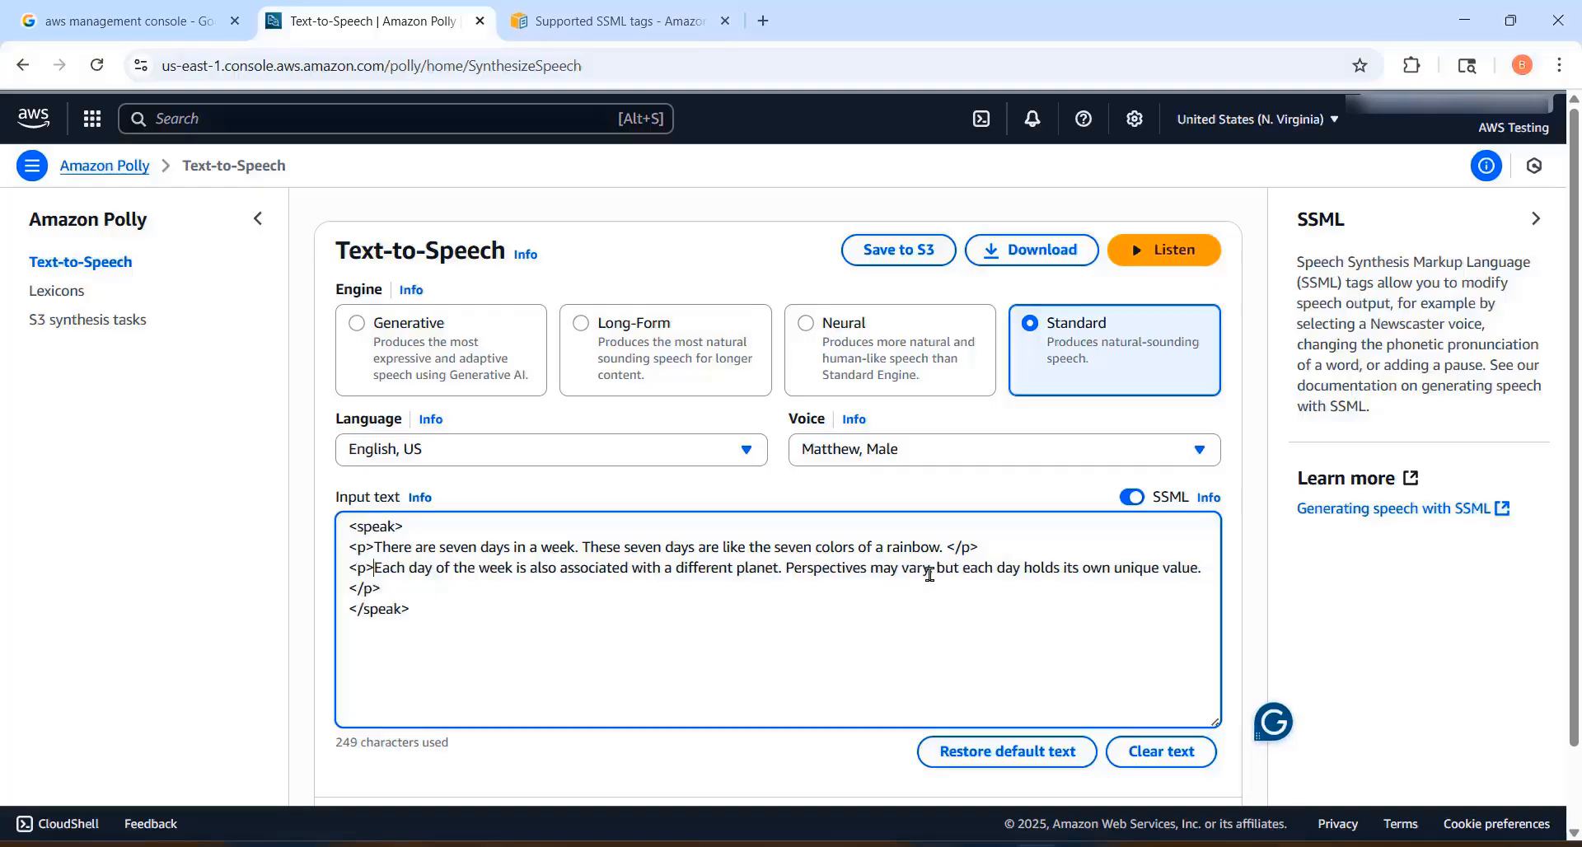
Step: Highlight the boundary between the two paragraphs and listen to the speech
{"action": "left_click_drag", "start_coordinate": [989, 547], "coordinate": [337, 577]}
{"action": "left_click", "coordinate": [554, 622]}
{"action": "left_click", "coordinate": [1163, 250]}
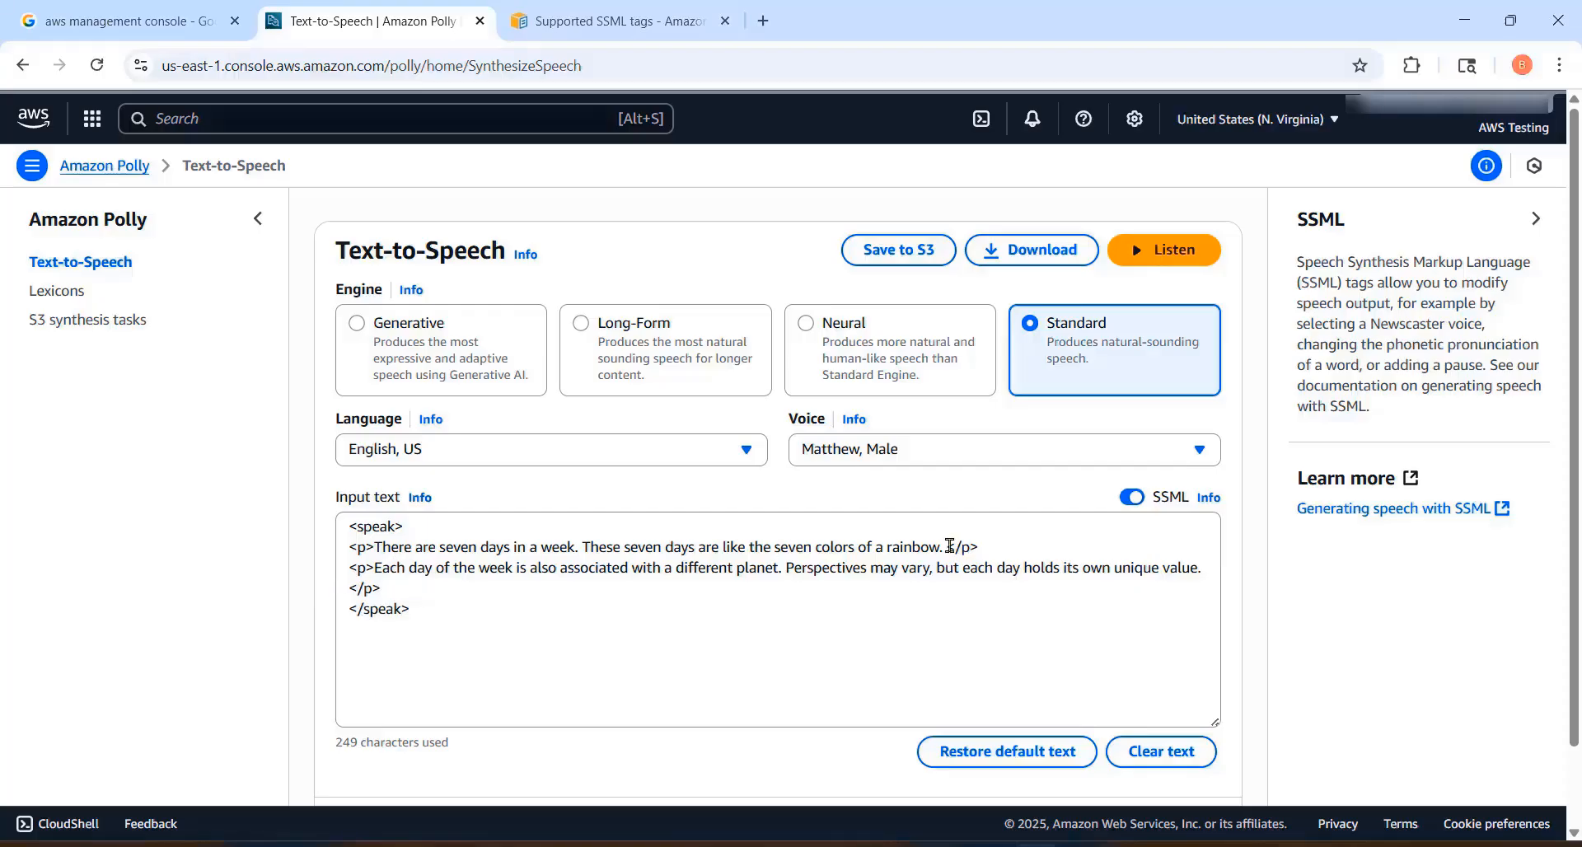
Step: Remove the <p> tags from the first line and add <break time = "3s"/> at its end
{"action": "left_click", "coordinate": [373, 545]}
{"action": "left_click_drag", "start_coordinate": [373, 545], "coordinate": [349, 547]}
{"action": "key", "text": "BackSpace"}
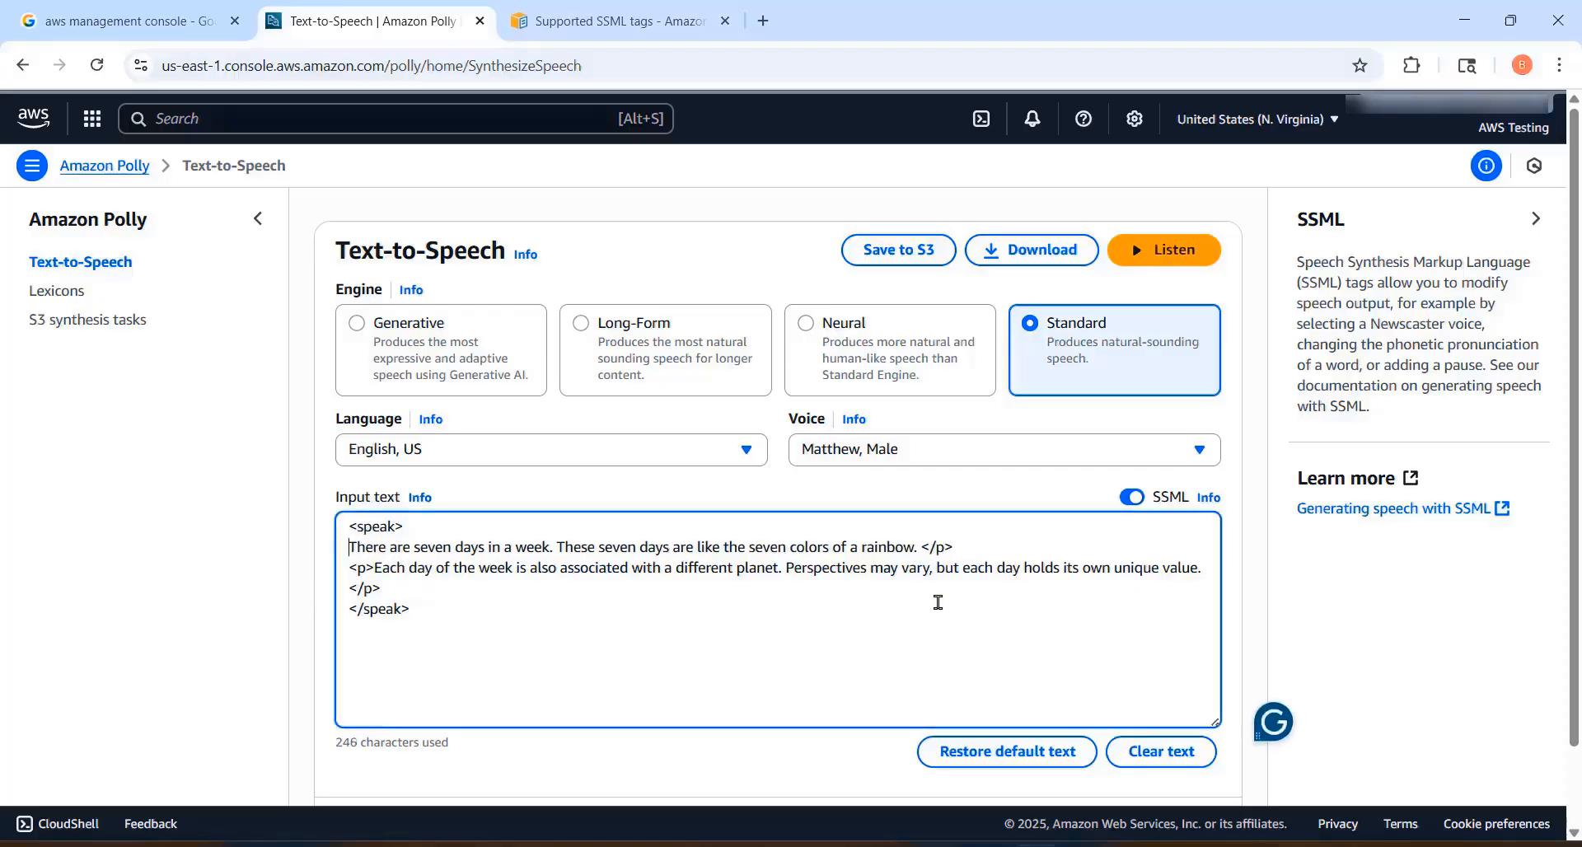
{"action": "left_click_drag", "start_coordinate": [953, 547], "coordinate": [920, 547]}
{"action": "key", "text": "BackSpace"}
{"action": "key", "text": "ctrl+v"}
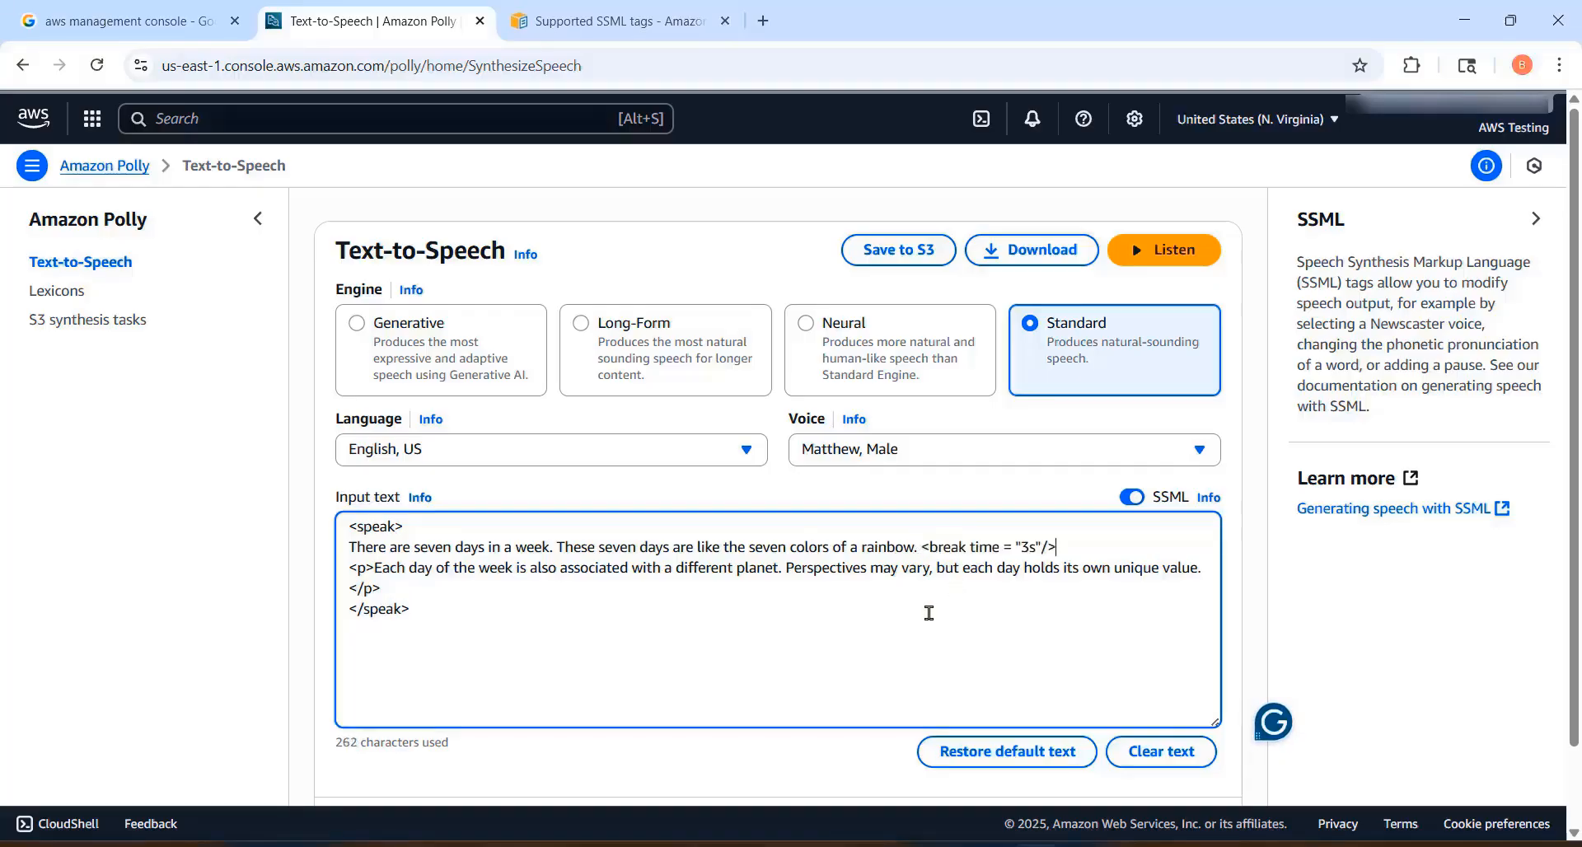
Step: Highlight the 3s break time and remove the <p> and </p> tags from the second line
{"action": "double_click", "coordinate": [1031, 549]}
{"action": "left_click", "coordinate": [1030, 550]}
{"action": "left_click_drag", "start_coordinate": [377, 570], "coordinate": [348, 569]}
{"action": "key", "text": "BackSpace"}
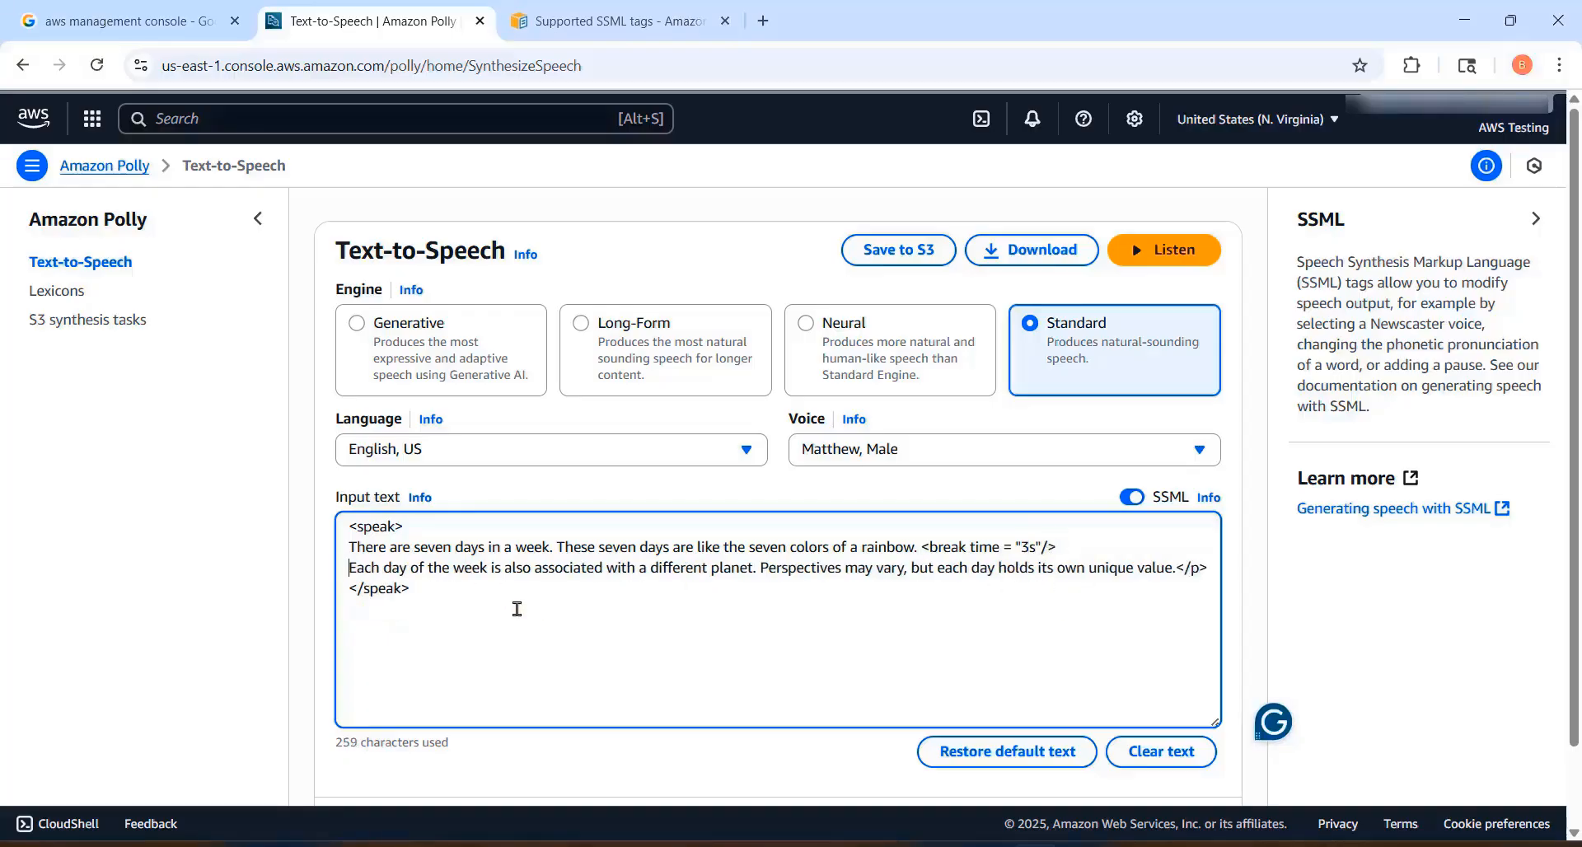
{"action": "left_click_drag", "start_coordinate": [1209, 568], "coordinate": [1175, 569]}
{"action": "key", "text": "BackSpace"}
Step: Replace the whole SSML text with "In AWS, we use BLUE to measure the accuracy of machine translation." in speak tags, and listen to it
{"action": "key", "text": "ctrl+a"}
{"action": "key", "text": "ctrl+v"}
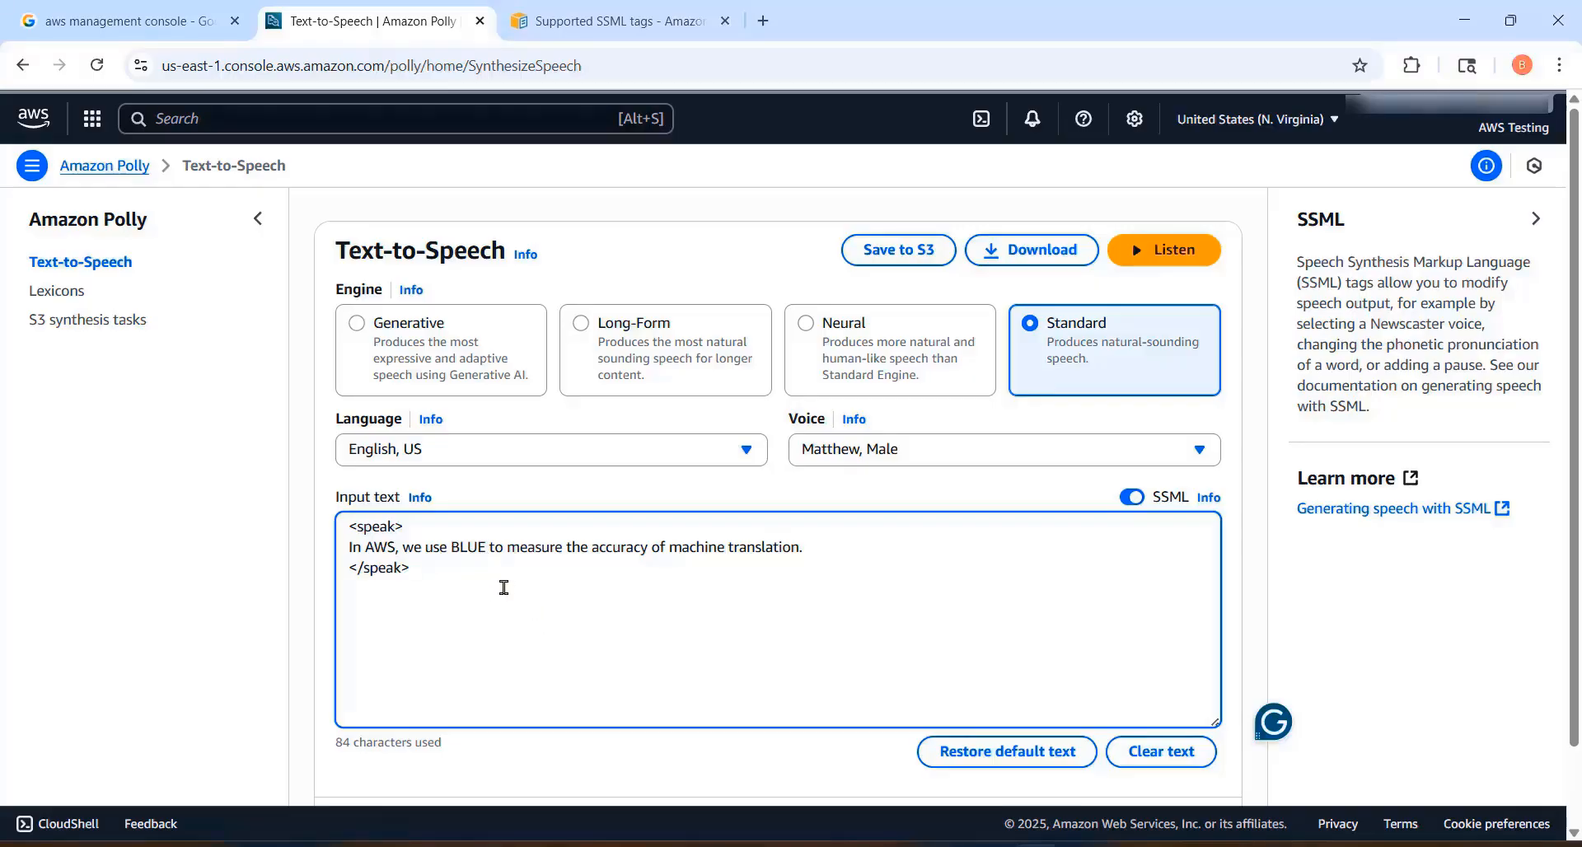
{"action": "left_click_drag", "start_coordinate": [485, 547], "coordinate": [446, 546]}
{"action": "left_click", "coordinate": [846, 566]}
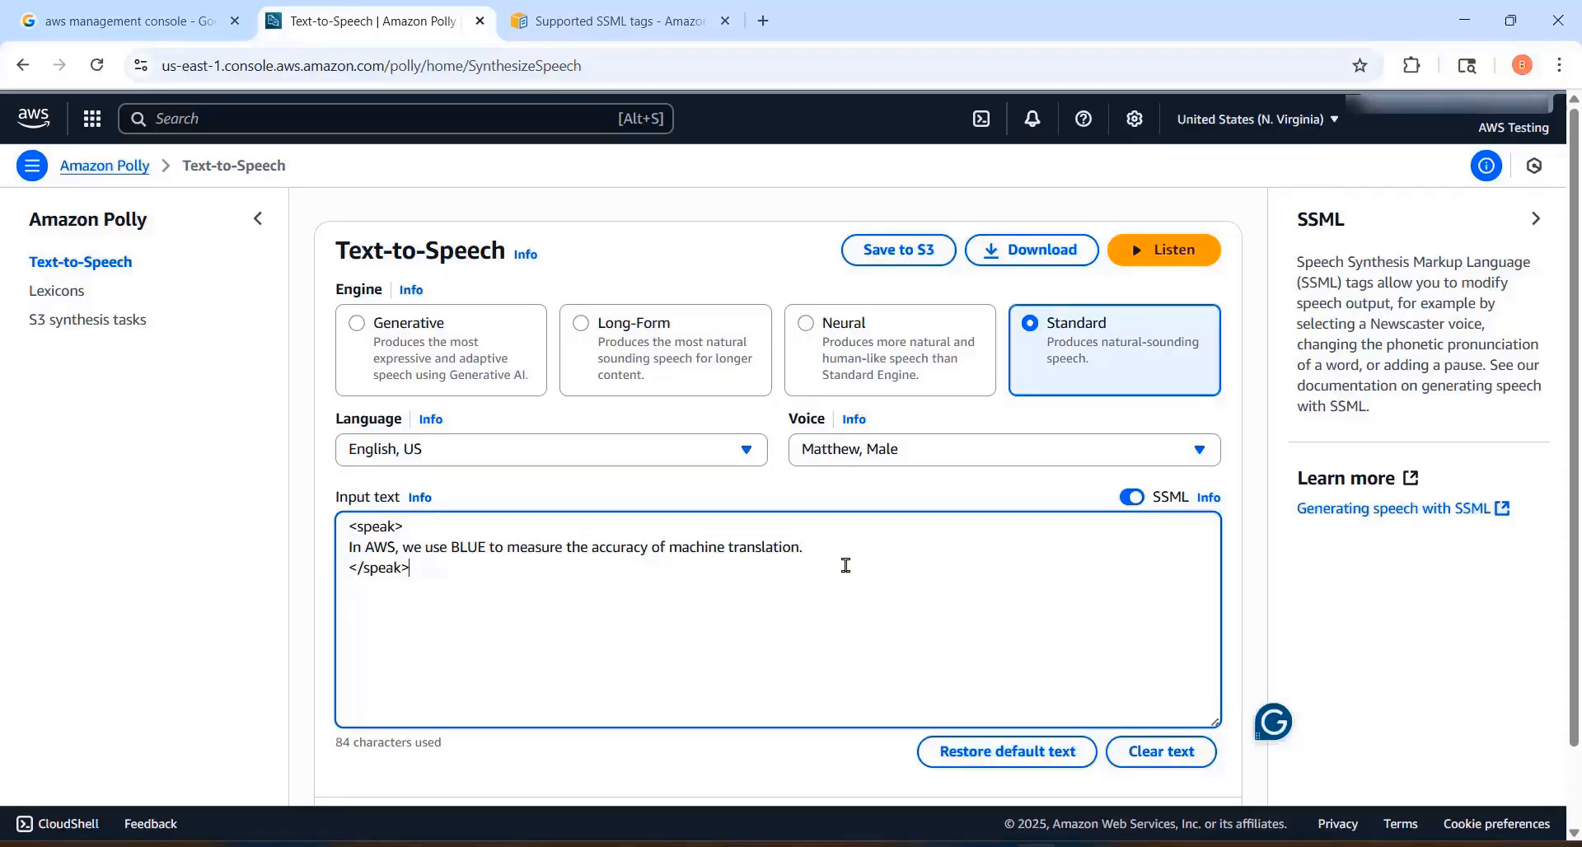
{"action": "left_click_drag", "start_coordinate": [484, 547], "coordinate": [448, 547]}
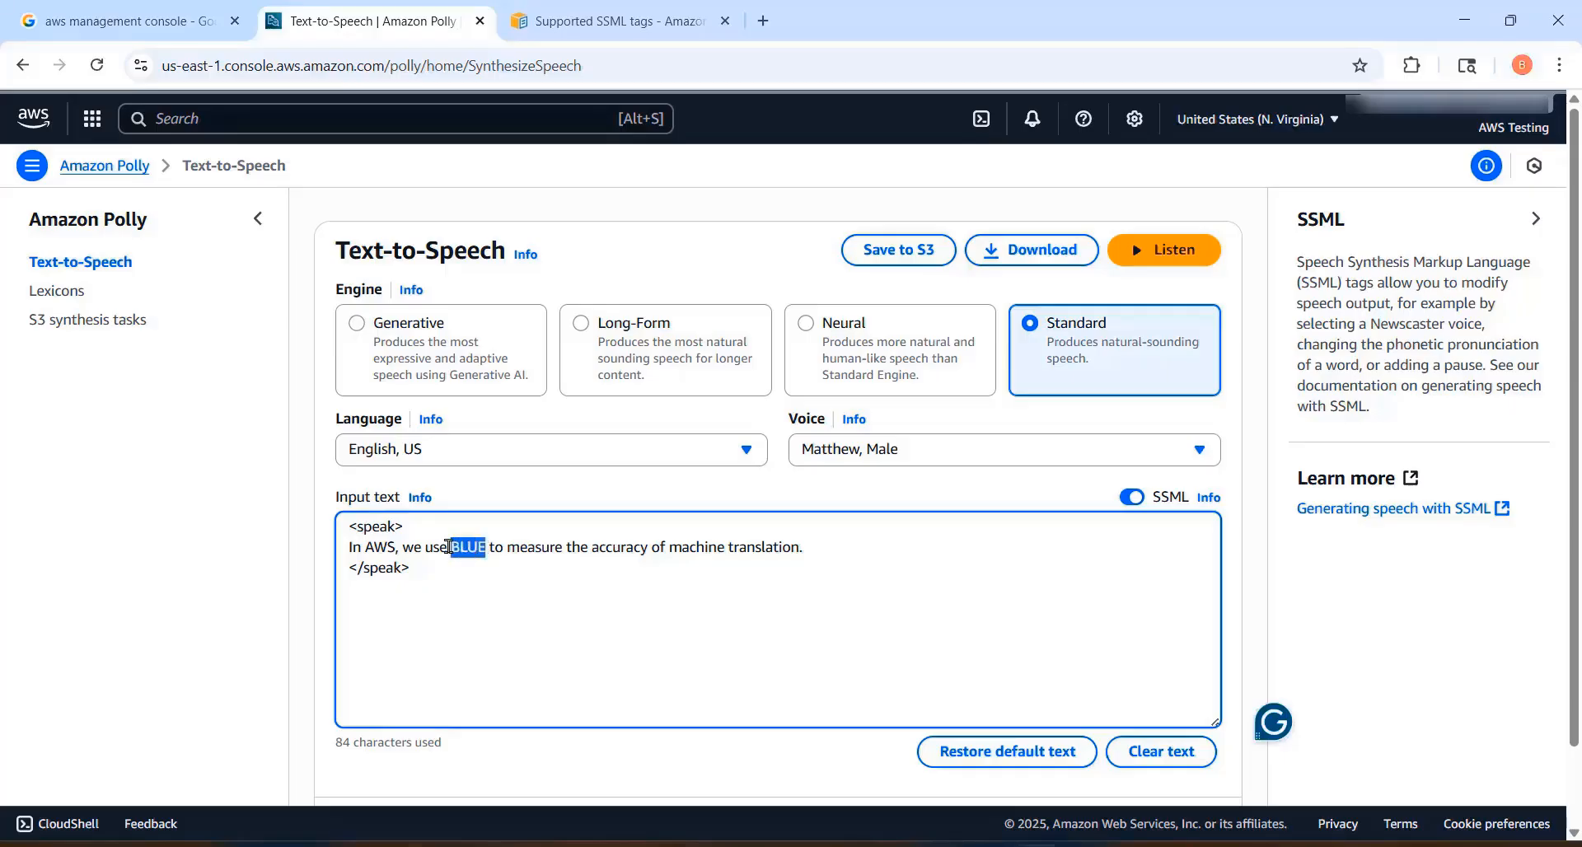
{"action": "left_click", "coordinate": [544, 628]}
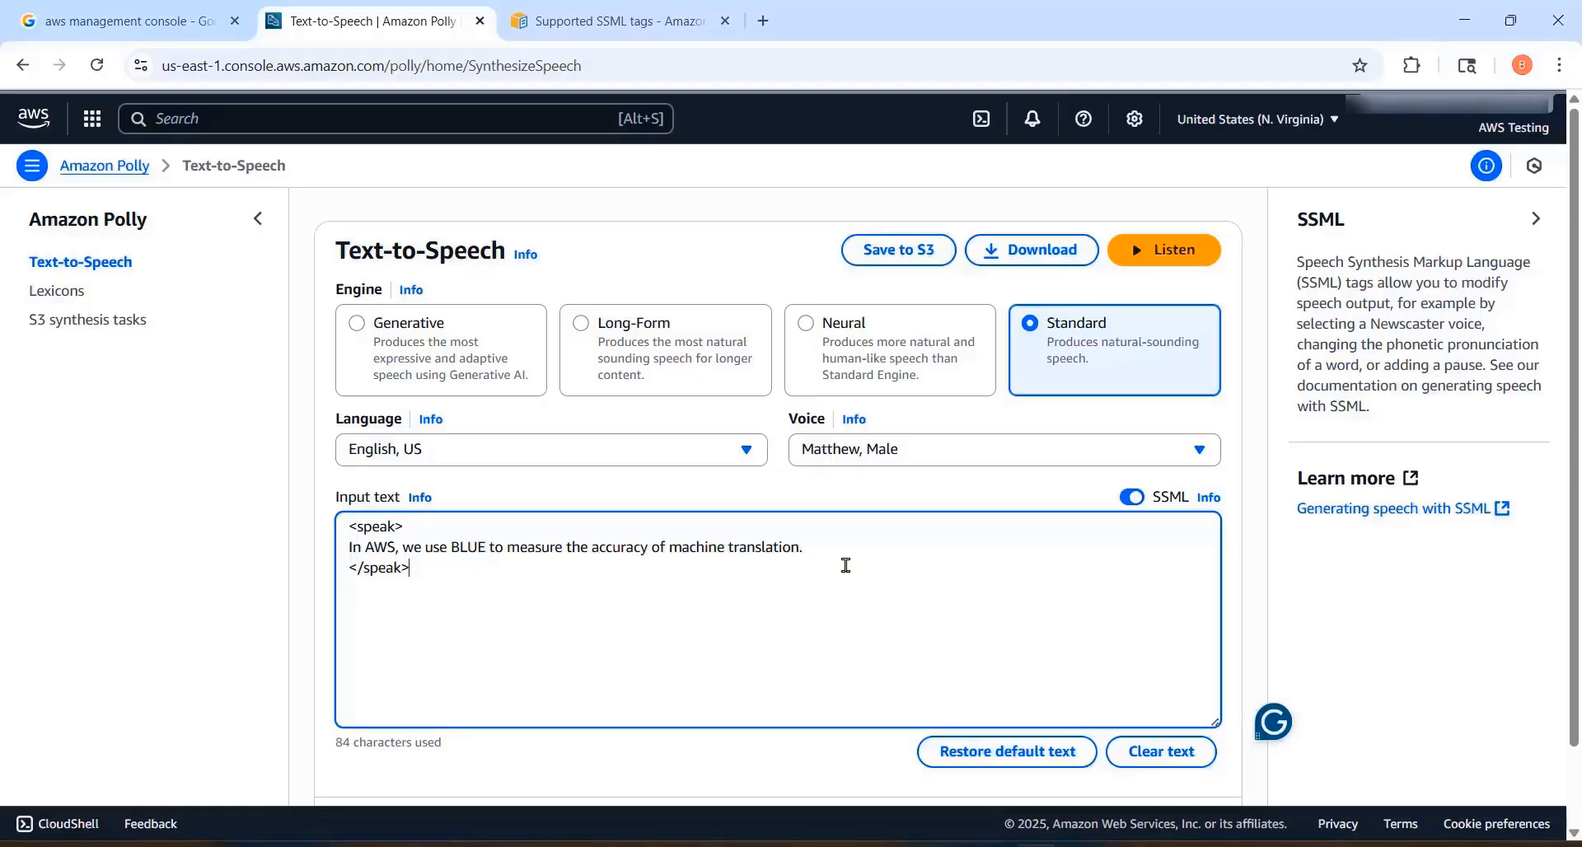
{"action": "left_click", "coordinate": [1164, 250]}
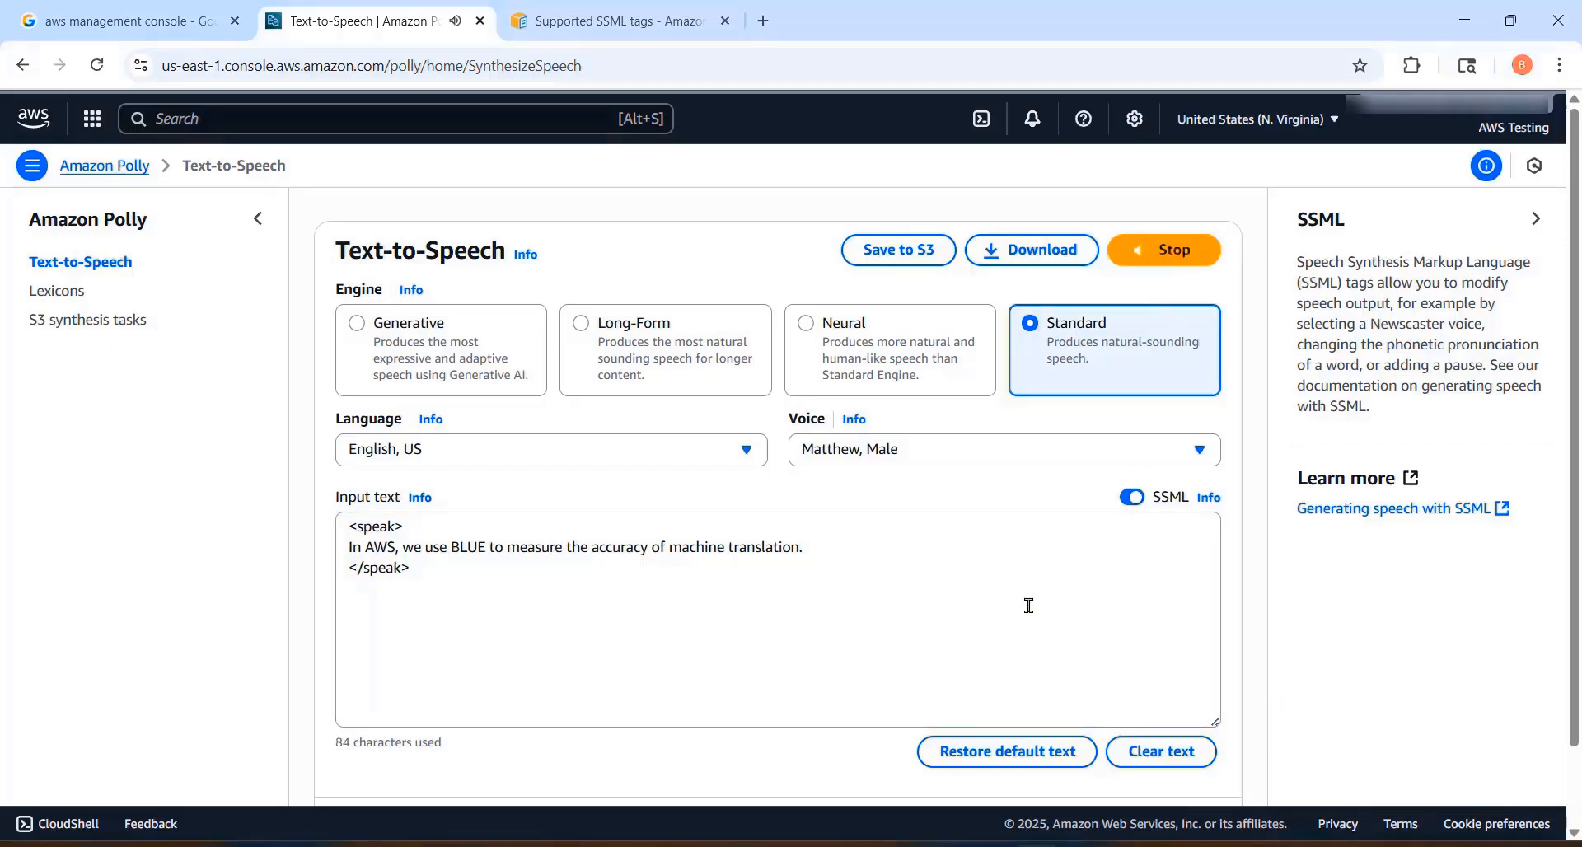
Step: Wrap the word BLUE in a <say-as interpret-as="characters"> tag with its closing </say-as>
{"action": "left_click", "coordinate": [845, 565]}
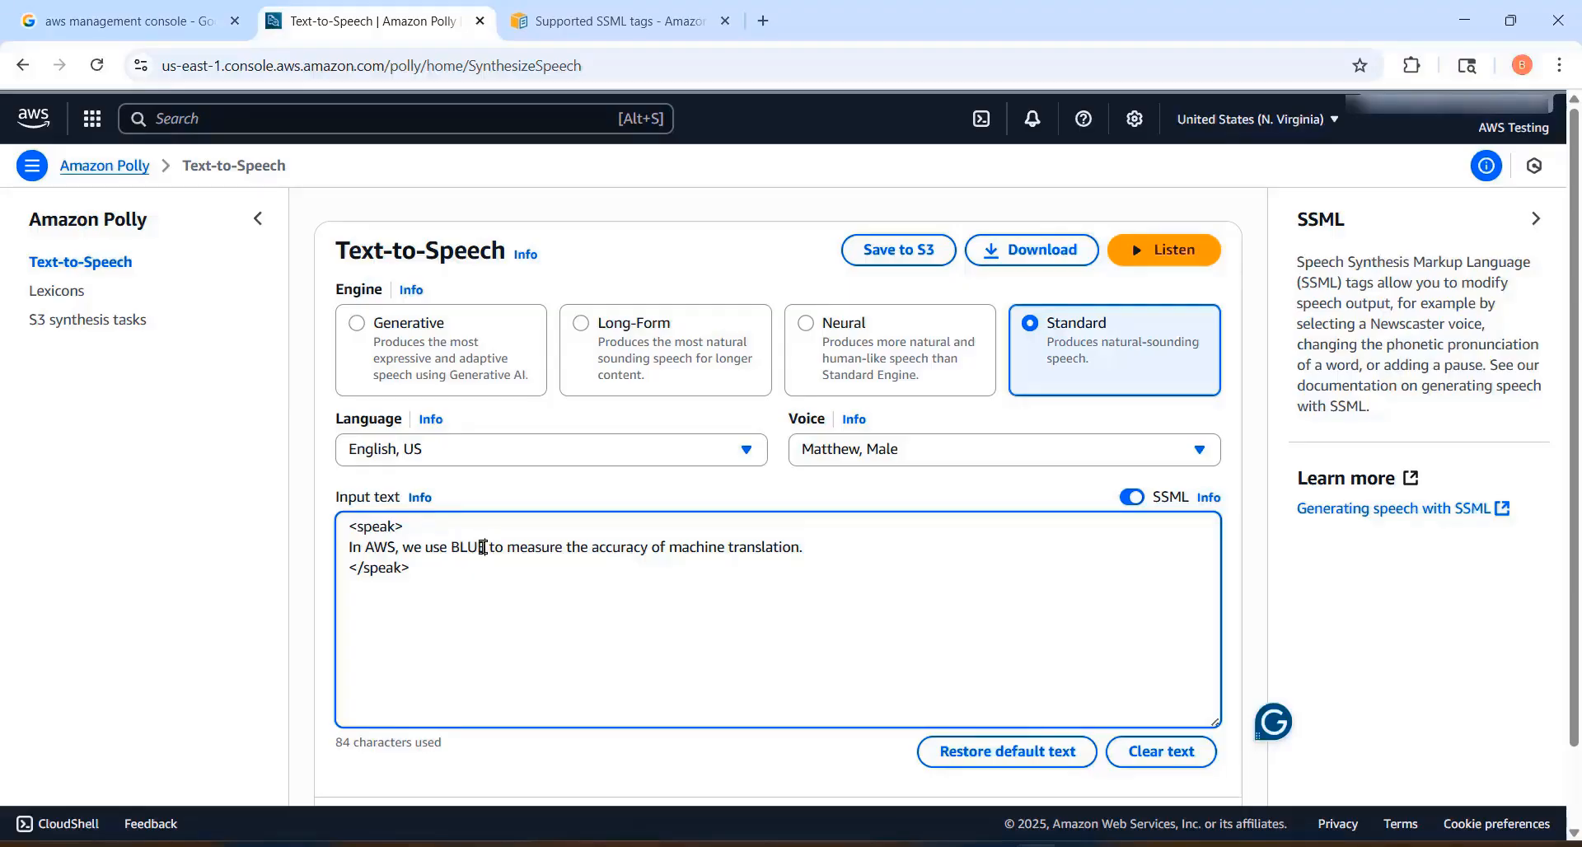
{"action": "left_click_drag", "start_coordinate": [483, 547], "coordinate": [454, 546]}
{"action": "key", "text": "ctrl+v"}
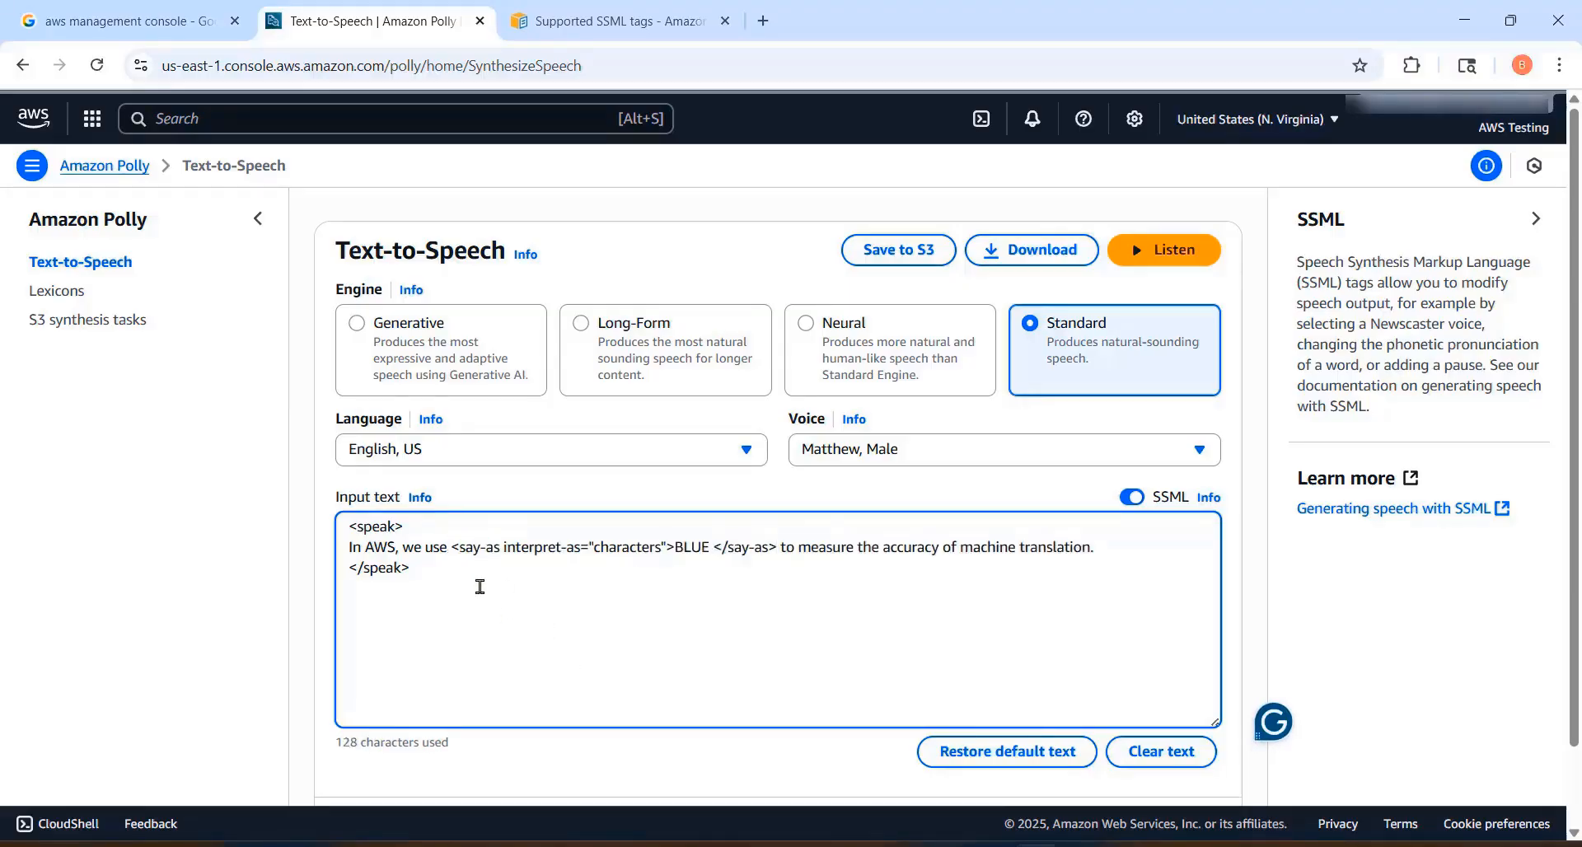
Step: Highlight the opening and closing say-as tags around BLUE, listen to the text, and highlight the word BLUE
{"action": "left_click_drag", "start_coordinate": [452, 548], "coordinate": [674, 547]}
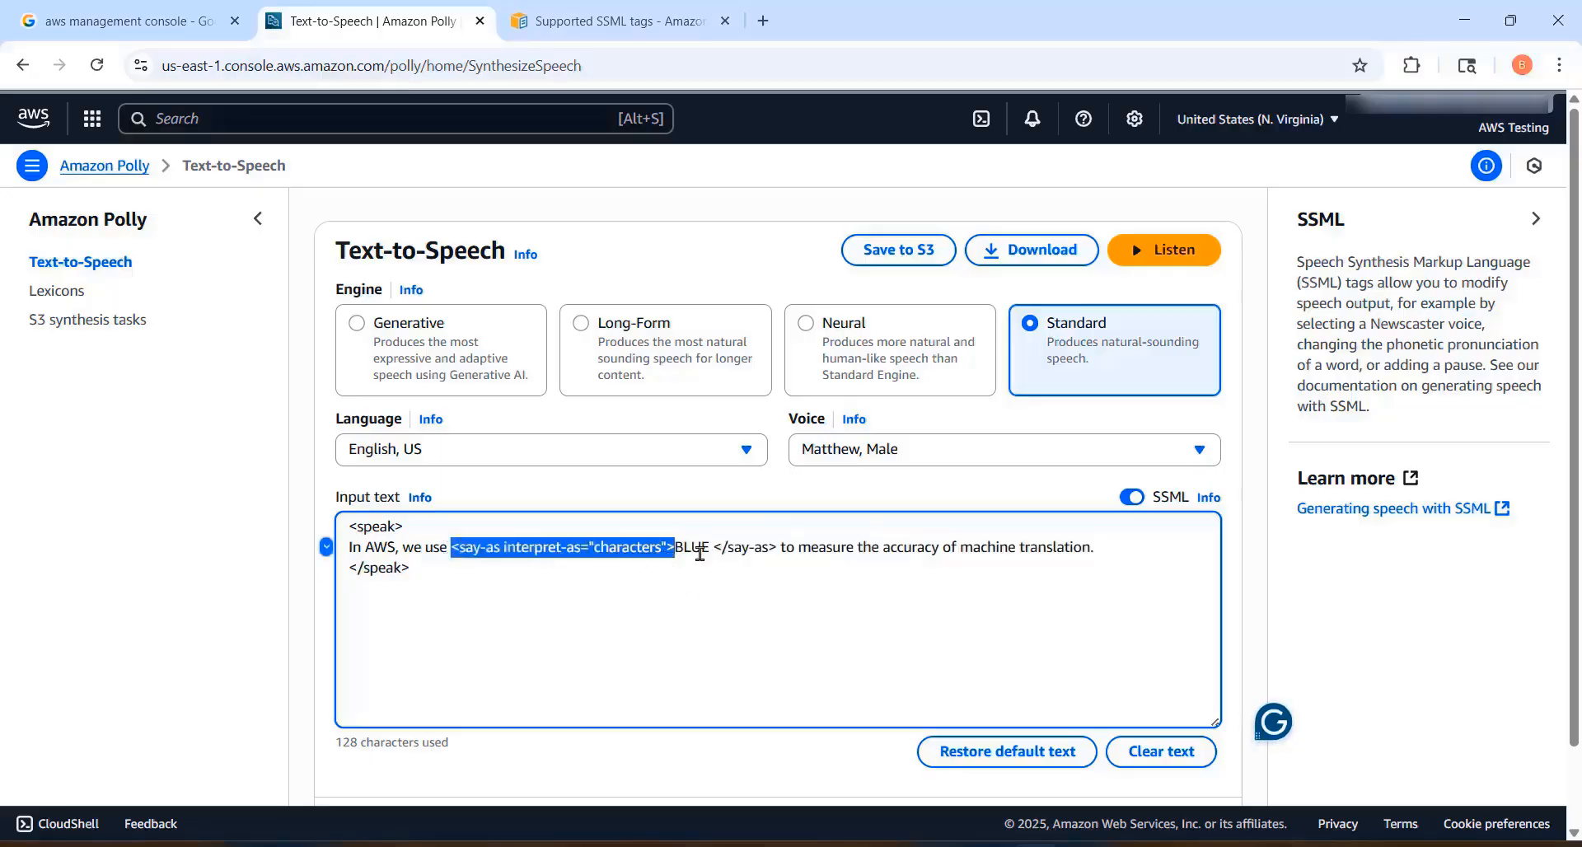
{"action": "left_click_drag", "start_coordinate": [713, 551], "coordinate": [779, 548]}
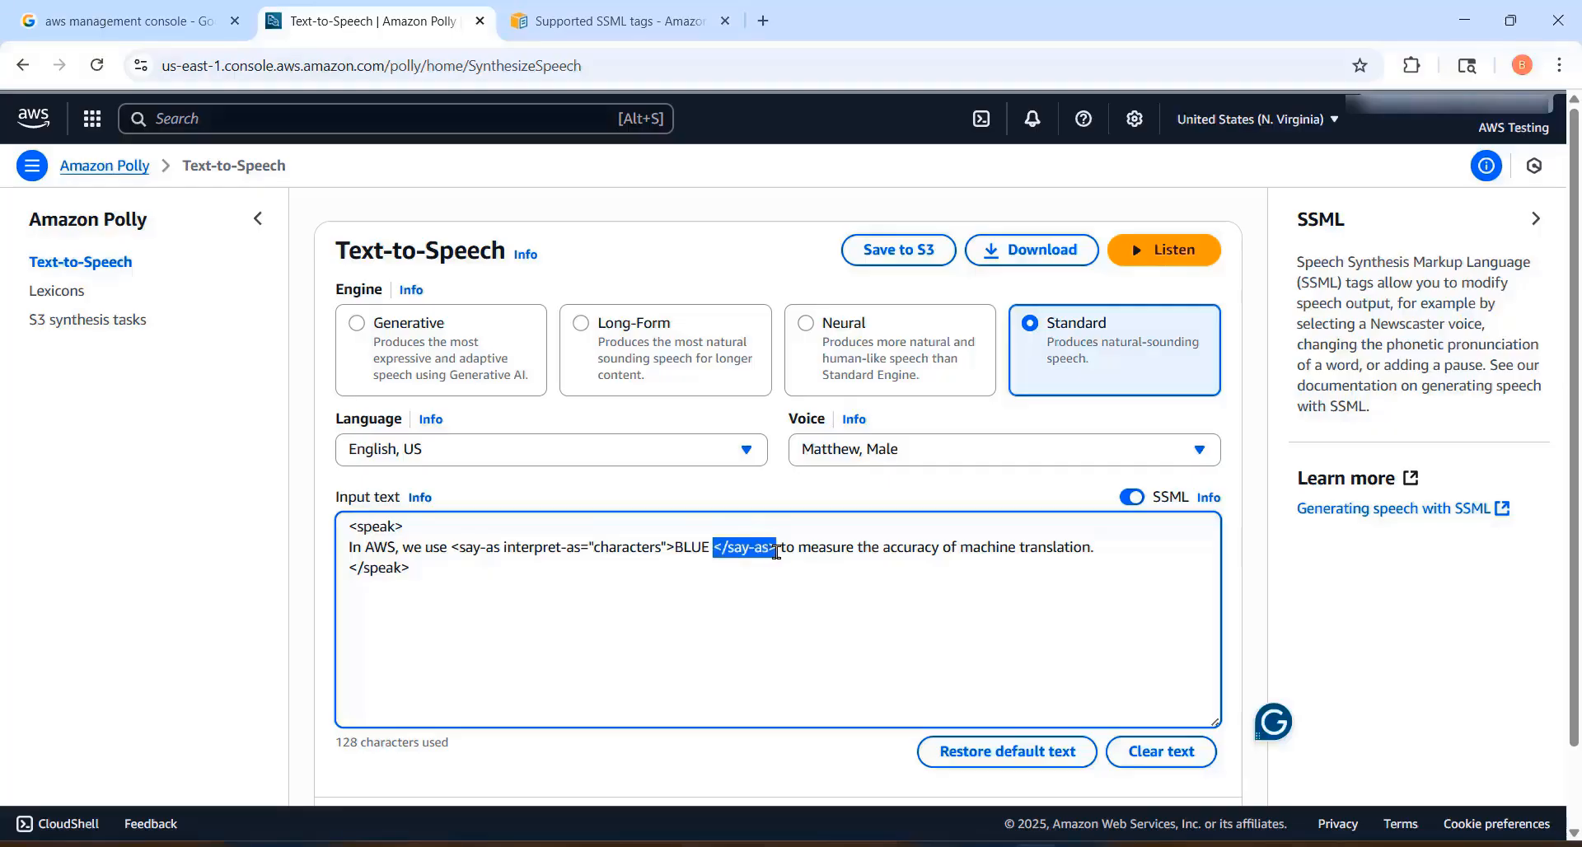
{"action": "left_click", "coordinate": [556, 619]}
{"action": "left_click", "coordinate": [1169, 252]}
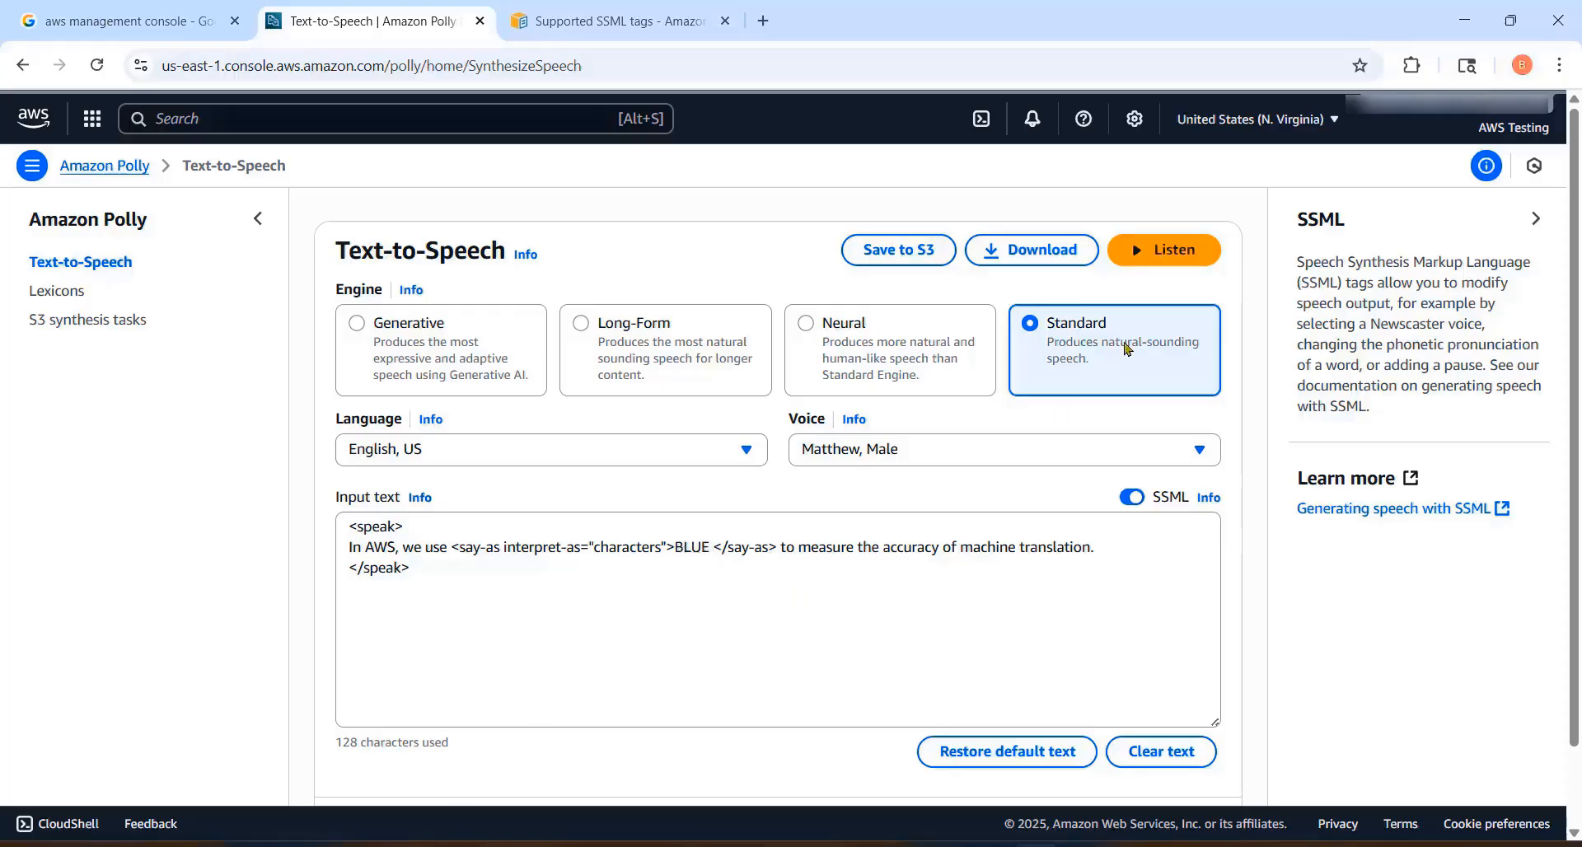
{"action": "left_click", "coordinate": [1161, 251]}
{"action": "left_click_drag", "start_coordinate": [710, 546], "coordinate": [676, 544]}
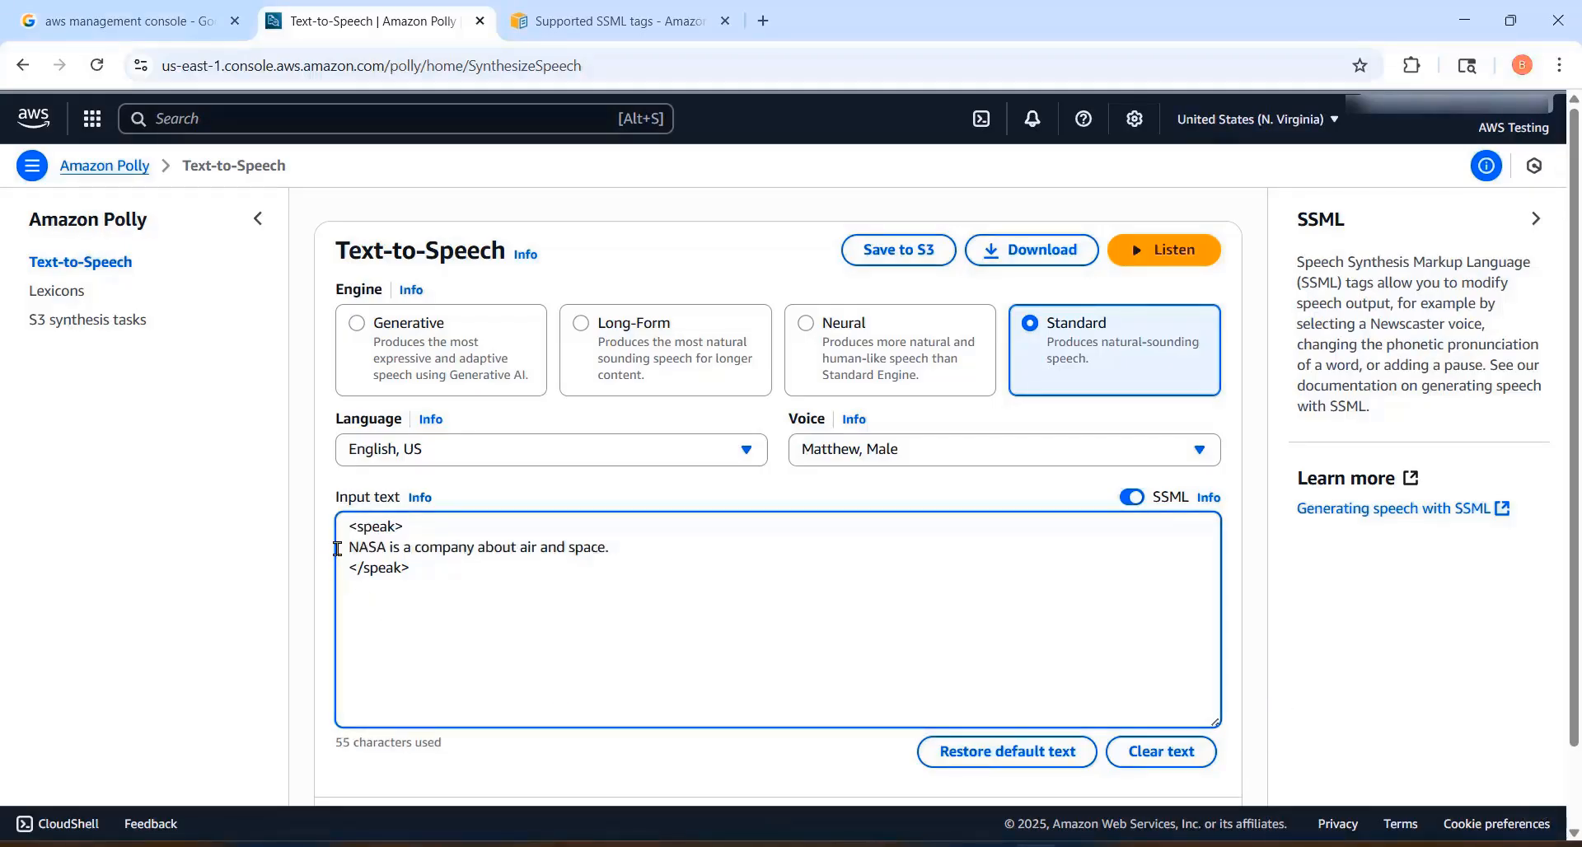
Step: Listen to the sentence "NASA is a company about air and space." without any say-as tag
{"action": "left_click", "coordinate": [347, 549]}
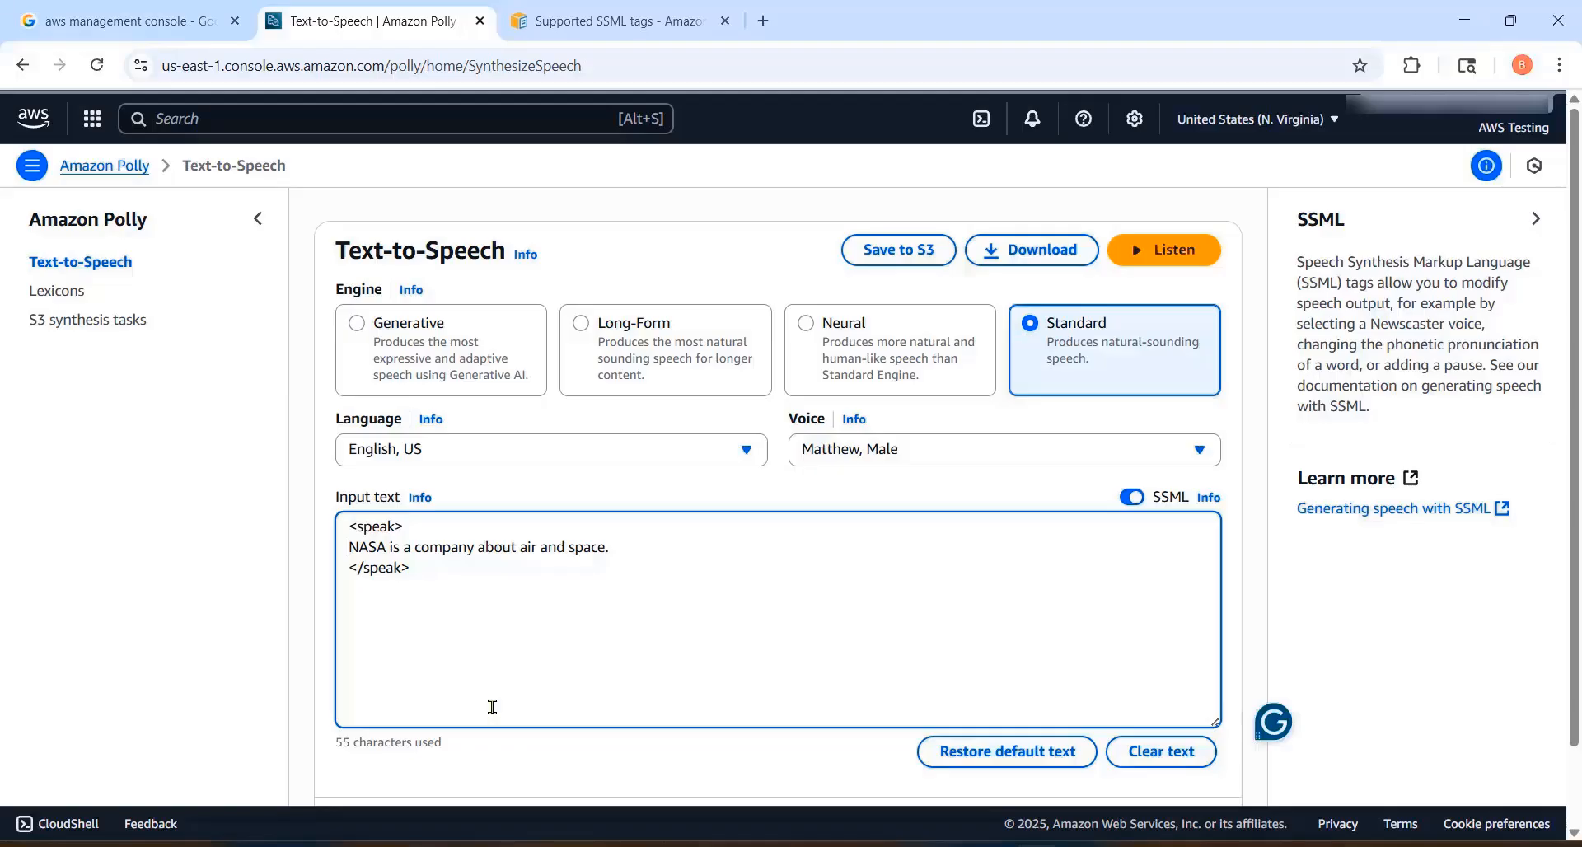
{"action": "key", "text": "End"}
{"action": "left_click", "coordinate": [1176, 259]}
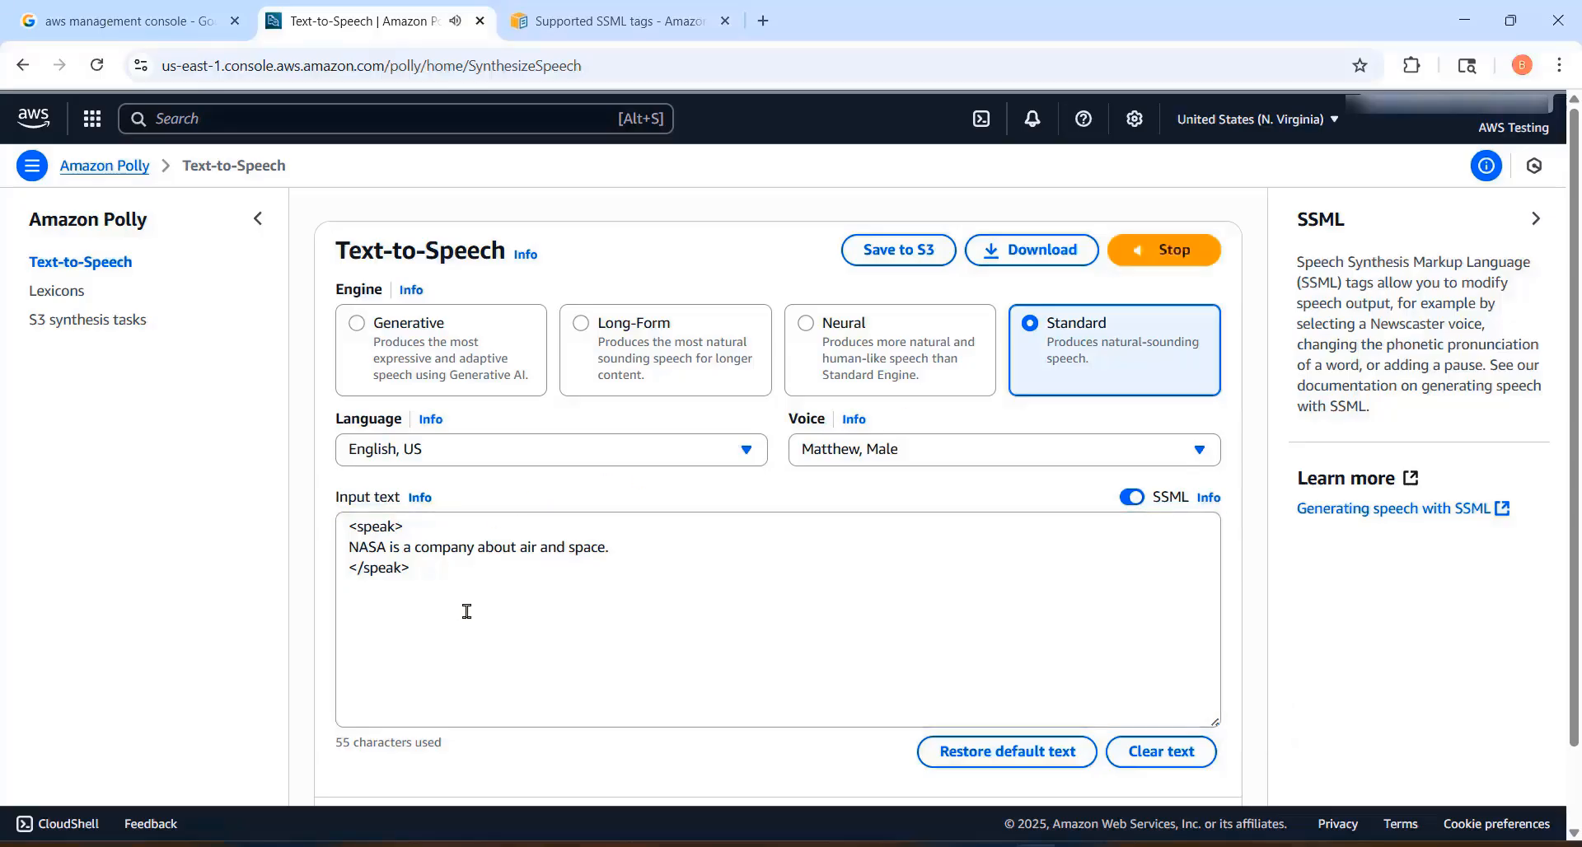
Step: Wrap the word NASA in <say-as interpret-as="characters"> and </say-as>, listen to the text, and highlight NASA
{"action": "double_click", "coordinate": [385, 548]}
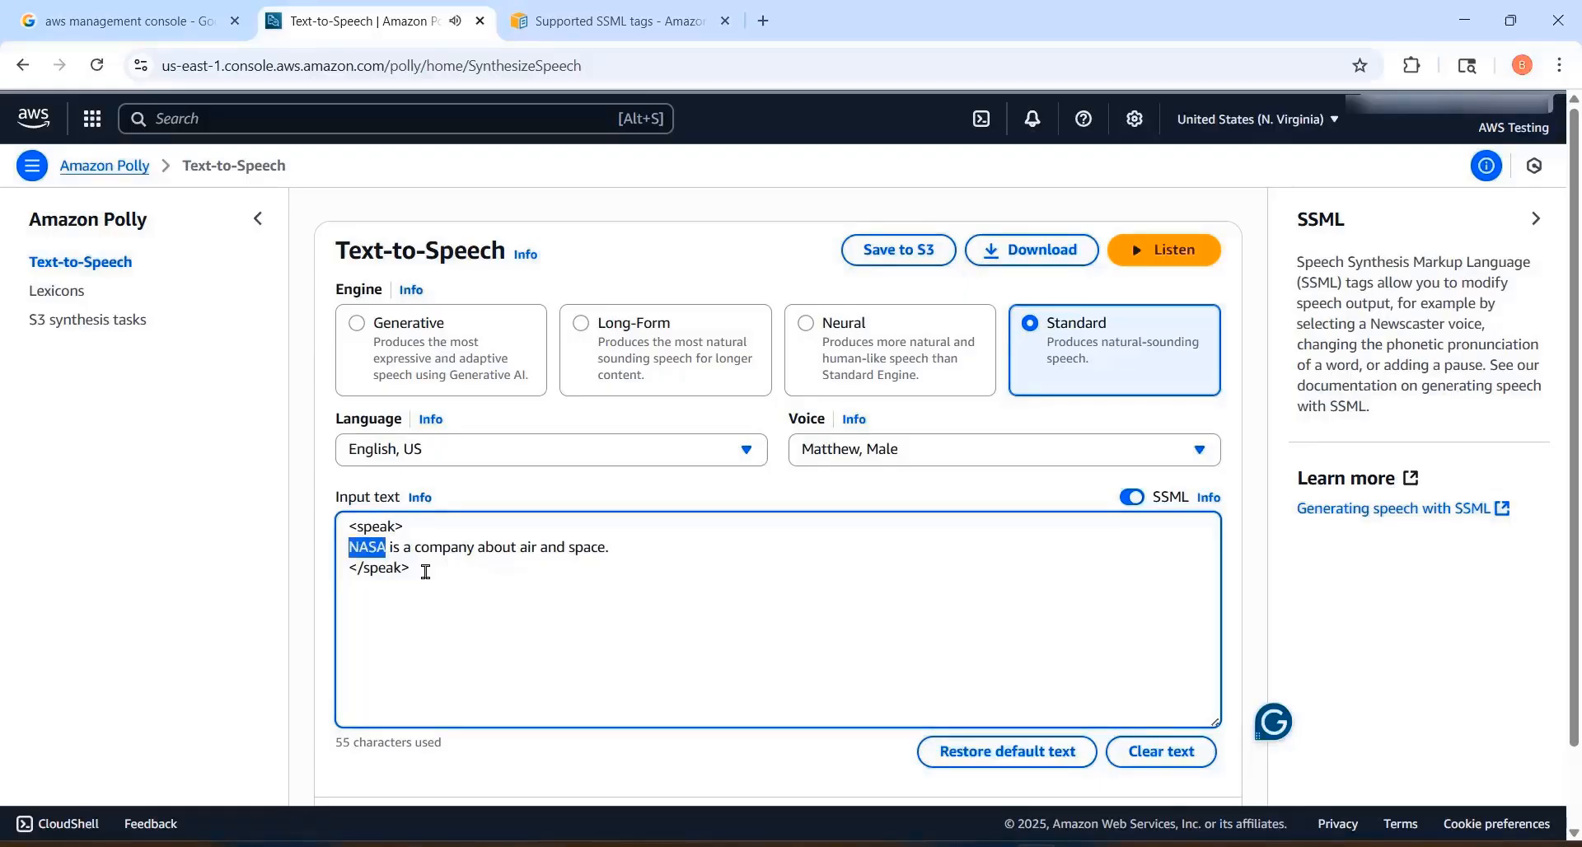
{"action": "key", "text": "ctrl+v"}
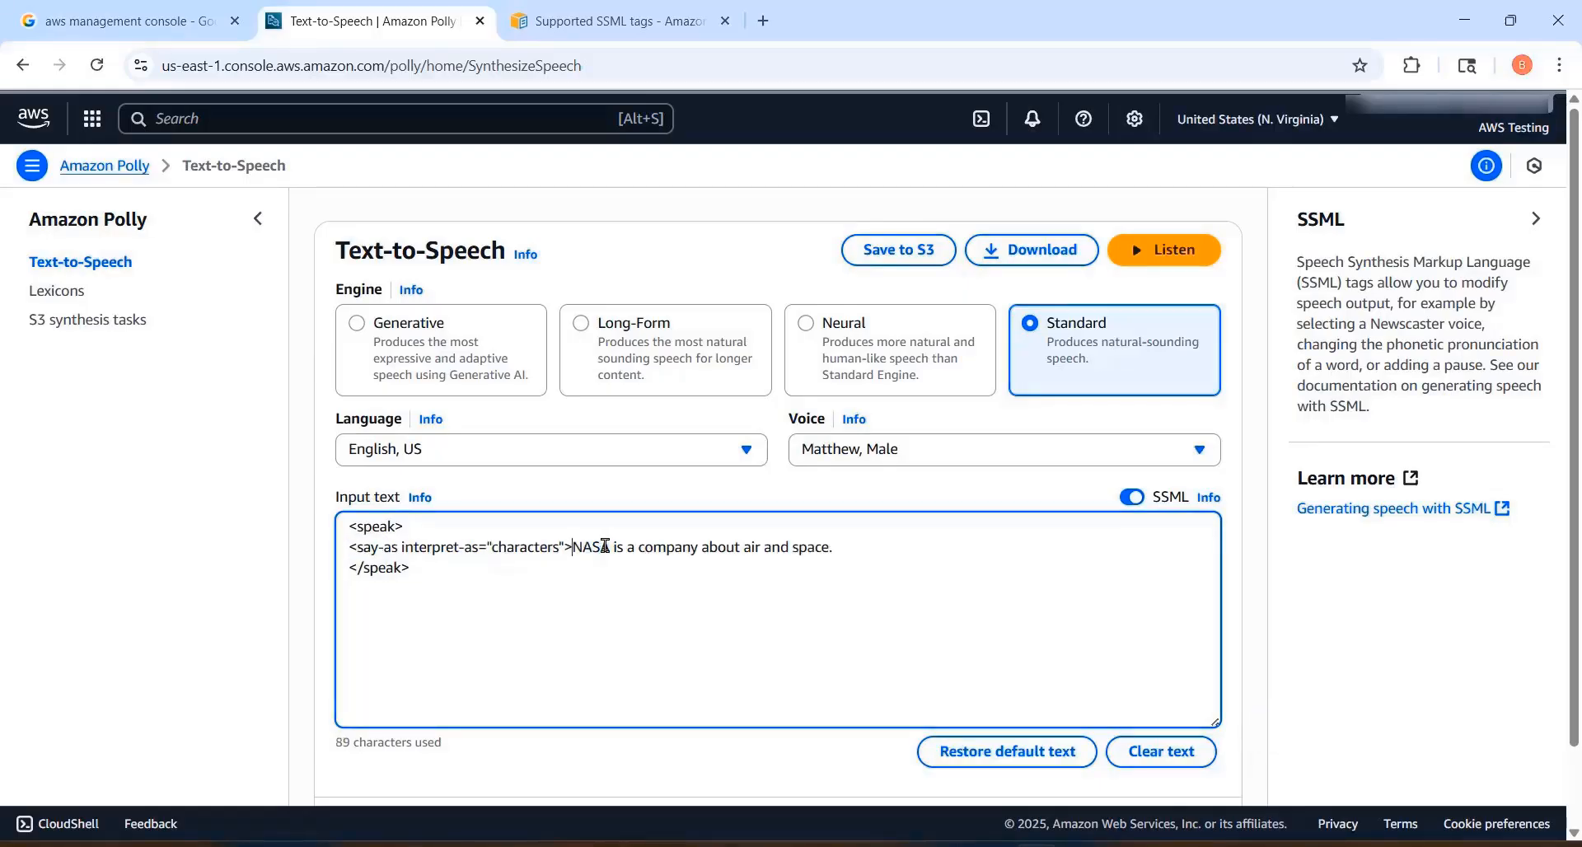
{"action": "type", "text": "</say-as>"}
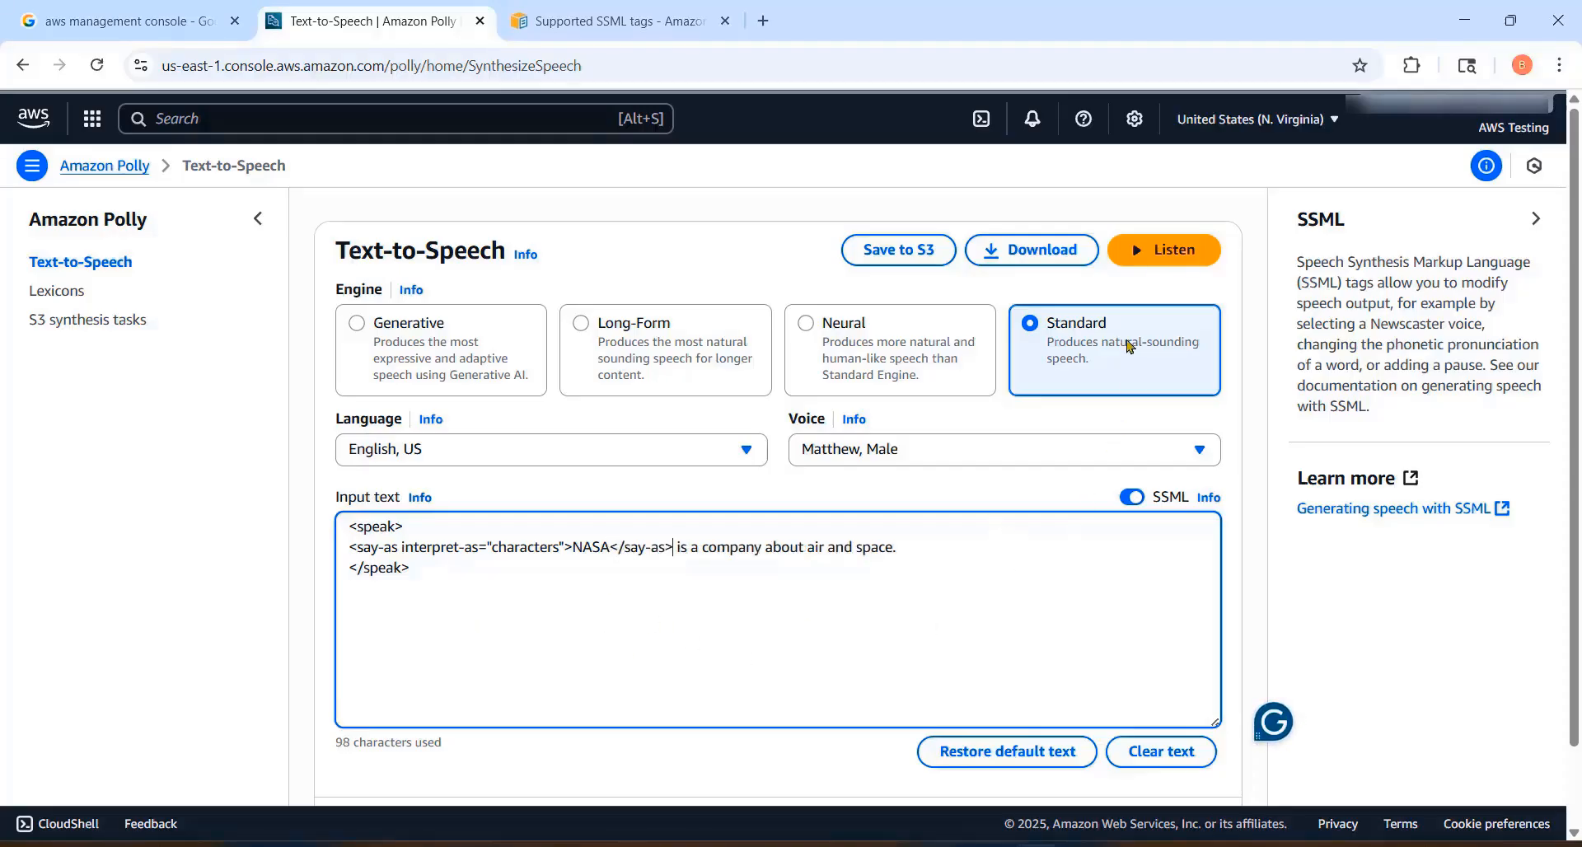
{"action": "left_click", "coordinate": [1161, 251]}
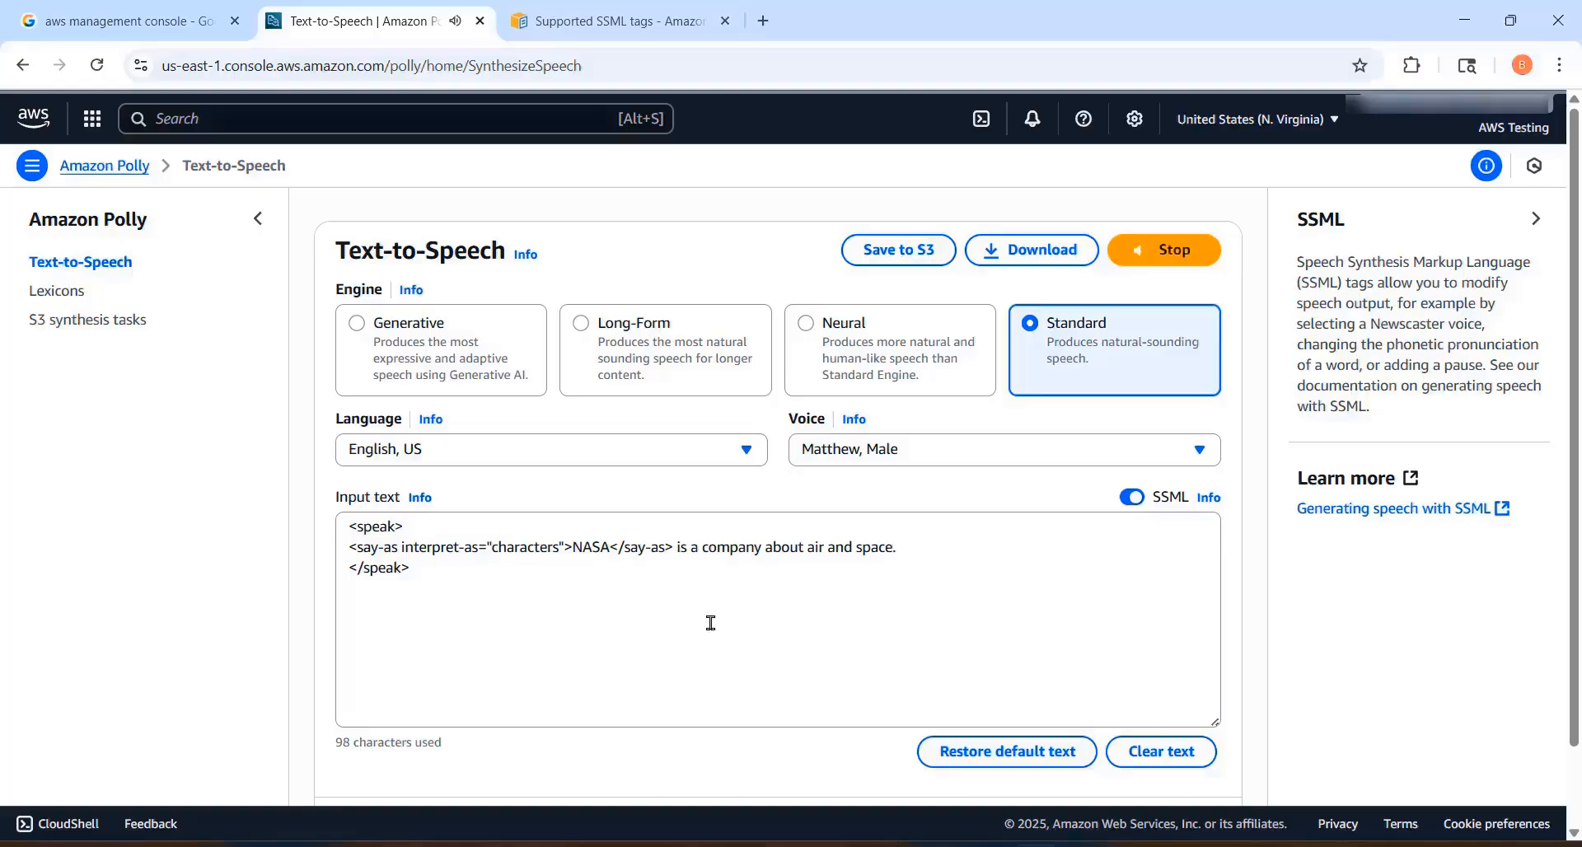
{"action": "left_click_drag", "start_coordinate": [610, 549], "coordinate": [575, 551]}
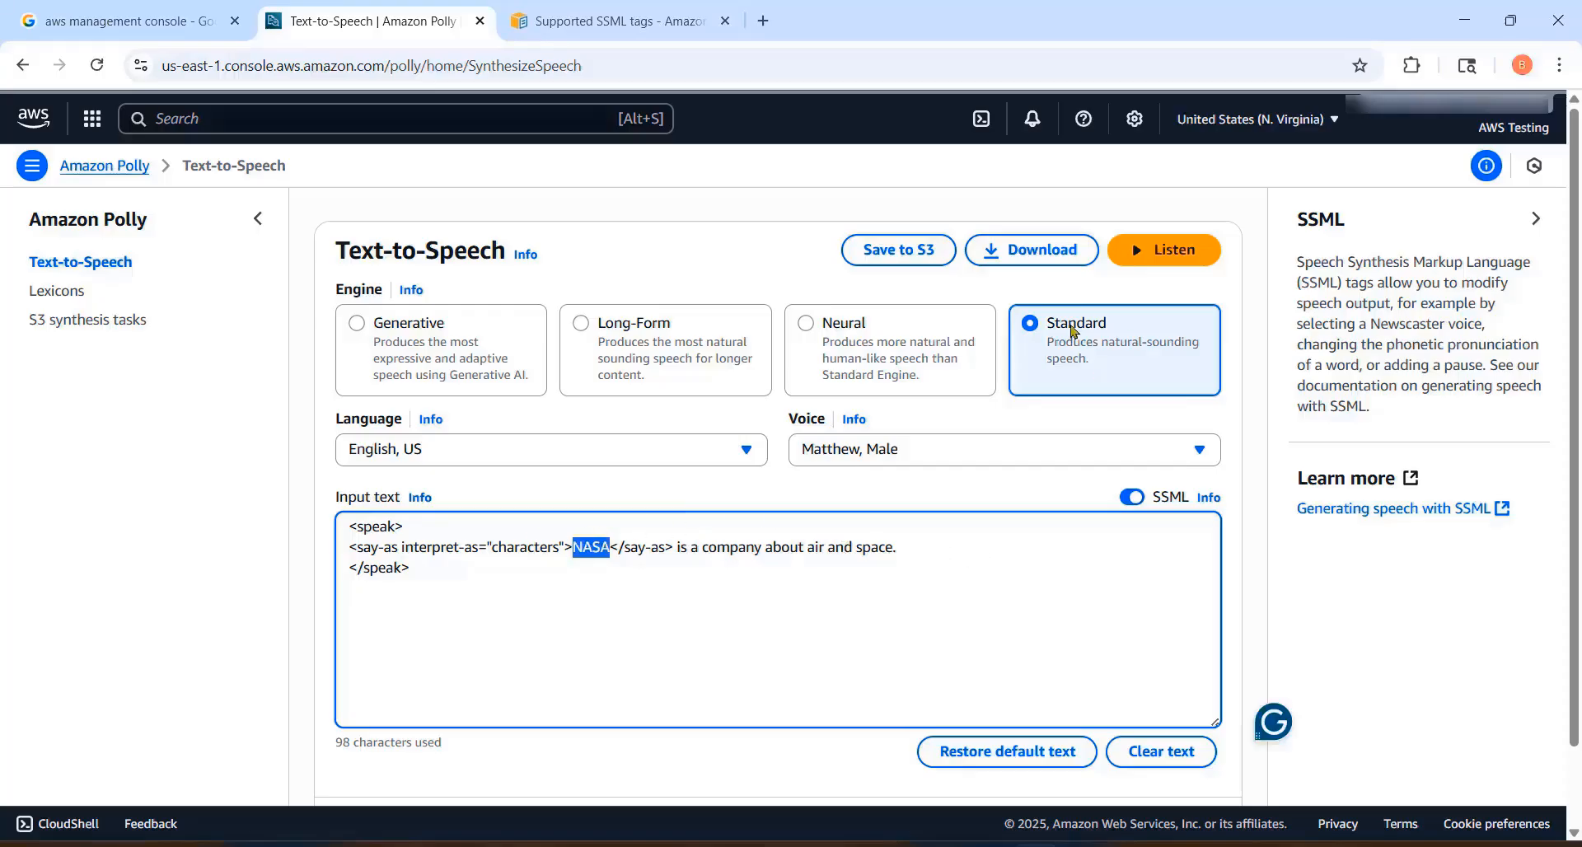
Step: Add a new line reading "AWS, EC2" below the NASA sentence
{"action": "left_click", "coordinate": [965, 557]}
{"action": "key", "text": "Return"}
{"action": "type", "text": "AWS, "}
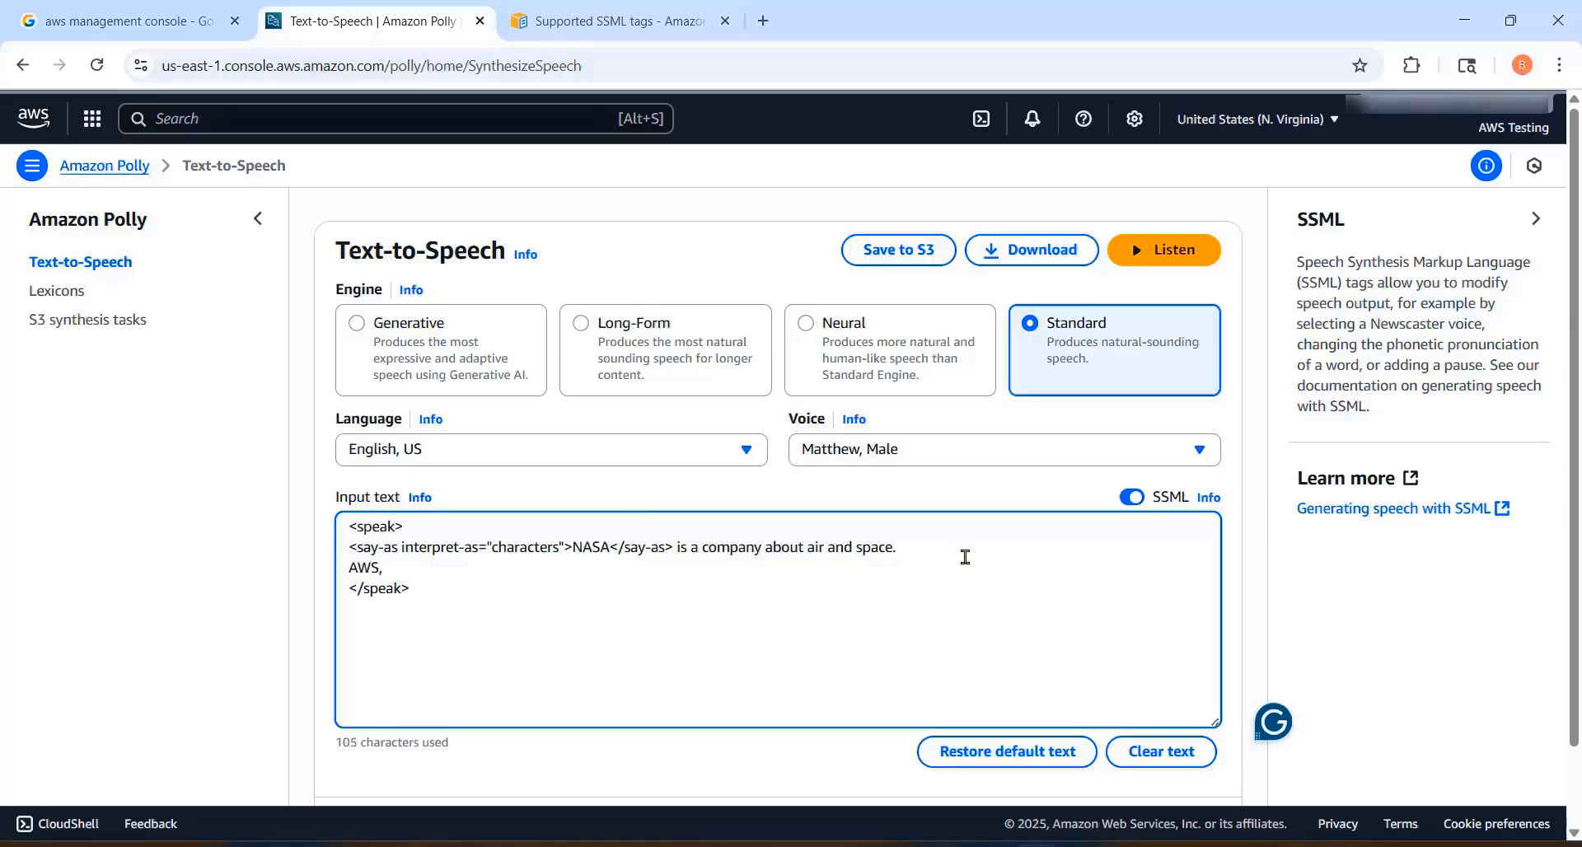
{"action": "type", "text": "EC@"}
{"action": "key", "text": "BackSpace"}
{"action": "type", "text": "2"}
Step: Replace both lines between the speak tags with a "He was born on" sentence containing a numeric date, and listen to it
{"action": "left_click_drag", "start_coordinate": [445, 573], "coordinate": [334, 558]}
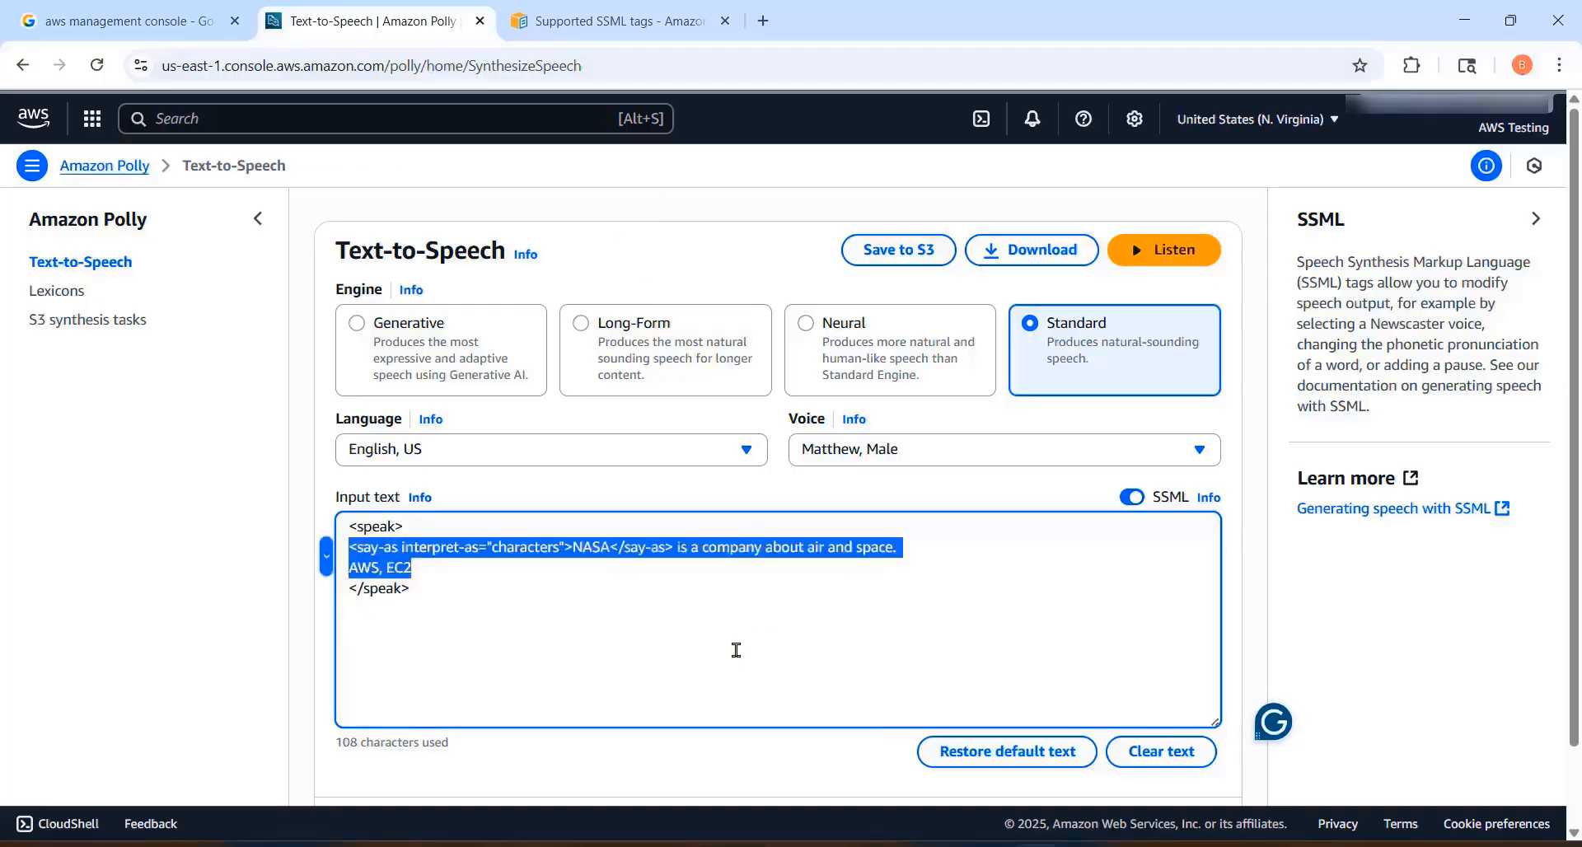
{"action": "key", "text": "BackSpace"}
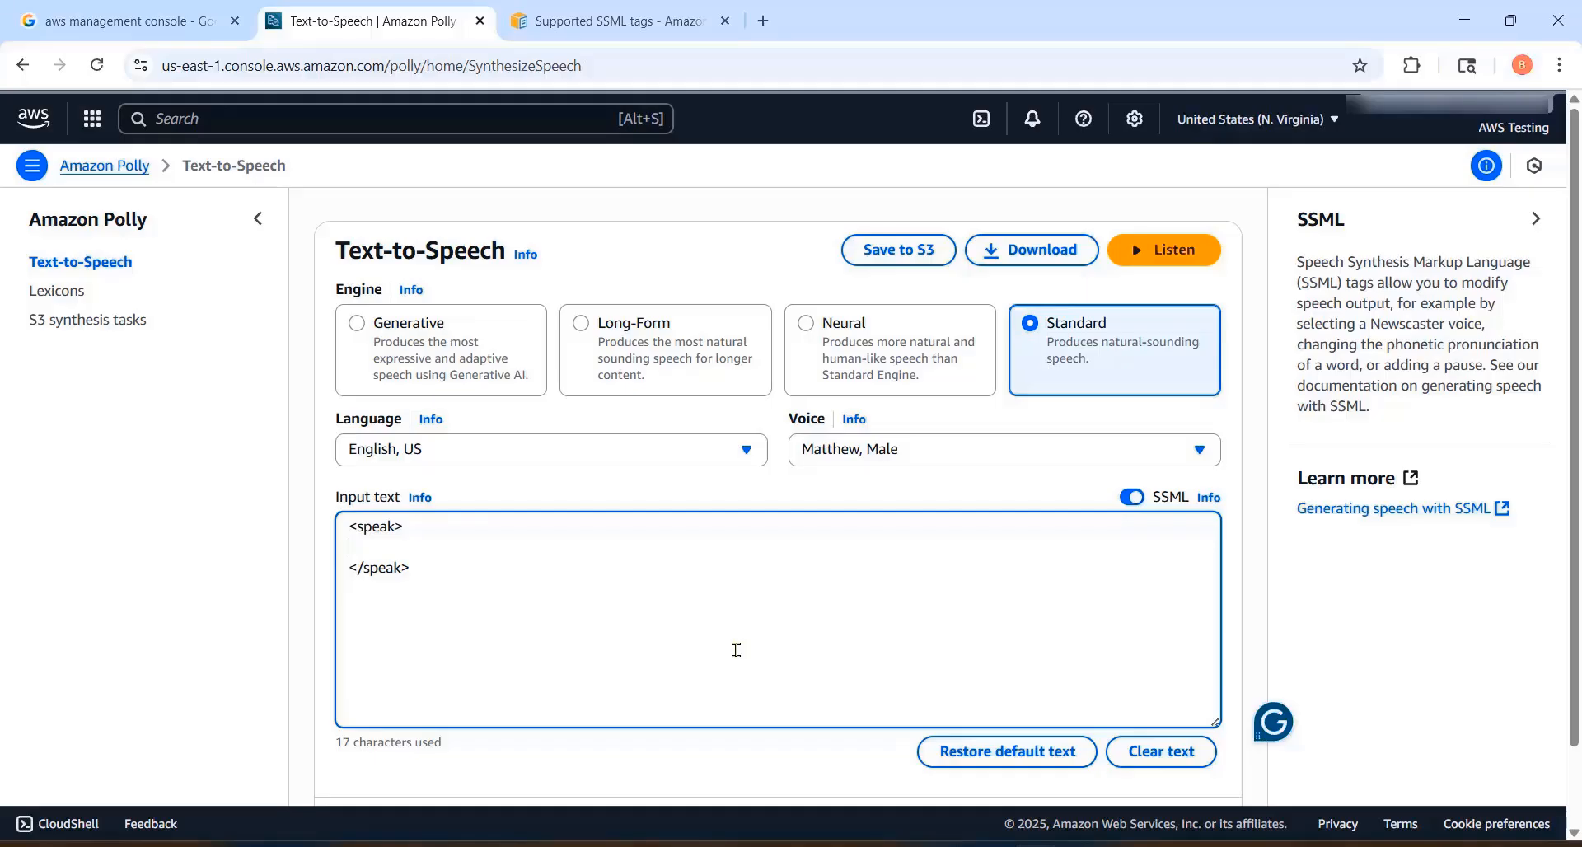
{"action": "type", "text": "He was born on 02/09/2001."}
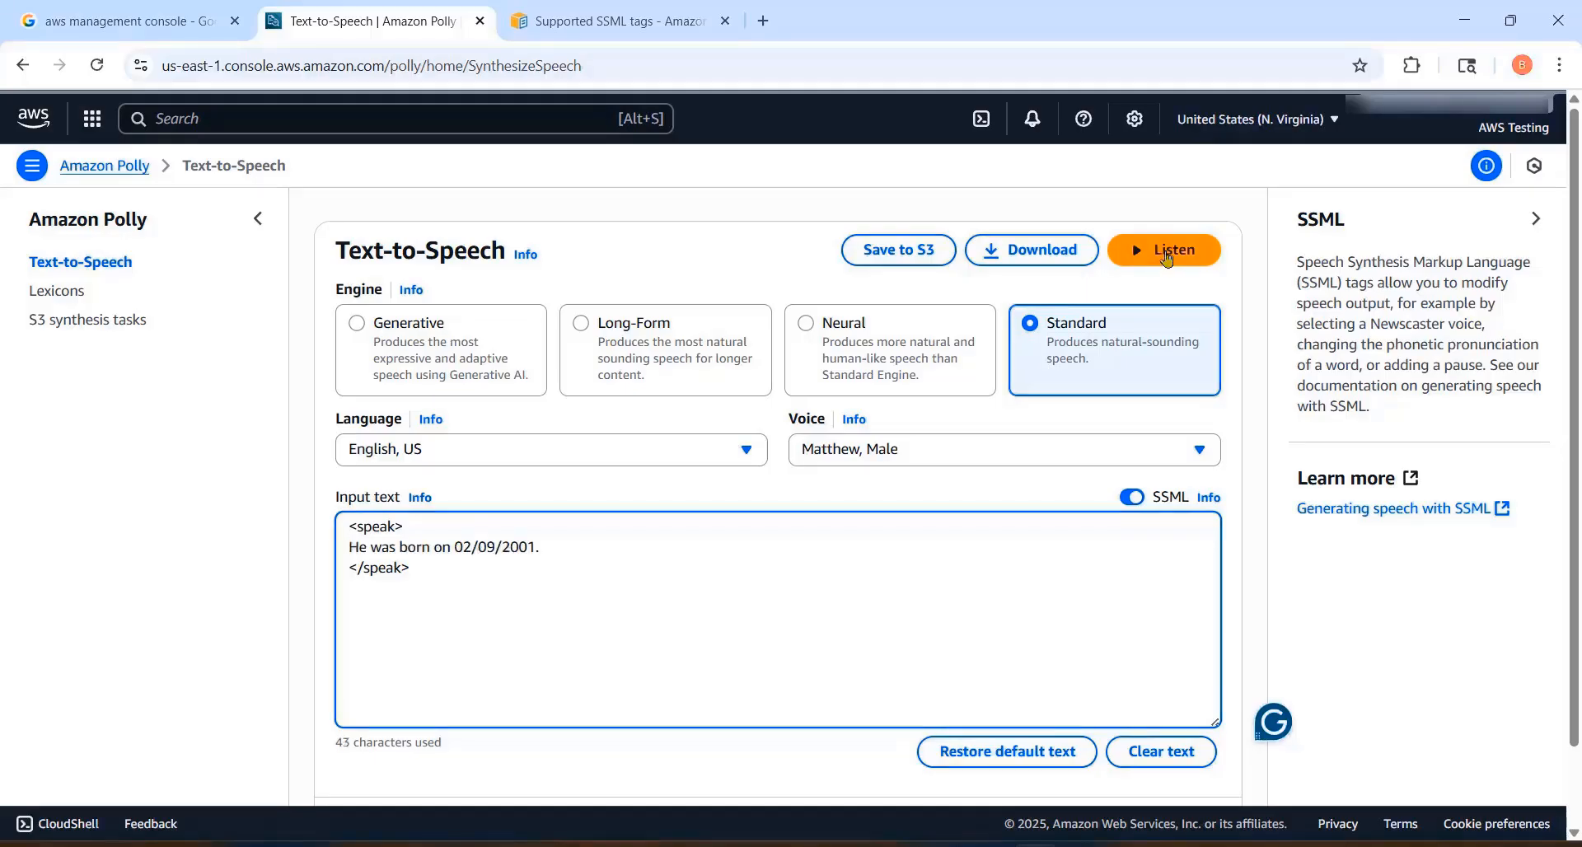
{"action": "left_click", "coordinate": [1166, 256]}
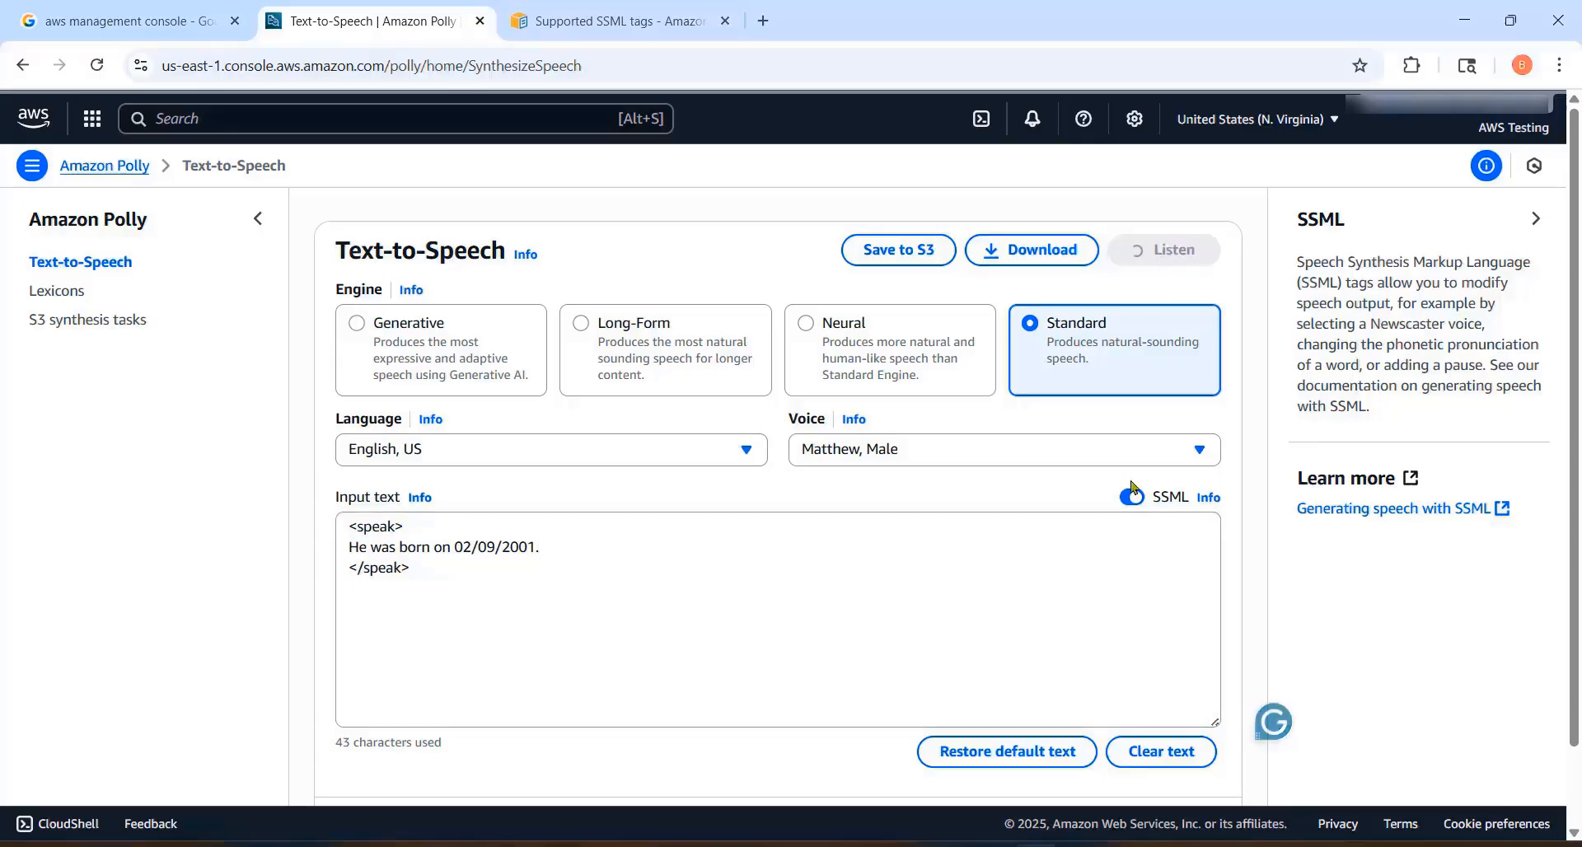
Step: Wrap the date in <say-as interpret-as="date" format = "mdy"> with a closing </say-as> tag, and listen to the text
{"action": "left_click", "coordinate": [1067, 595]}
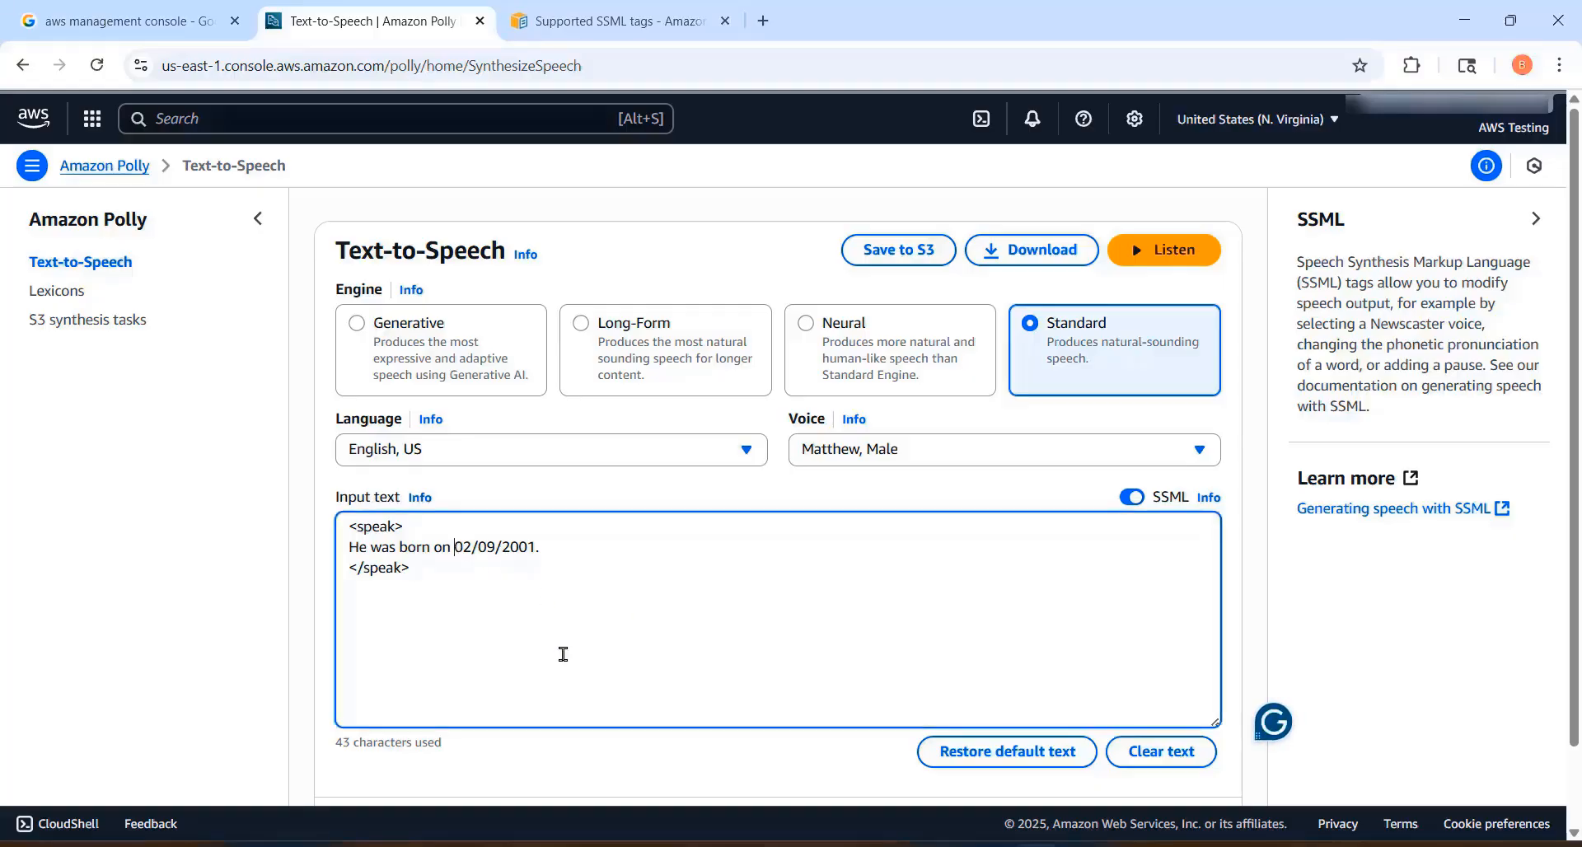
{"action": "type", "text": "<say-as interpret-as=\"date\" format = \"mdy\">"}
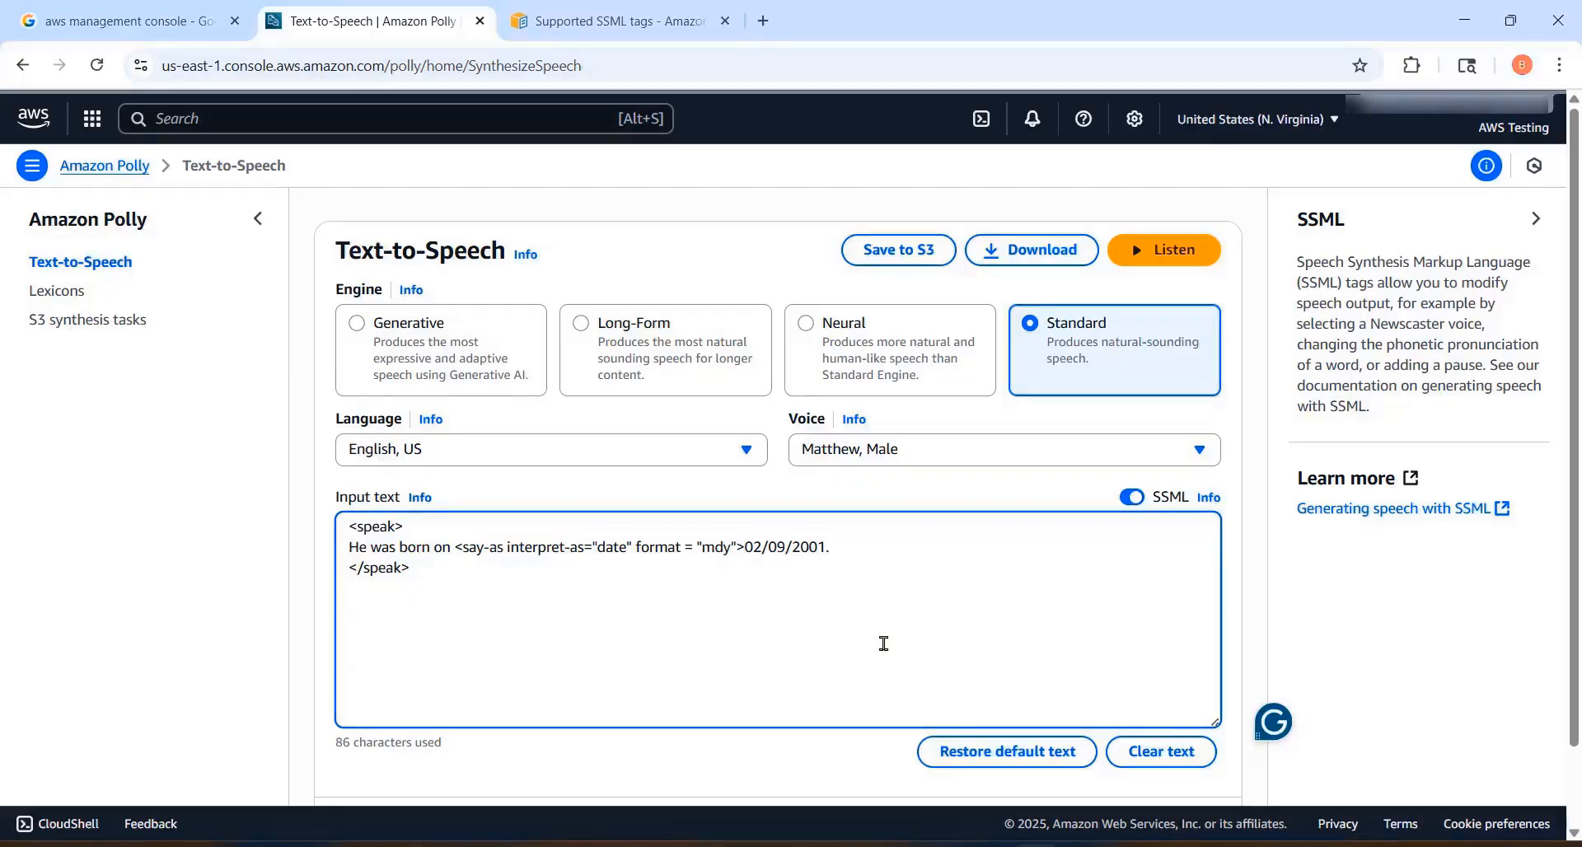
{"action": "type", "text": "</say-as>"}
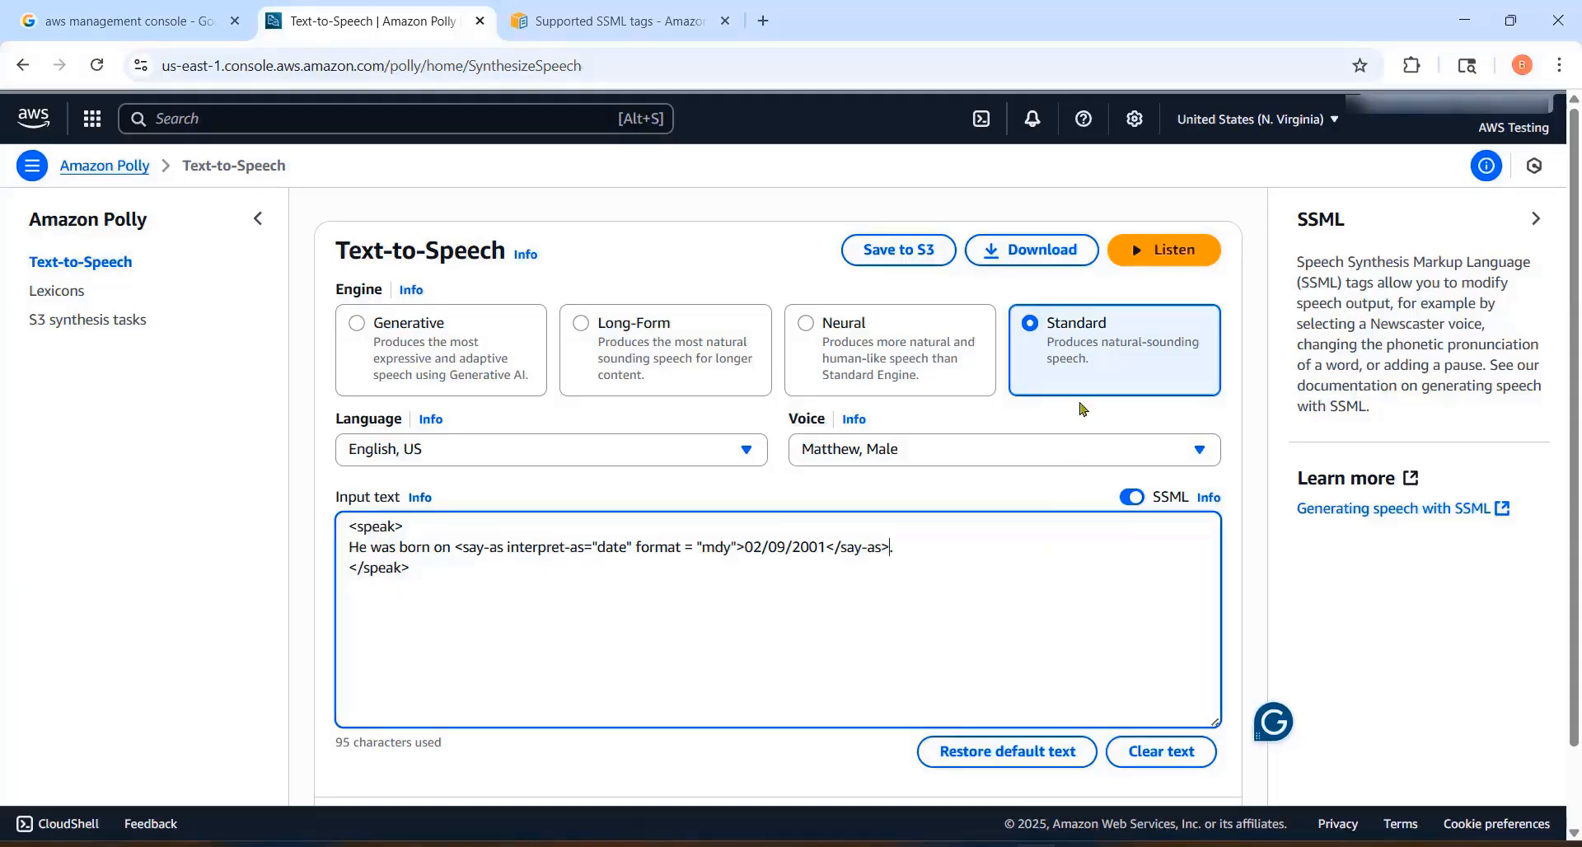
{"action": "left_click", "coordinate": [1142, 255]}
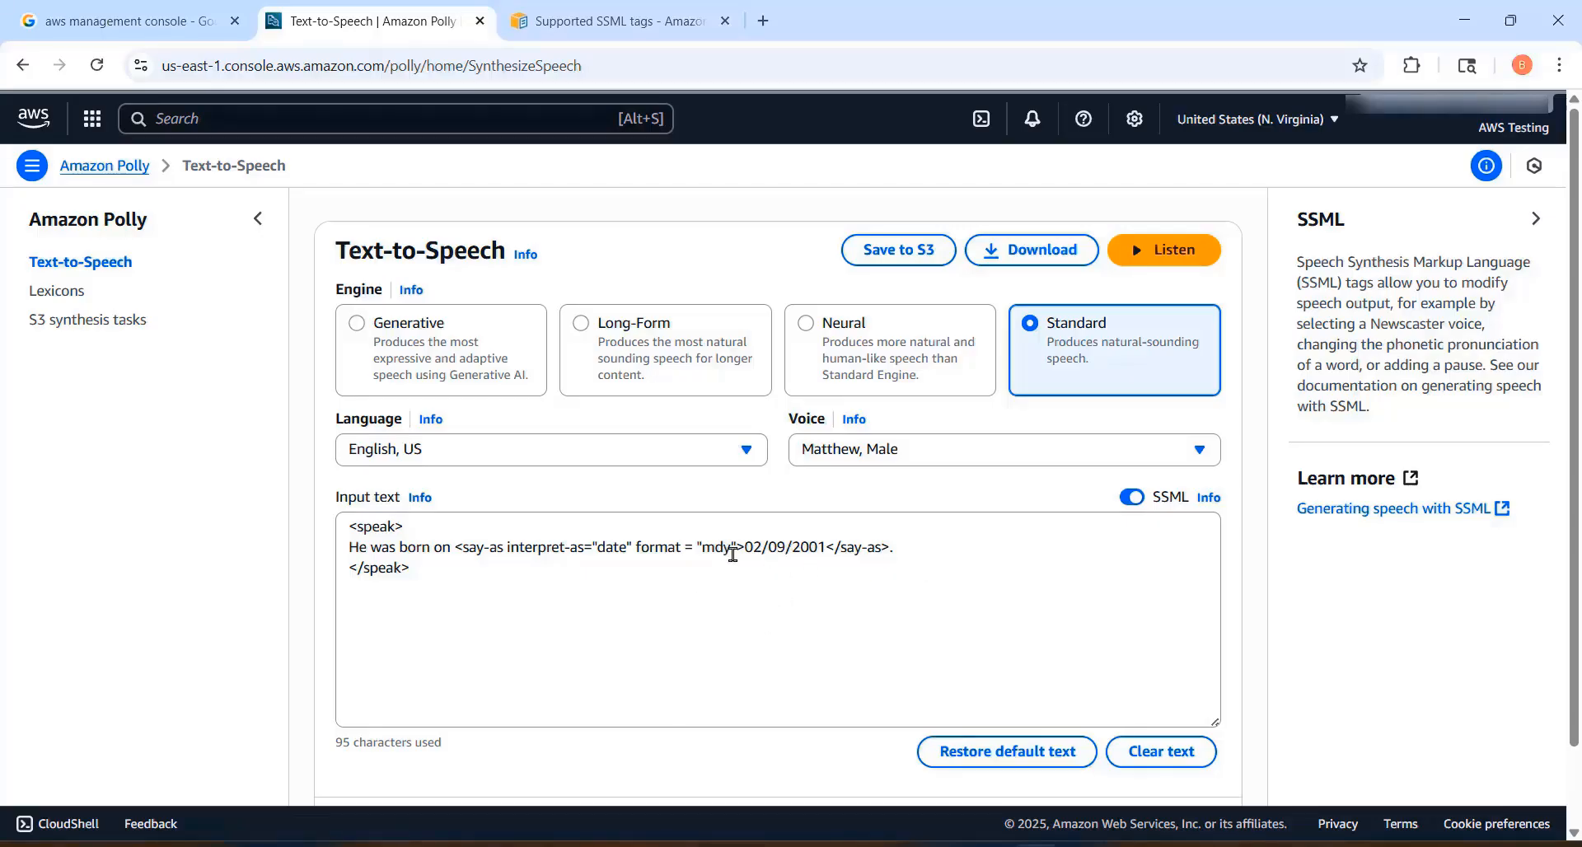
Step: Set the say-as date format to "dmy", listen to the text, and highlight the format value
{"action": "left_click_drag", "start_coordinate": [732, 551], "coordinate": [702, 549]}
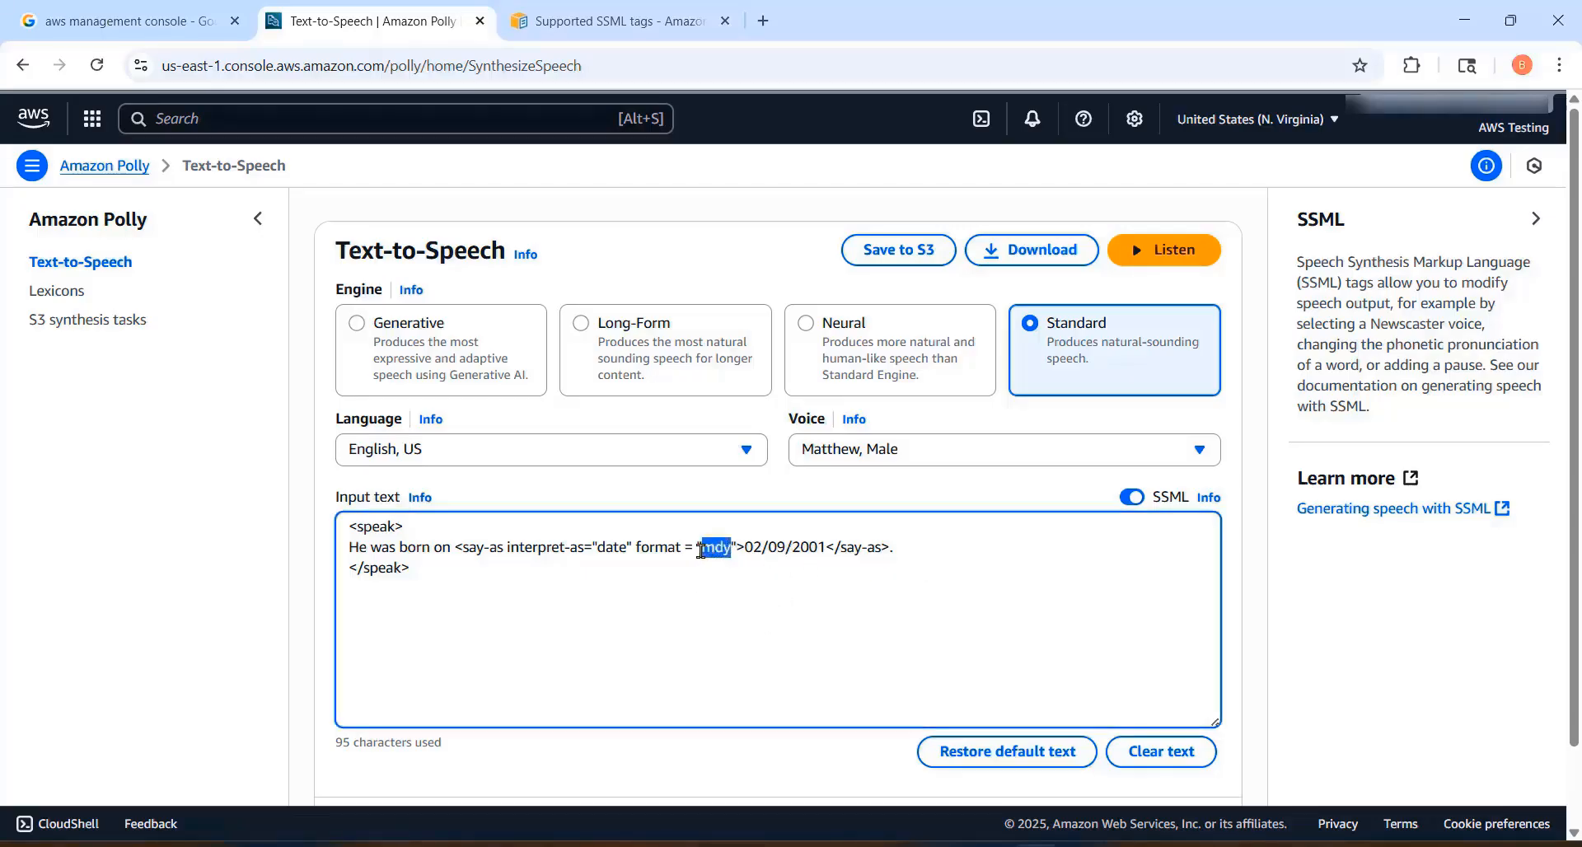
{"action": "left_click", "coordinate": [713, 548]}
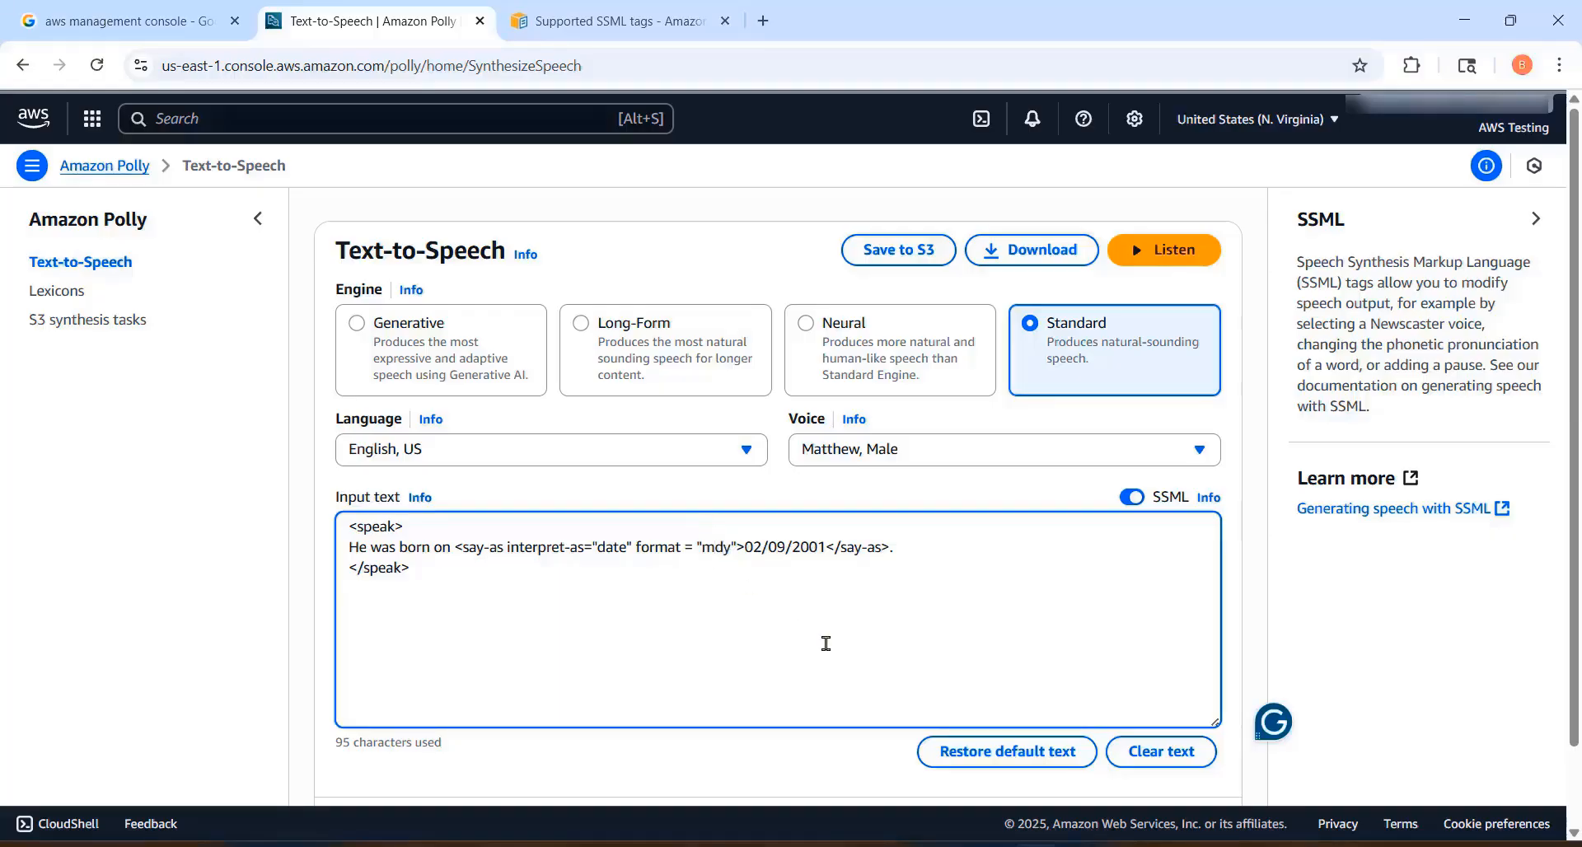
{"action": "key", "text": "Delete"}
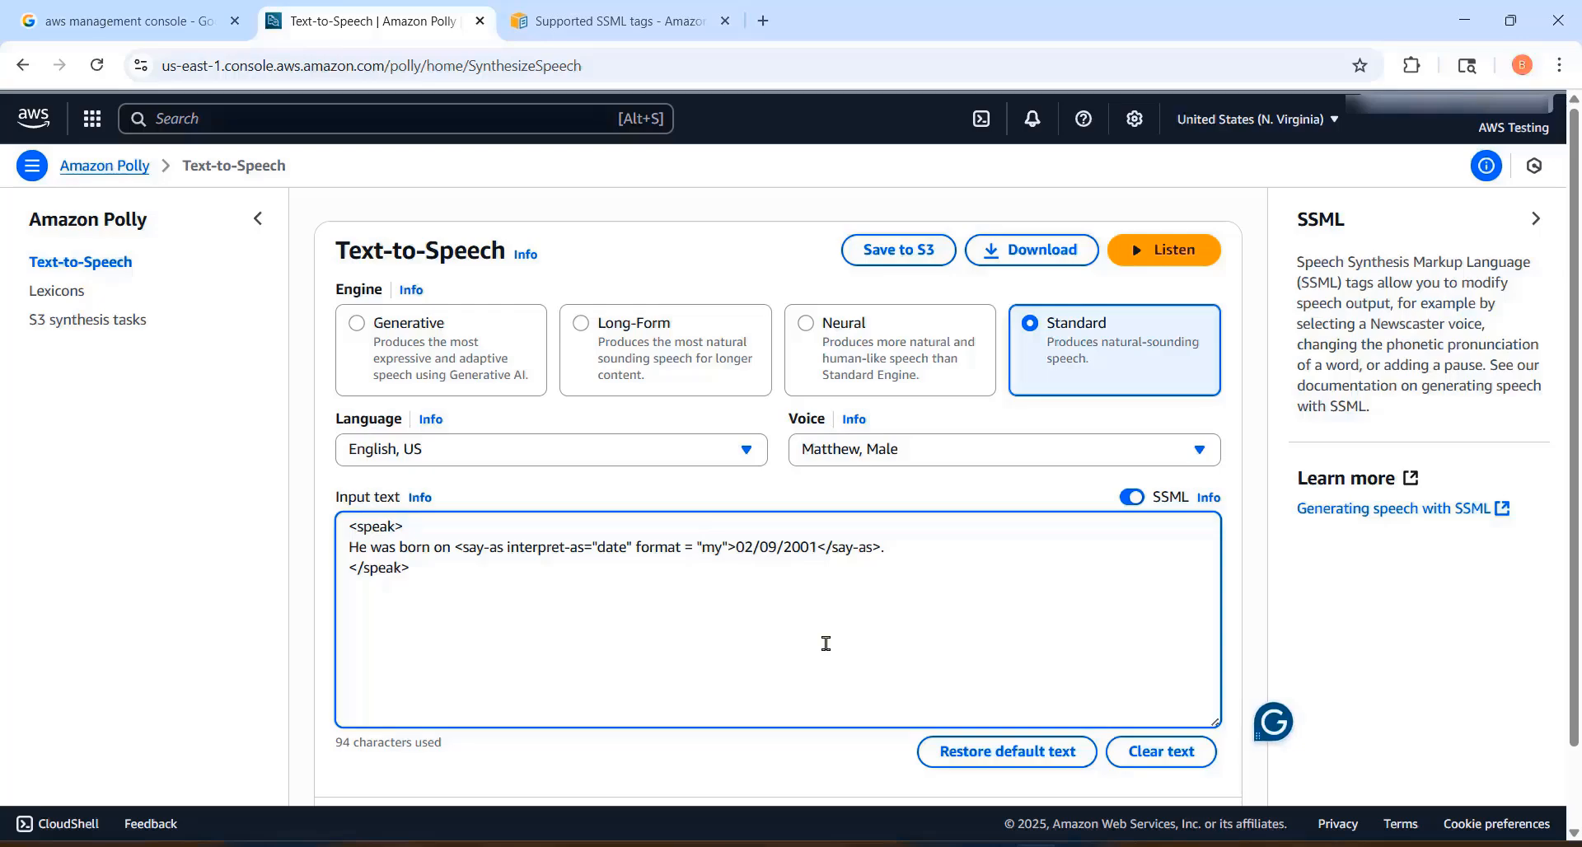
{"action": "key", "text": "Left"}
{"action": "type", "text": "d"}
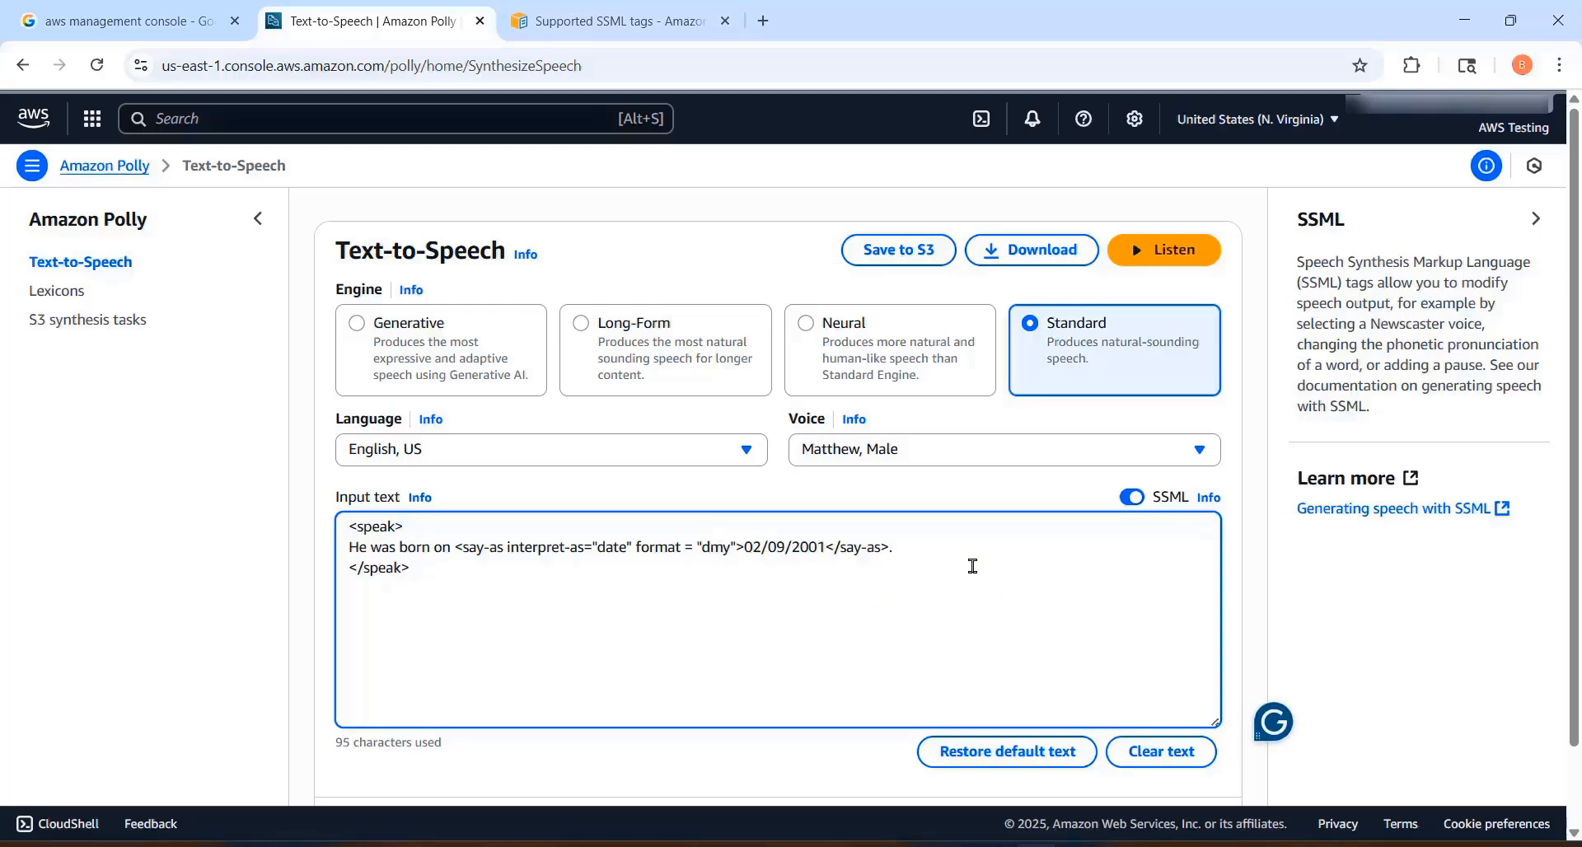
{"action": "left_click", "coordinate": [1156, 252]}
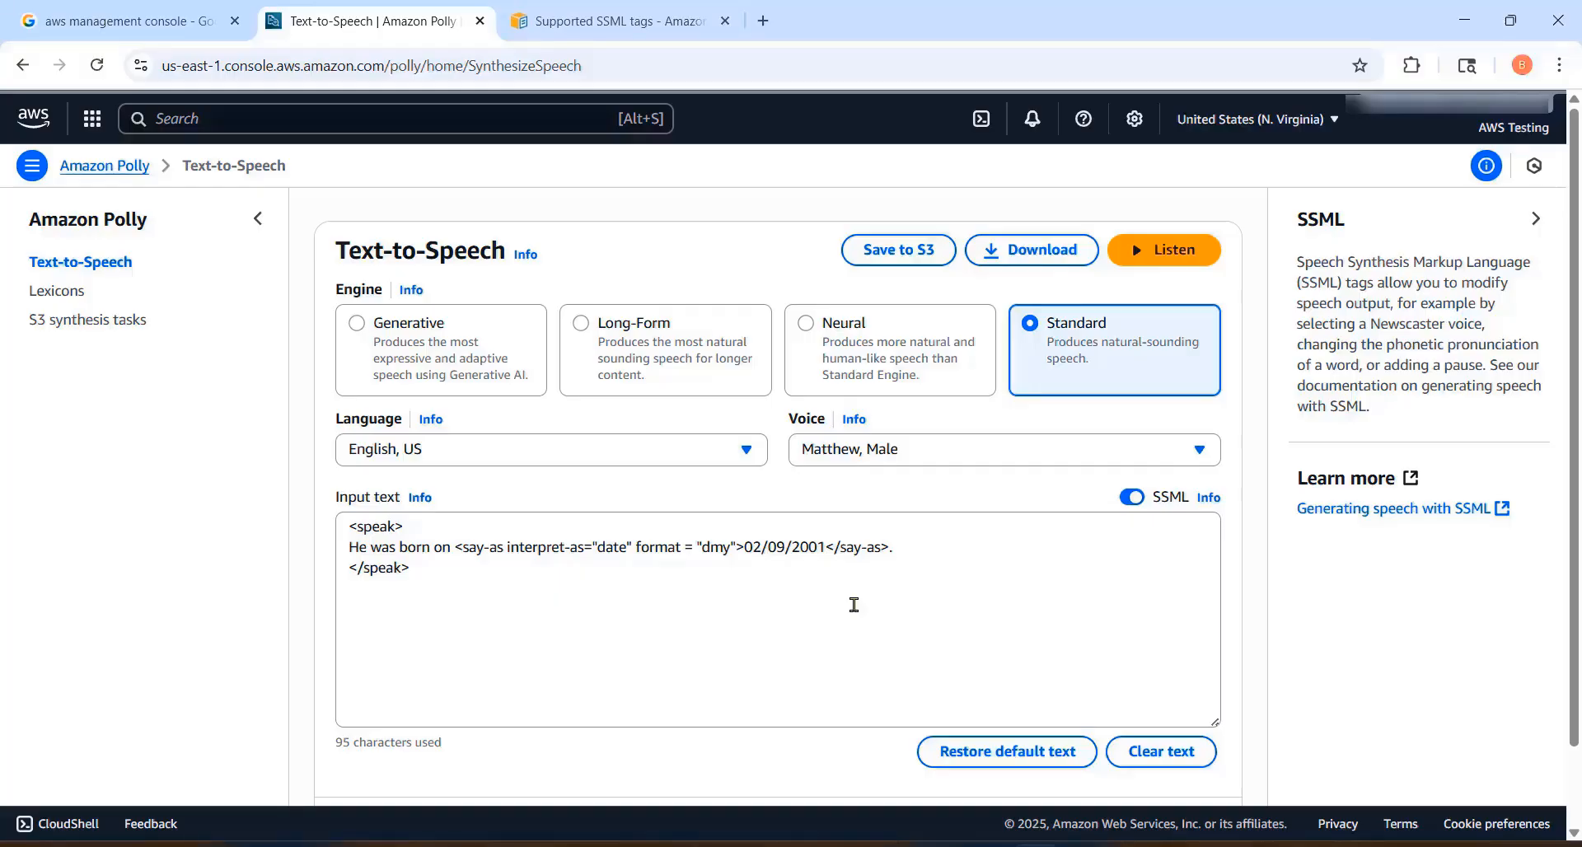
{"action": "left_click_drag", "start_coordinate": [732, 546], "coordinate": [701, 547]}
{"action": "left_click", "coordinate": [769, 601]}
Step: Open the linked documentation on generating speech with SSML and look over the tag table on its Supported SSML tags page
{"action": "left_click", "coordinate": [1375, 511]}
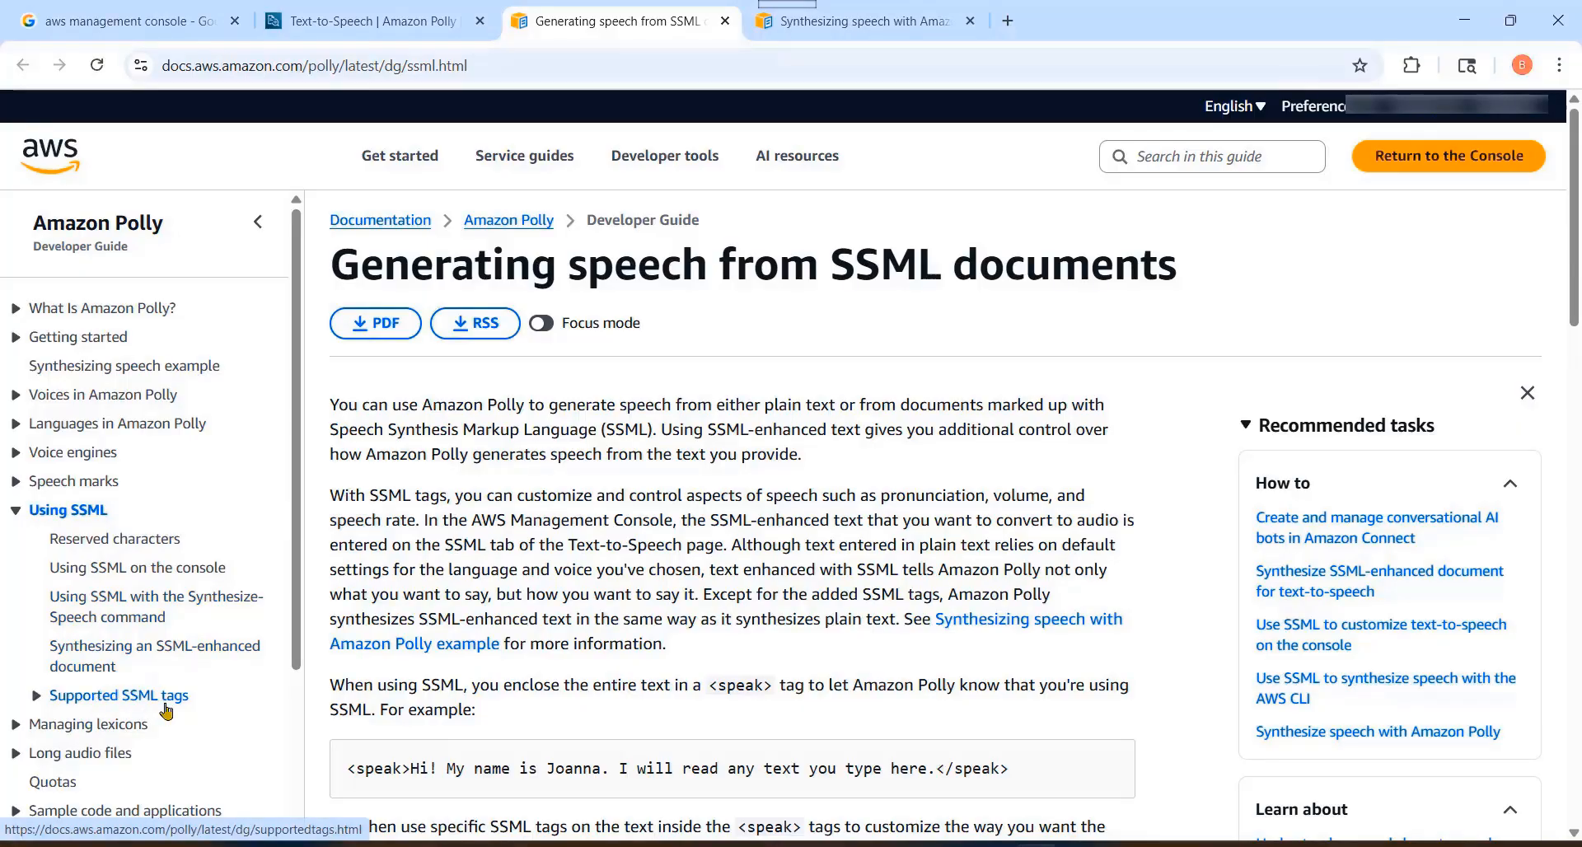
{"action": "left_click", "coordinate": [97, 700]}
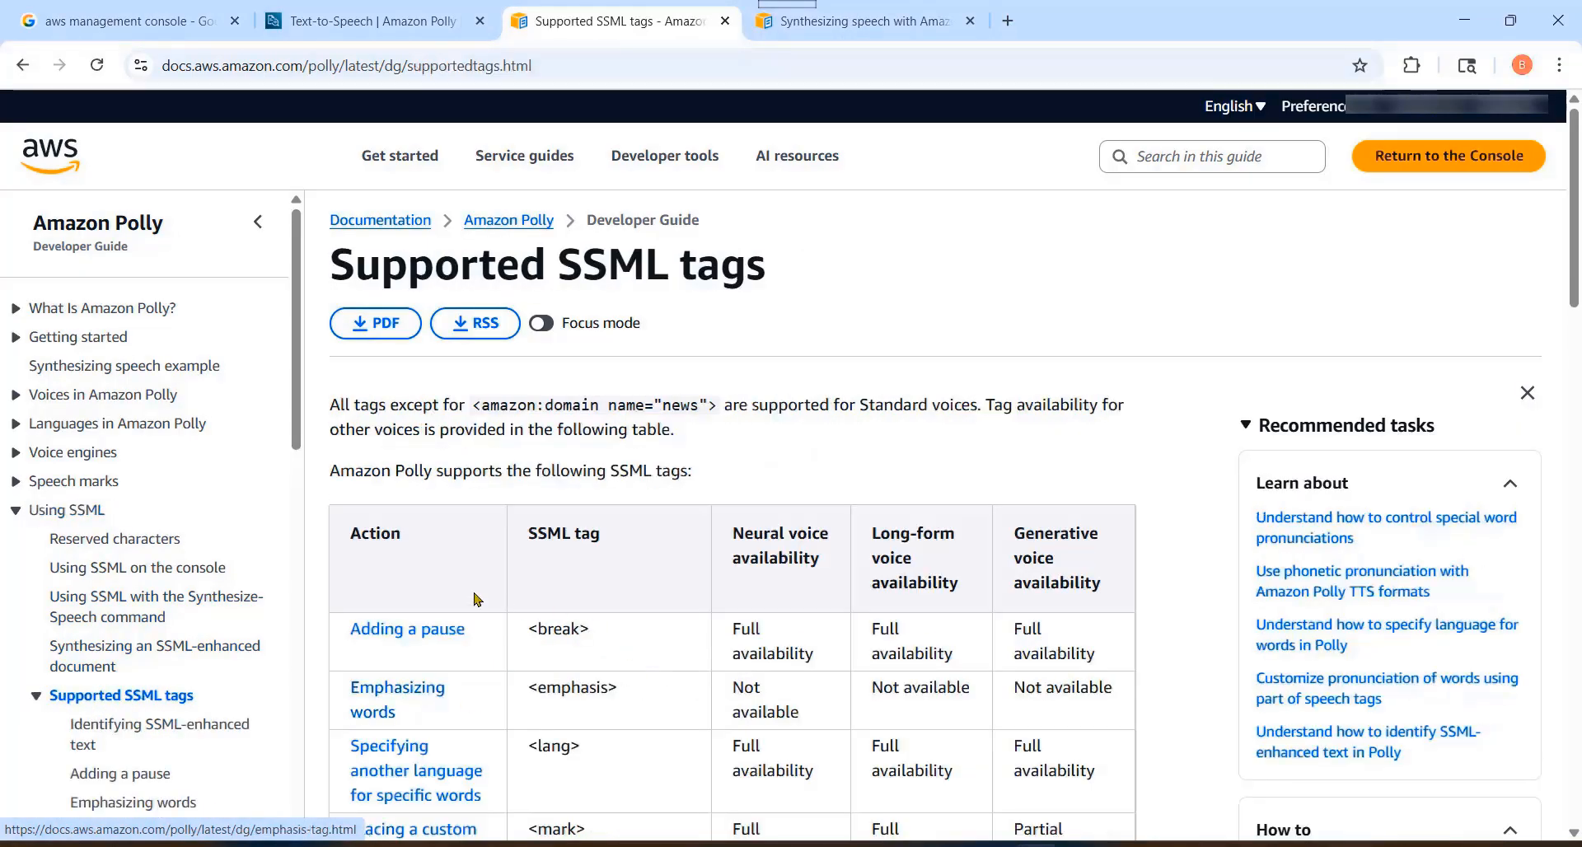
{"action": "scroll", "coordinate": [684, 593], "scroll_direction": "down", "scroll_amount": 3}
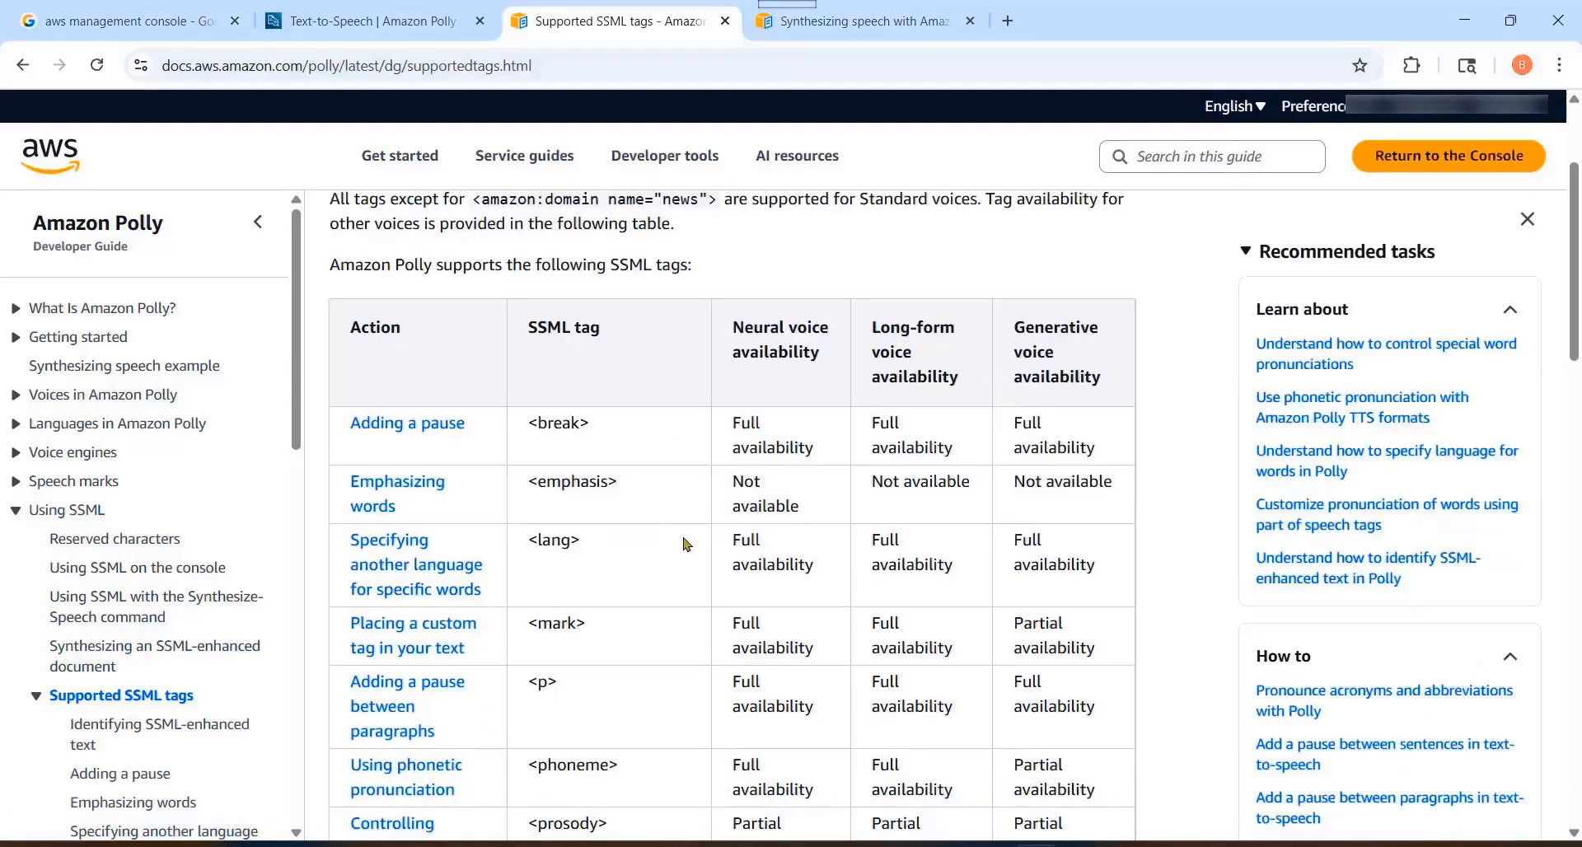
{"action": "scroll", "coordinate": [676, 602], "scroll_direction": "up", "scroll_amount": 2}
{"action": "scroll", "coordinate": [678, 600], "scroll_direction": "down", "scroll_amount": 12}
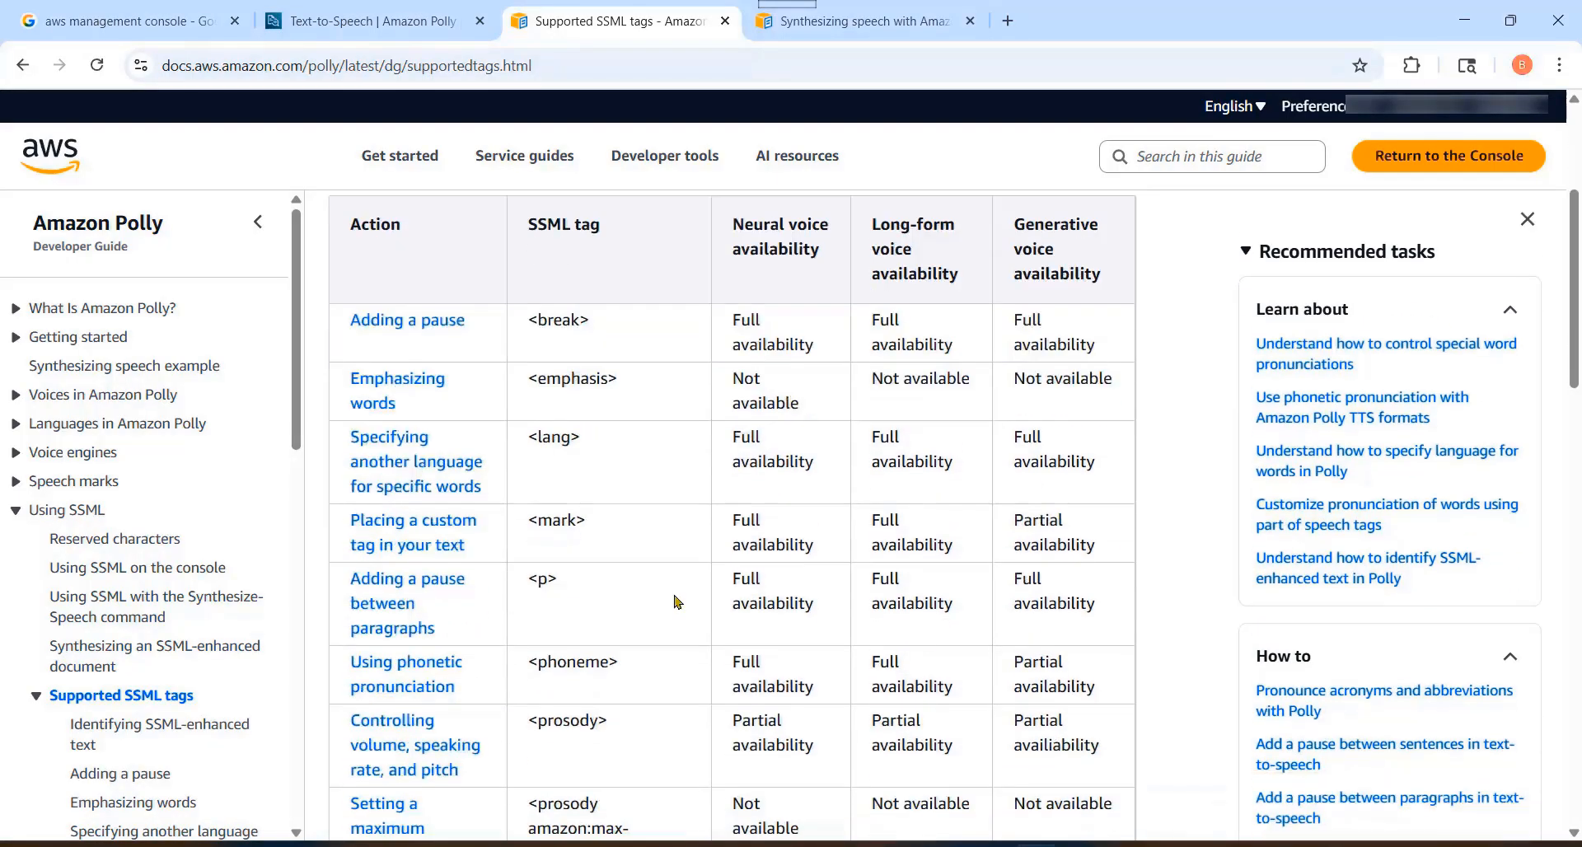
{"action": "scroll", "coordinate": [682, 595], "scroll_direction": "down", "scroll_amount": 5}
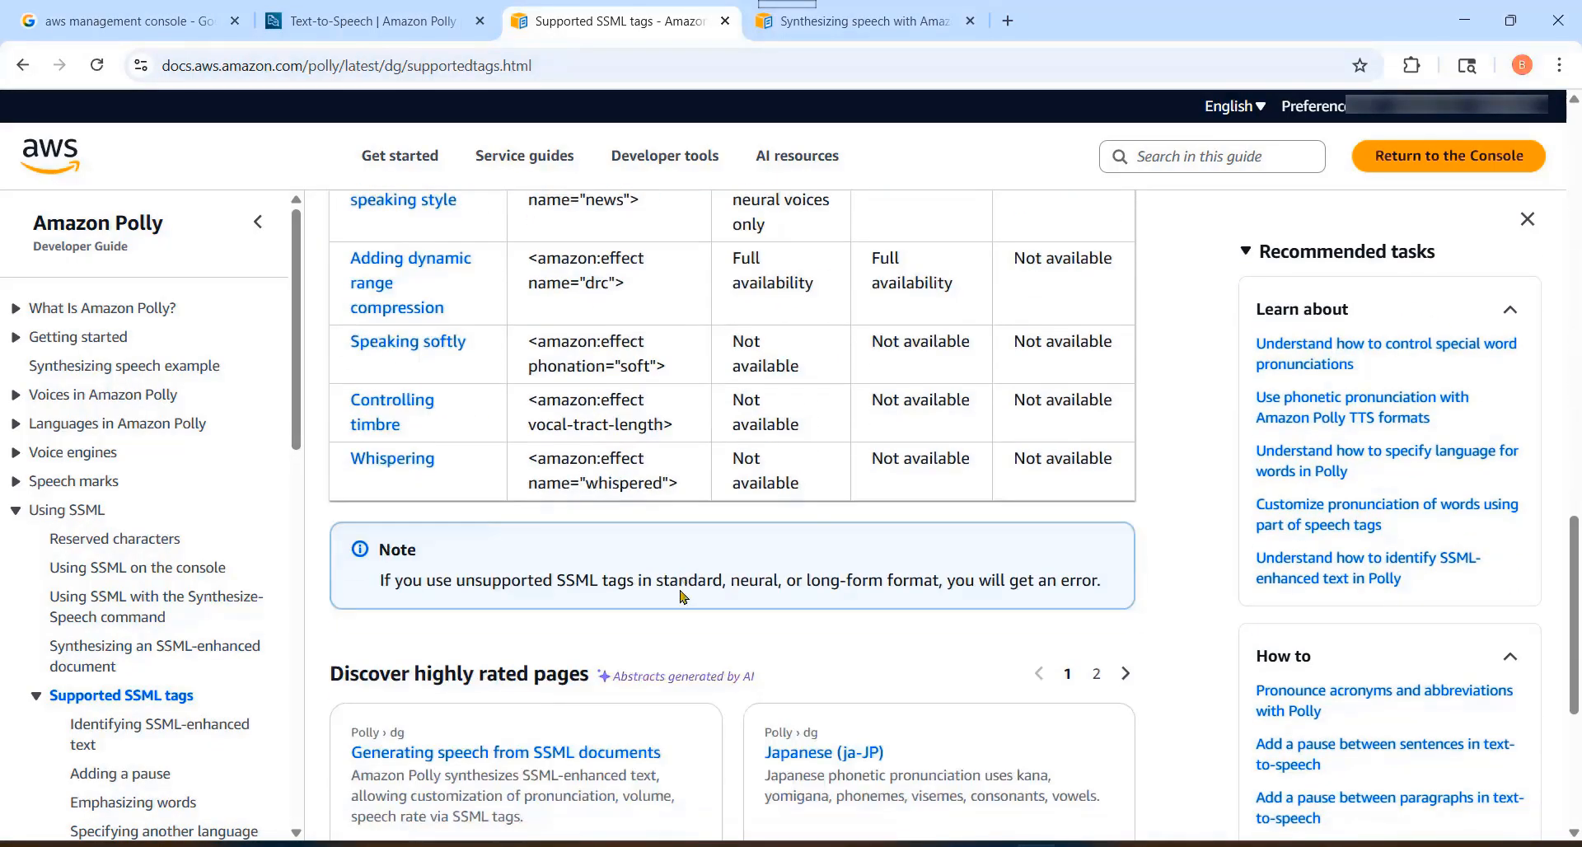
{"action": "scroll", "coordinate": [686, 584], "scroll_direction": "up", "scroll_amount": 2}
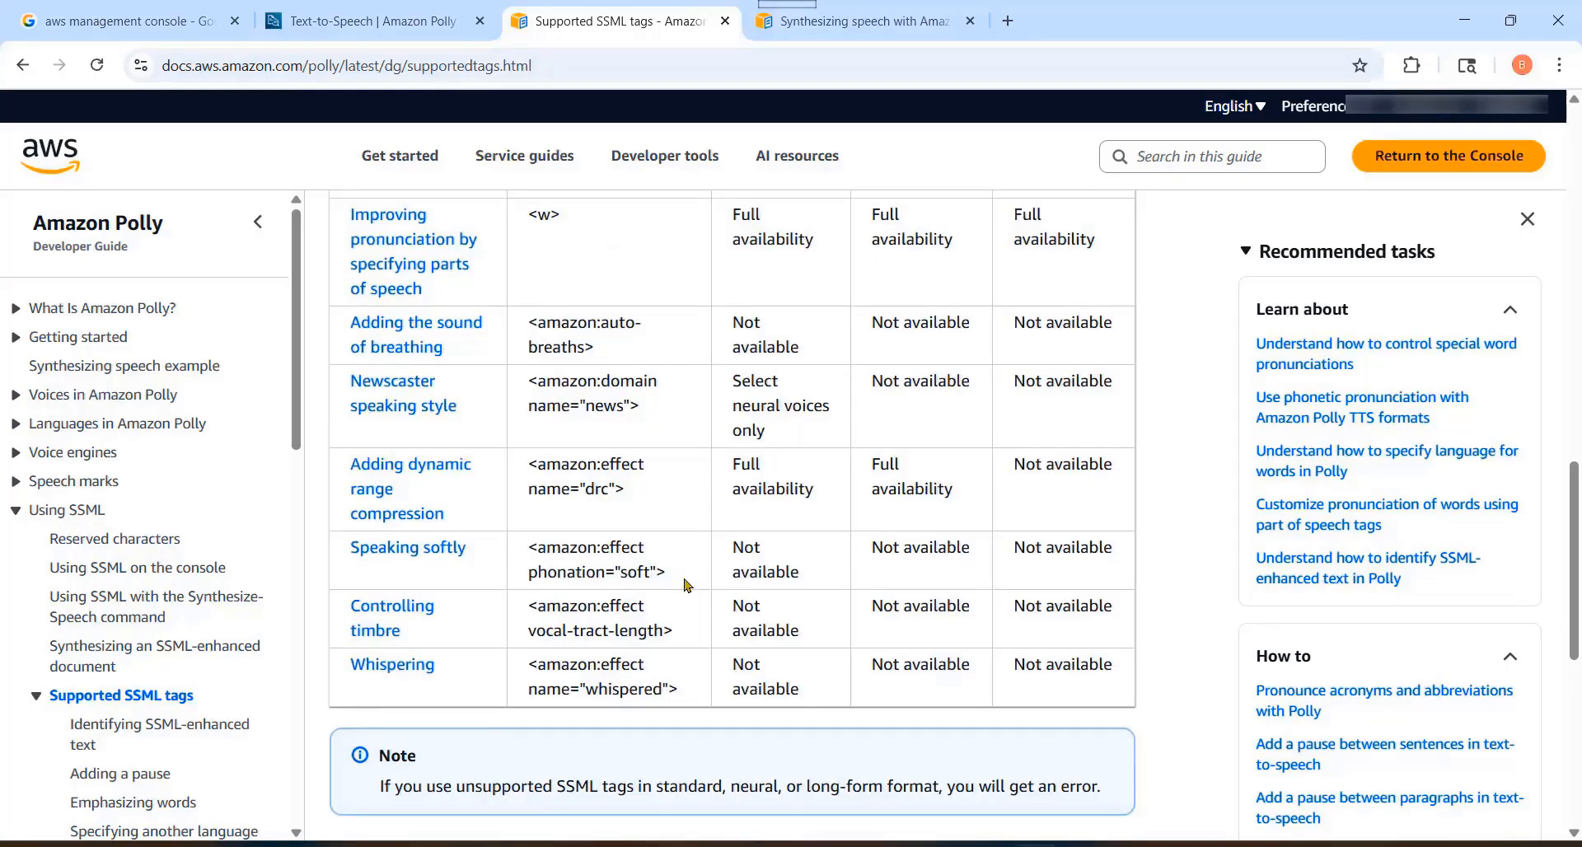
{"action": "scroll", "coordinate": [686, 583], "scroll_direction": "up", "scroll_amount": 14}
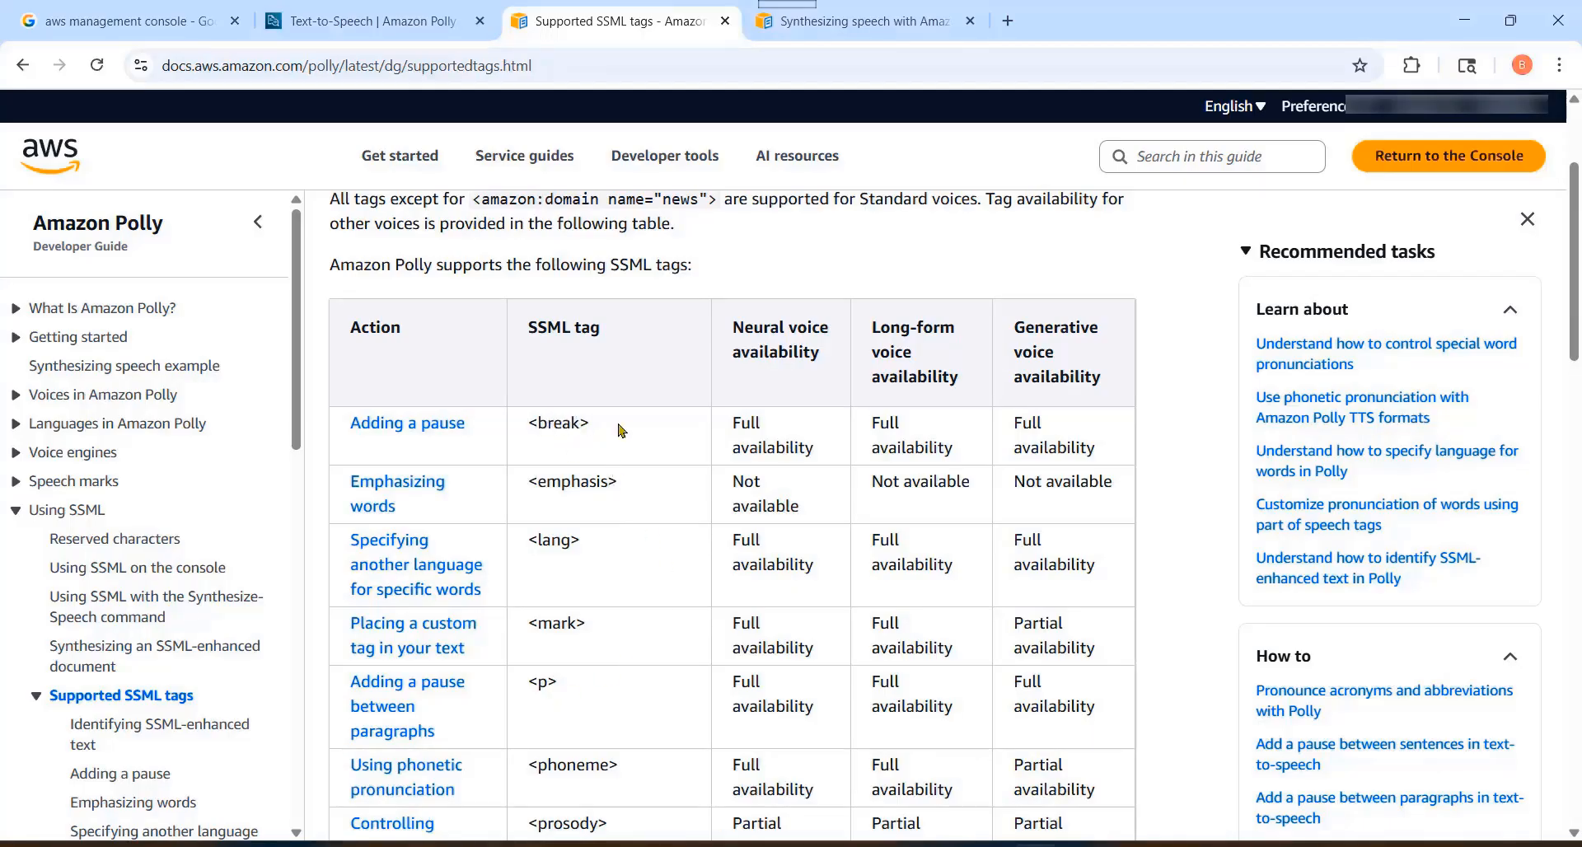
Step: Go through the individual tags and their voice availability down the table, highlighting the <s> tag
{"action": "scroll", "coordinate": [688, 490], "scroll_direction": "down", "scroll_amount": 6}
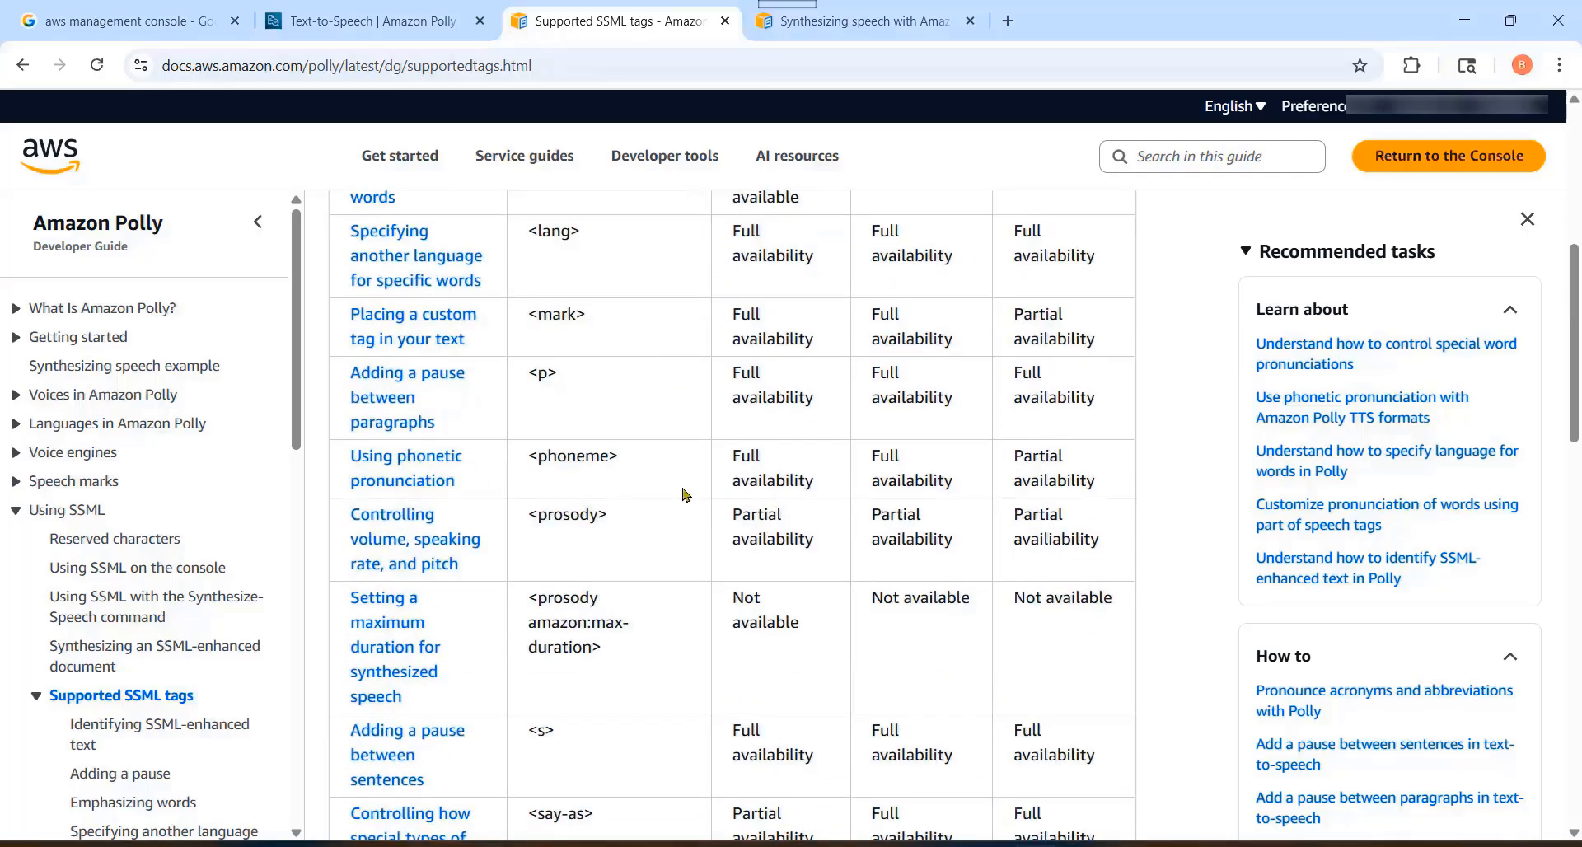
{"action": "scroll", "coordinate": [691, 489], "scroll_direction": "down", "scroll_amount": 1}
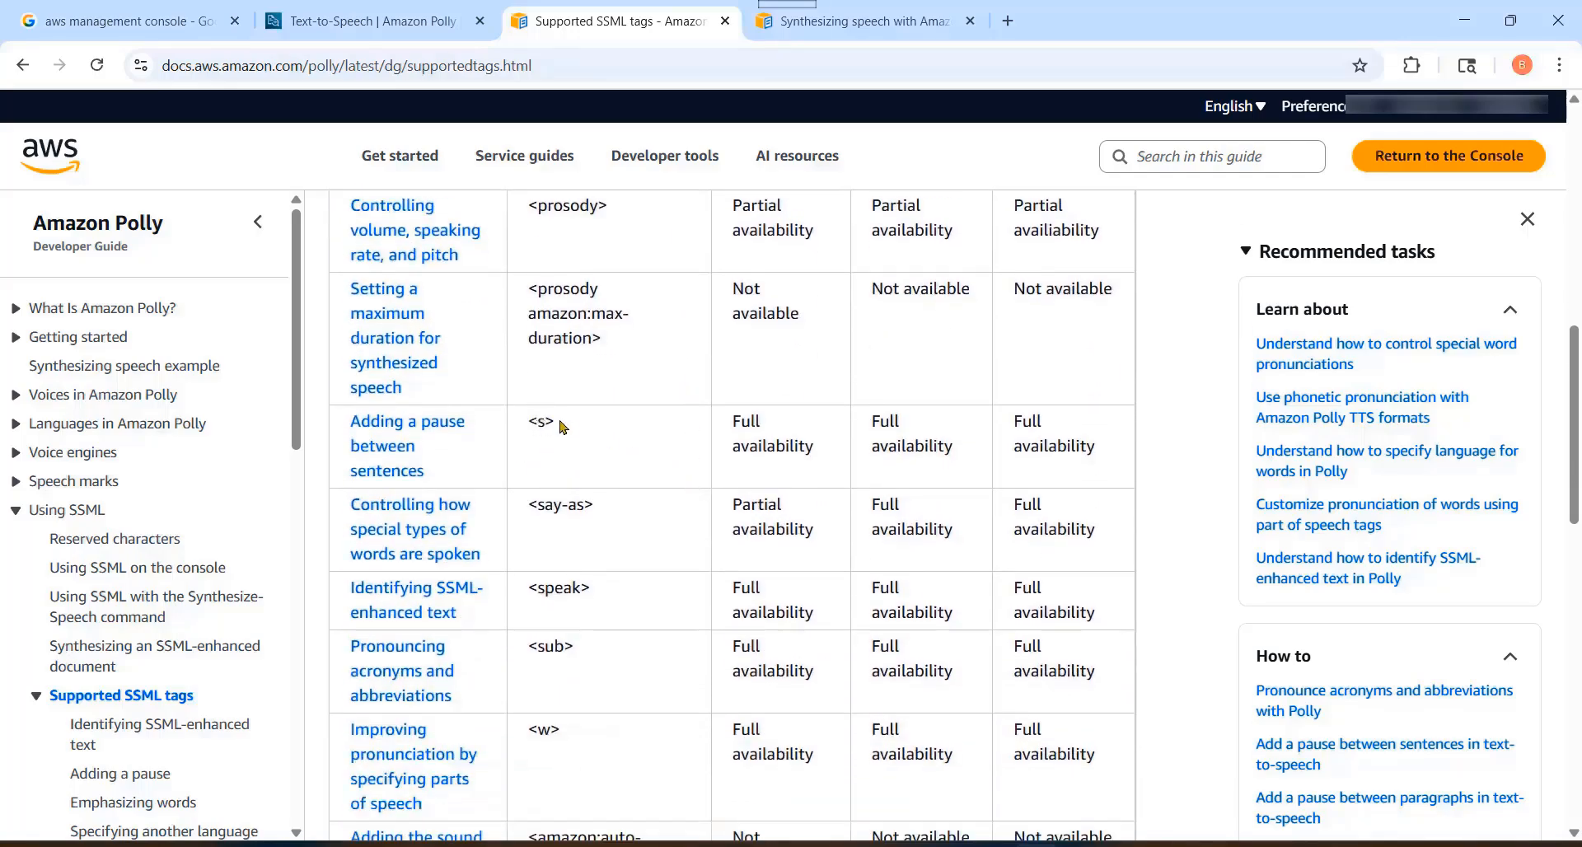
{"action": "left_click_drag", "start_coordinate": [562, 427], "coordinate": [525, 425]}
{"action": "left_click", "coordinate": [709, 511]}
{"action": "scroll", "coordinate": [686, 458], "scroll_direction": "down", "scroll_amount": 2}
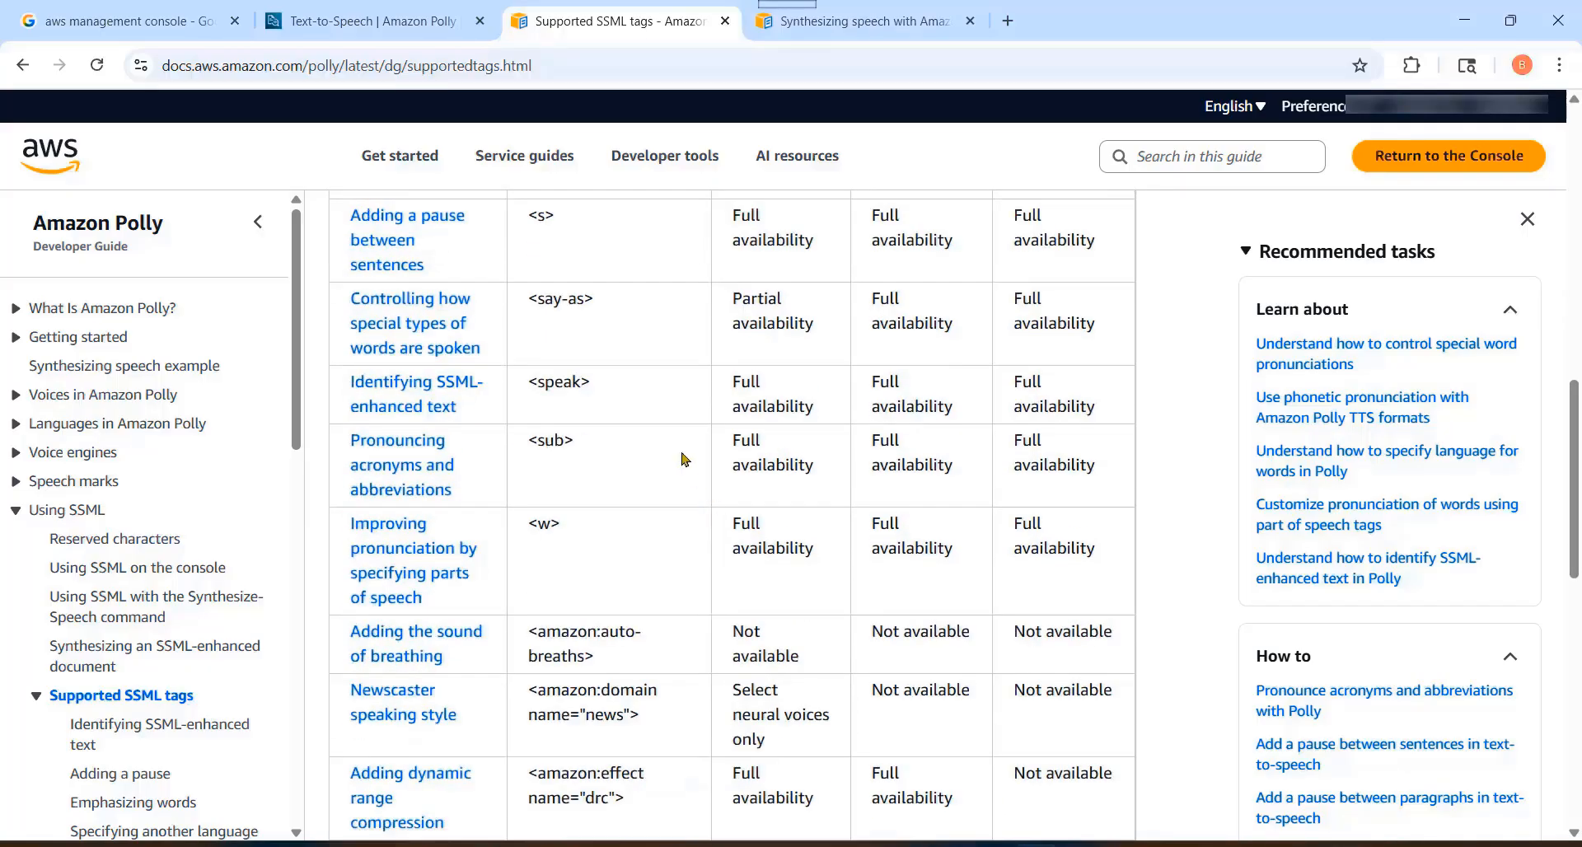
Step: Examine the remaining tags at the end of the table, highlighting the newscaster tag <amazon:domain name="news"> and the "whispered" effect name
{"action": "scroll", "coordinate": [626, 449], "scroll_direction": "down", "scroll_amount": 3}
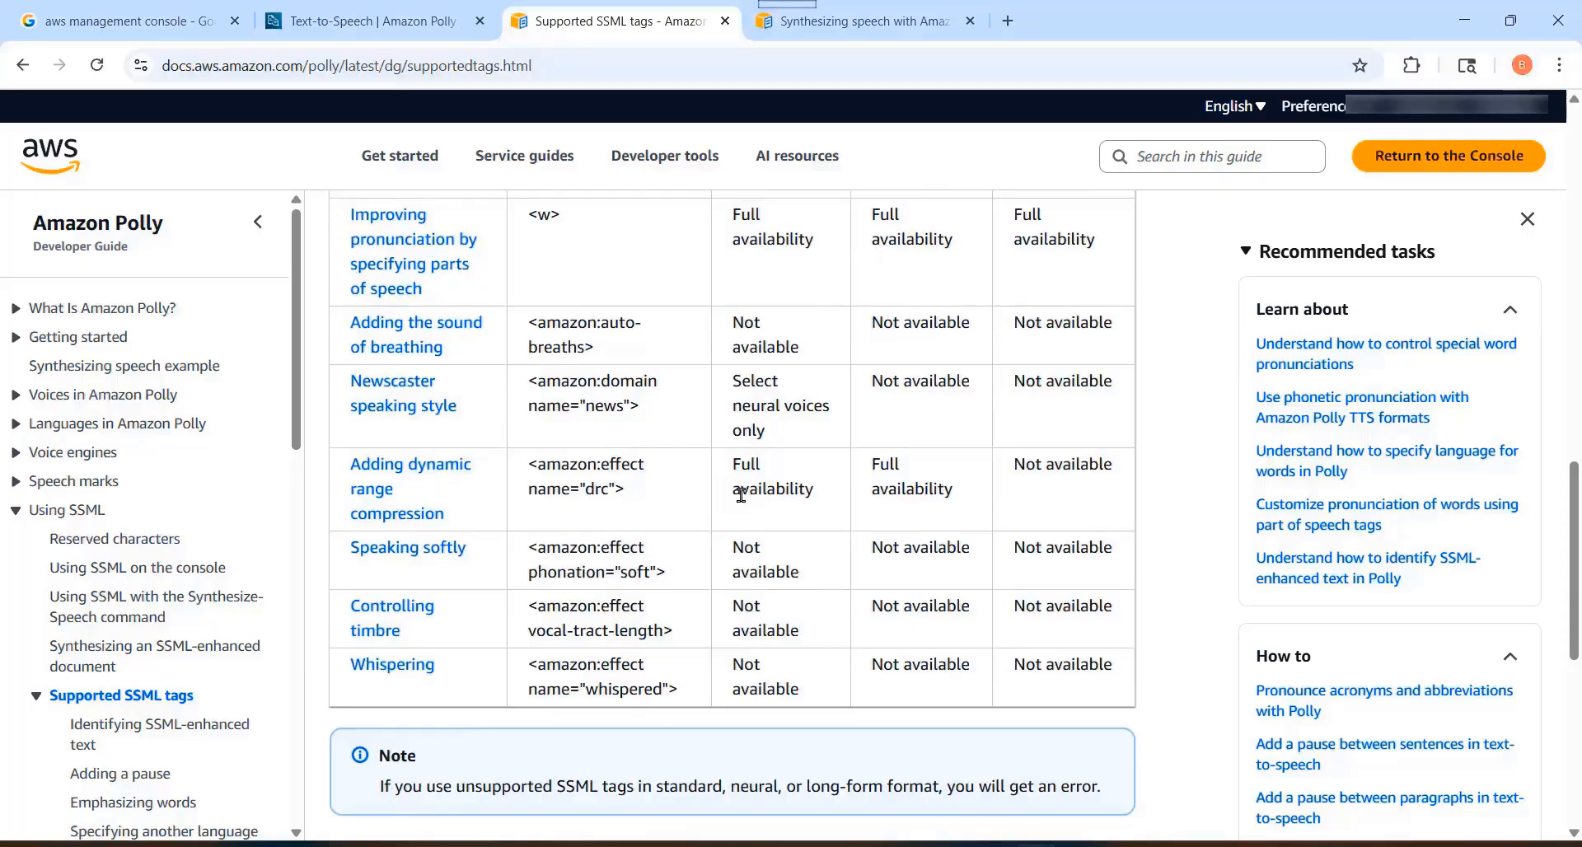
{"action": "left_click_drag", "start_coordinate": [644, 414], "coordinate": [529, 378]}
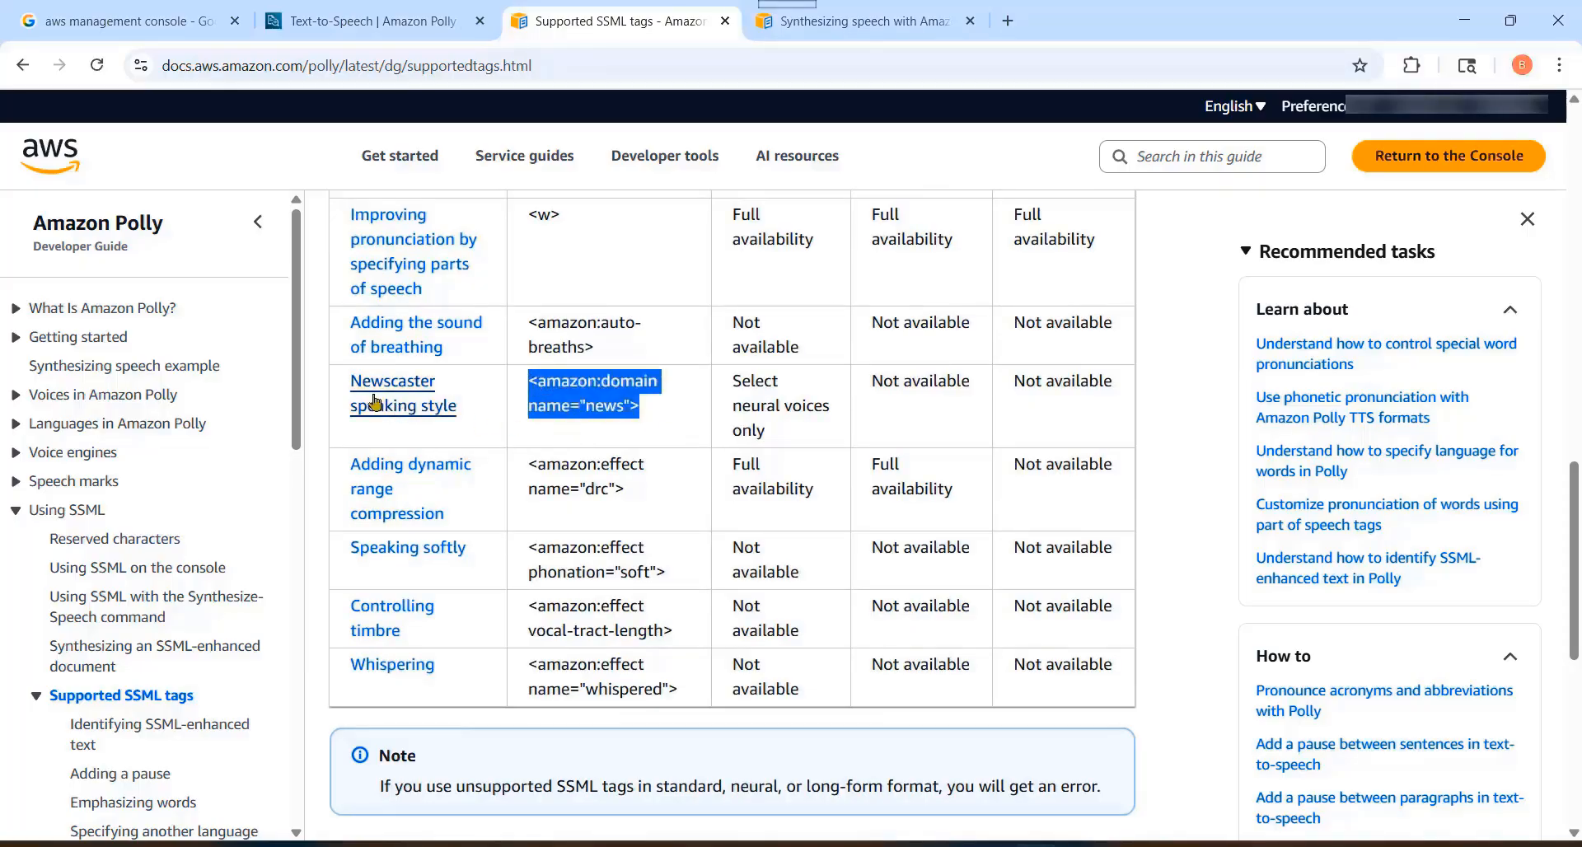
{"action": "left_click", "coordinate": [666, 414]}
{"action": "left_click_drag", "start_coordinate": [647, 413], "coordinate": [528, 381]}
{"action": "left_click", "coordinate": [660, 422]}
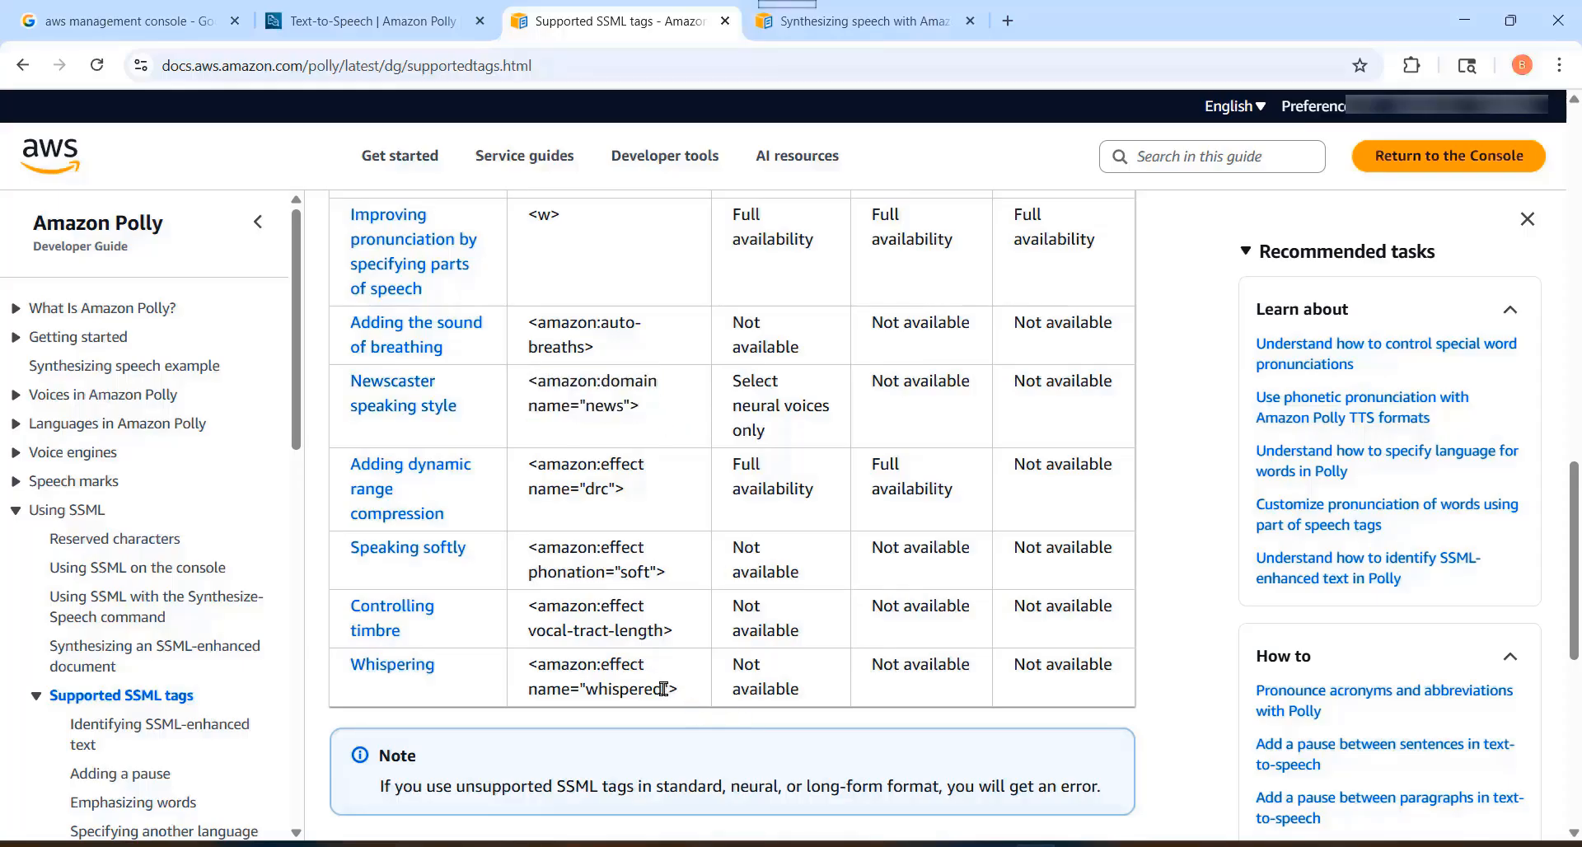
{"action": "left_click_drag", "start_coordinate": [664, 689], "coordinate": [586, 689]}
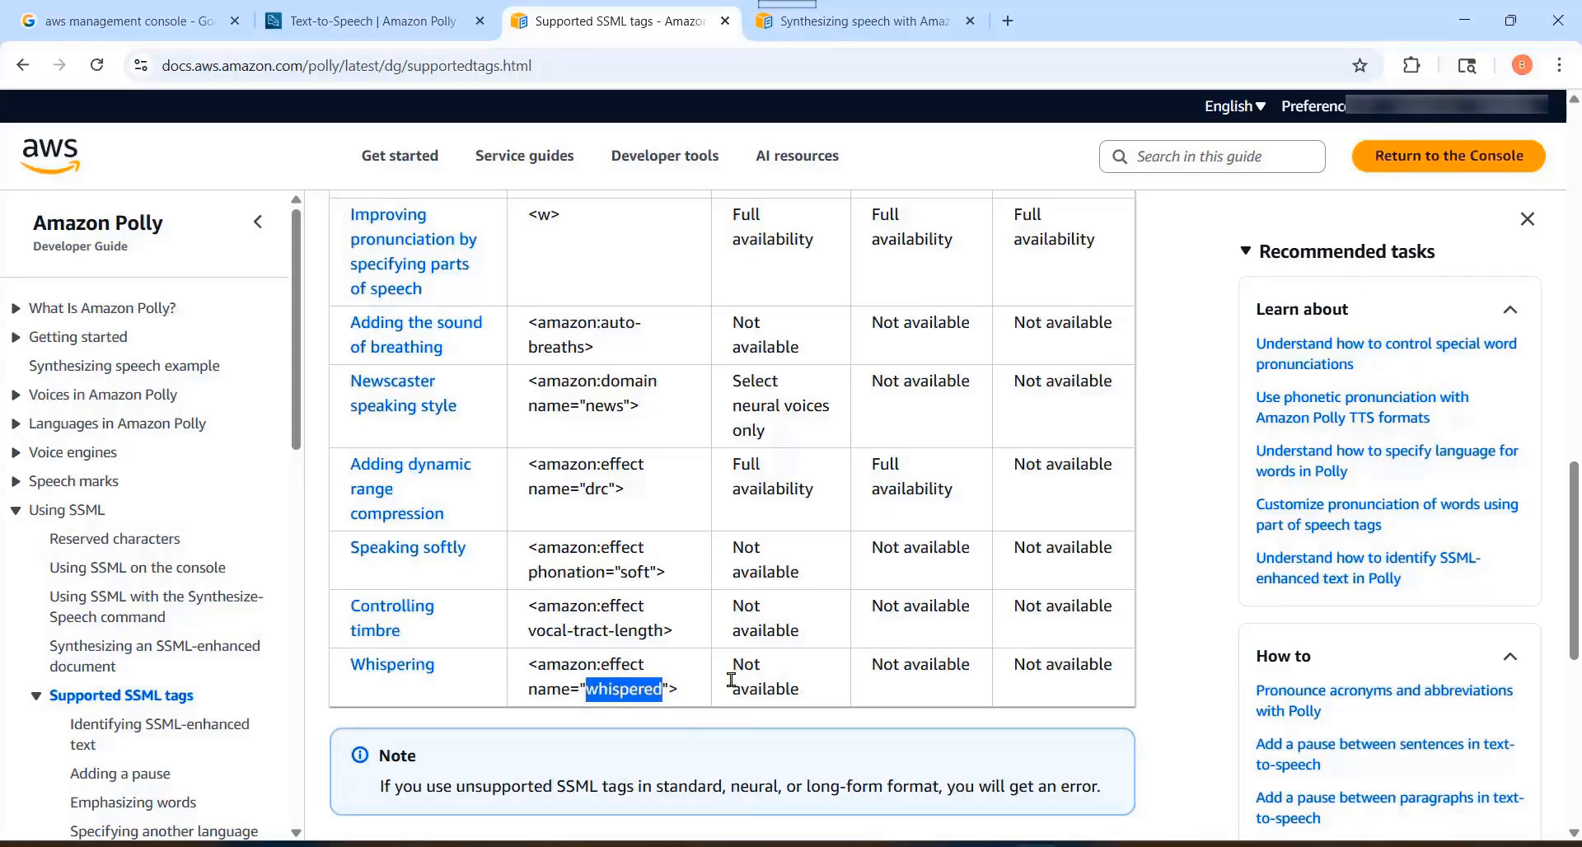
Step: Review the table back up to its beginning, highlighting the <prosody> tag along the way
{"action": "scroll", "coordinate": [732, 680], "scroll_direction": "up", "scroll_amount": 10}
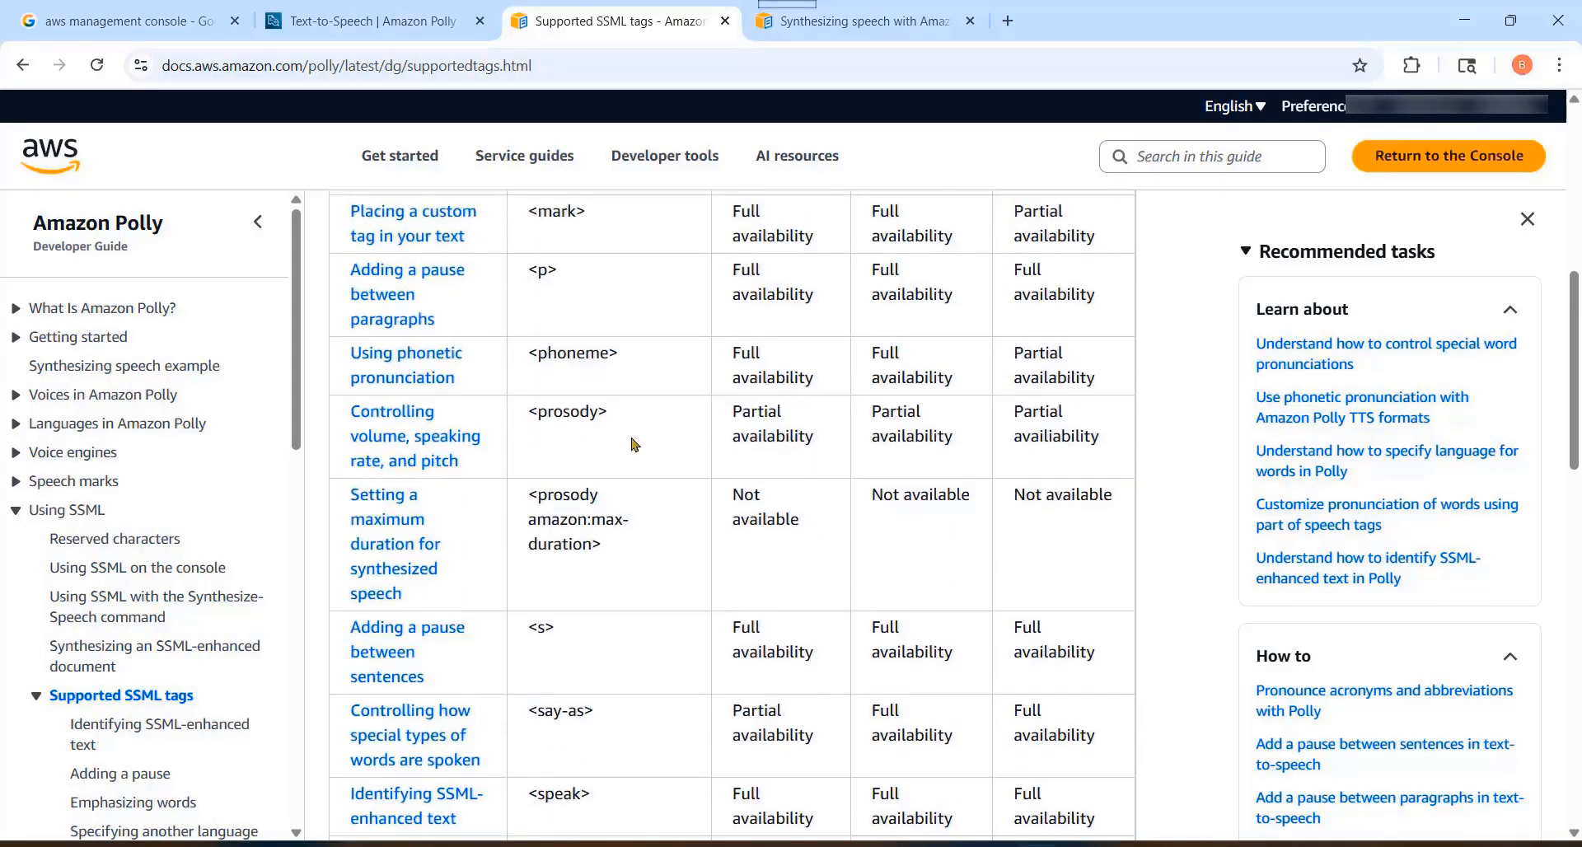
{"action": "scroll", "coordinate": [669, 481], "scroll_direction": "up", "scroll_amount": 1}
{"action": "left_click_drag", "start_coordinate": [607, 508], "coordinate": [538, 511]}
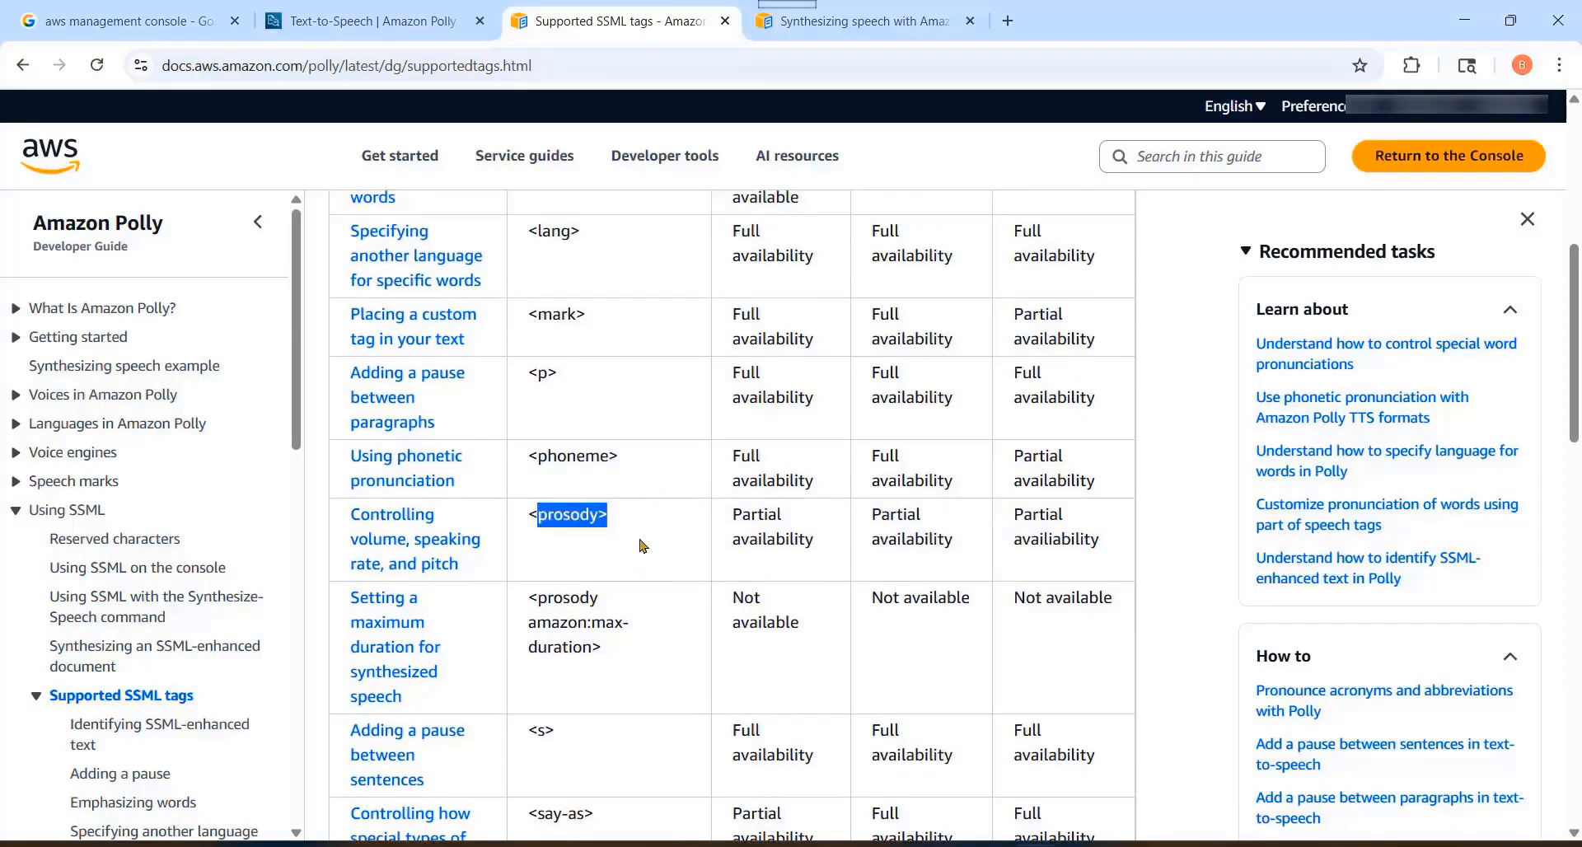
{"action": "left_click", "coordinate": [643, 546]}
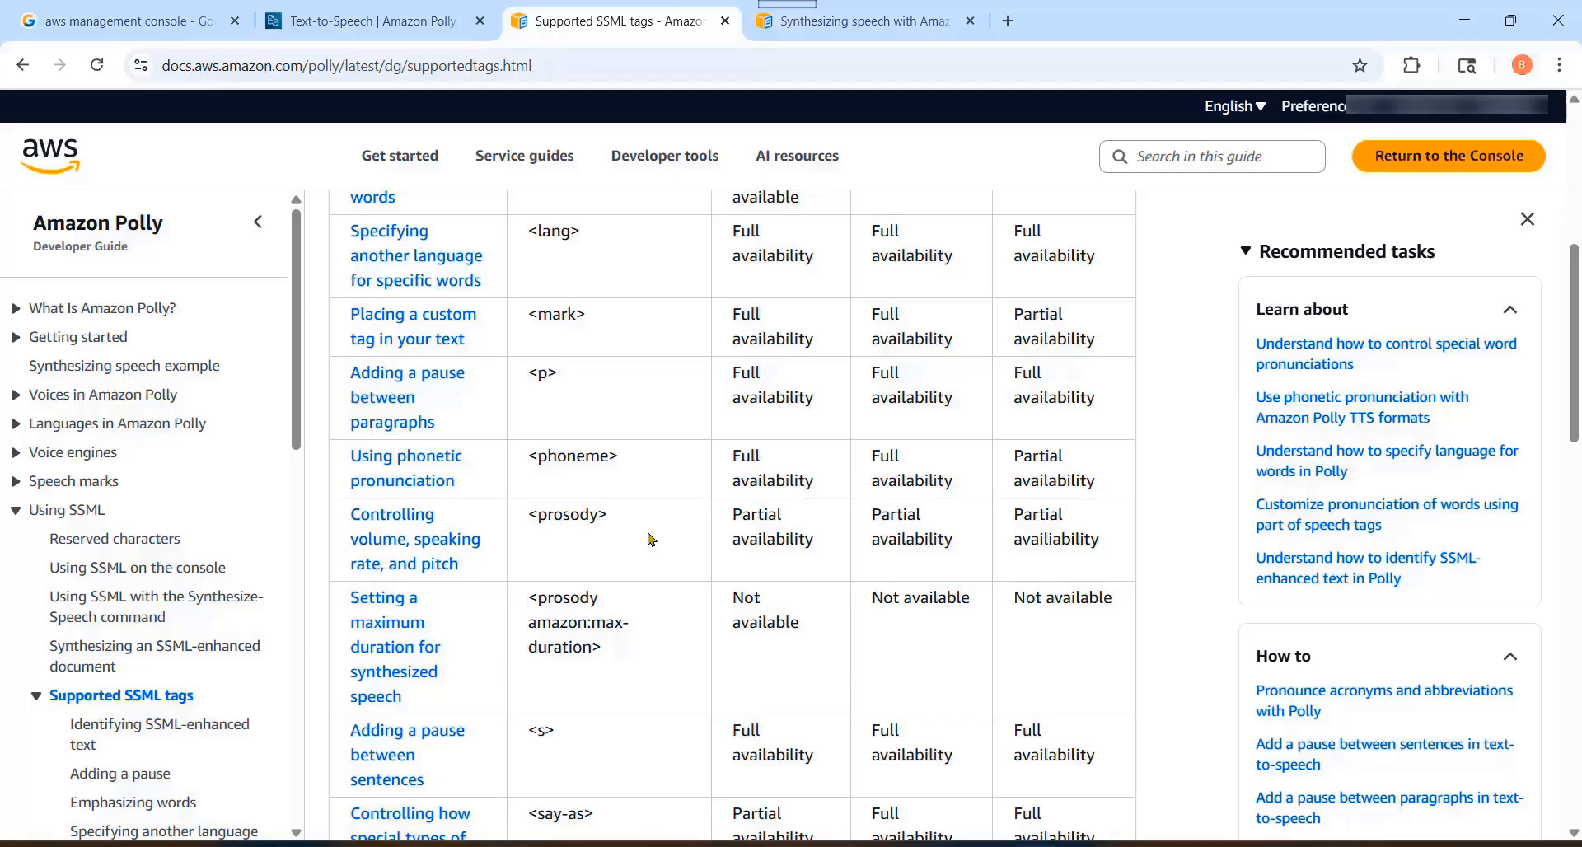
{"action": "scroll", "coordinate": [649, 539], "scroll_direction": "up", "scroll_amount": 6}
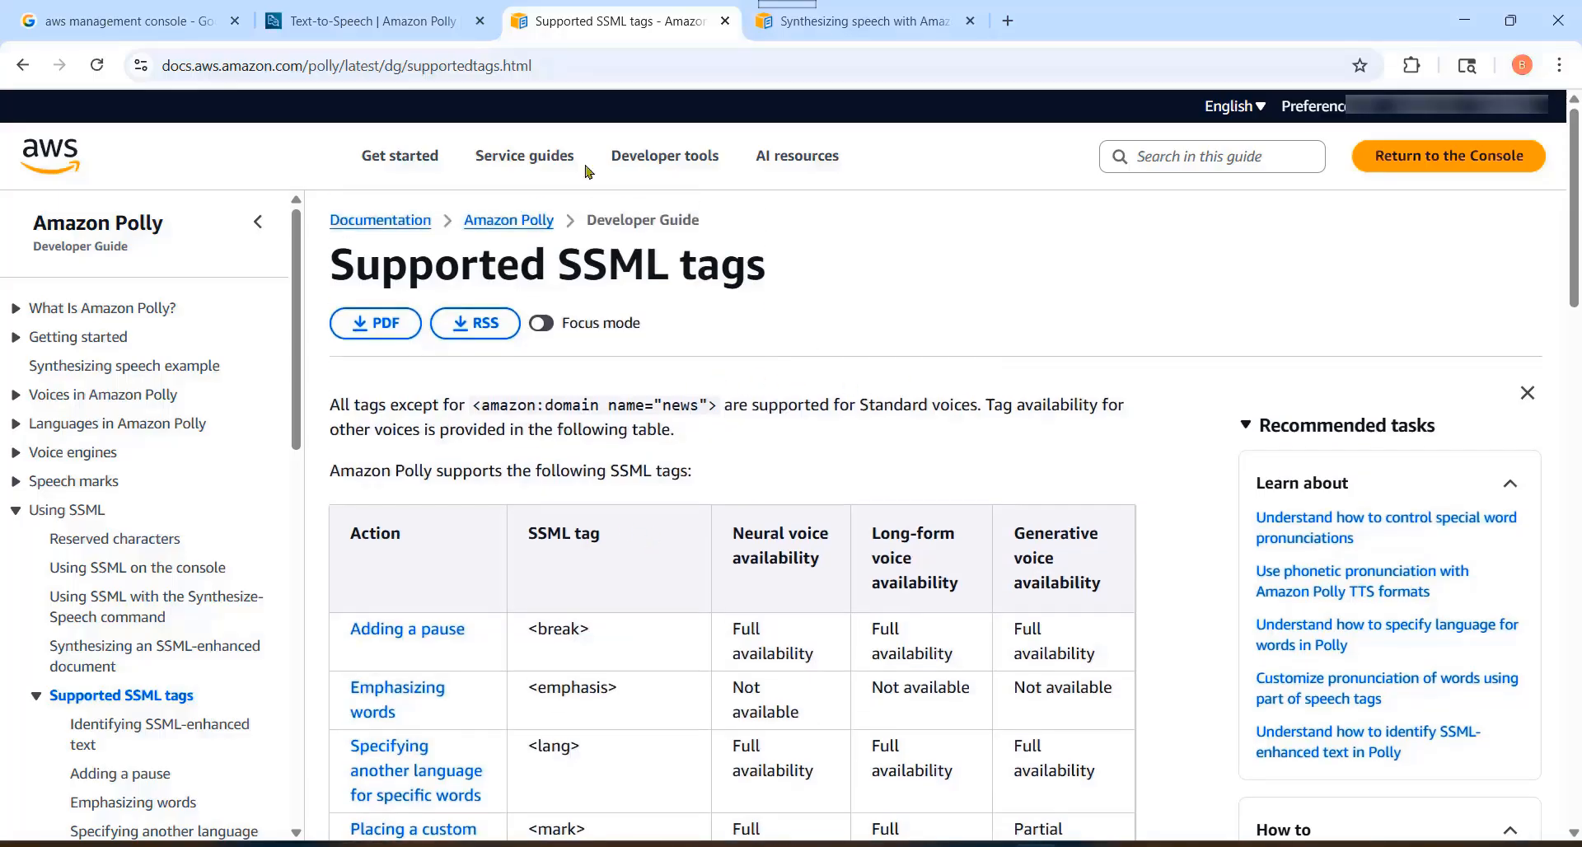
Step: Return to the Text-to-Speech console and replace the rainbow text inside the speak tags with the longer passage ending "each day holds its own unique value."
{"action": "left_click", "coordinate": [387, 22]}
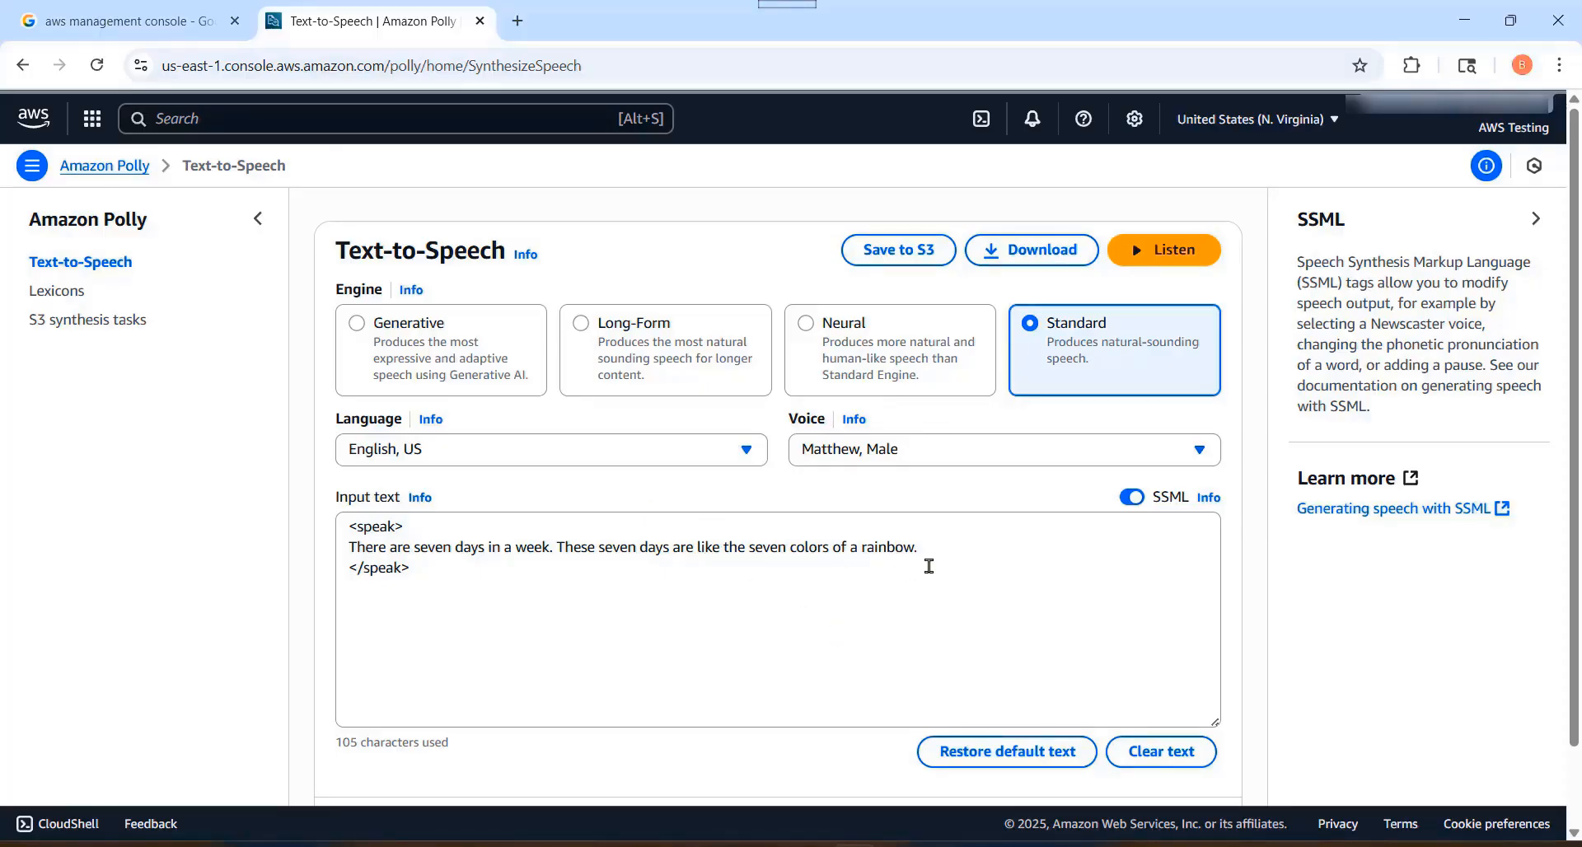
{"action": "left_click_drag", "start_coordinate": [943, 554], "coordinate": [346, 548]}
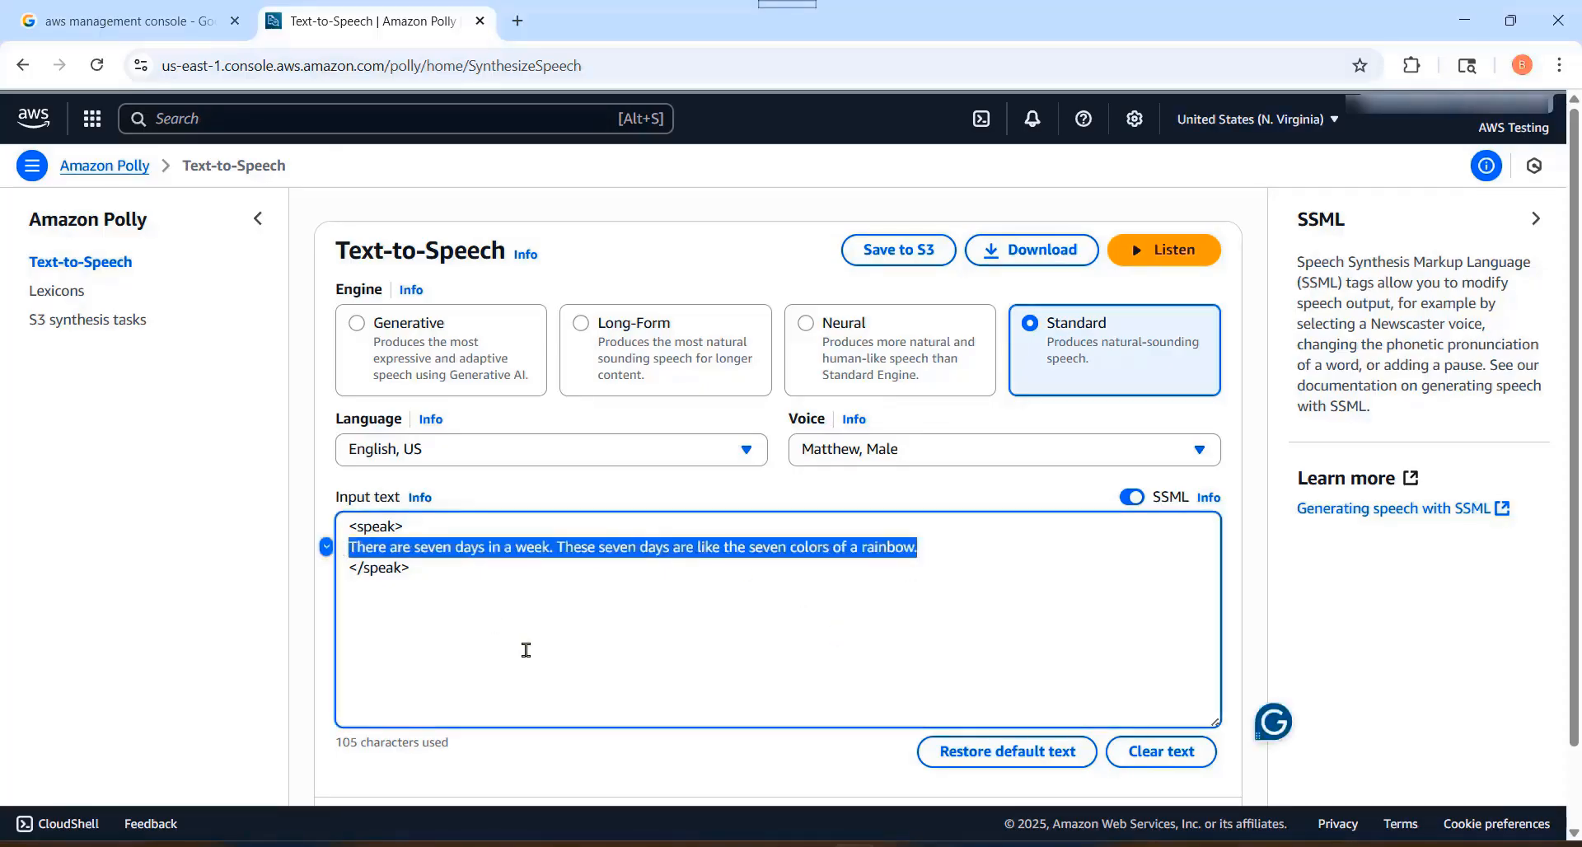
{"action": "type", "text": "There are seven days in a week. These seven days are like the seven colors of a rainbow. Each day of the week is also associated with a different planet. Perspectives may vary, but each day holds its own unique value."}
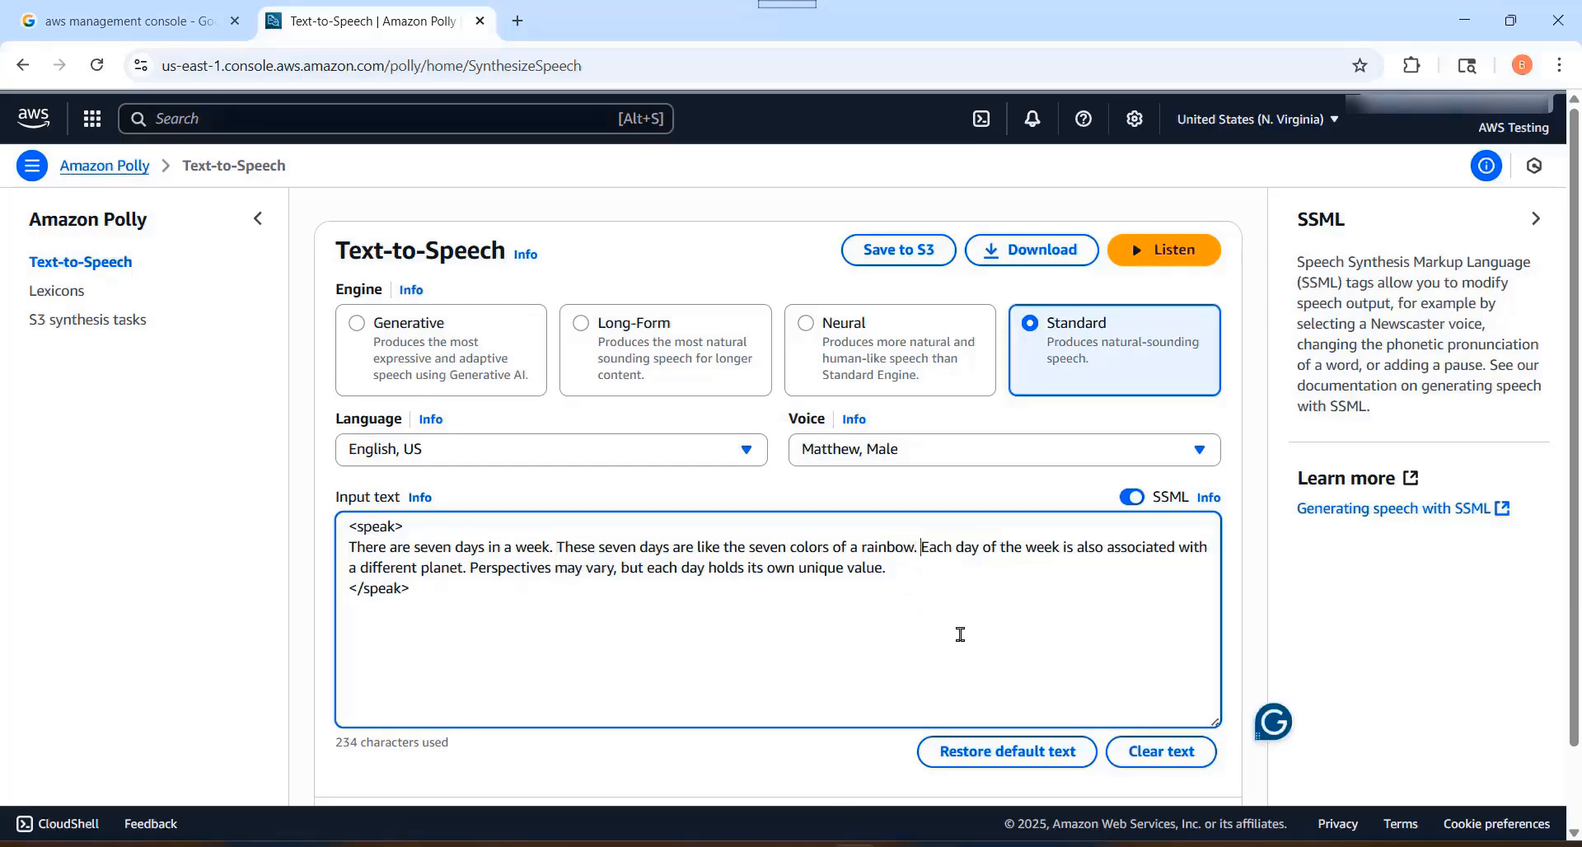
Step: Insert <break time = "3s"/> before "Each day of the week" and listen to the text
{"action": "type", "text": "<break time = \"3s\"/>"}
{"action": "left_click", "coordinate": [1026, 548]}
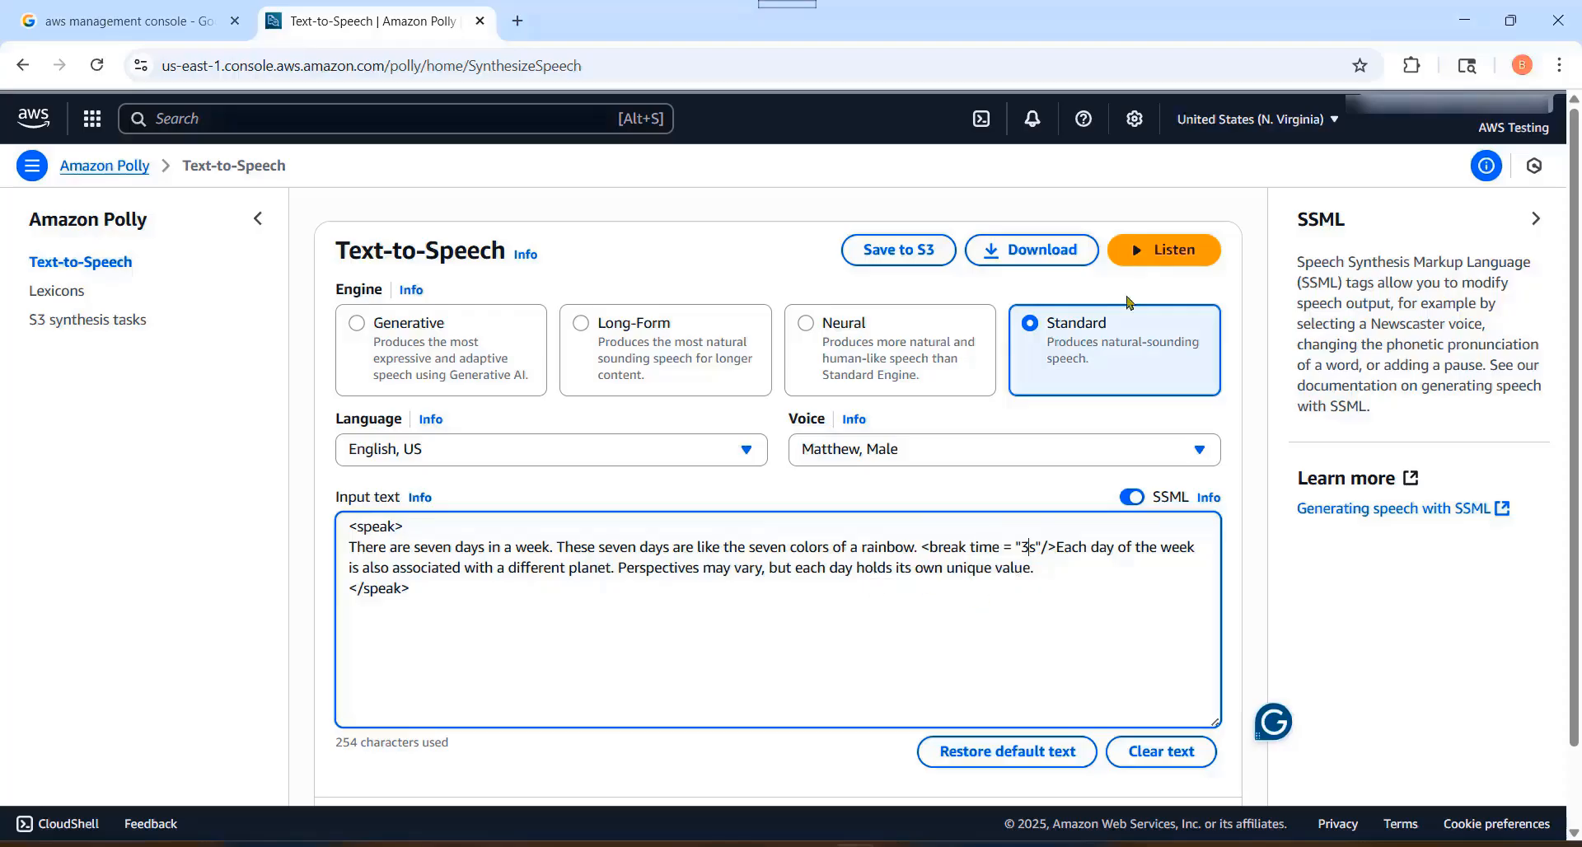
{"action": "left_click", "coordinate": [1163, 255]}
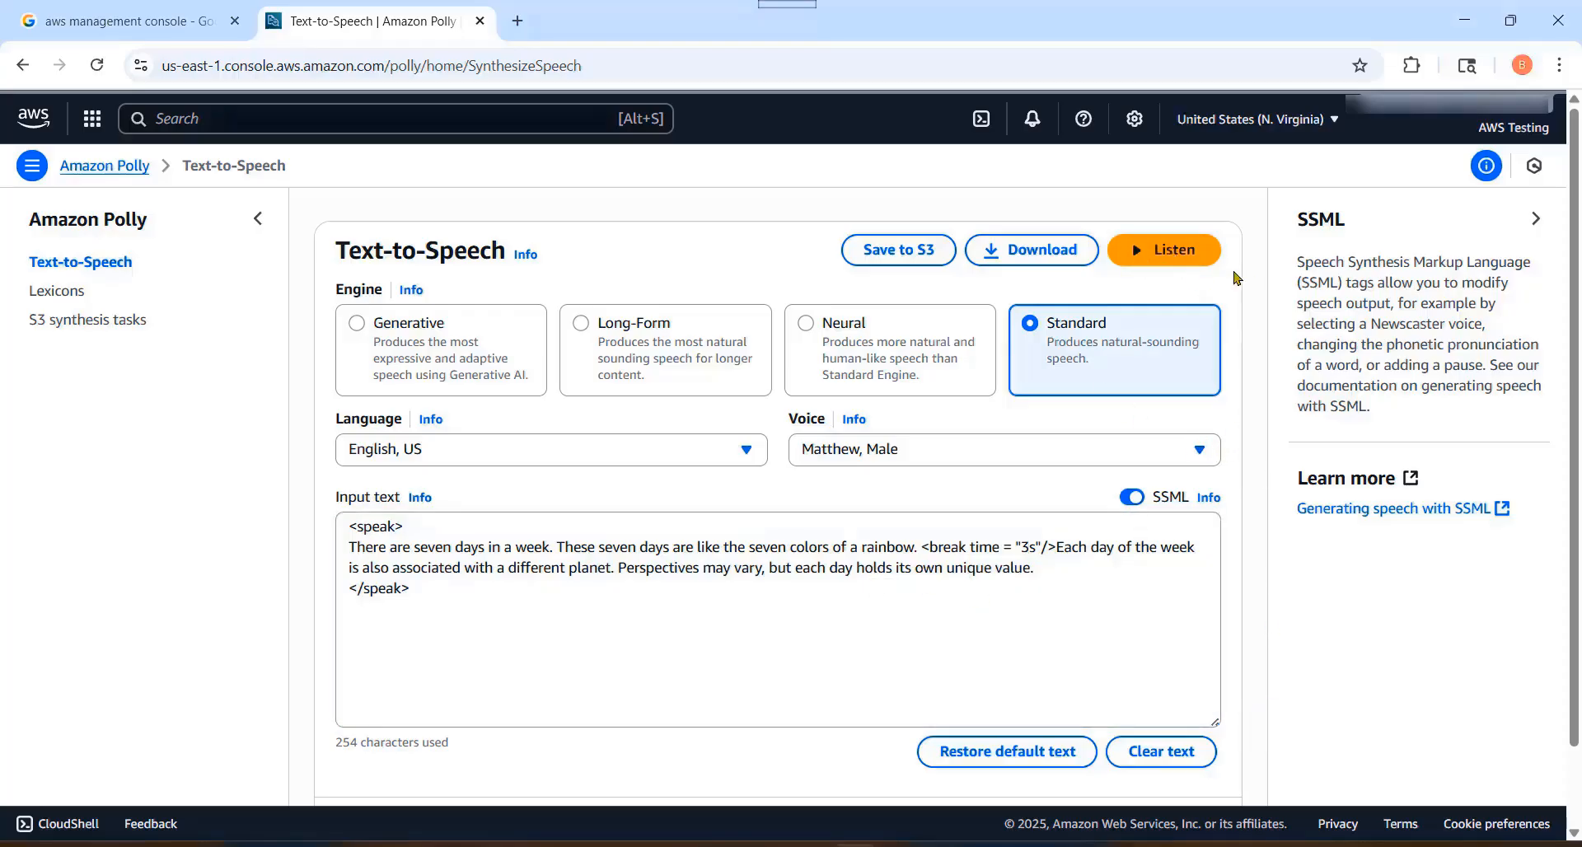
{"action": "left_click", "coordinate": [1187, 255]}
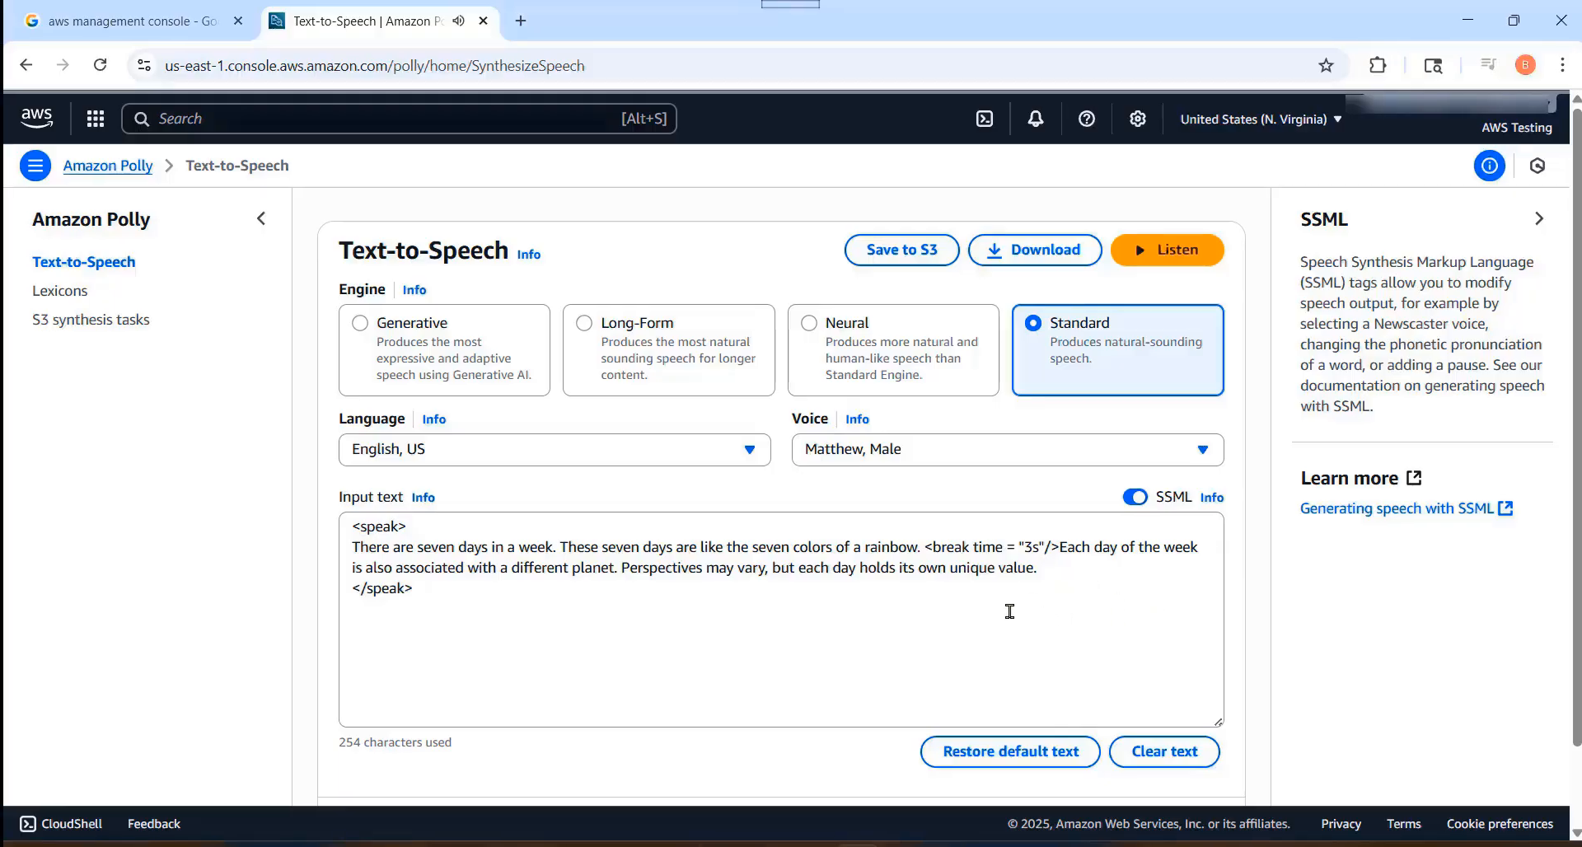
Step: Download the synthesized speech as an MP3 file and show it in its folder
{"action": "left_click", "coordinate": [1039, 254]}
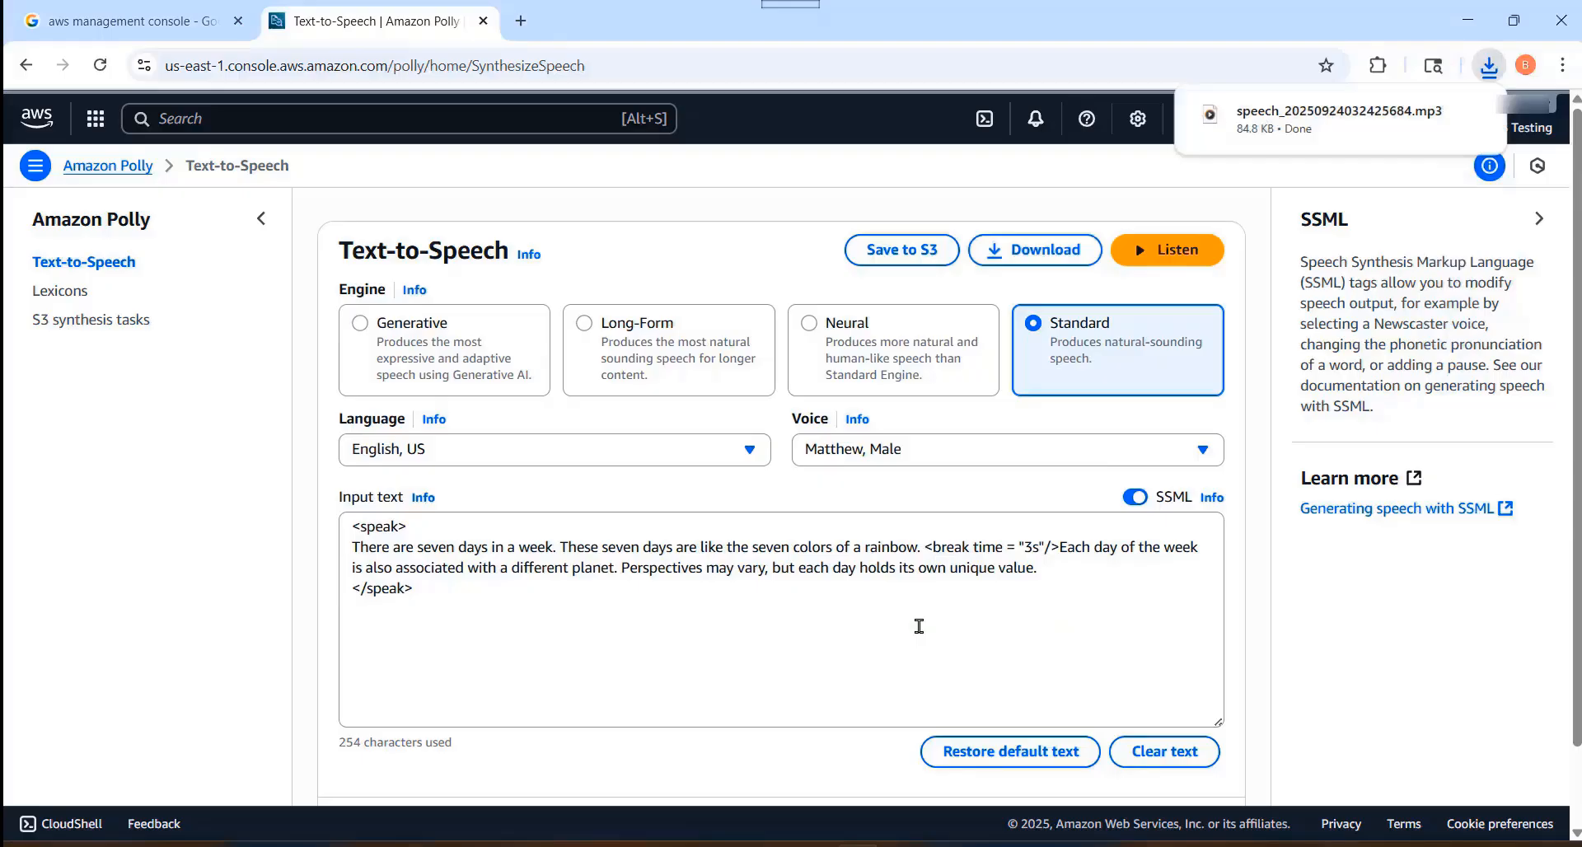
{"action": "mouse_move", "coordinate": [1434, 137]}
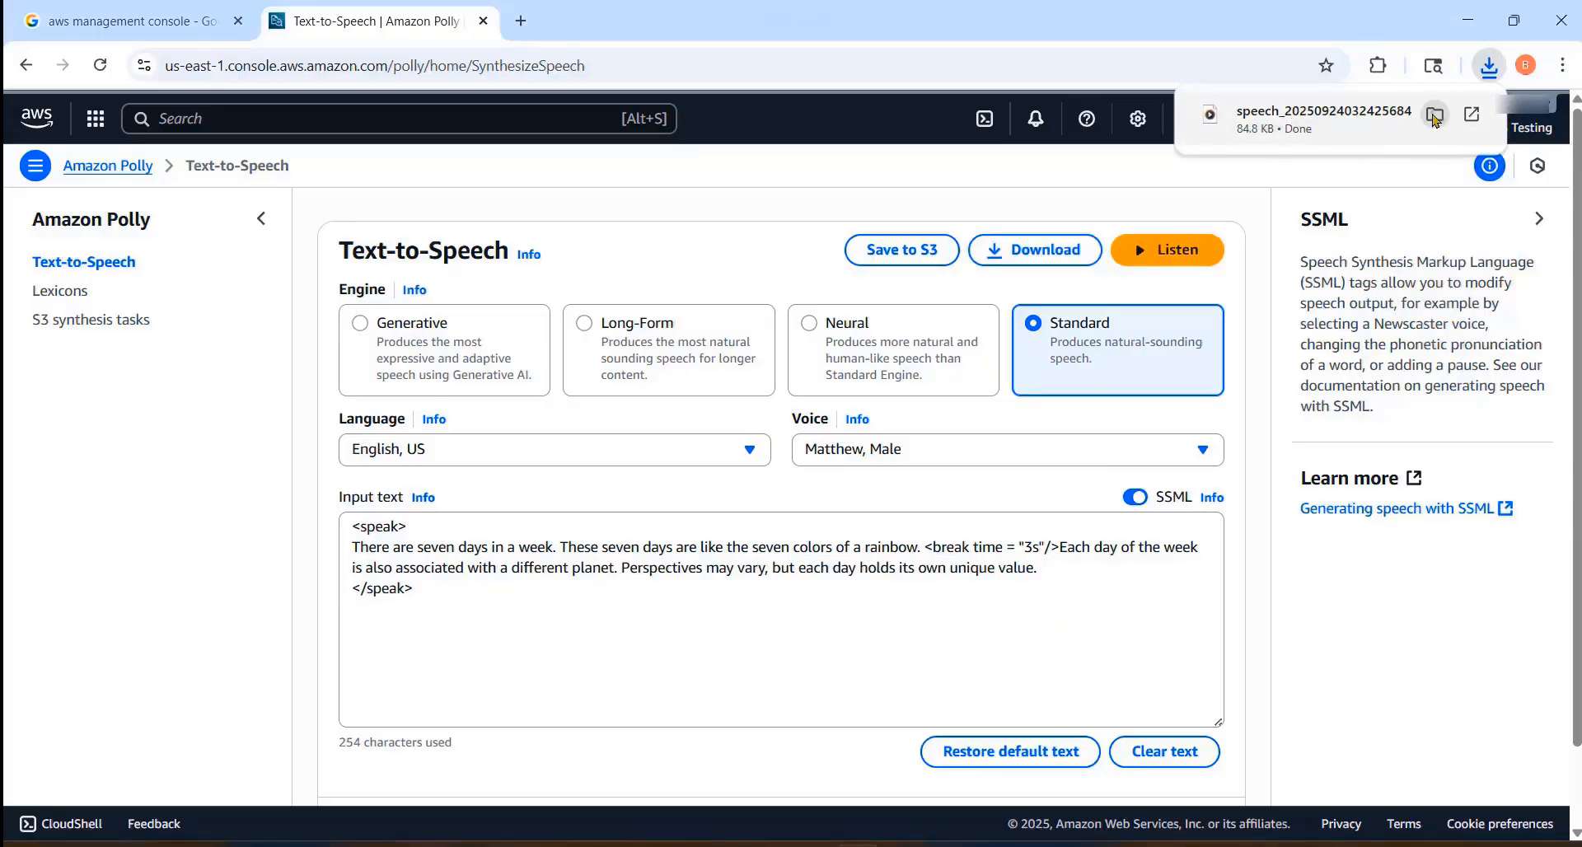
{"action": "left_click", "coordinate": [1434, 114]}
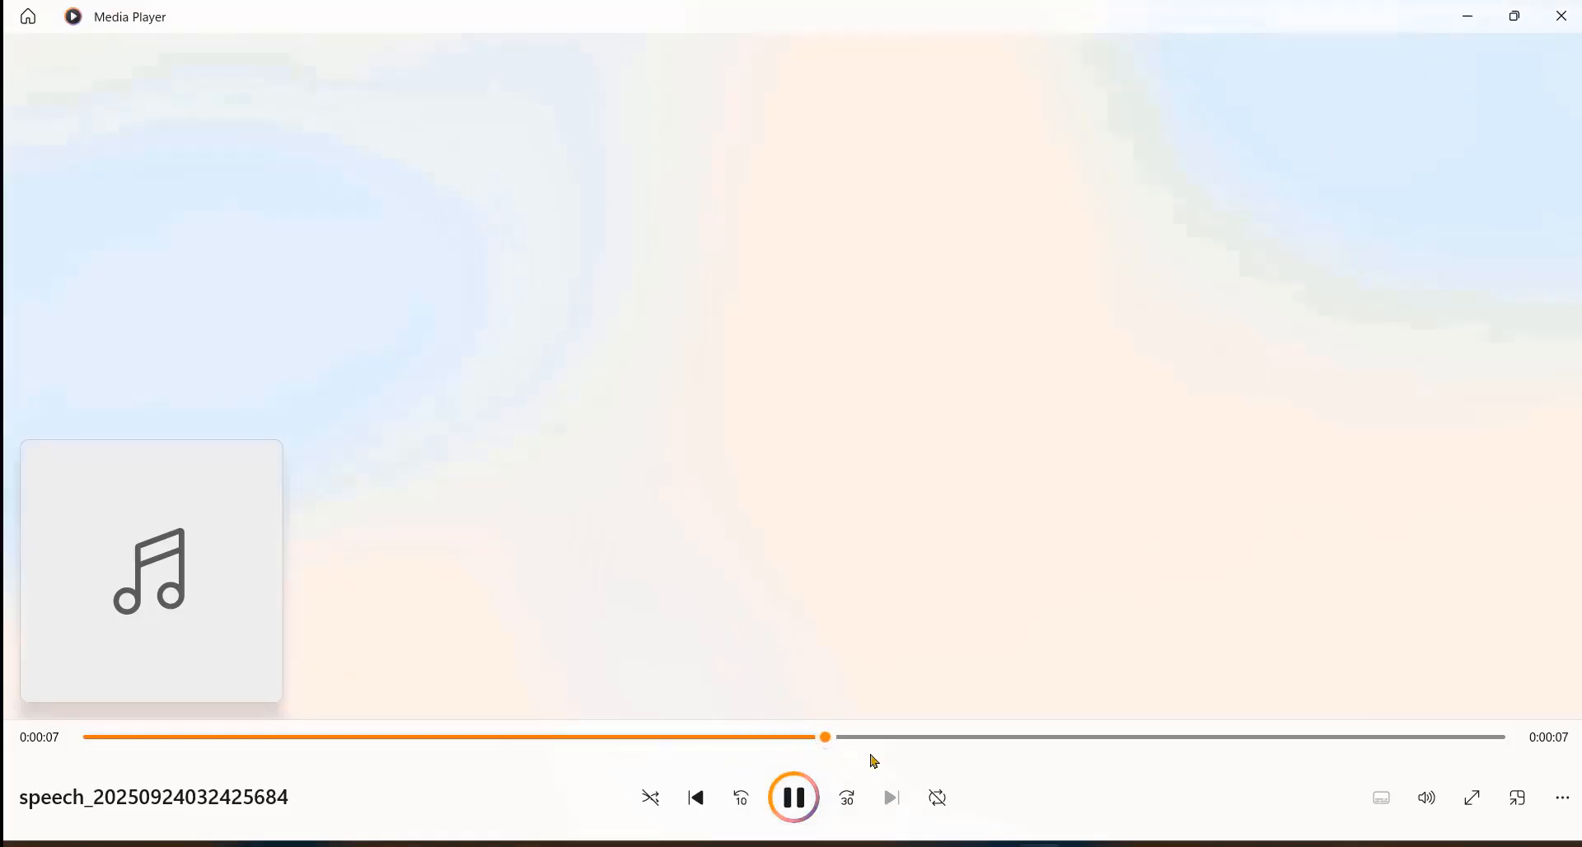
Step: Listen to the downloaded speech file in Media Player, close the player, and minimize the Downloads folder window
{"action": "left_click", "coordinate": [1468, 19]}
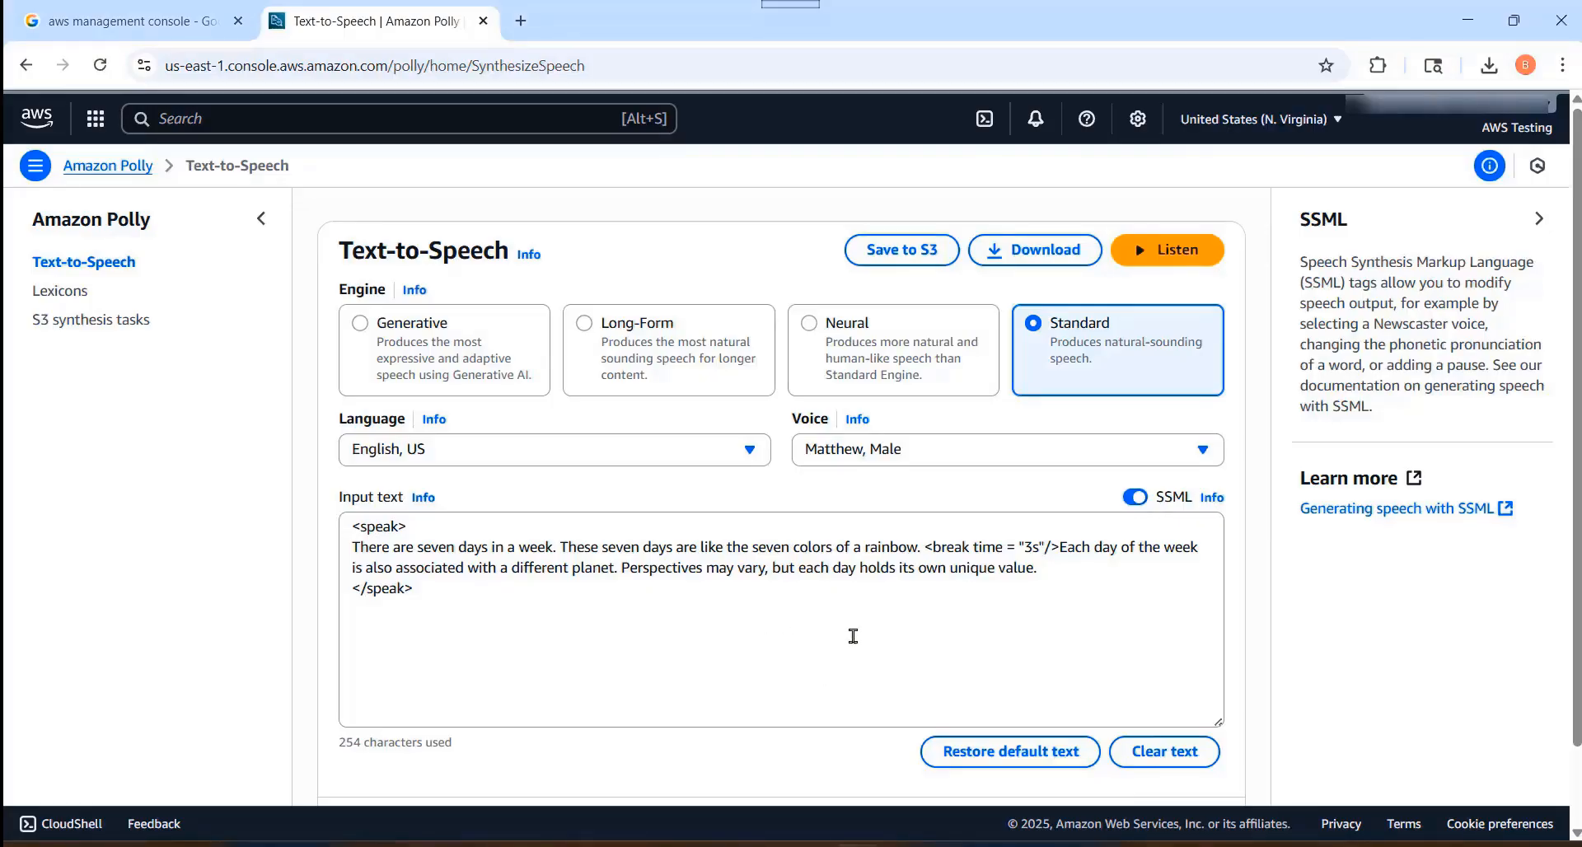
{"action": "left_click", "coordinate": [1037, 845]}
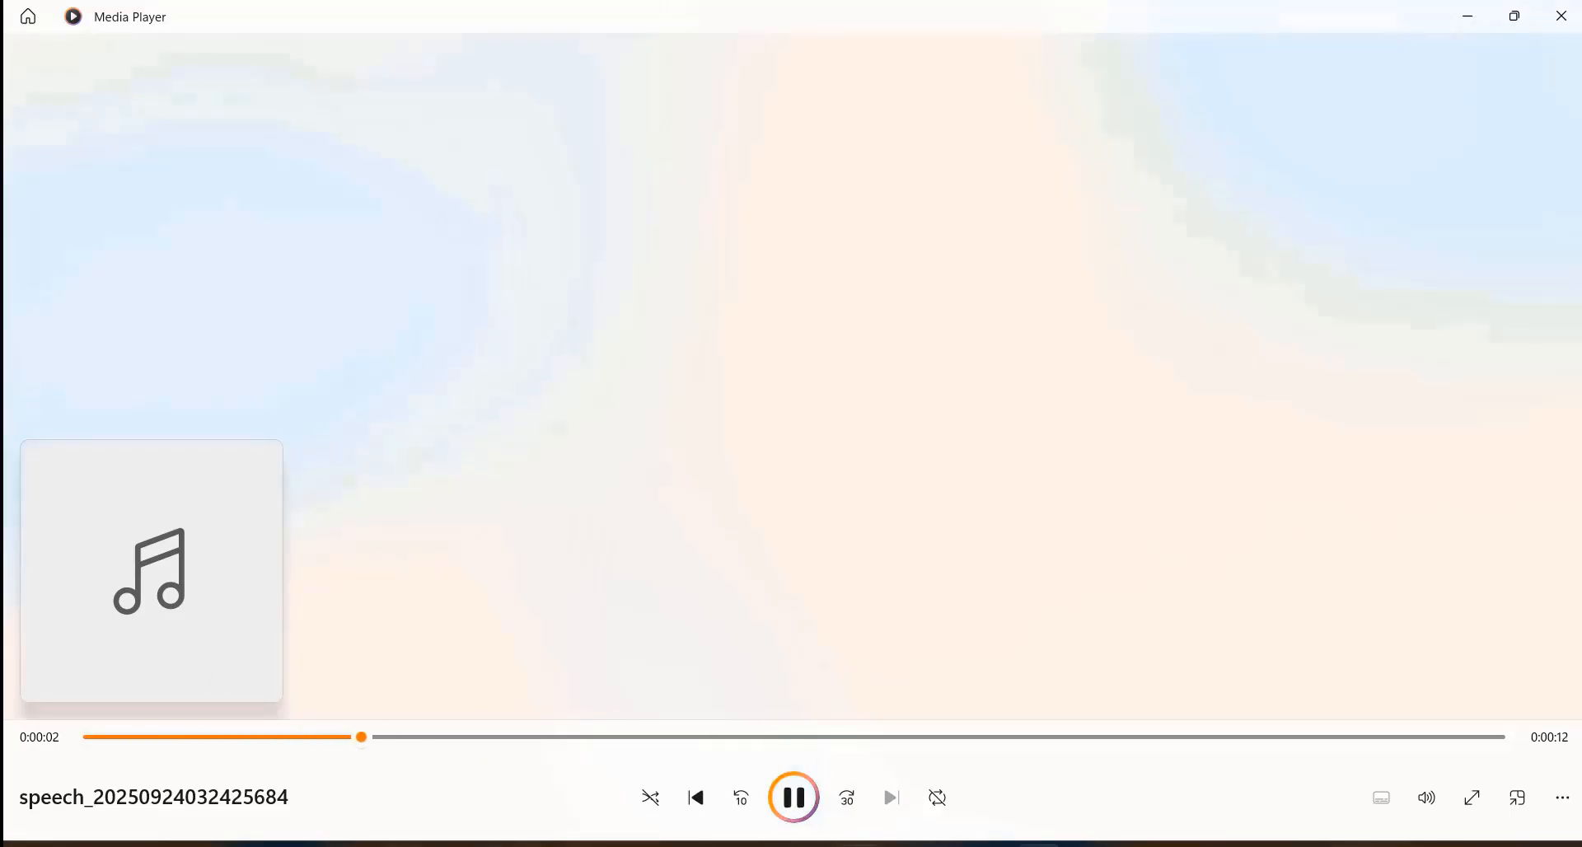
{"action": "left_click", "coordinate": [831, 836]}
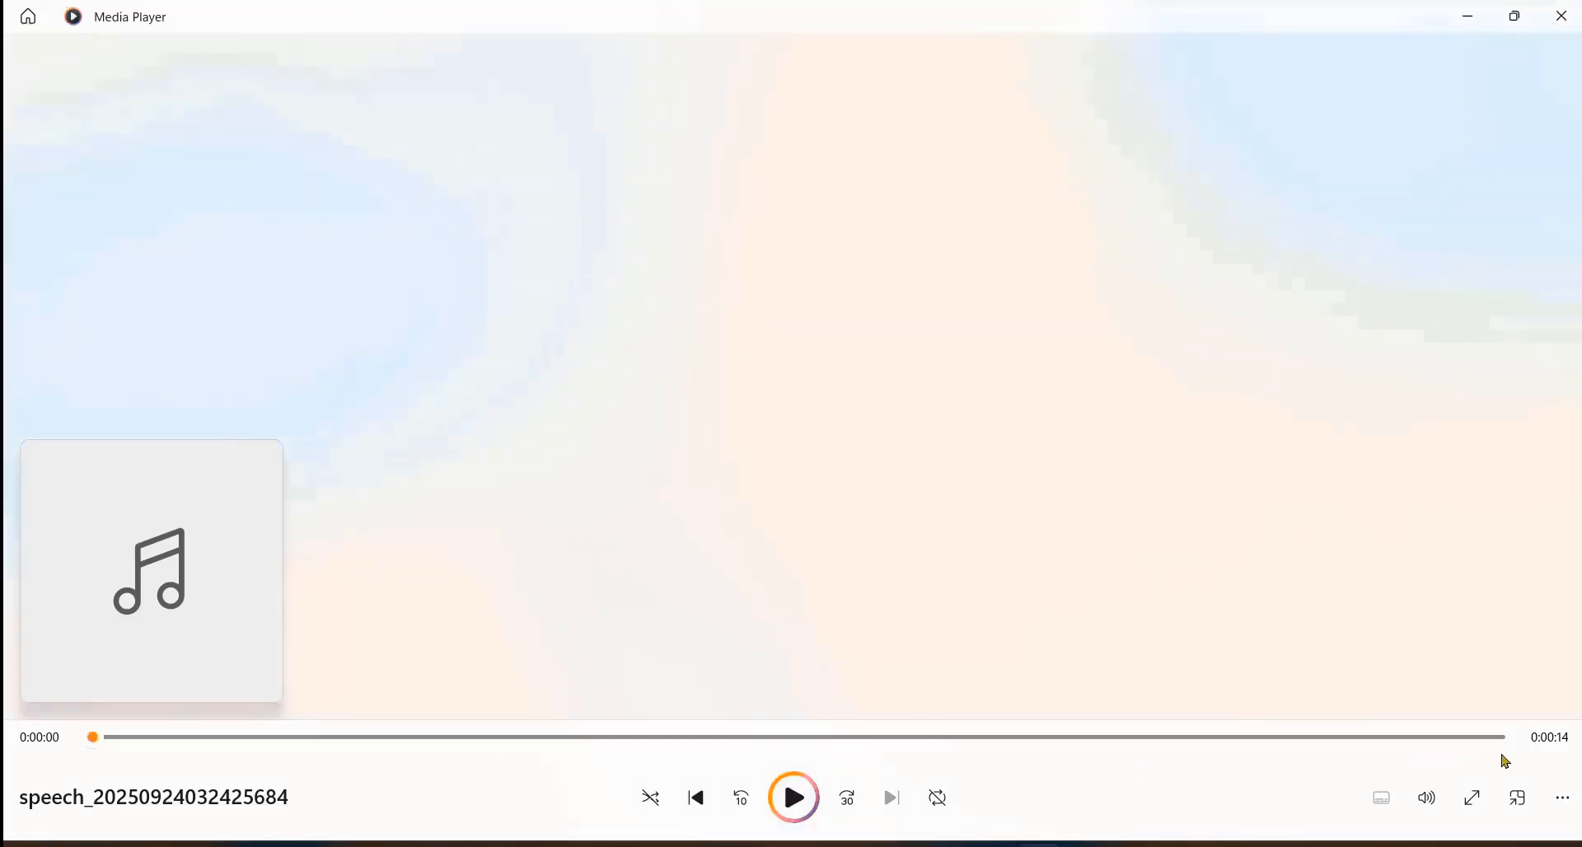
{"action": "left_click", "coordinate": [1562, 17]}
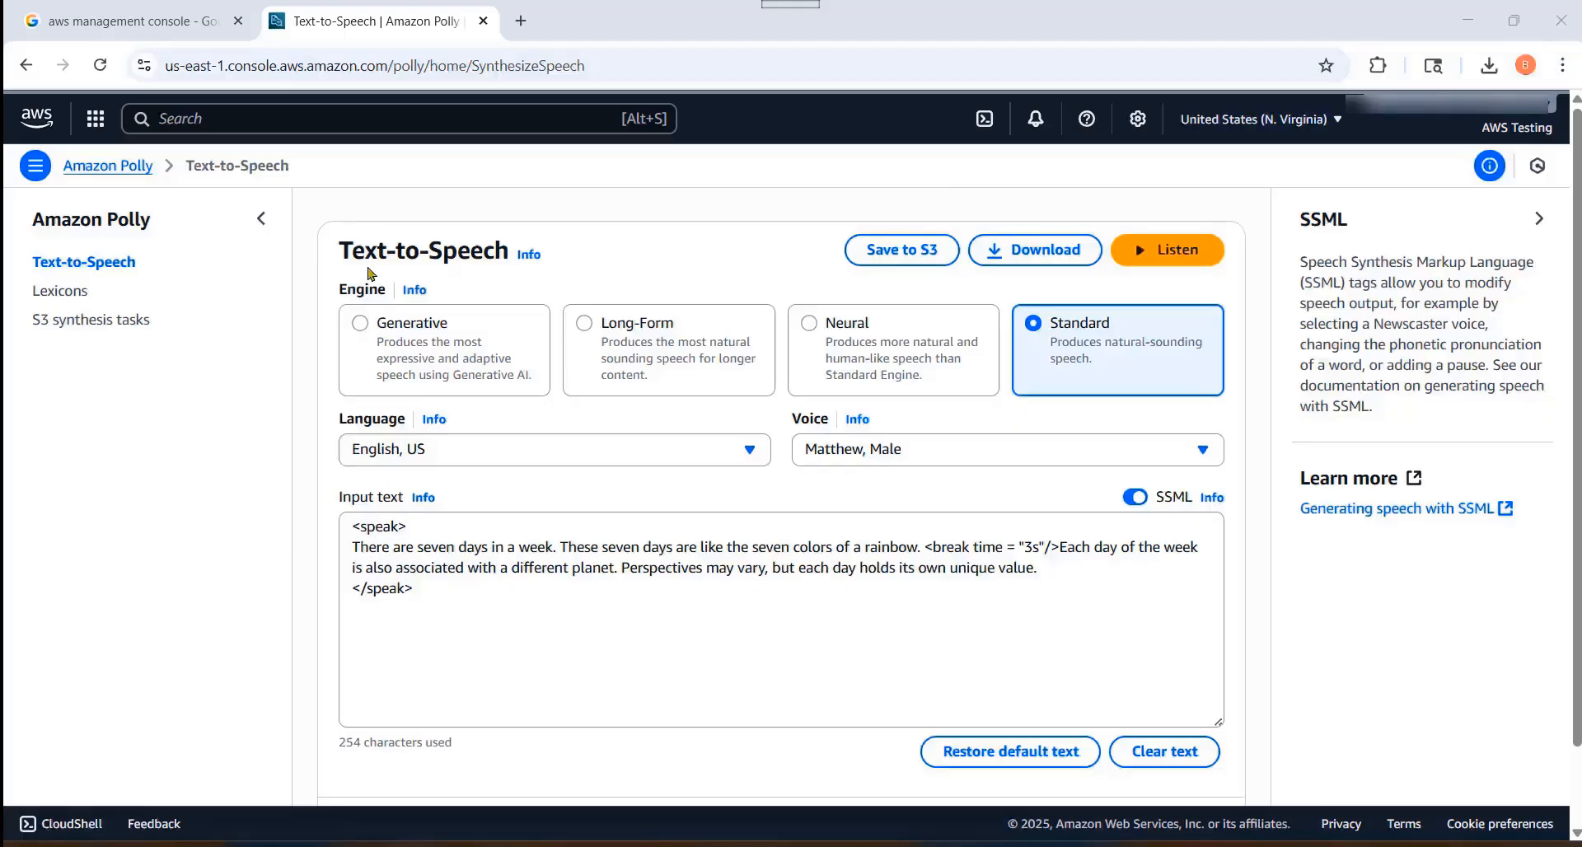
{"action": "left_click", "coordinate": [402, 845]}
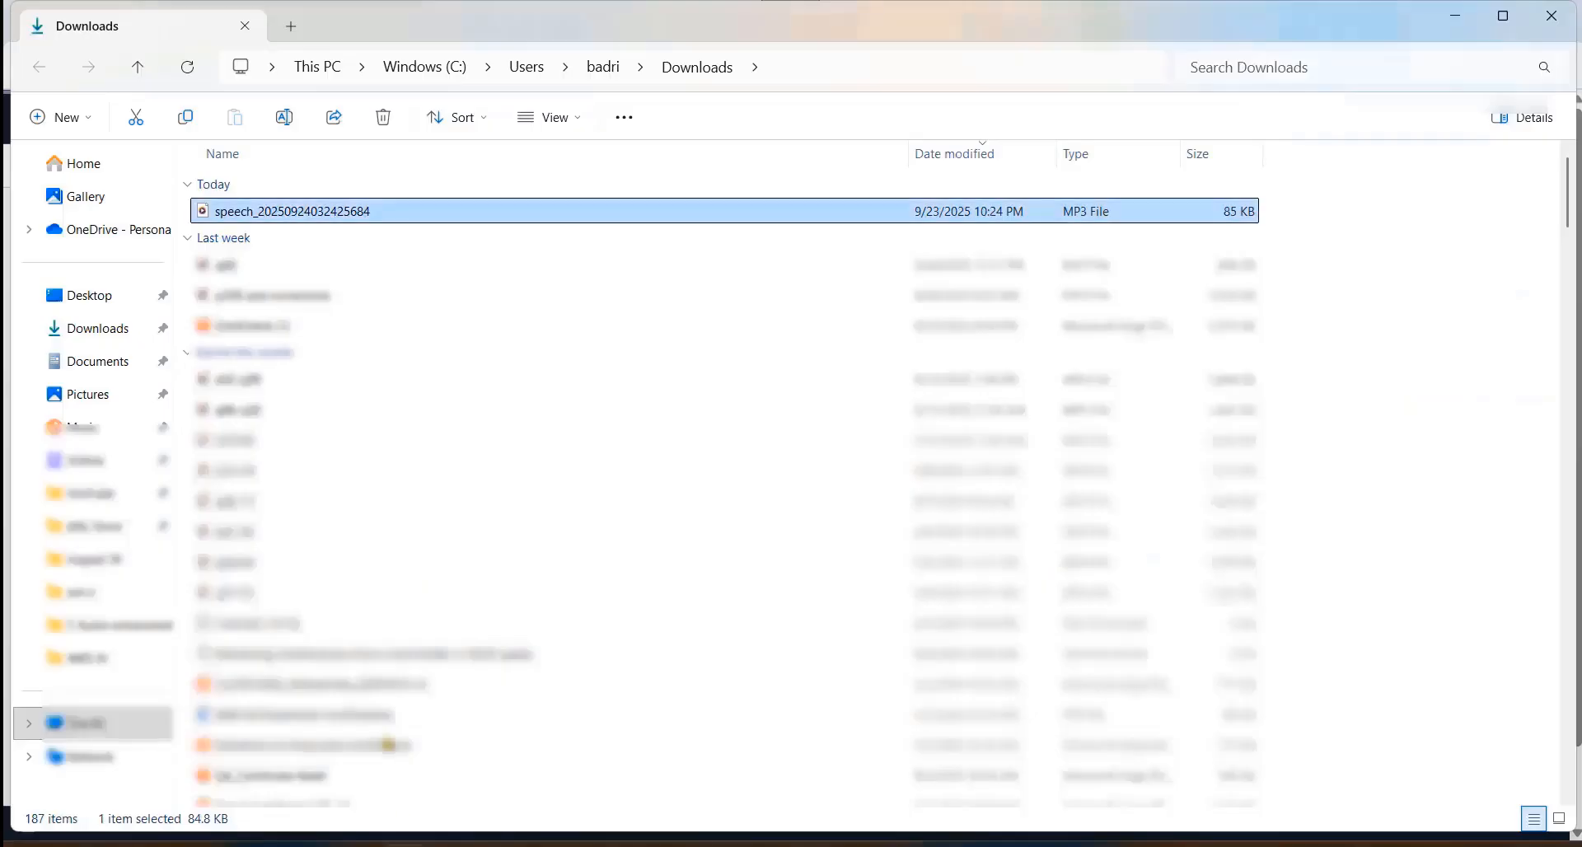
{"action": "left_click", "coordinate": [1452, 19]}
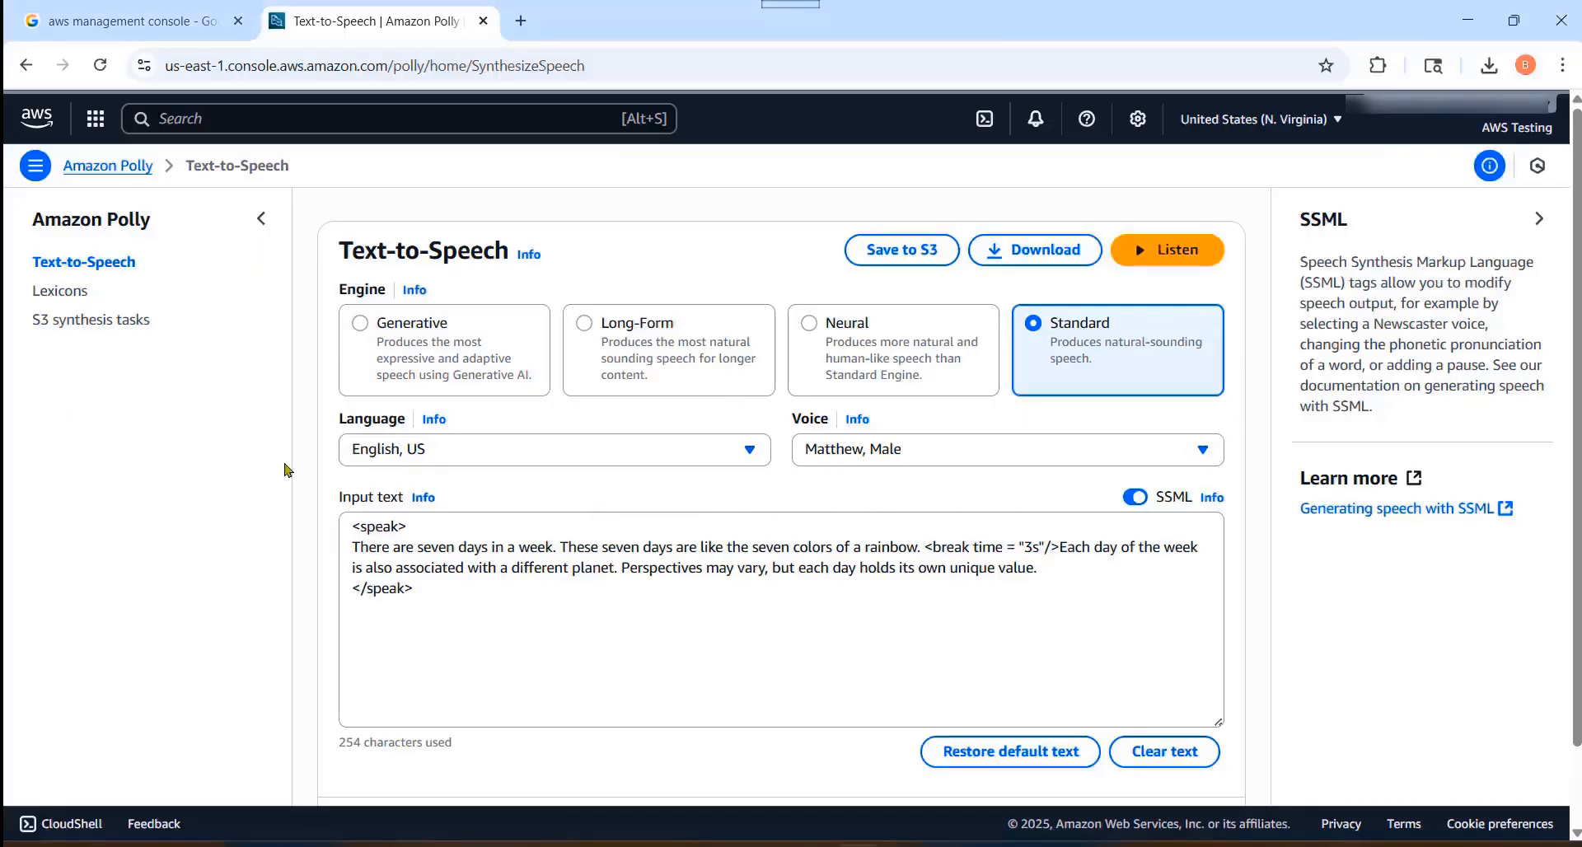